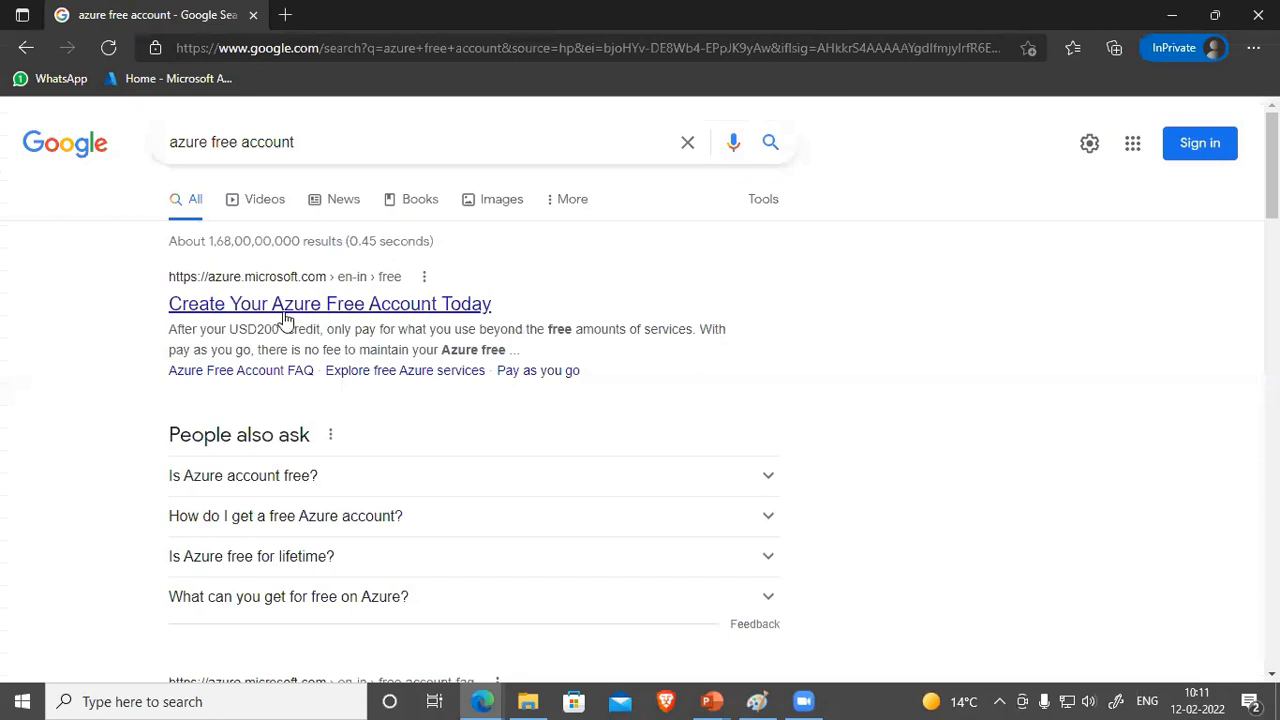
# Step: Open the Azure free account page and review its 12-month free services and USD200 credit offer
pyautogui.click(450, 316)
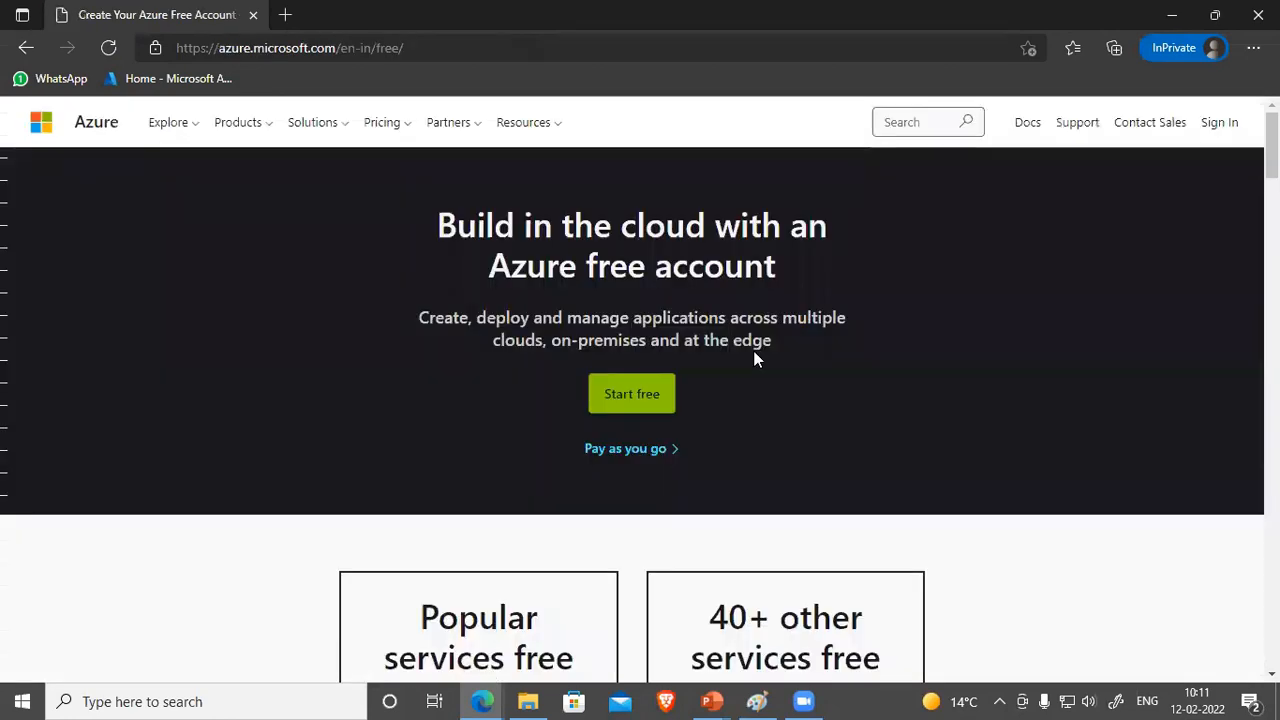
pyautogui.click(612, 398)
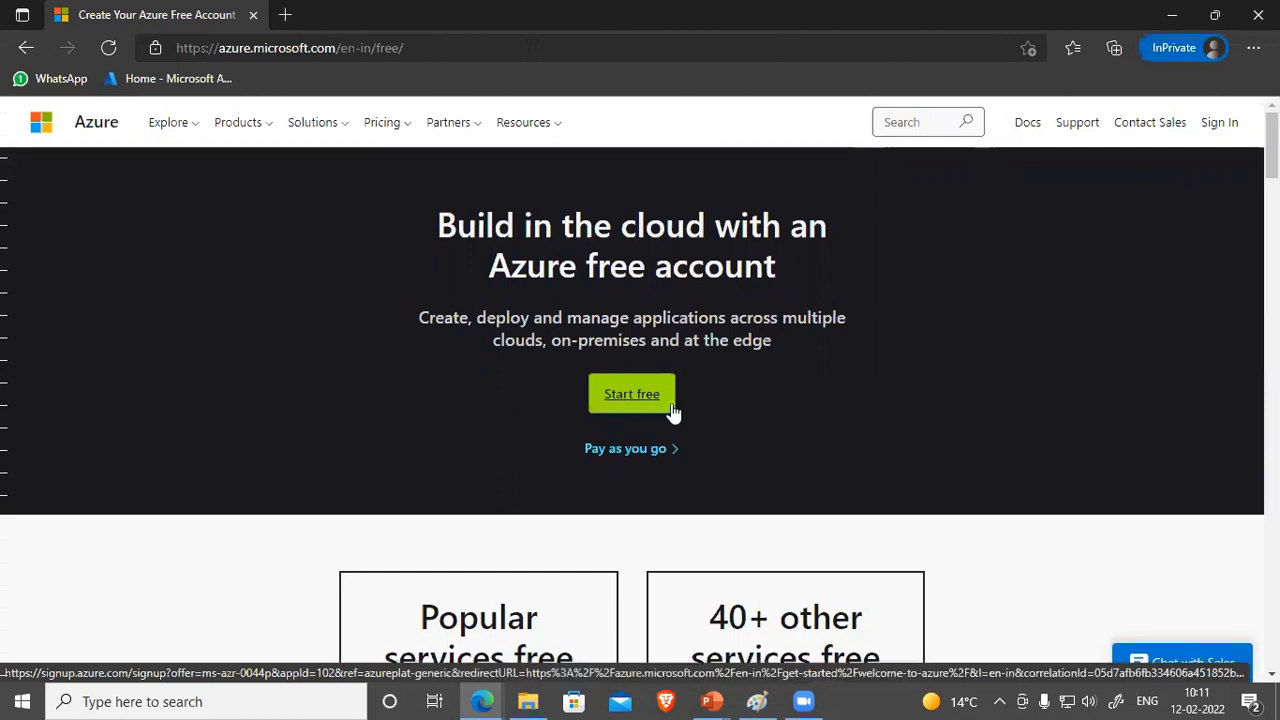
pyautogui.scroll(-2, 723, 396)
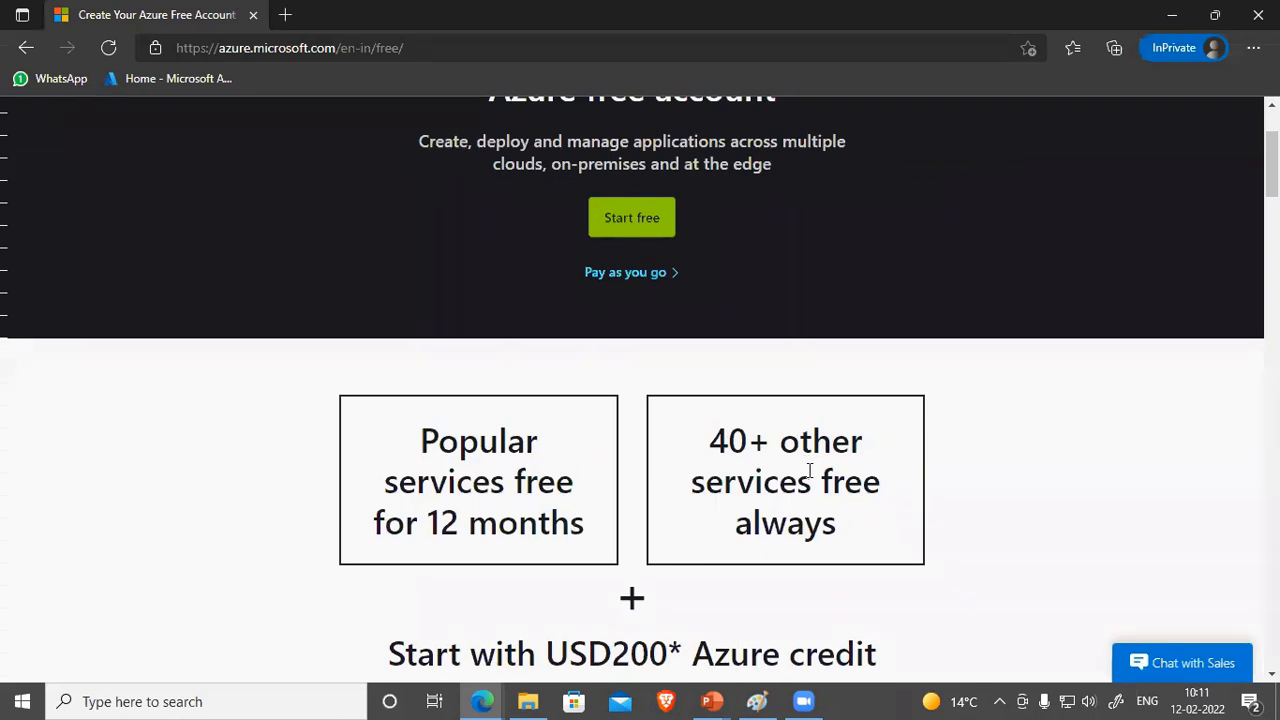
pyautogui.scroll(-1, 809, 470)
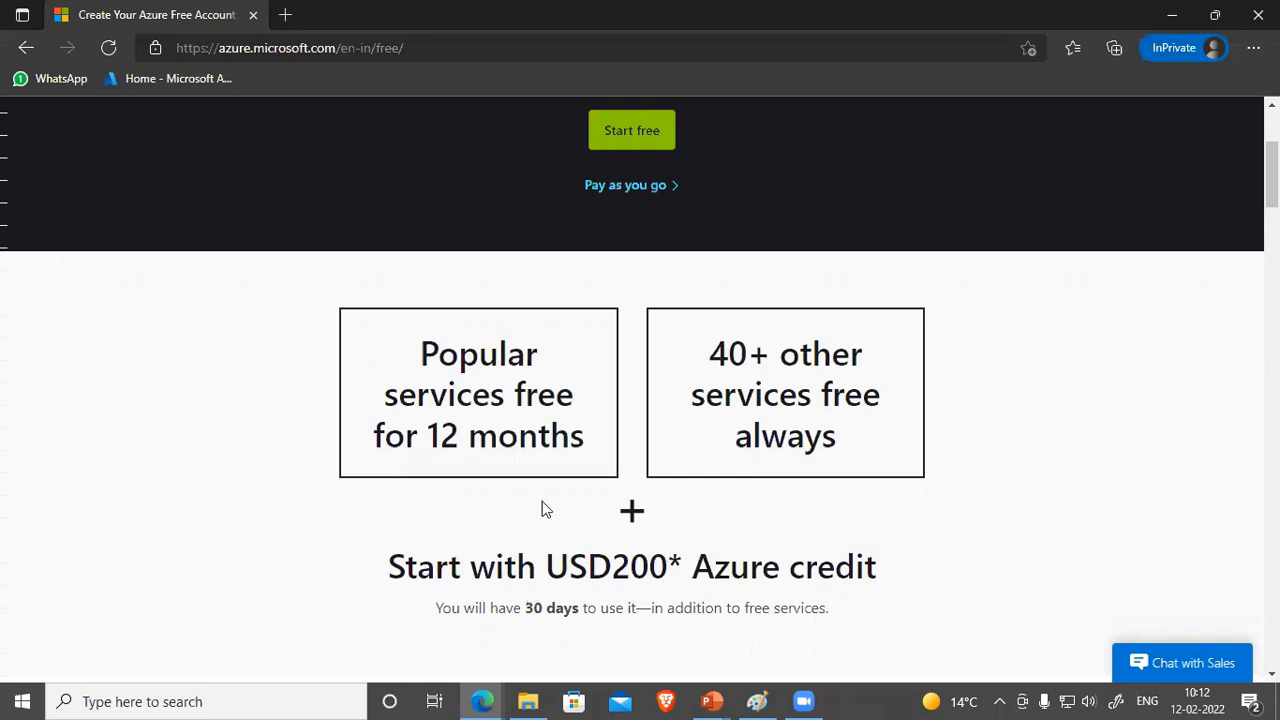
pyautogui.scroll(-5, 543, 505)
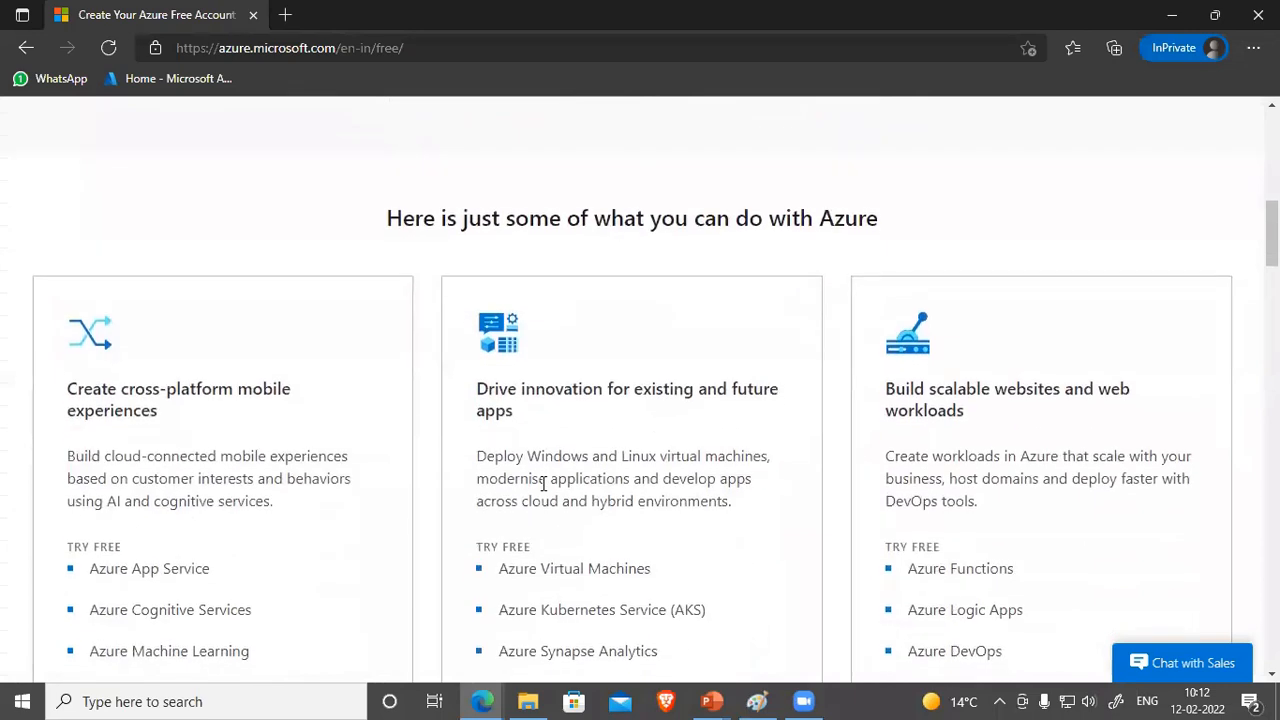
pyautogui.scroll(-1, 543, 483)
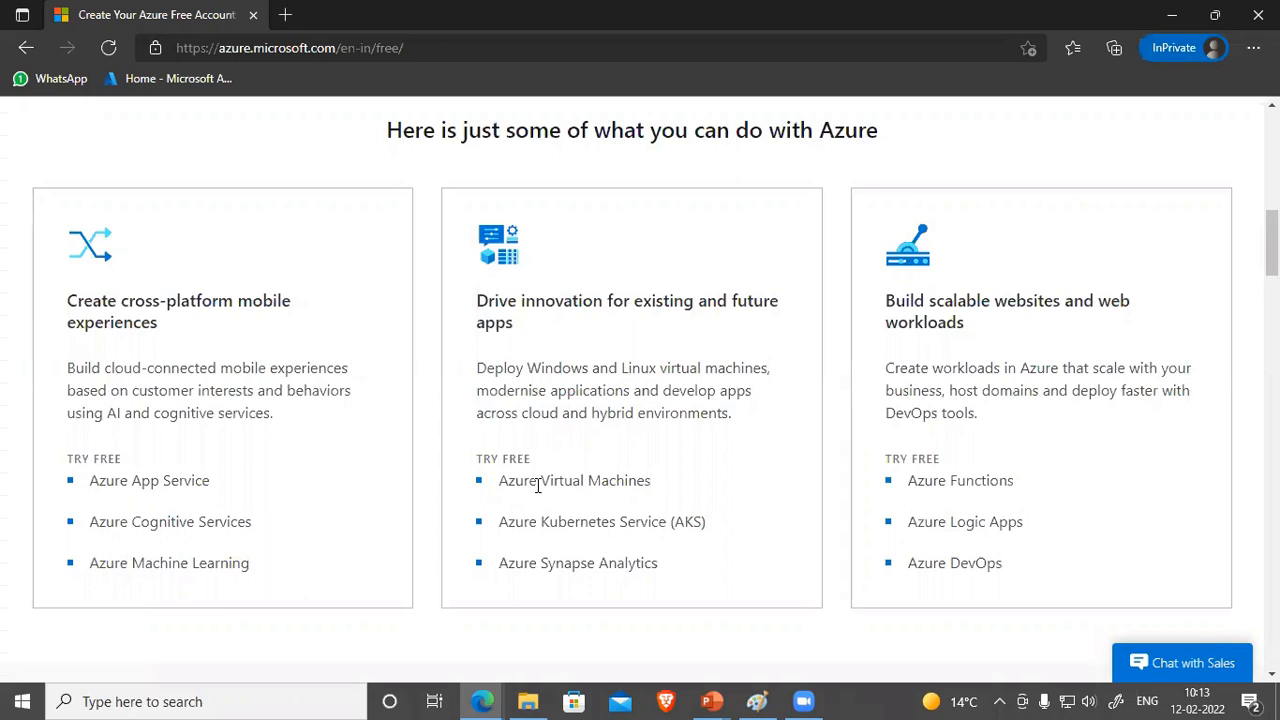
pyautogui.scroll(5, 551, 449)
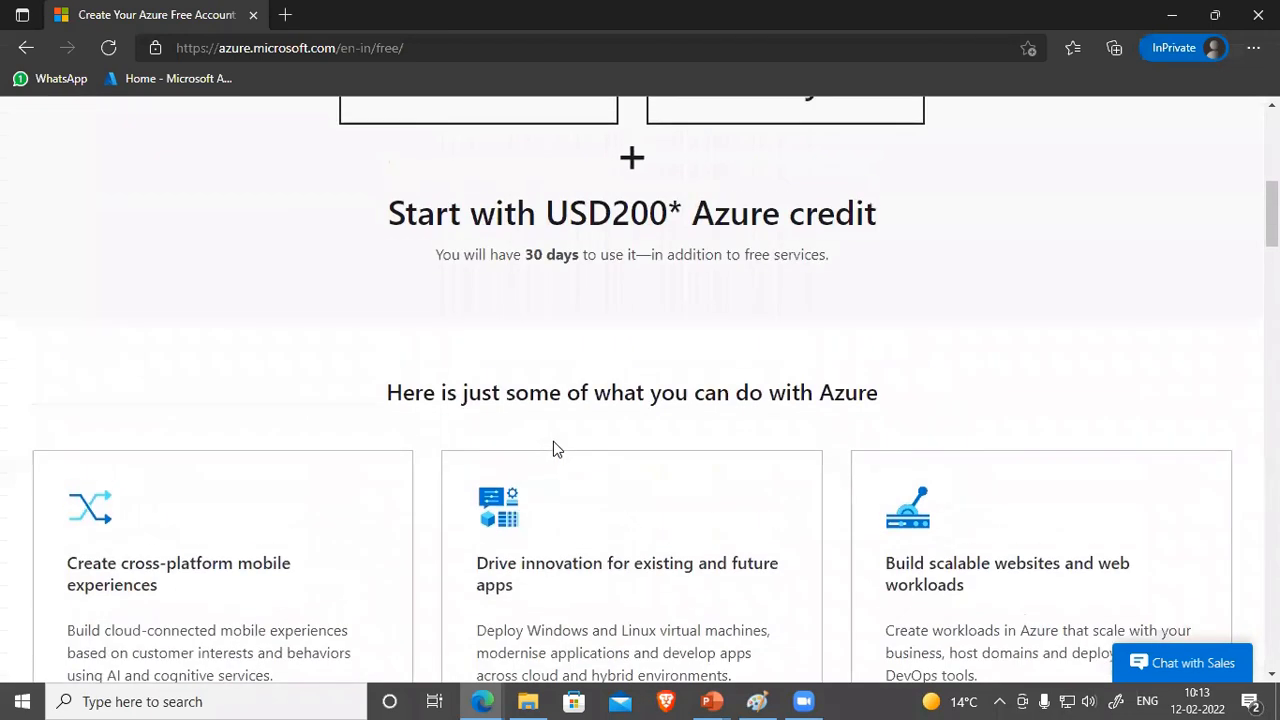
pyautogui.moveTo(427, 481); pyautogui.dragTo(684, 480)
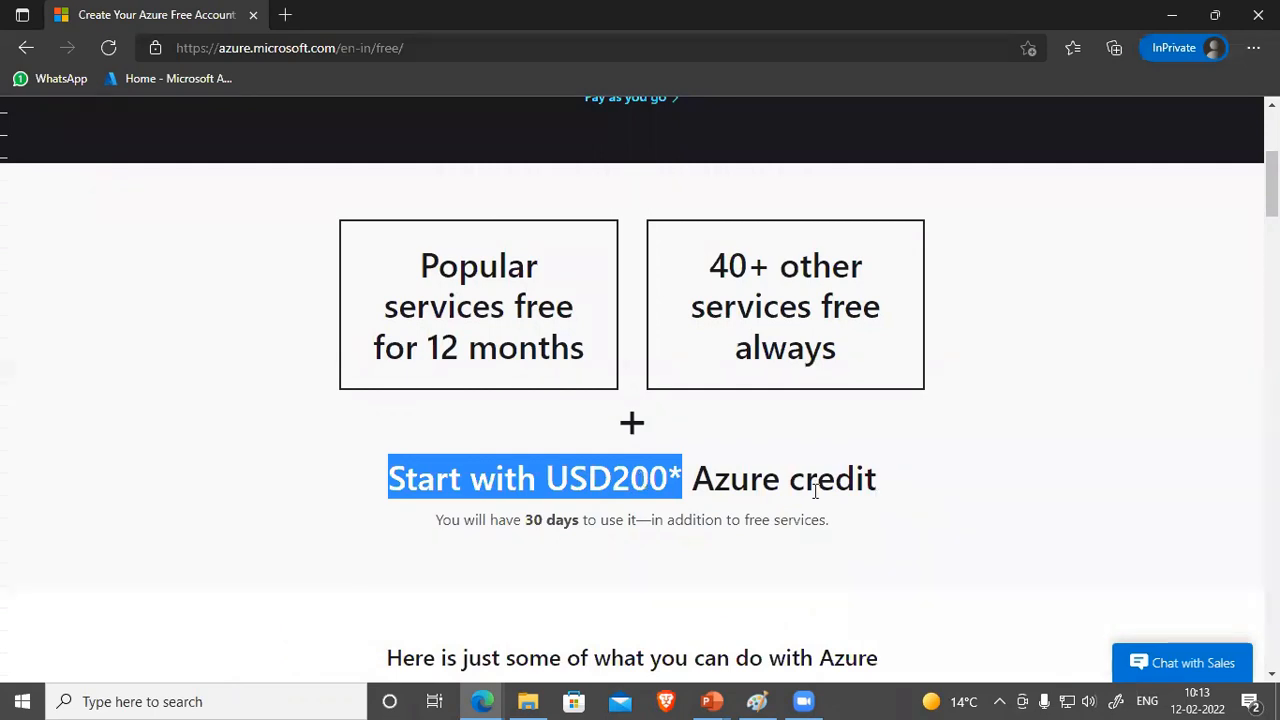
pyautogui.scroll(3, 814, 482)
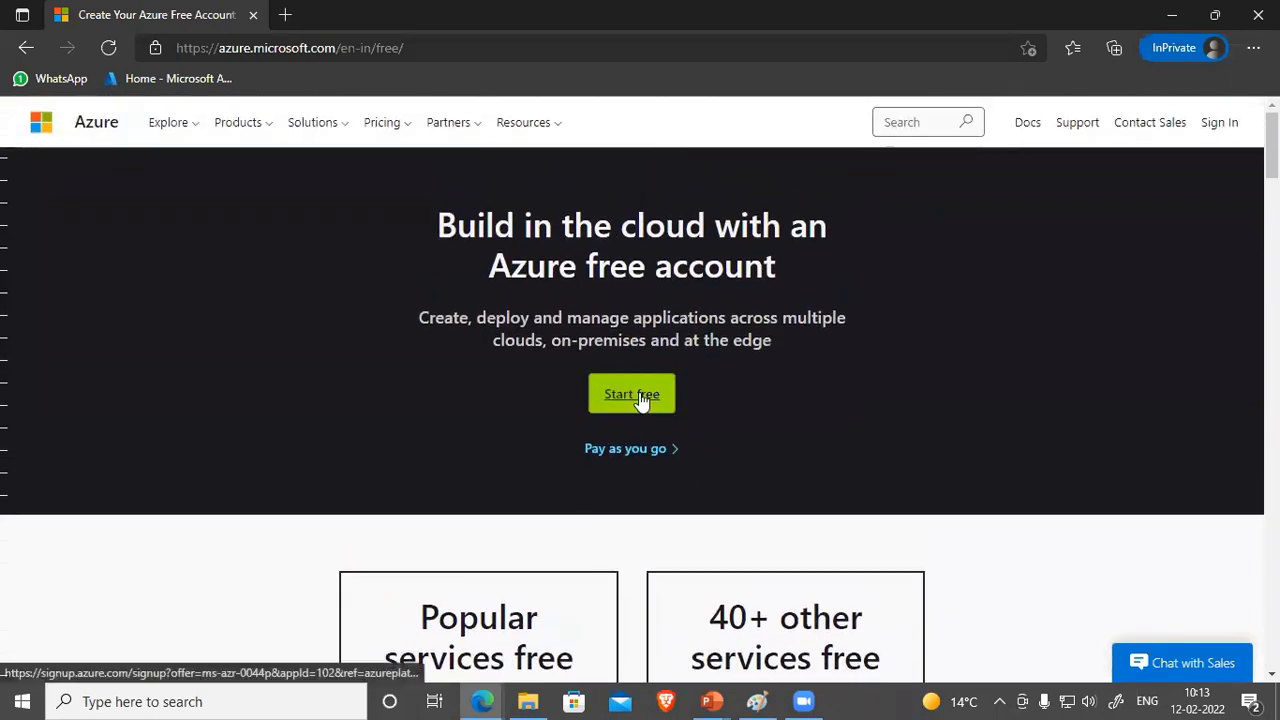
# Step: Start the free sign-up and create a new Microsoft account with a new outlook.com email address
pyautogui.click(640, 399)
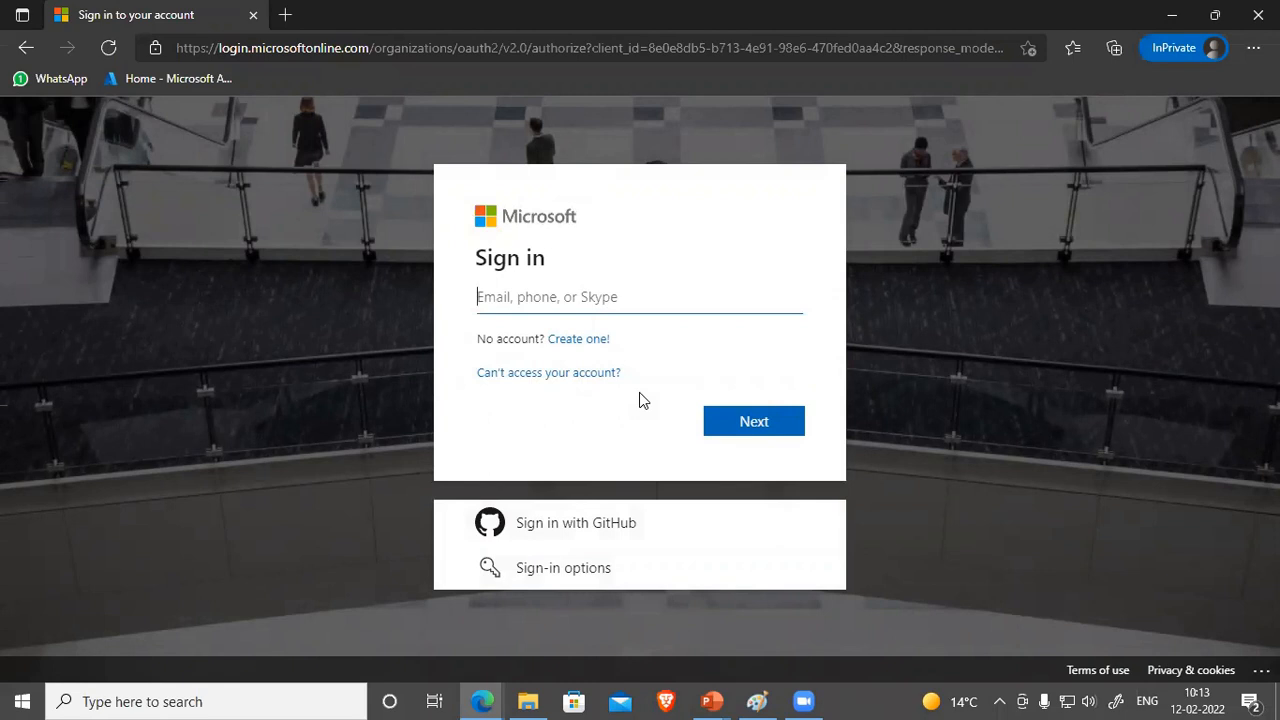
pyautogui.click(580, 342)
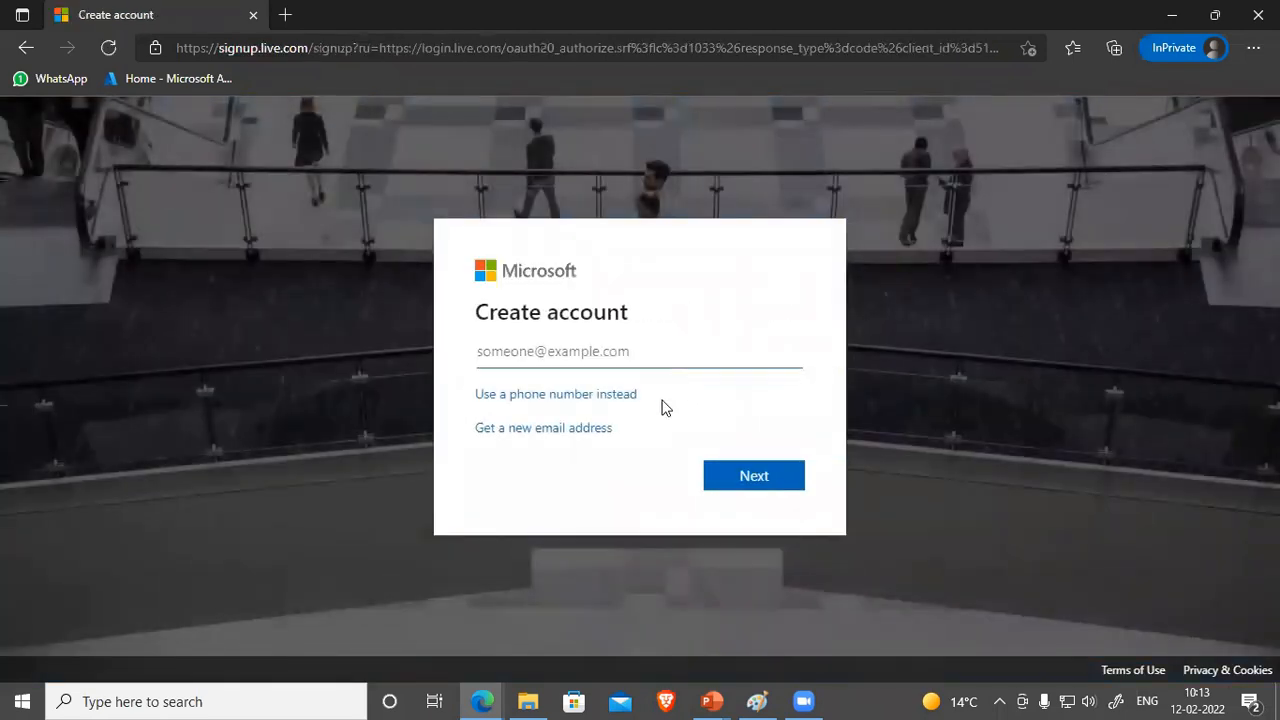
pyautogui.click(558, 430)
pyautogui.click(571, 351)
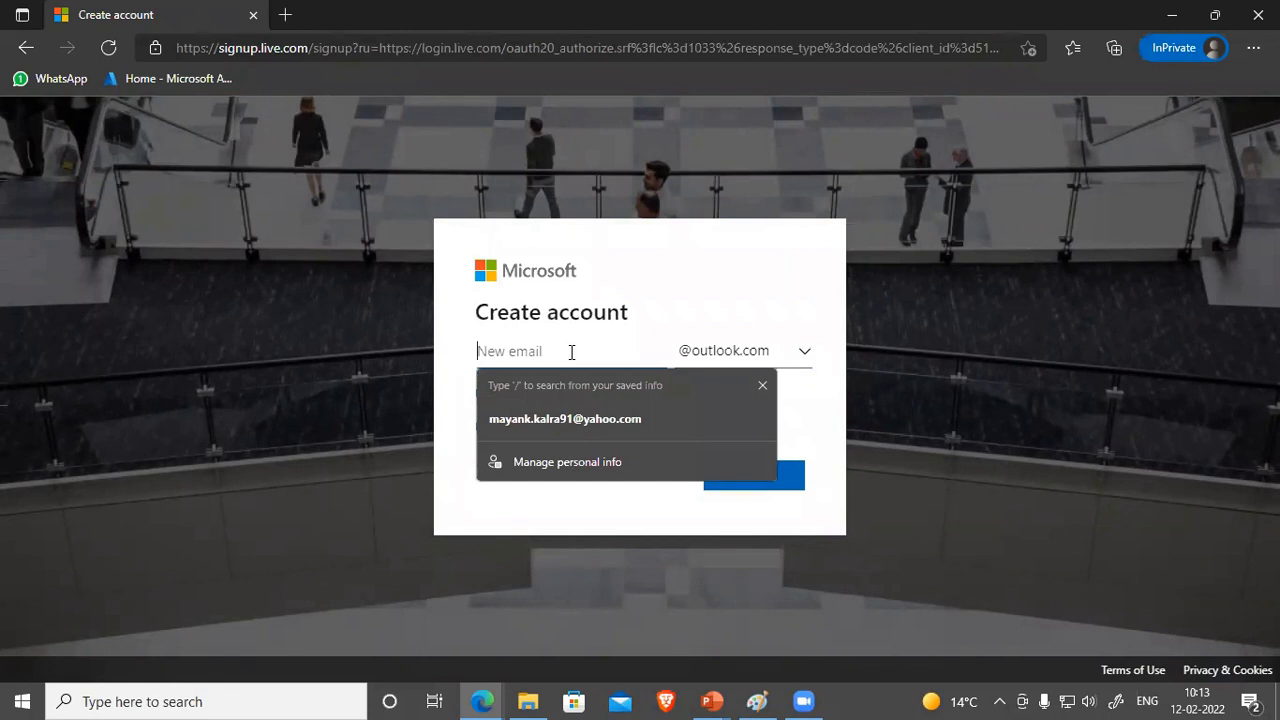
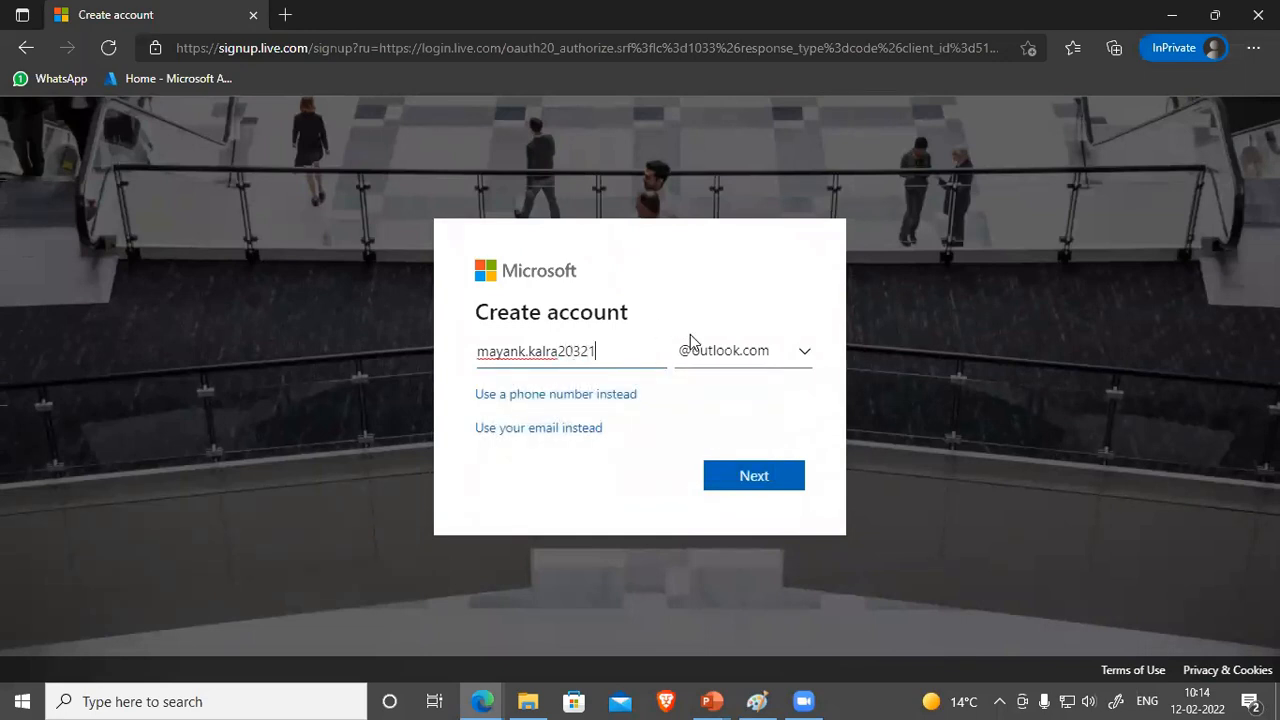
pyautogui.click(757, 482)
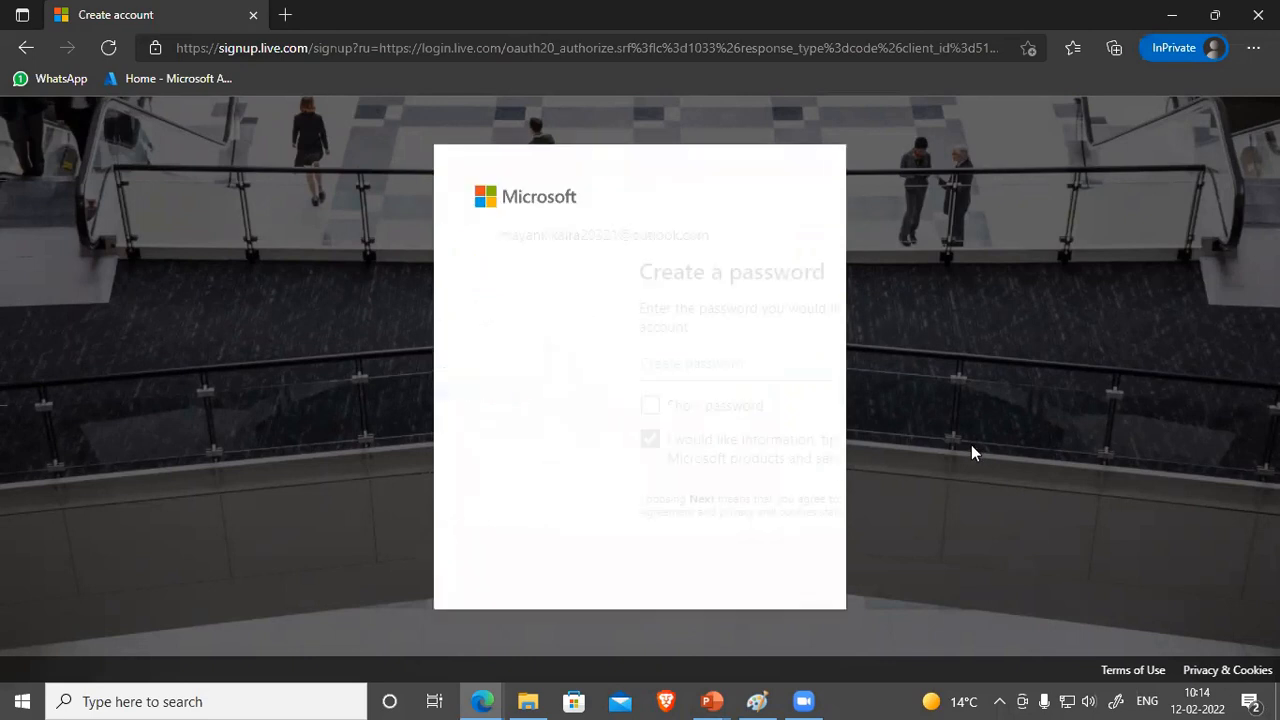
# Step: Set the account password, skip adding security info, and pick the snail image in the verification puzzle
pyautogui.write('•••••••')
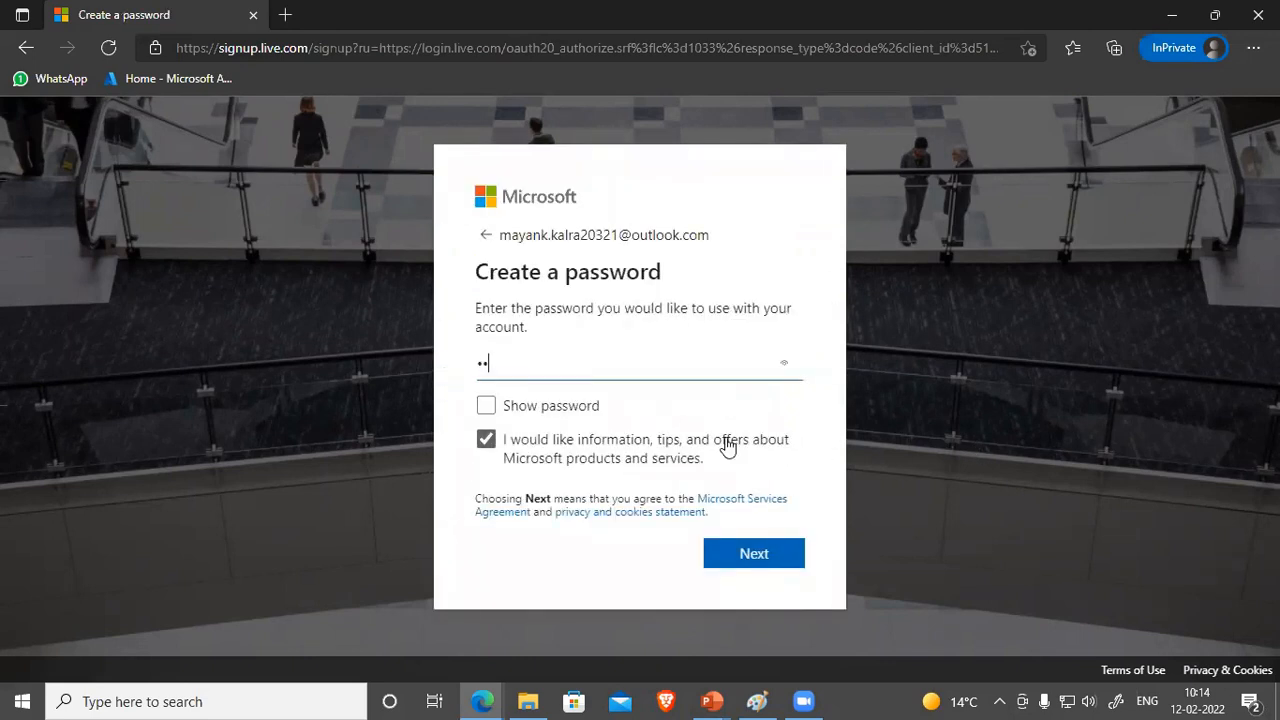
pyautogui.write('•••••••')
pyautogui.click(747, 552)
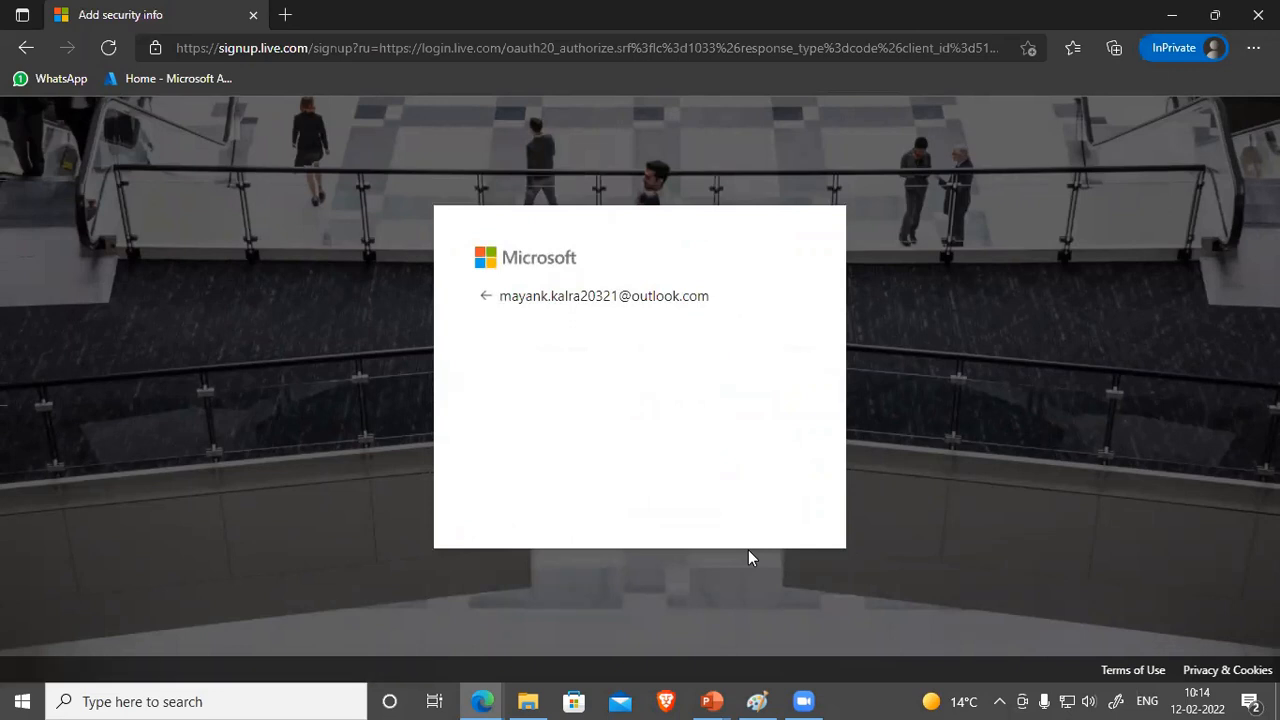
pyautogui.click(716, 494)
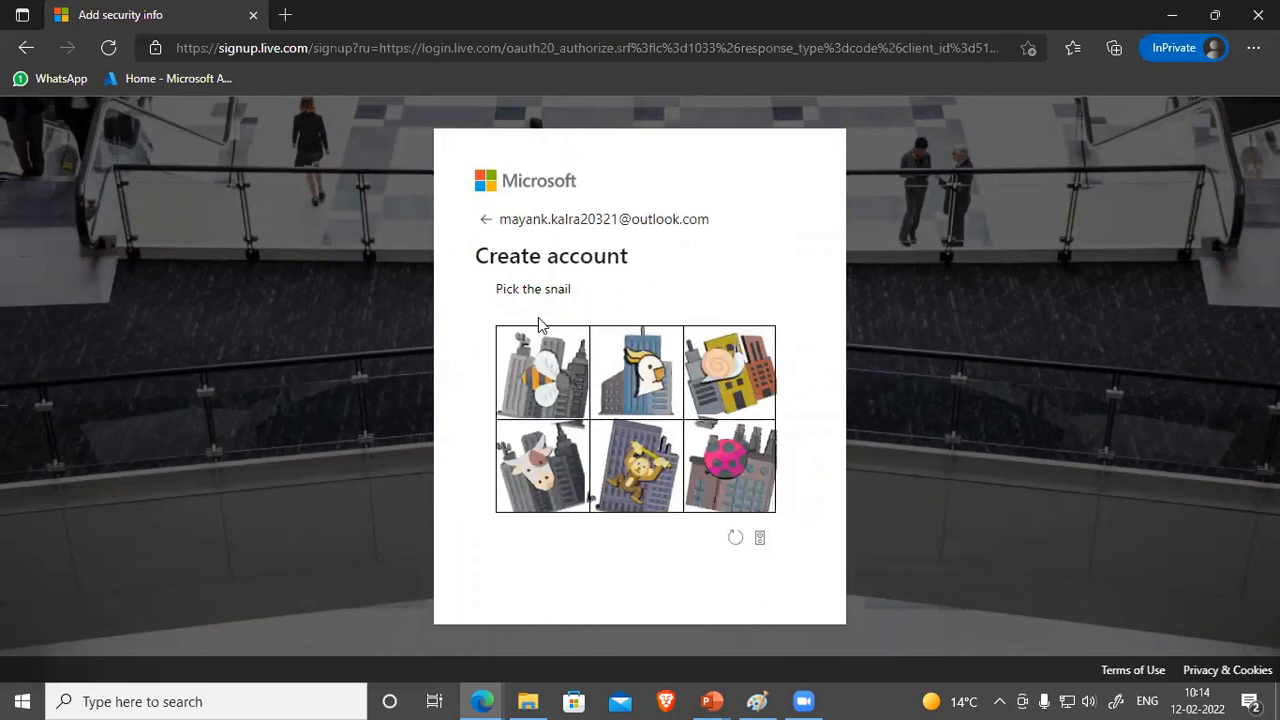
pyautogui.click(746, 394)
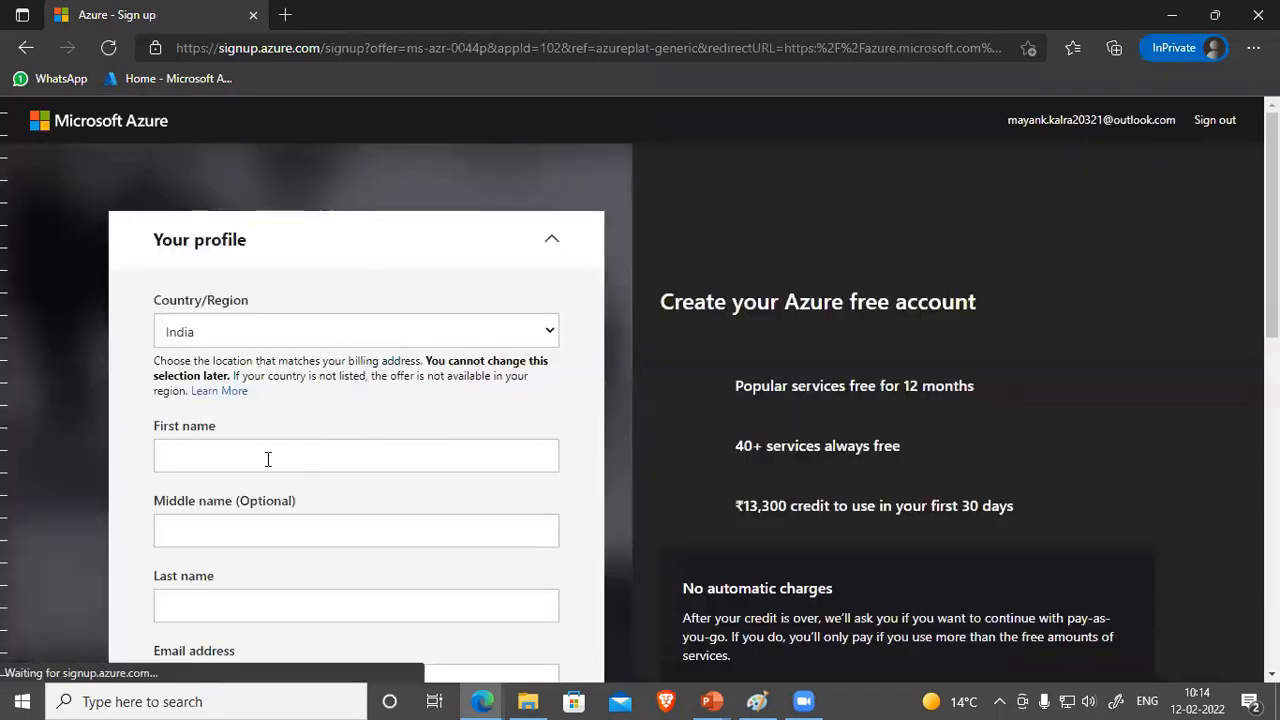
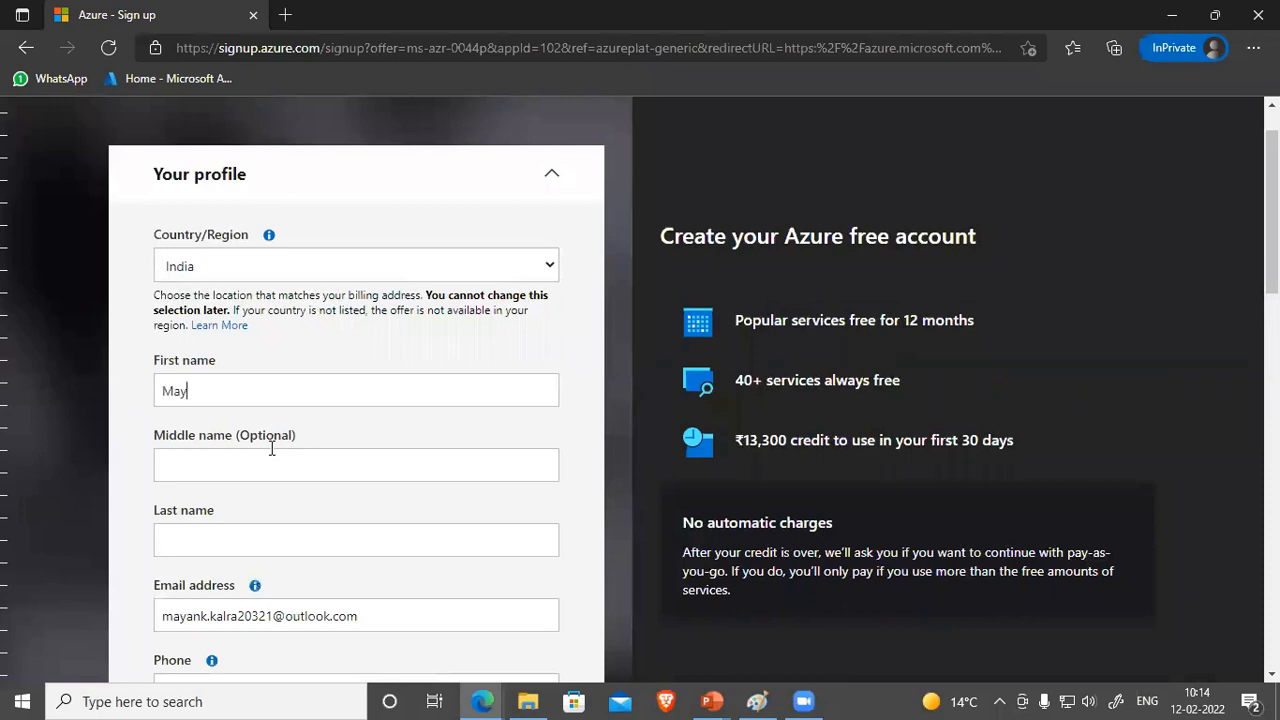
# Step: Enter the user's first and last name and a phone number without country code on the profile
pyautogui.scroll(-2, 271, 449)
pyautogui.click(279, 502)
pyautogui.write('98765-43210')
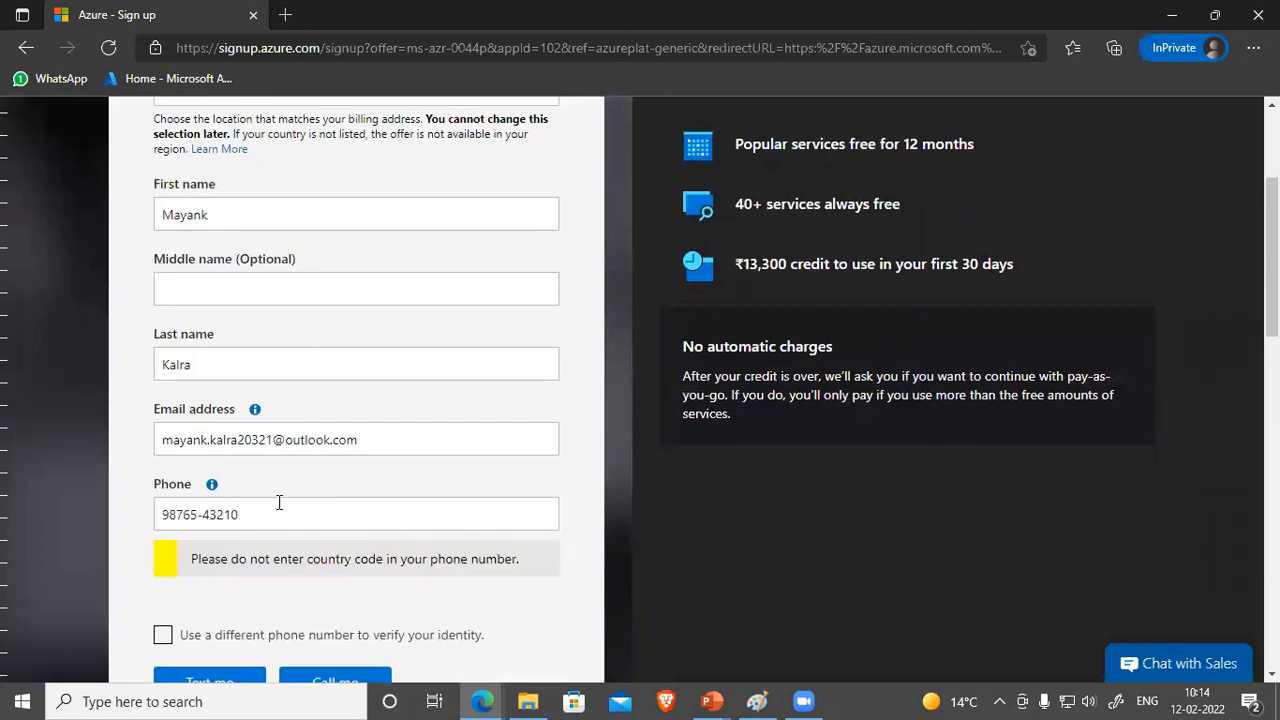
pyautogui.scroll(-2, 279, 502)
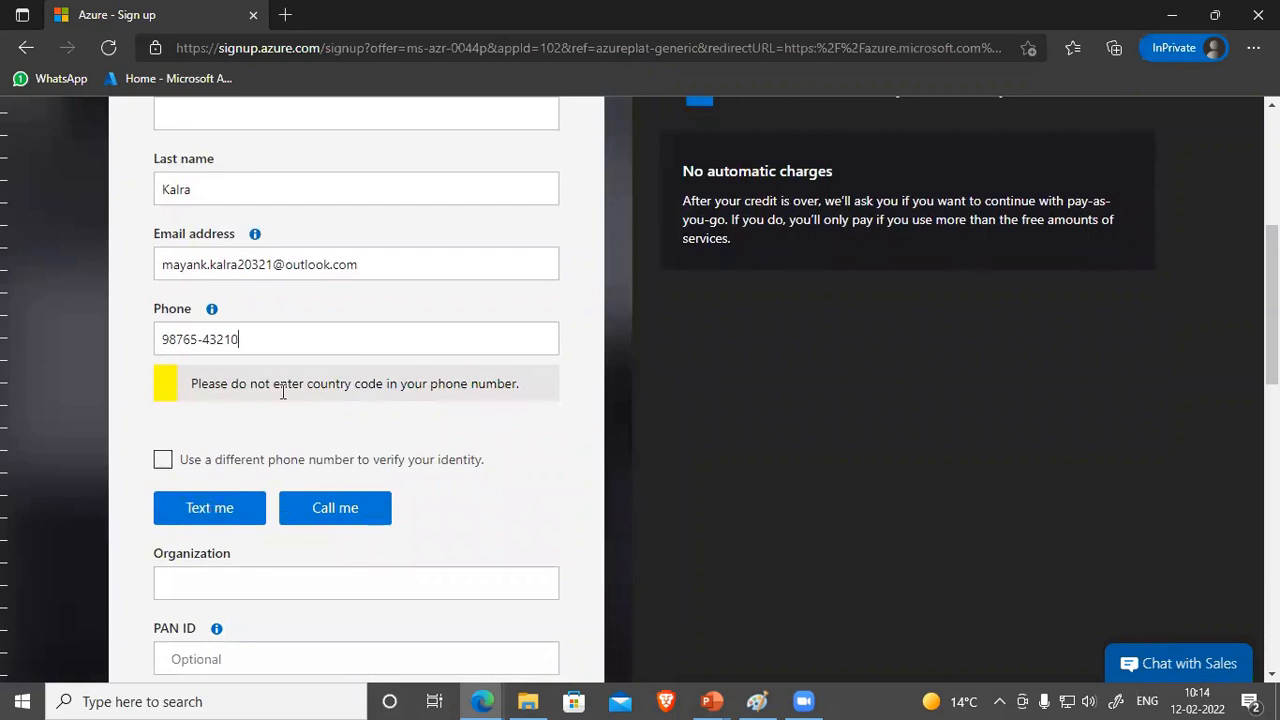
pyautogui.moveTo(260, 343); pyautogui.dragTo(141, 350)
pyautogui.click(427, 435)
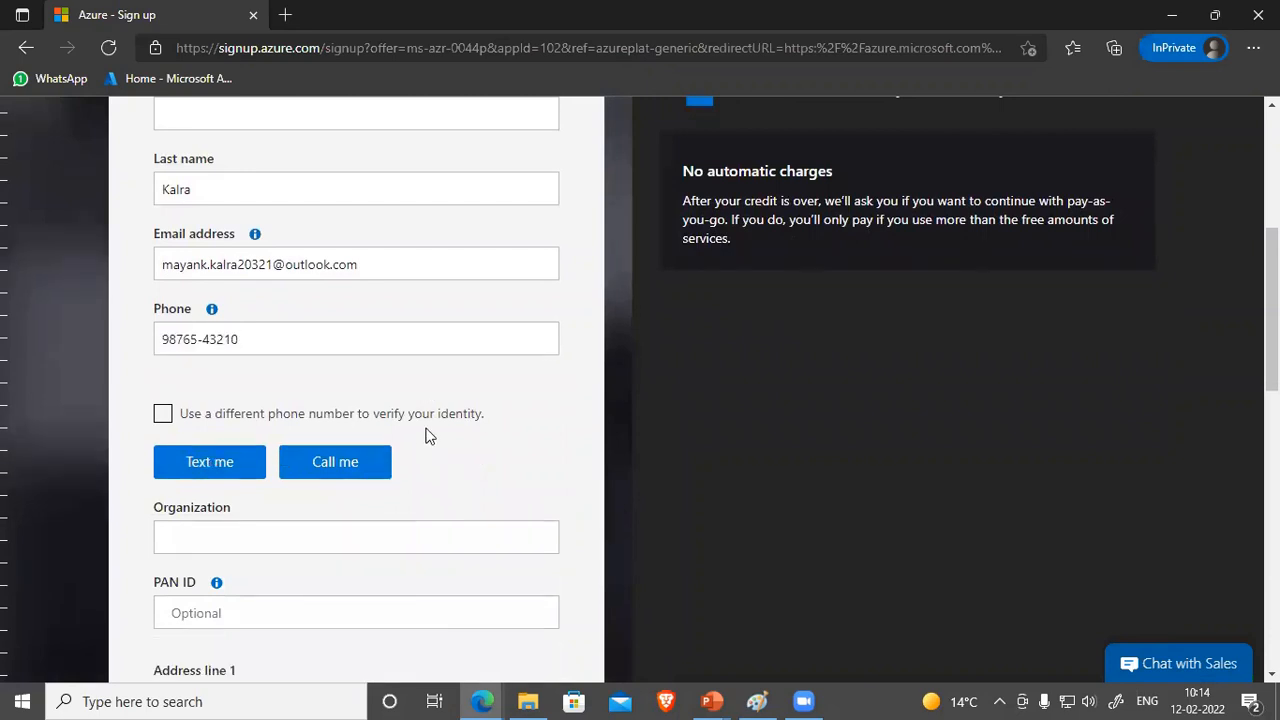
pyautogui.scroll(-2, 410, 432)
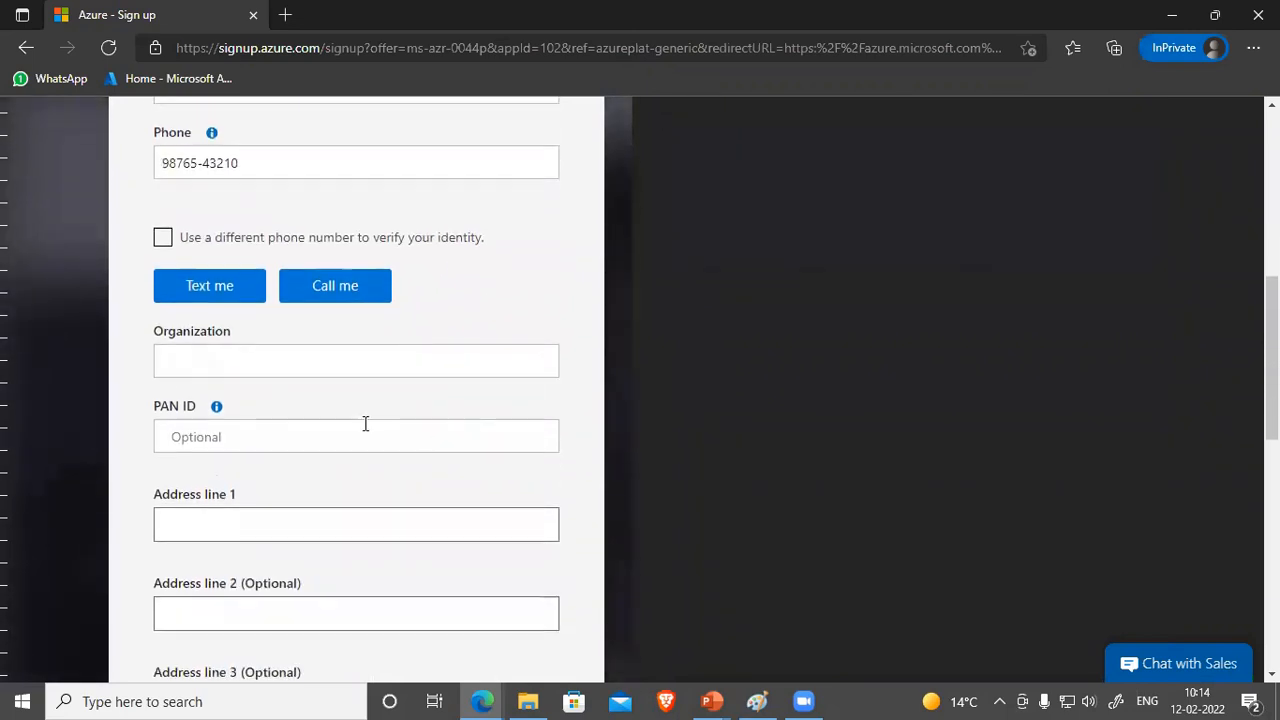
# Step: Enter ABC for Organization and Address line 1, then scroll down to the agreement checkboxes
pyautogui.click(288, 363)
pyautogui.write('ABC')
pyautogui.click(268, 519)
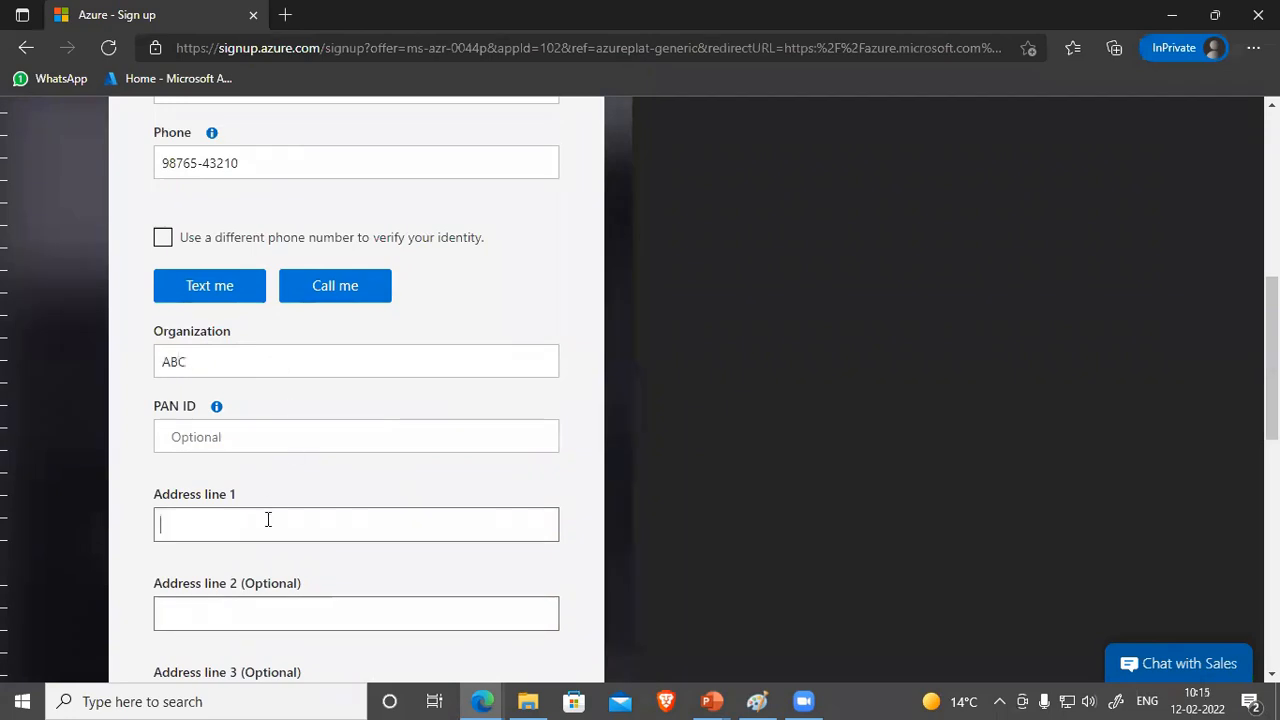
pyautogui.write('ABC')
pyautogui.scroll(-3, 268, 519)
pyautogui.scroll(-1, 250, 532)
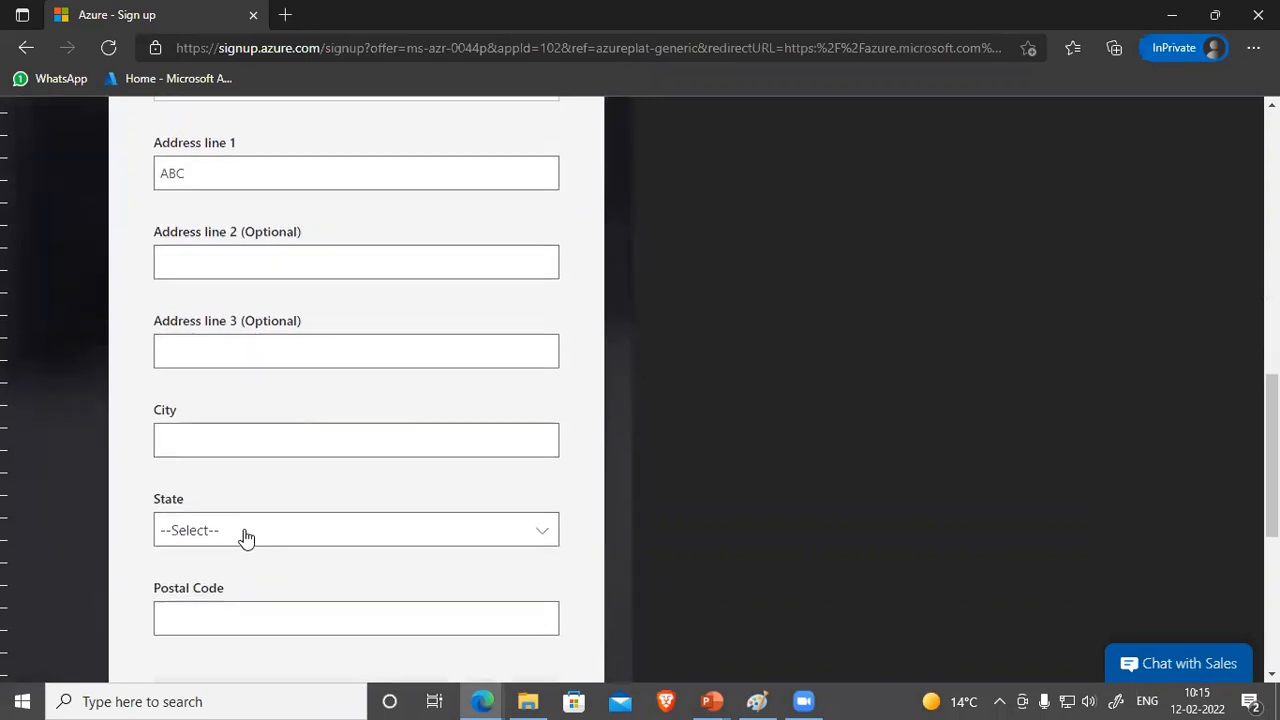
pyautogui.scroll(-3, 274, 542)
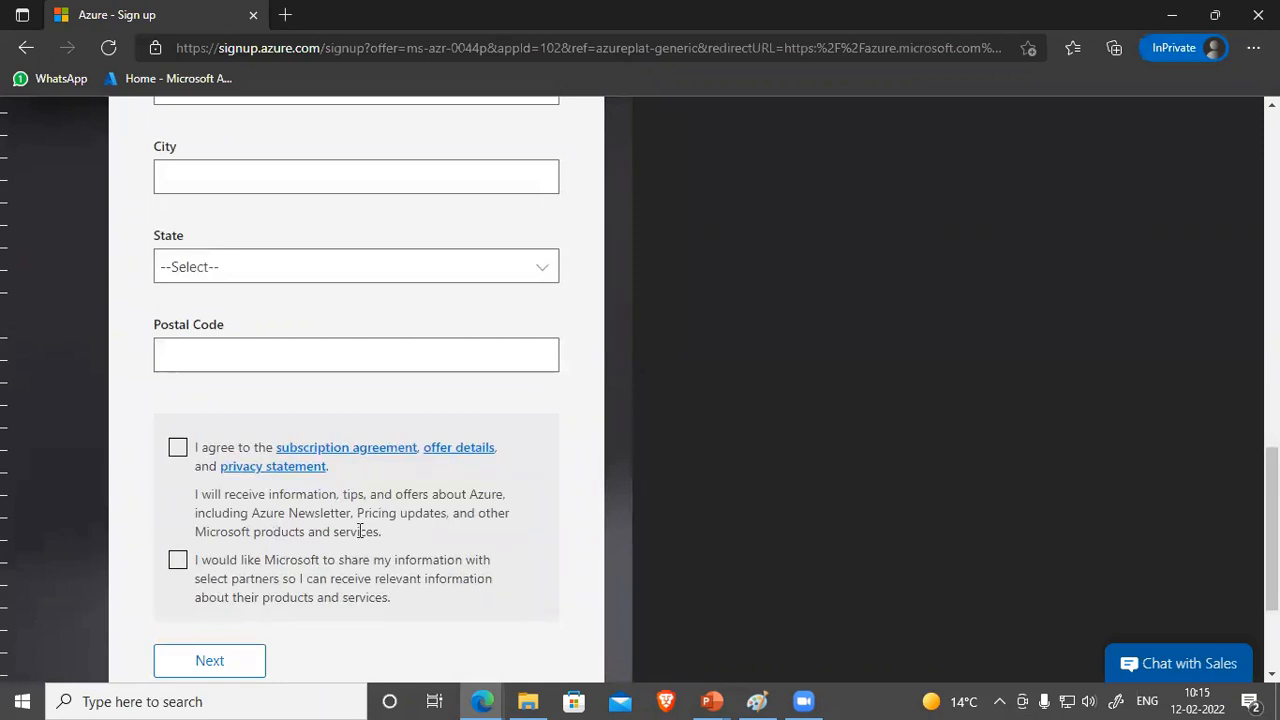
pyautogui.scroll(-2, 360, 531)
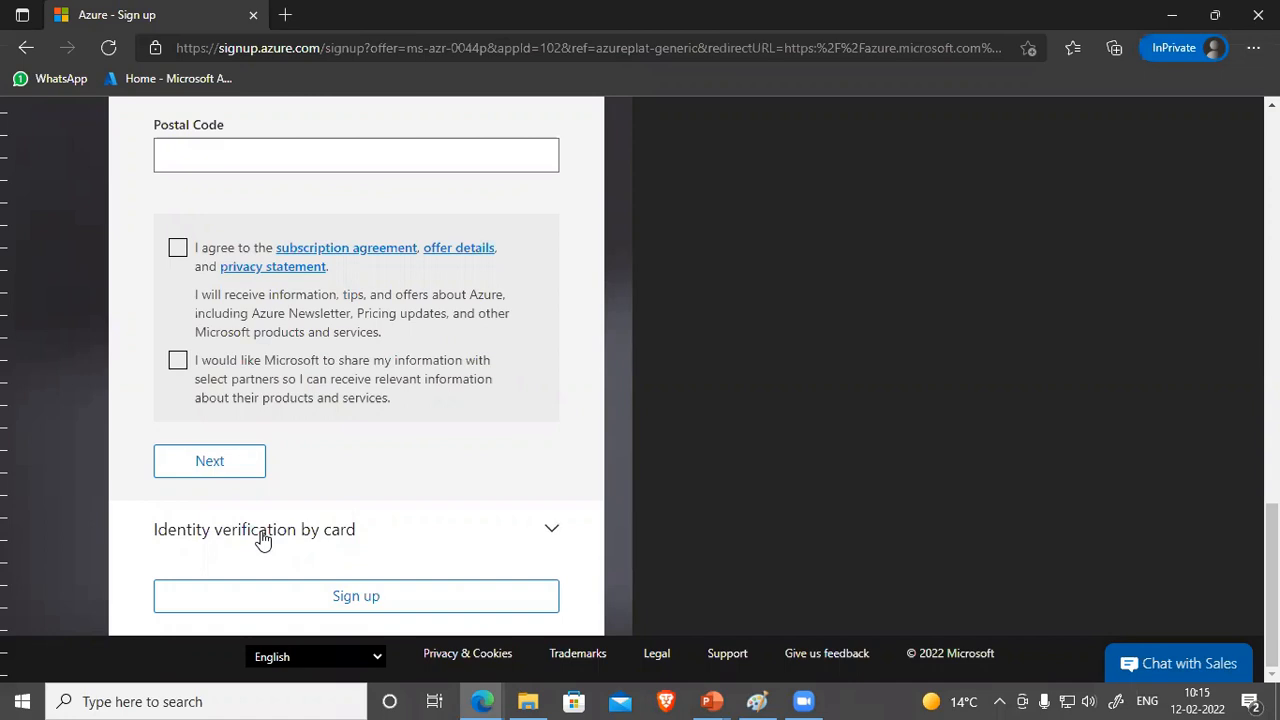
# Step: Review the sign-up form, then switch to the Edge window showing the Azure portal home page
pyautogui.scroll(10, 680, 448)
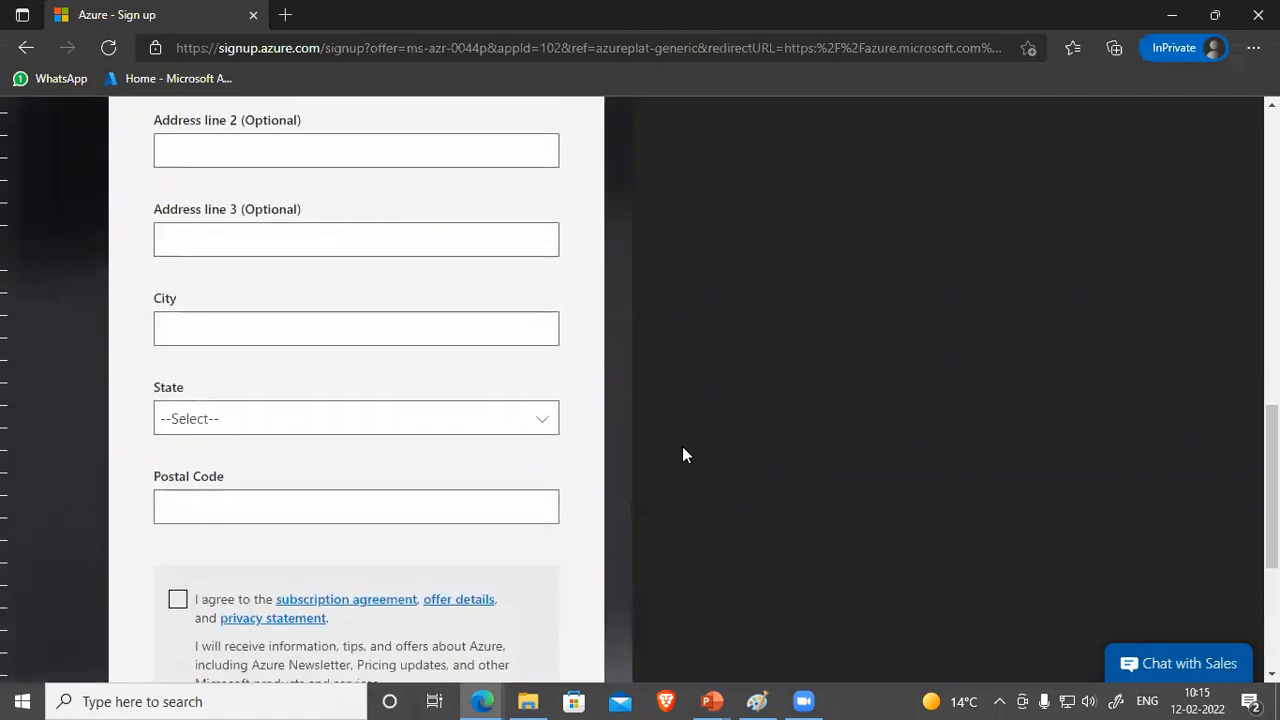
pyautogui.scroll(2, 765, 466)
pyautogui.moveTo(678, 323); pyautogui.dragTo(830, 326)
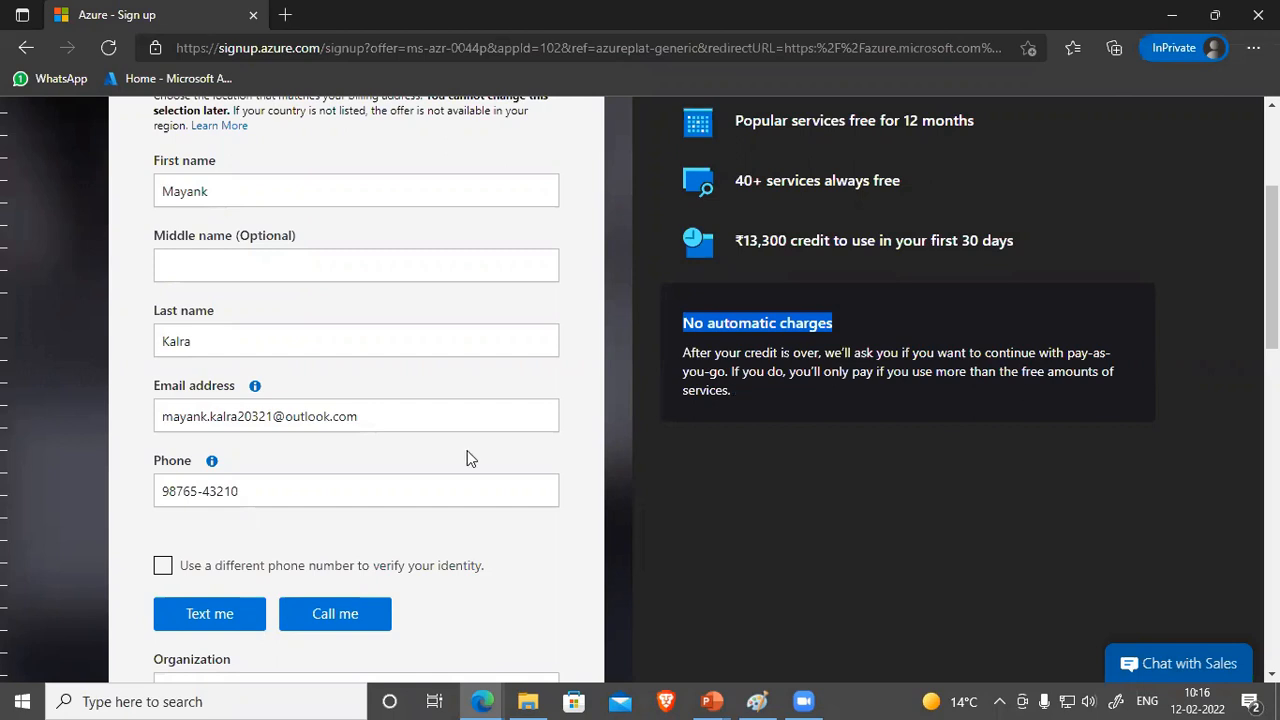
pyautogui.scroll(-4, 467, 455)
pyautogui.scroll(-6, 245, 534)
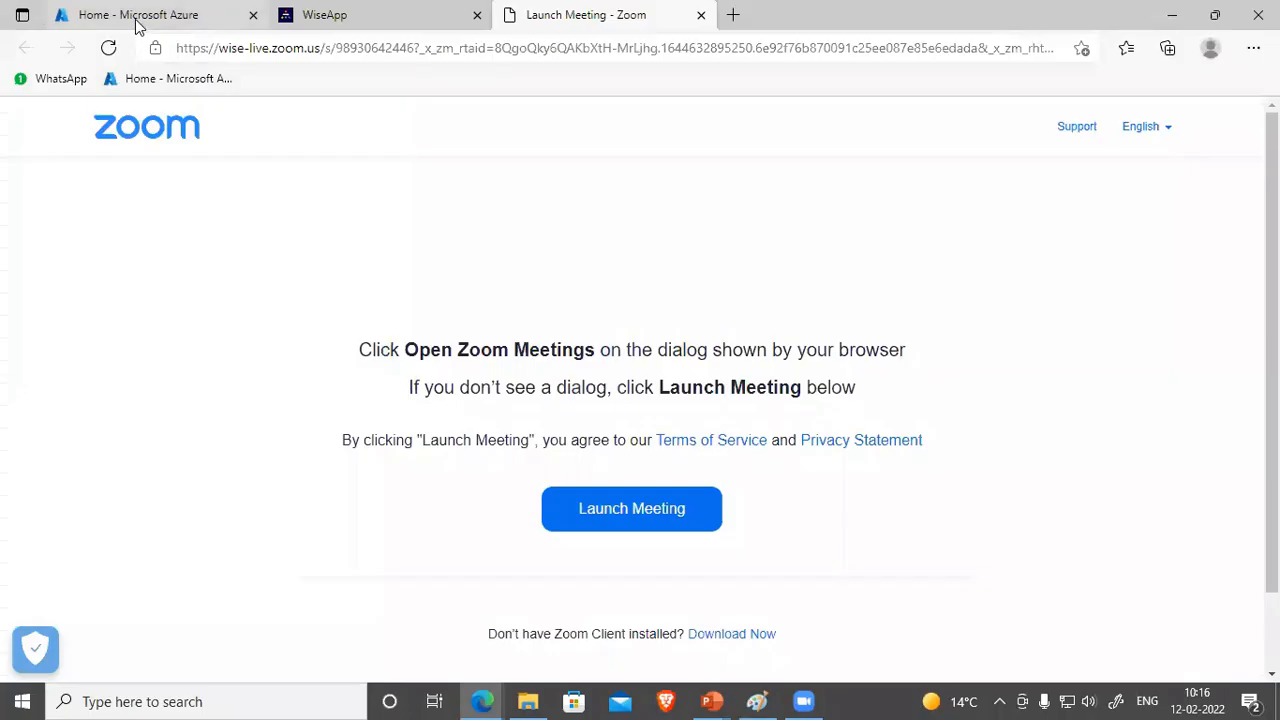
pyautogui.click(137, 17)
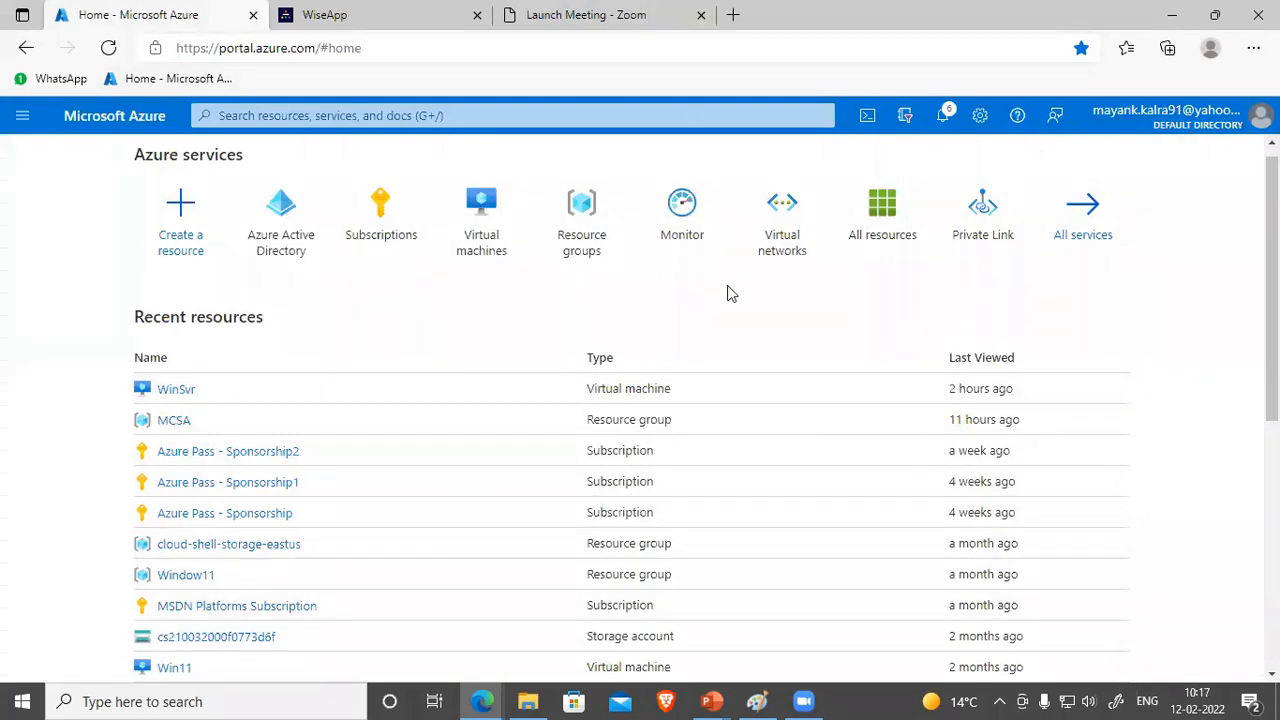
# Step: Dismiss the old portal notifications, including the failed Azure AD Premium P2 trial, then view the On-Prem vs Cloud diagram in Paint
pyautogui.click(939, 124)
pyautogui.scroll(-1, 992, 358)
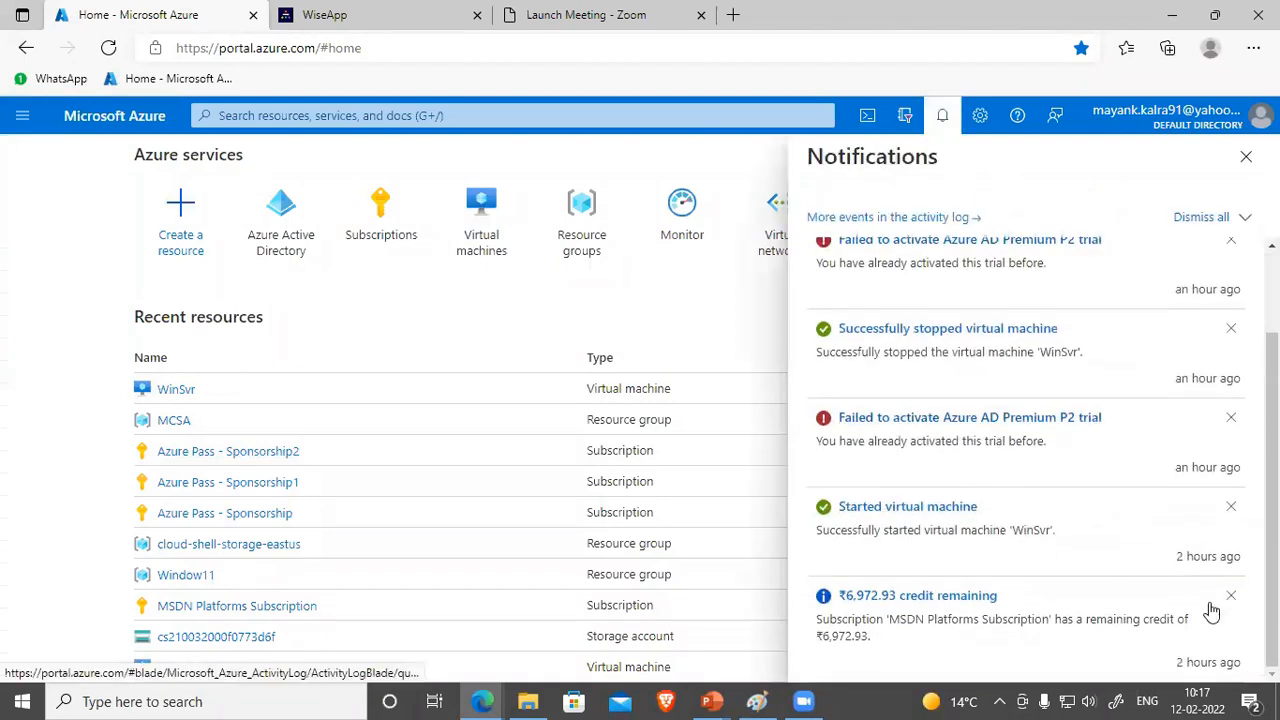
pyautogui.click(1231, 508)
pyautogui.click(1231, 416)
pyautogui.click(1243, 346)
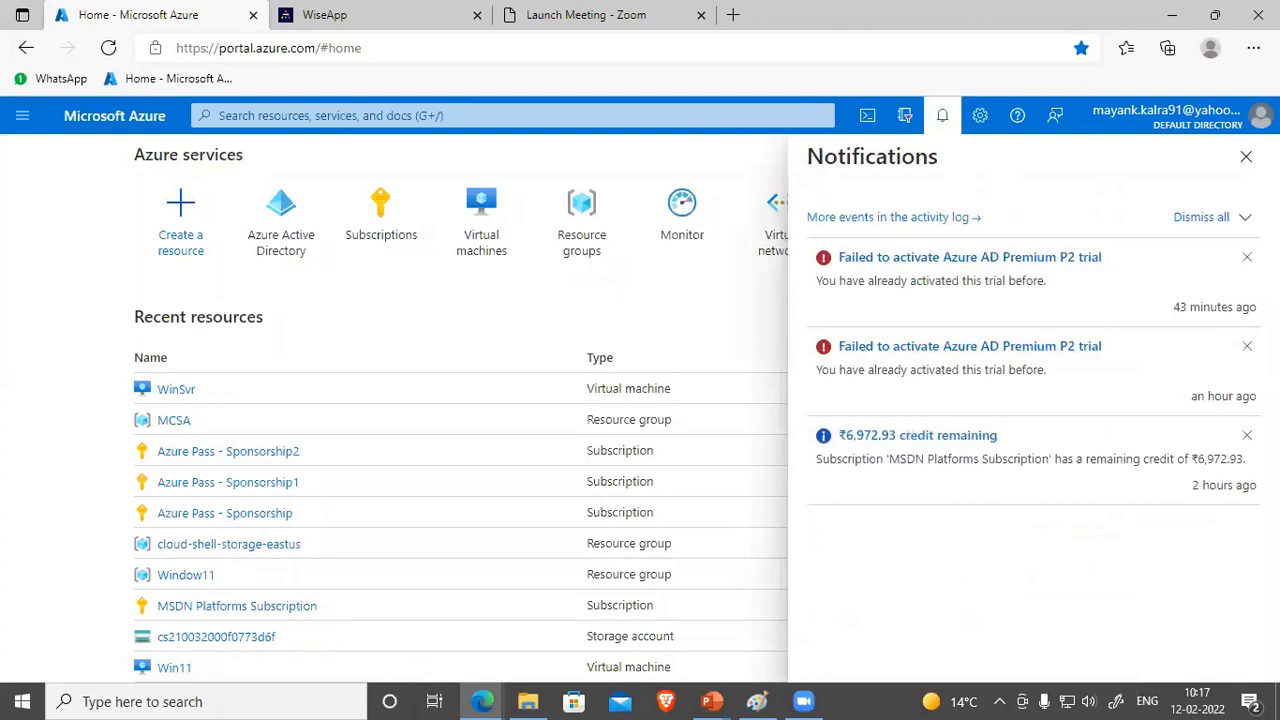
pyautogui.click(1247, 258)
pyautogui.click(1246, 258)
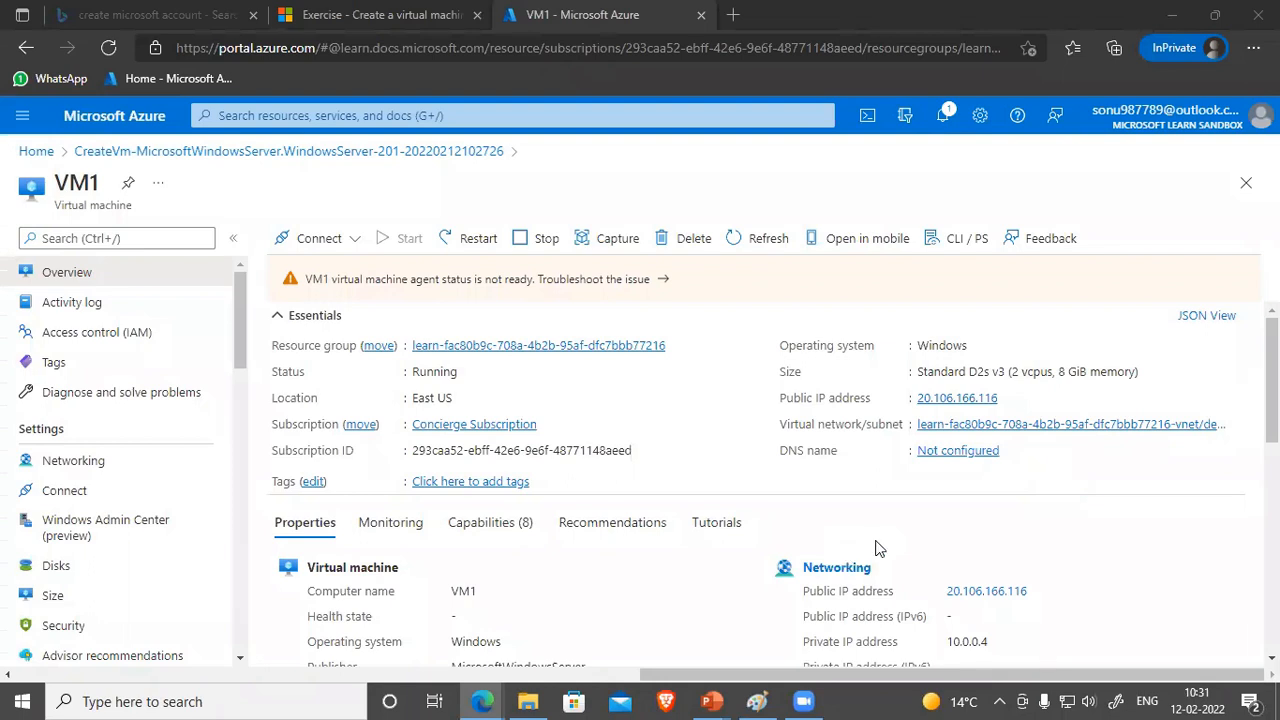
pyautogui.click(758, 701)
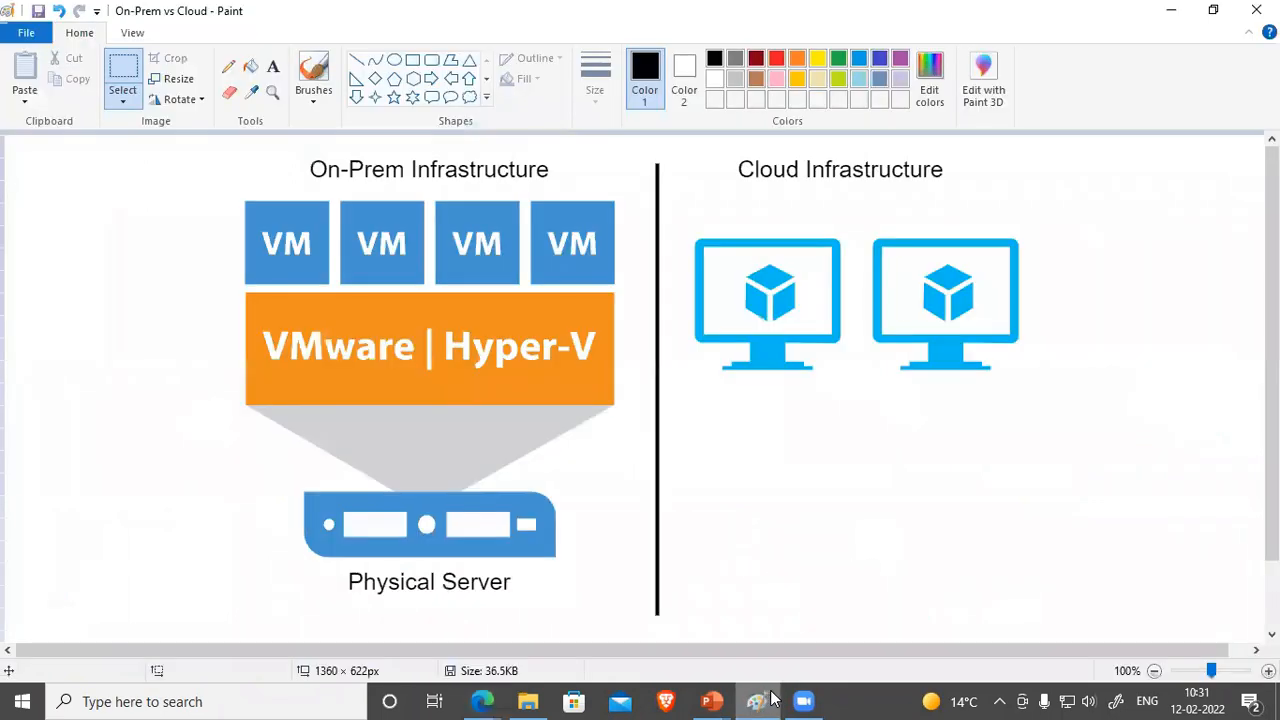
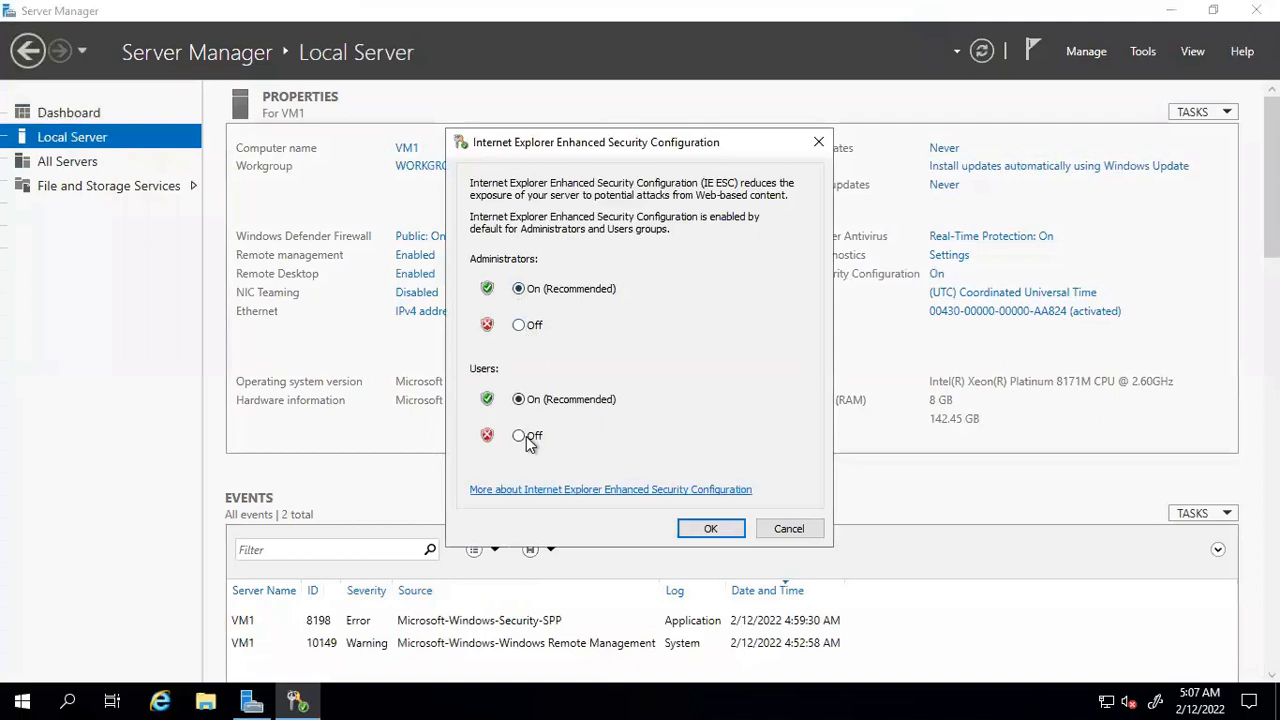
# Step: Launch Internet Explorer maximized, skip first-run setup, and try loading google
pyautogui.click(160, 703)
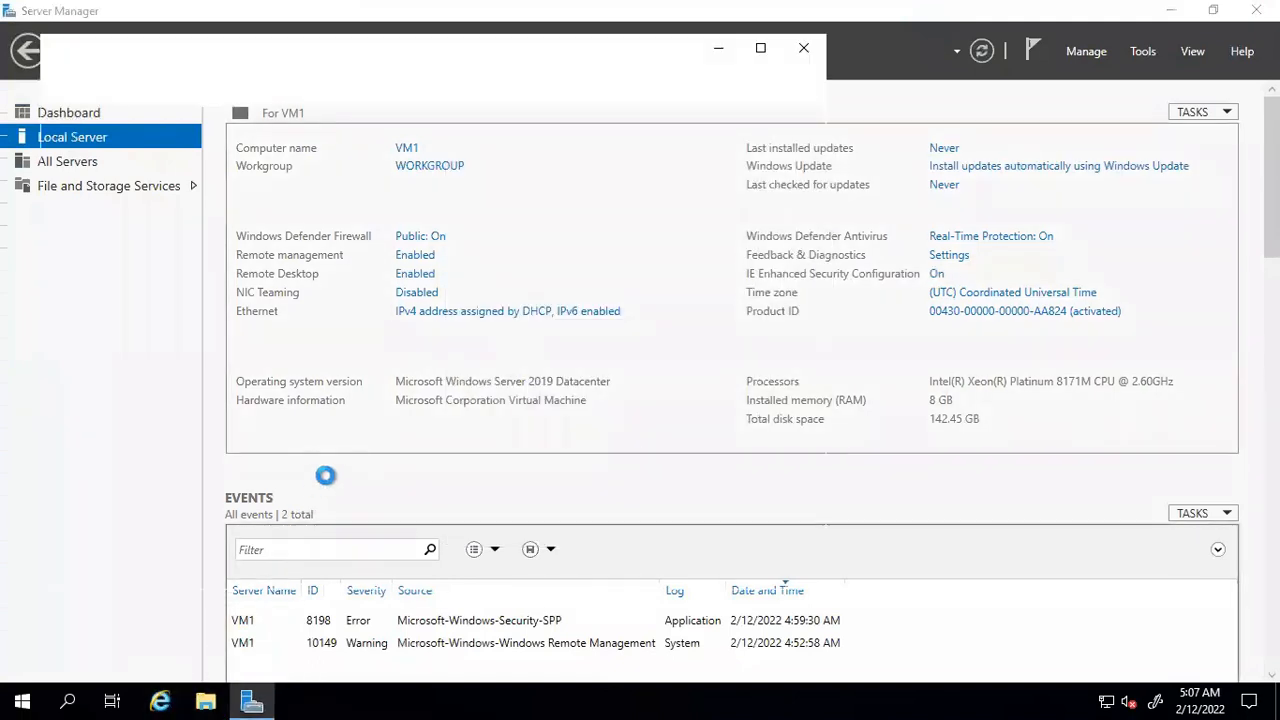
pyautogui.click(760, 49)
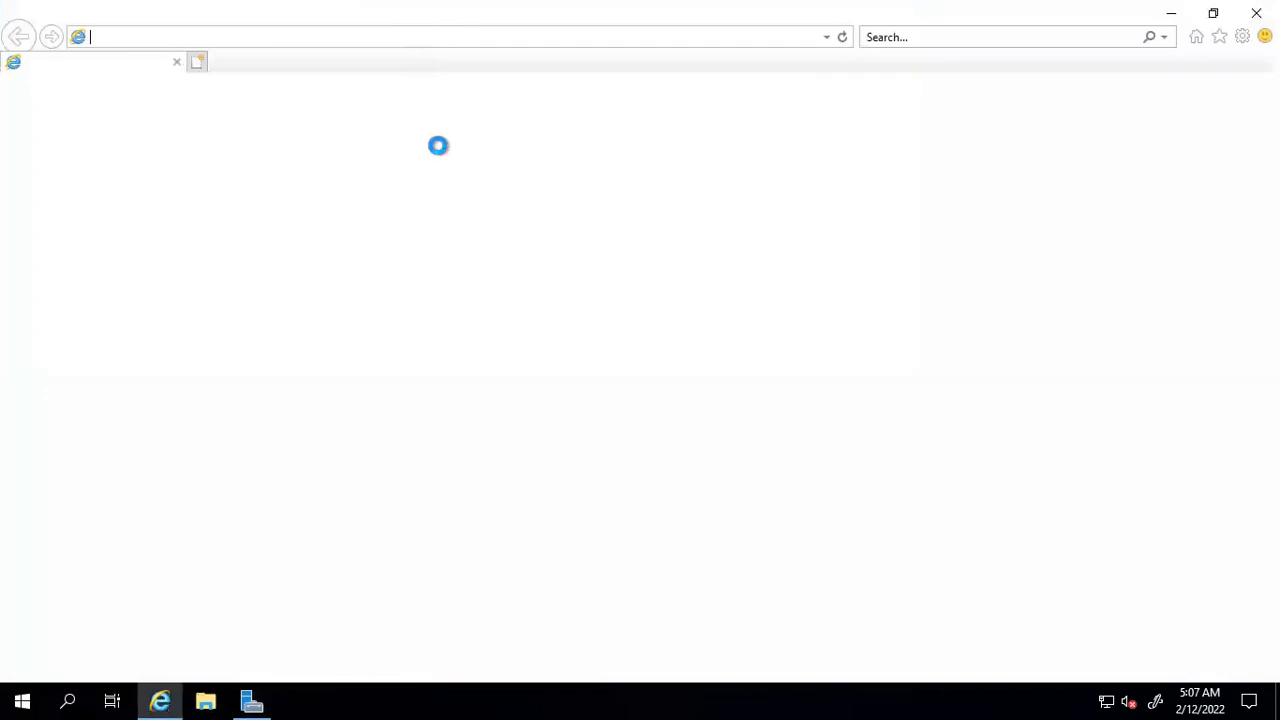
pyautogui.click(866, 484)
pyautogui.click(258, 37)
pyautogui.write('goog')
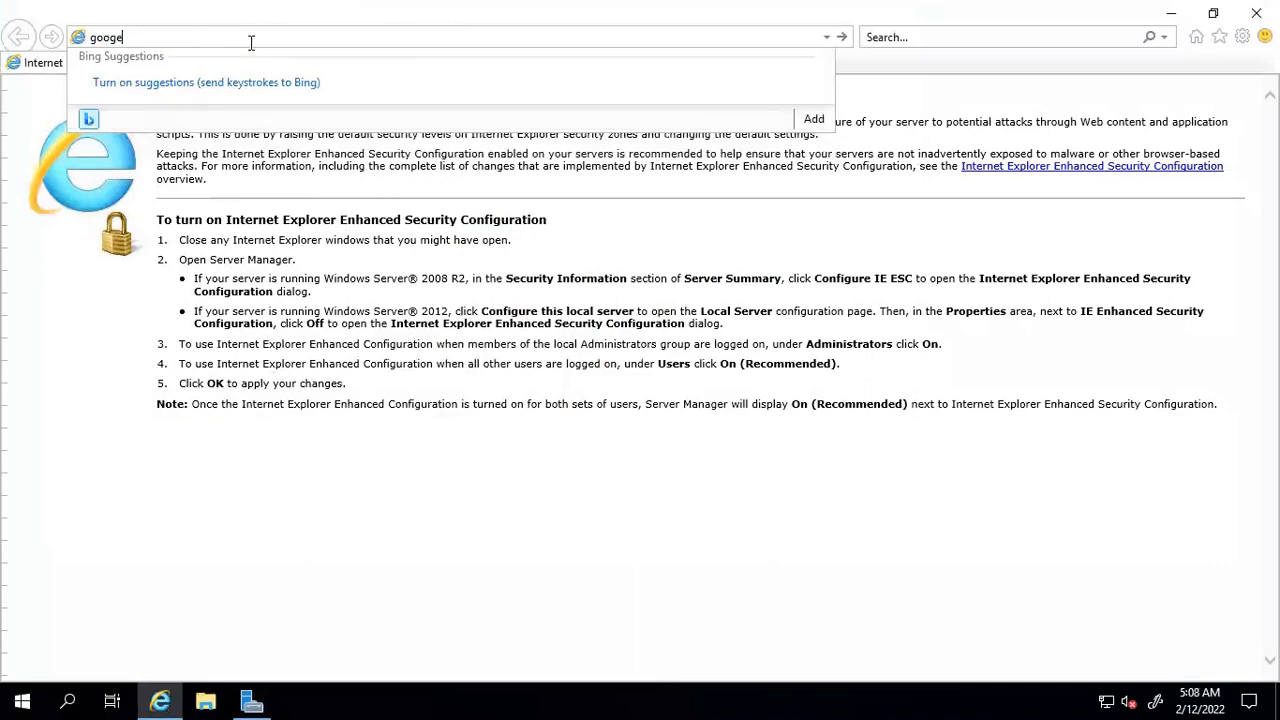
pyautogui.write('le')
pyautogui.press('Return')
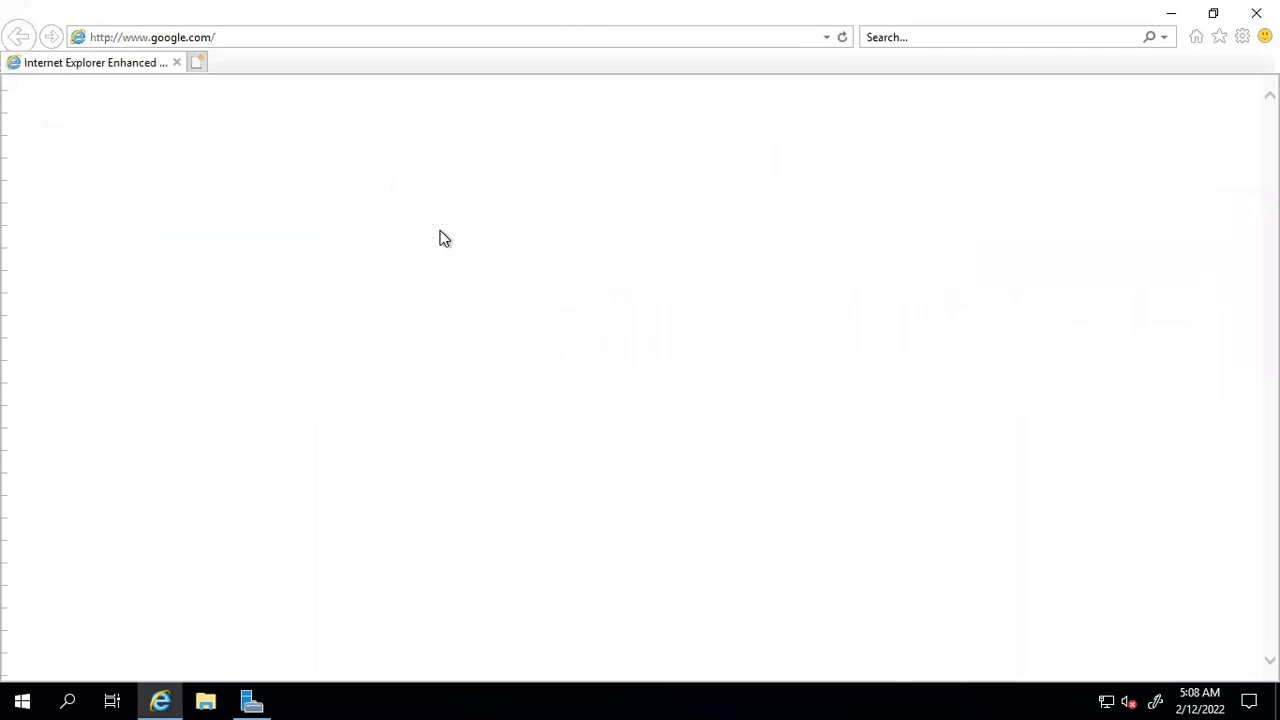
# Step: Retry google.com after changing IE Enhanced Security Configuration, then close the remote session
pyautogui.click(288, 37)
pyautogui.press('Return')
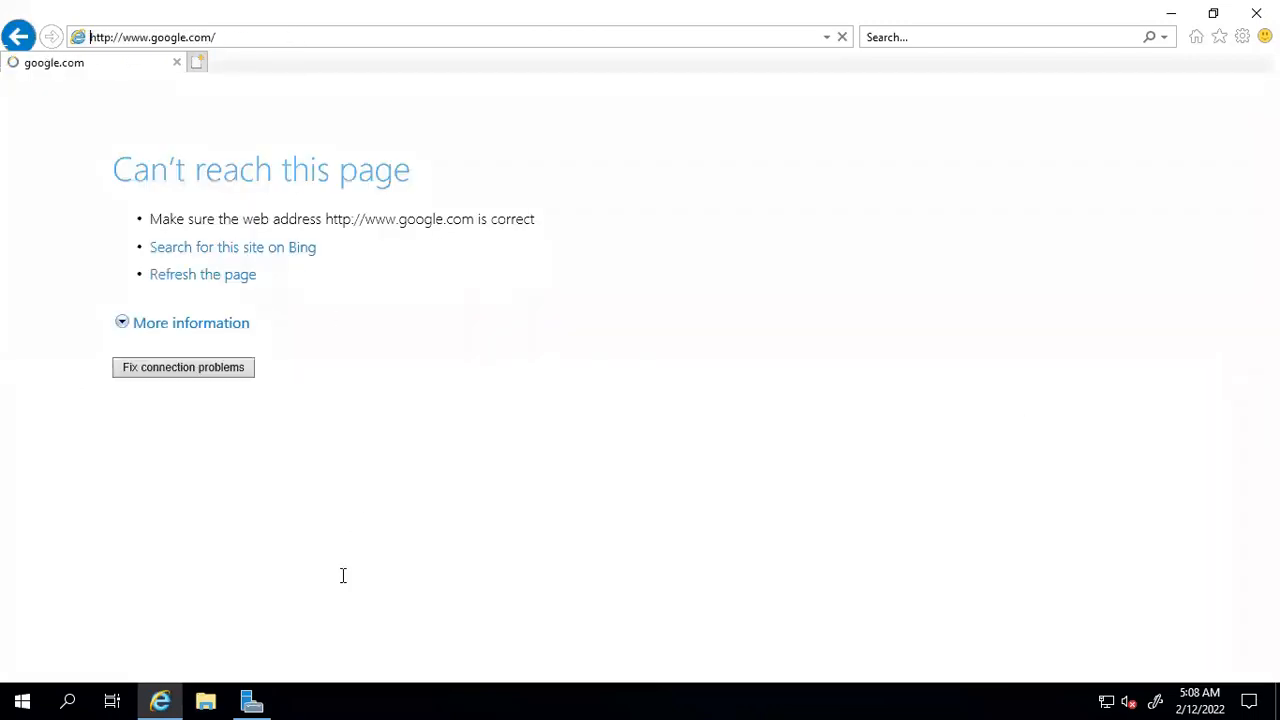
pyautogui.click(251, 703)
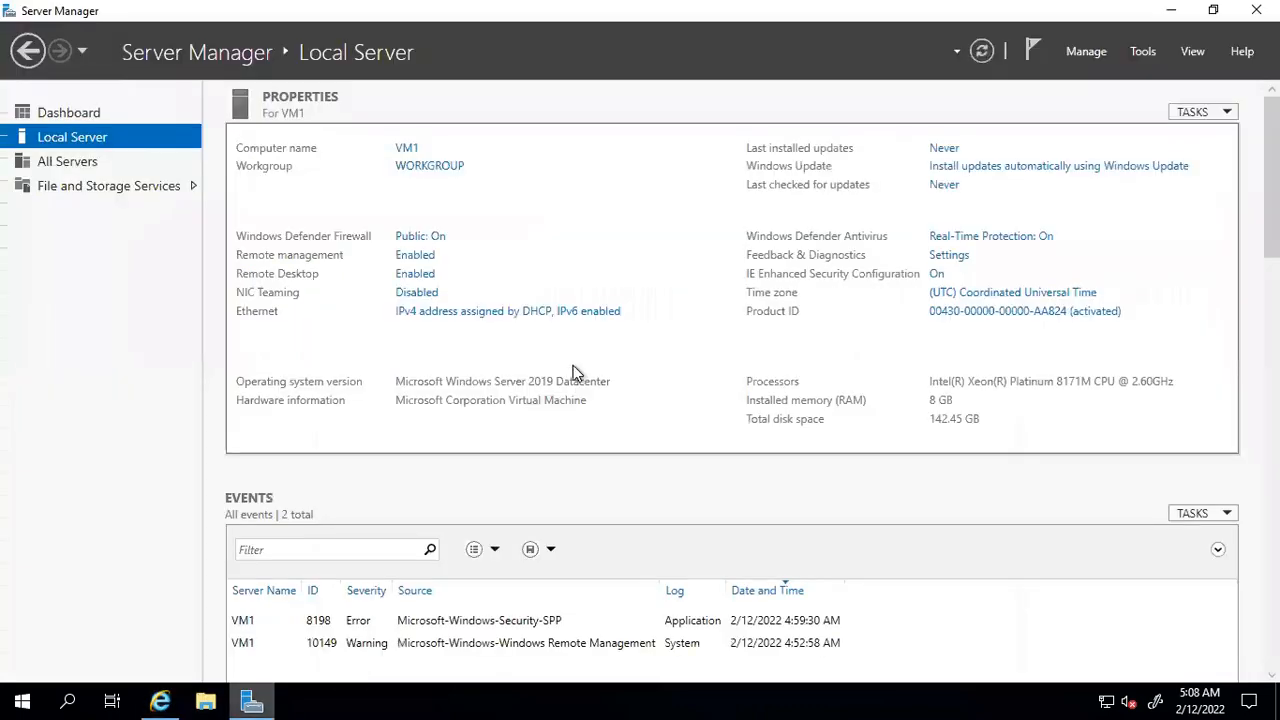
pyautogui.click(936, 274)
pyautogui.click(710, 528)
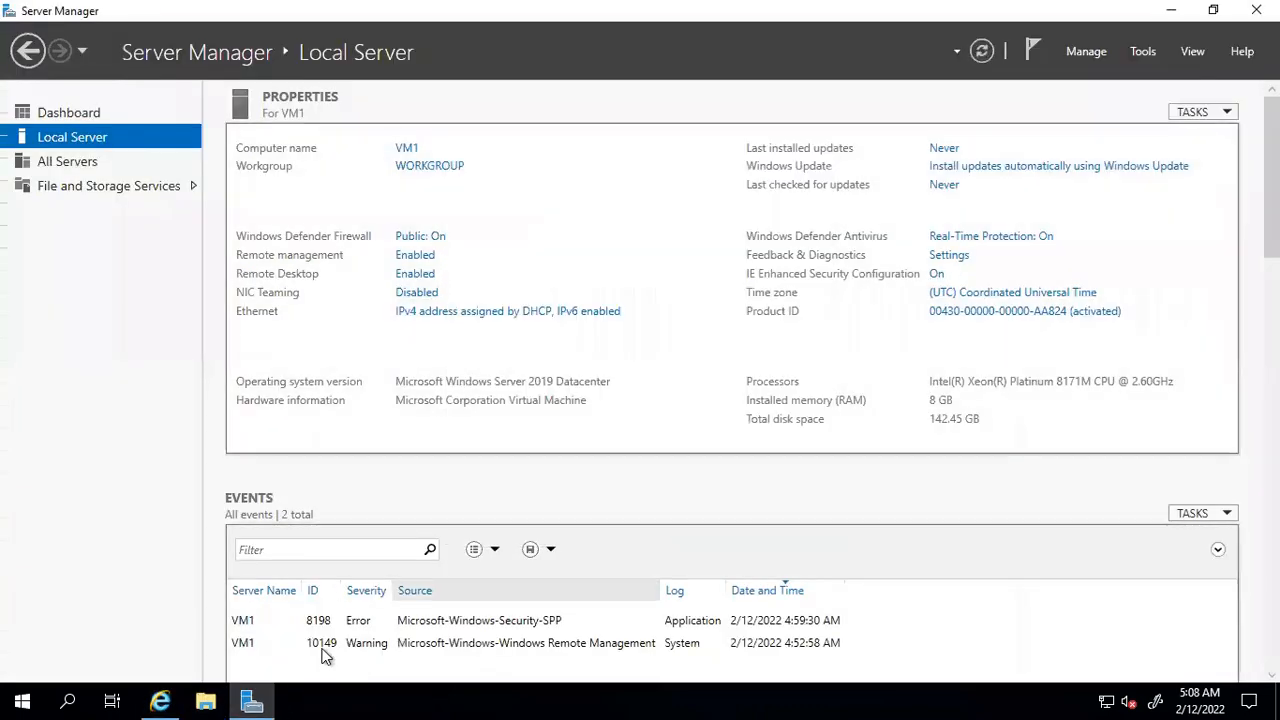
pyautogui.click(170, 698)
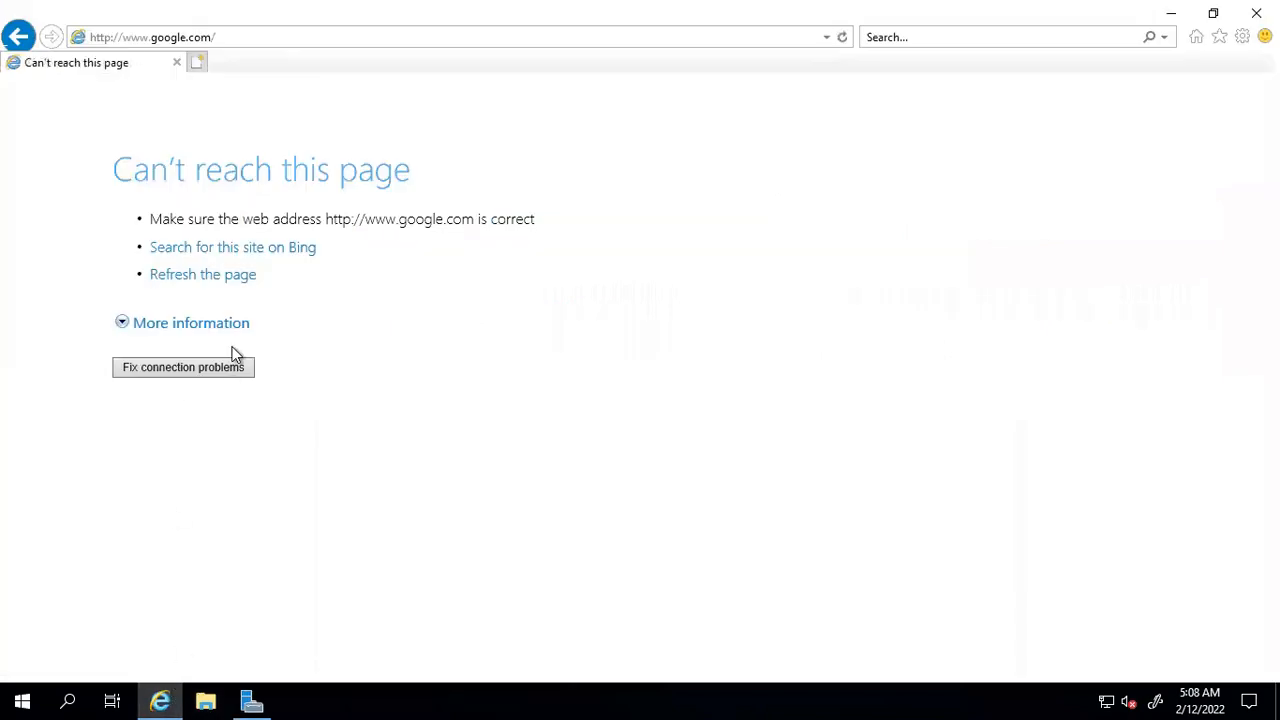
pyautogui.click(188, 36)
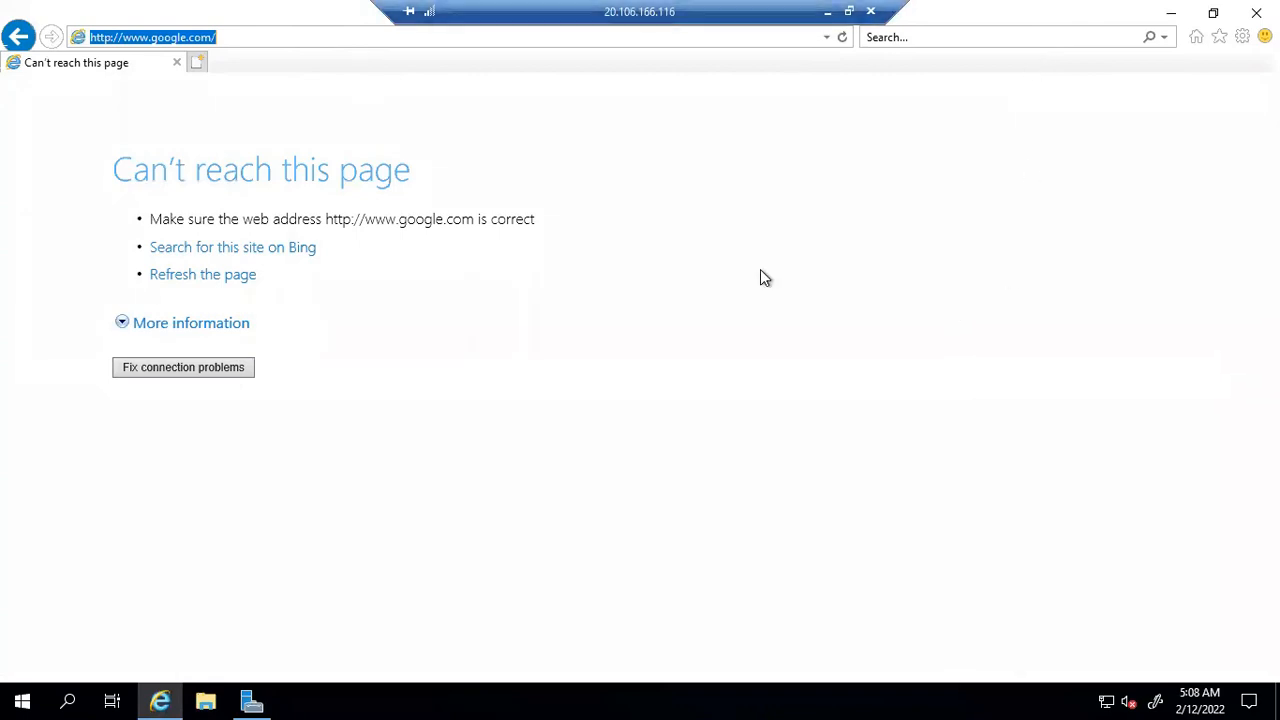
pyautogui.click(871, 11)
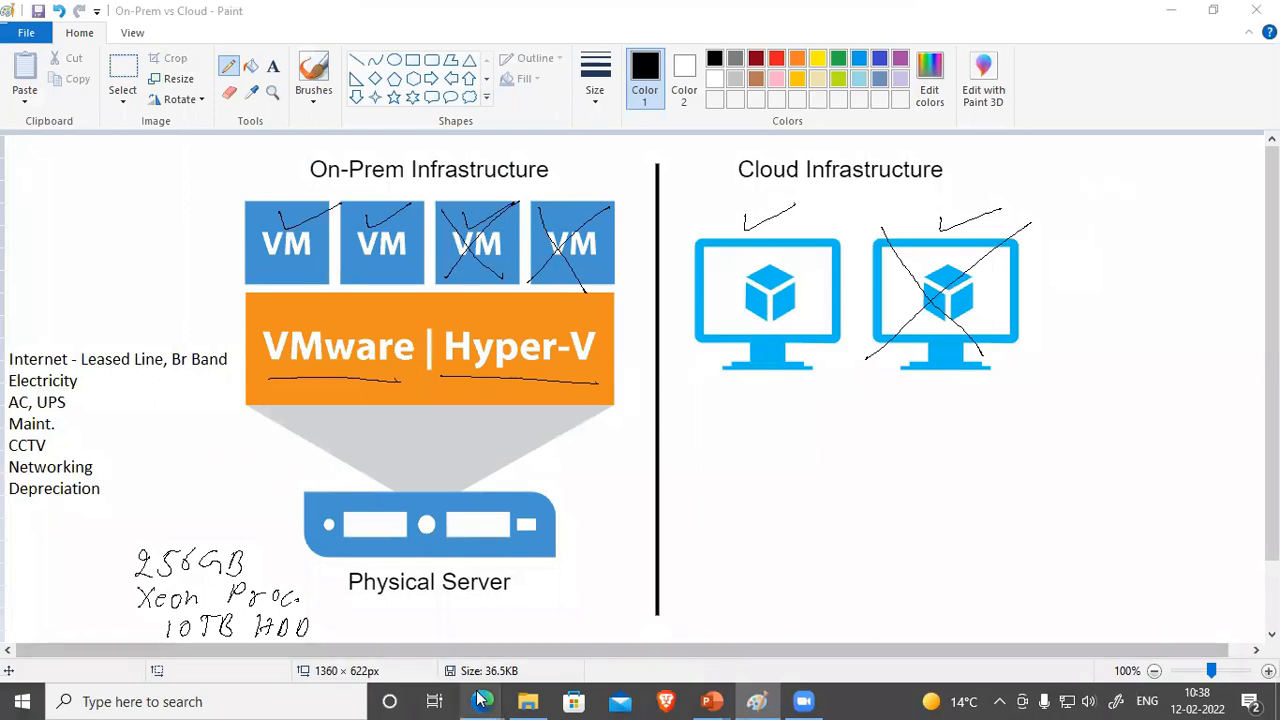
# Step: Bring the 'Home - Microsoft Azure' Edge window forward from its taskbar preview
pyautogui.moveTo(480, 700)
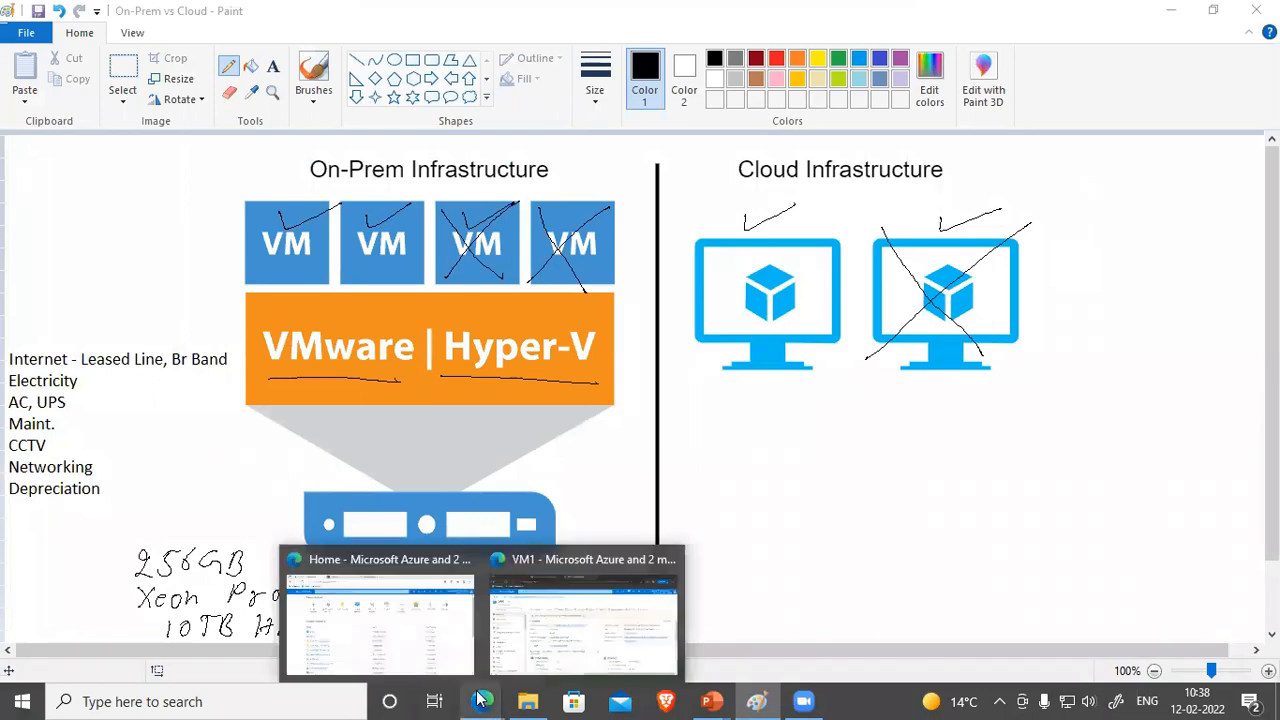
pyautogui.click(465, 609)
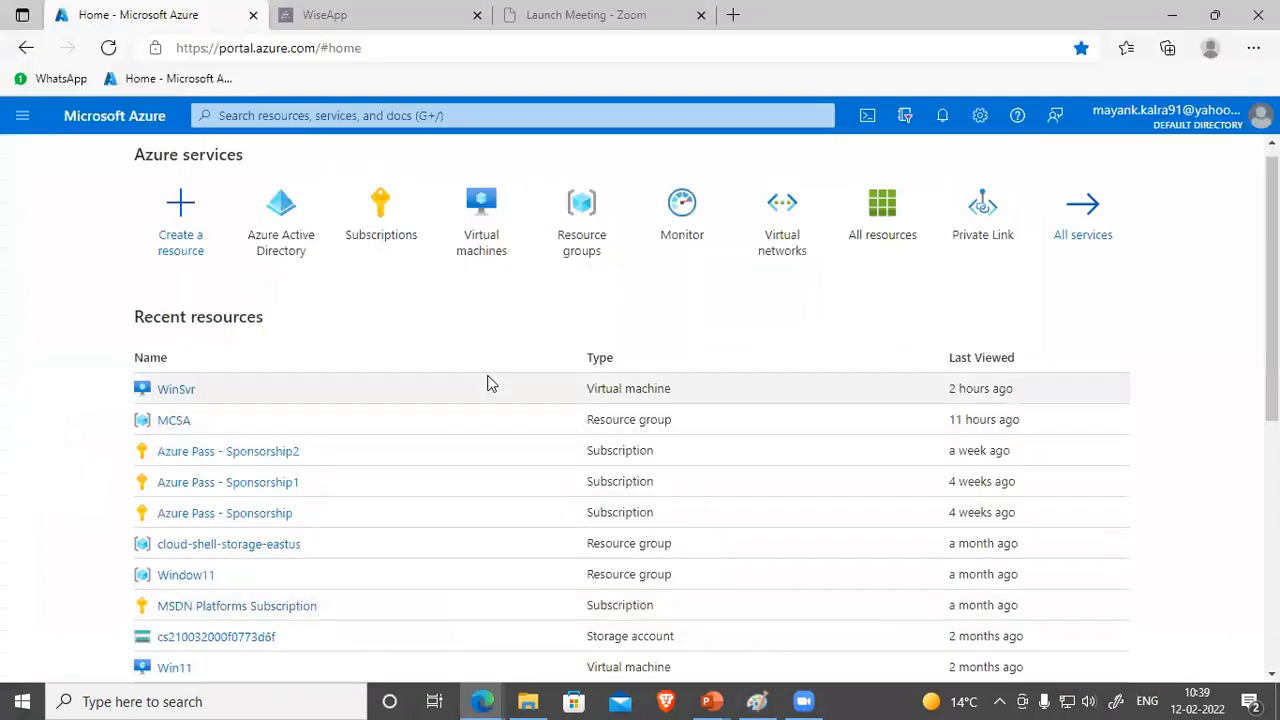
# Step: Start the WinSvr VM from Recent resources and copy its public IP 20.185.189.75
pyautogui.click(176, 390)
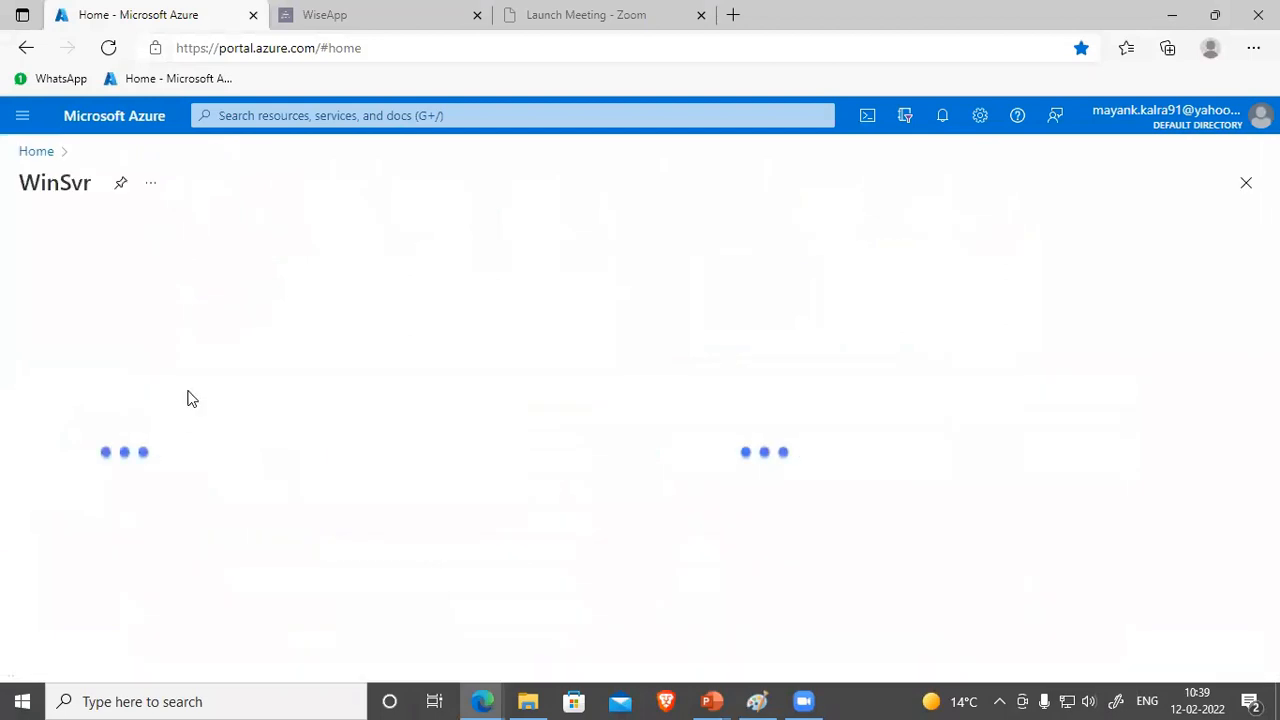
pyautogui.click(418, 243)
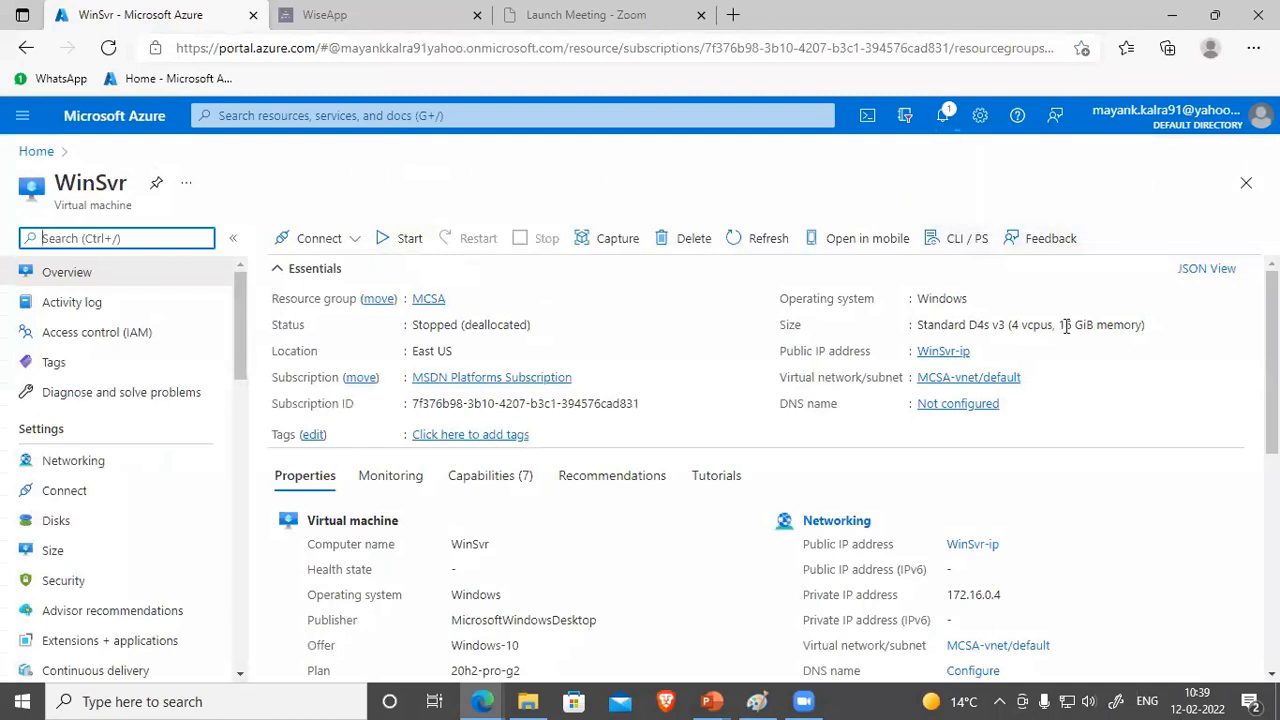
pyautogui.moveTo(1011, 325); pyautogui.dragTo(1113, 325)
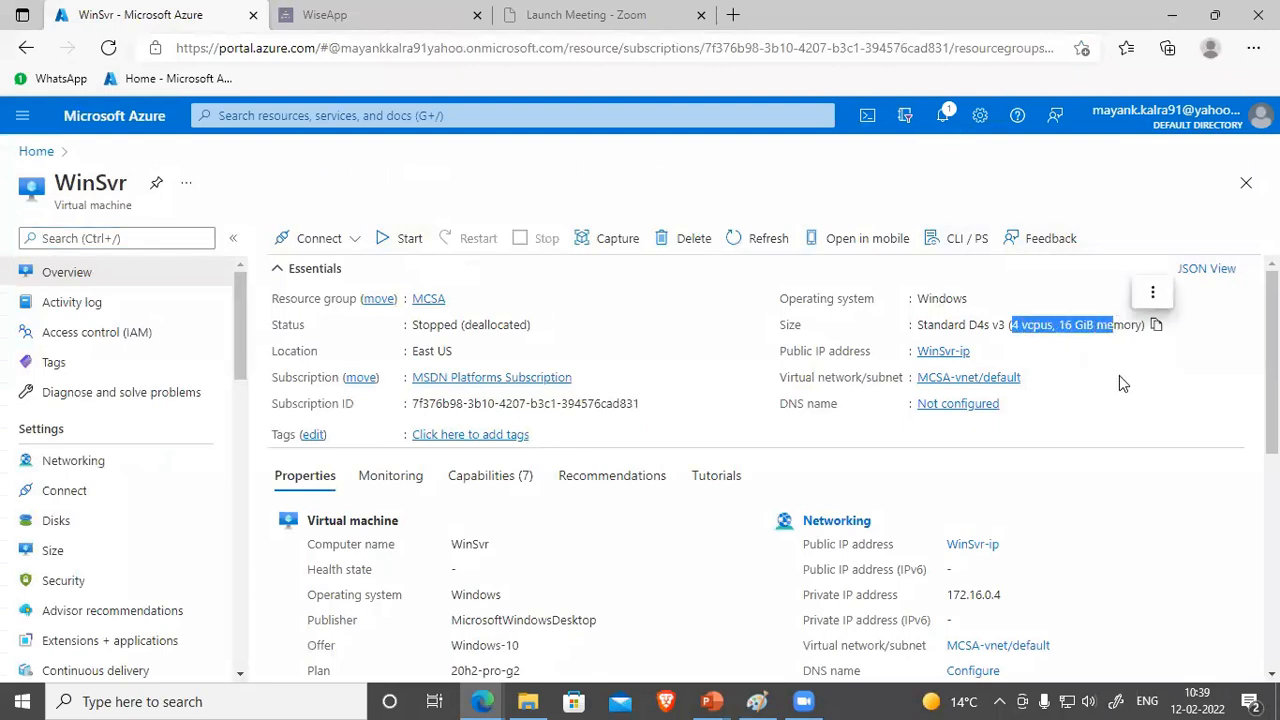
pyautogui.click(1077, 349)
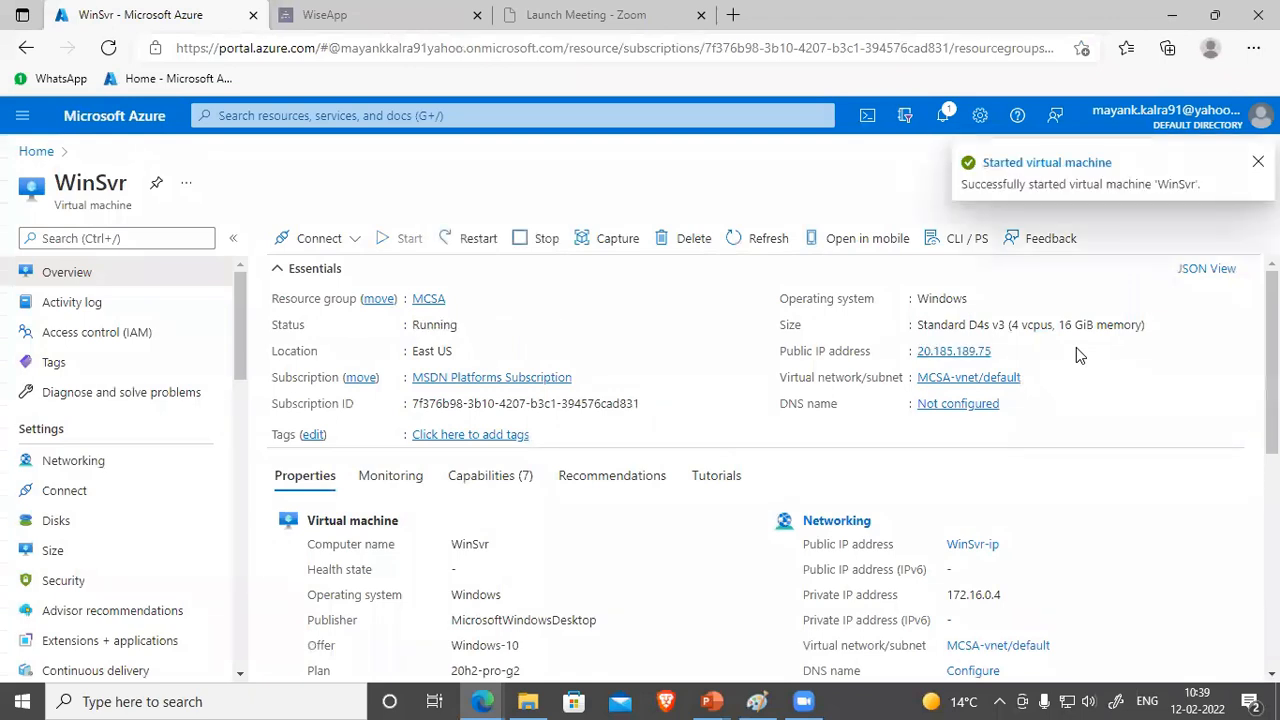
pyautogui.click(1002, 351)
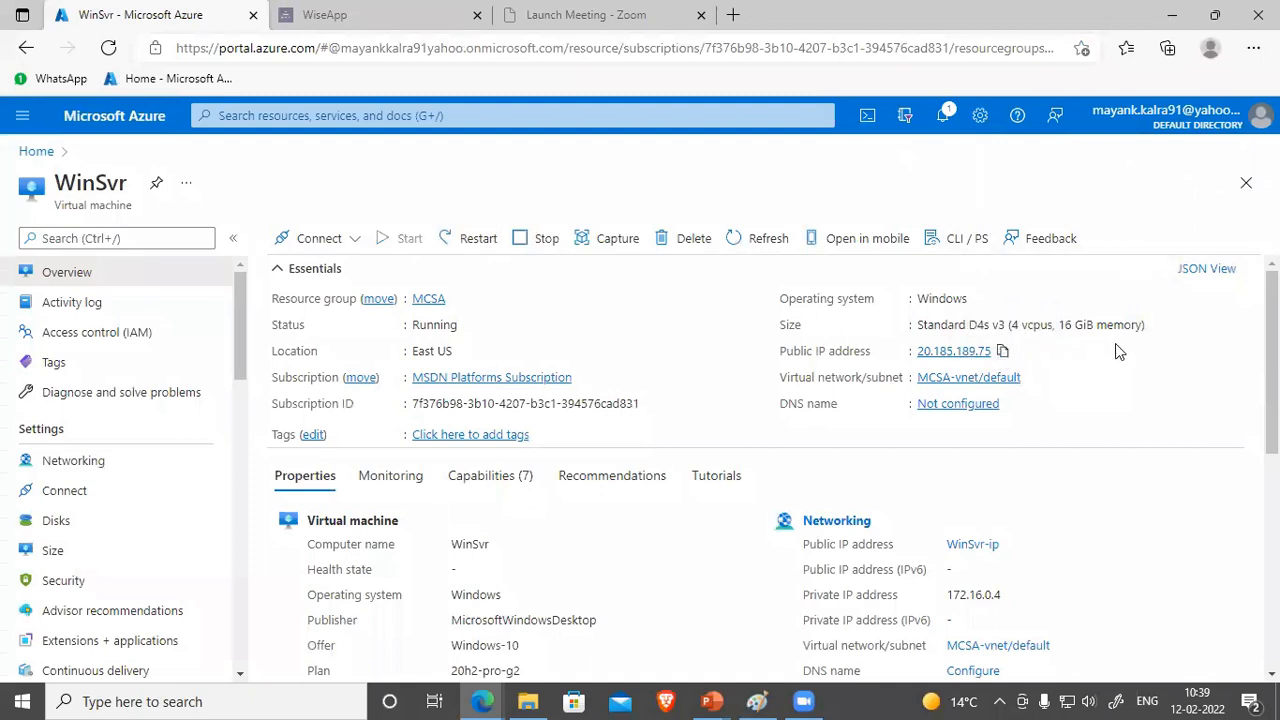
# Step: Launch mstsc and connect to the pasted IP 20.185.189.75, retrying after a stalled attempt
pyautogui.press('super+r')
pyautogui.press('Return')
pyautogui.hotkey('ctrl', 'v')
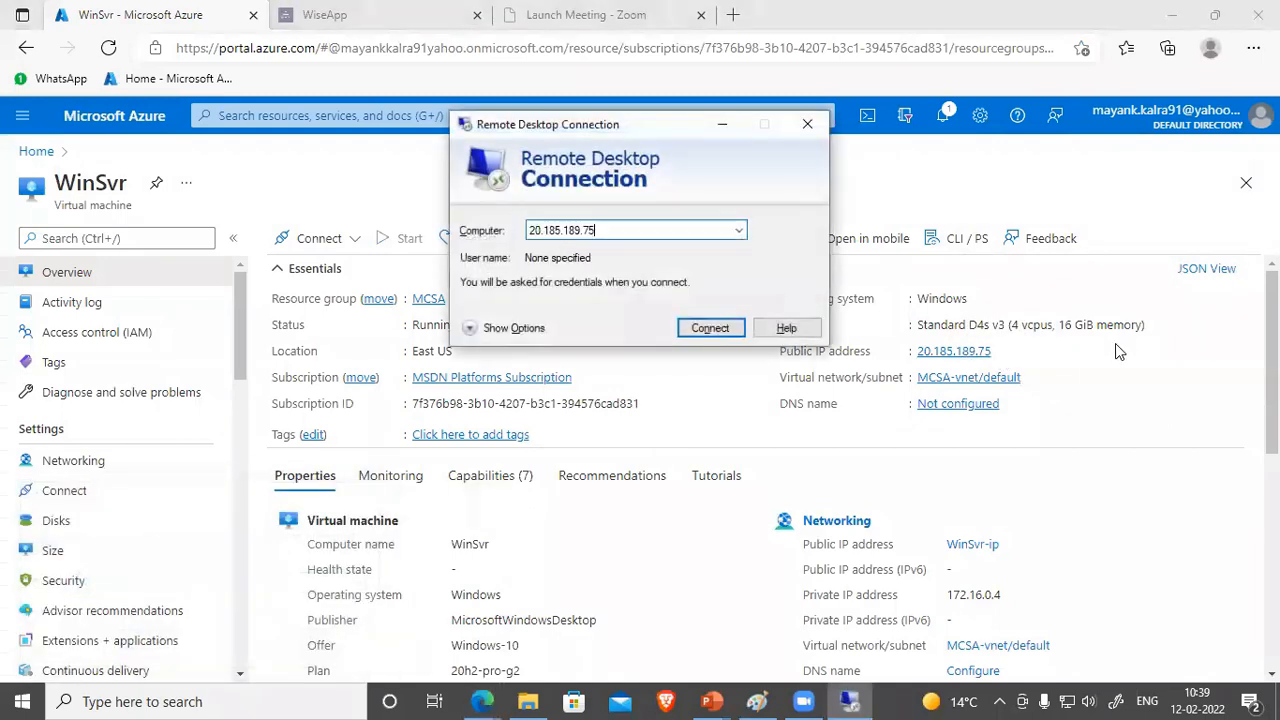
pyautogui.press('Return')
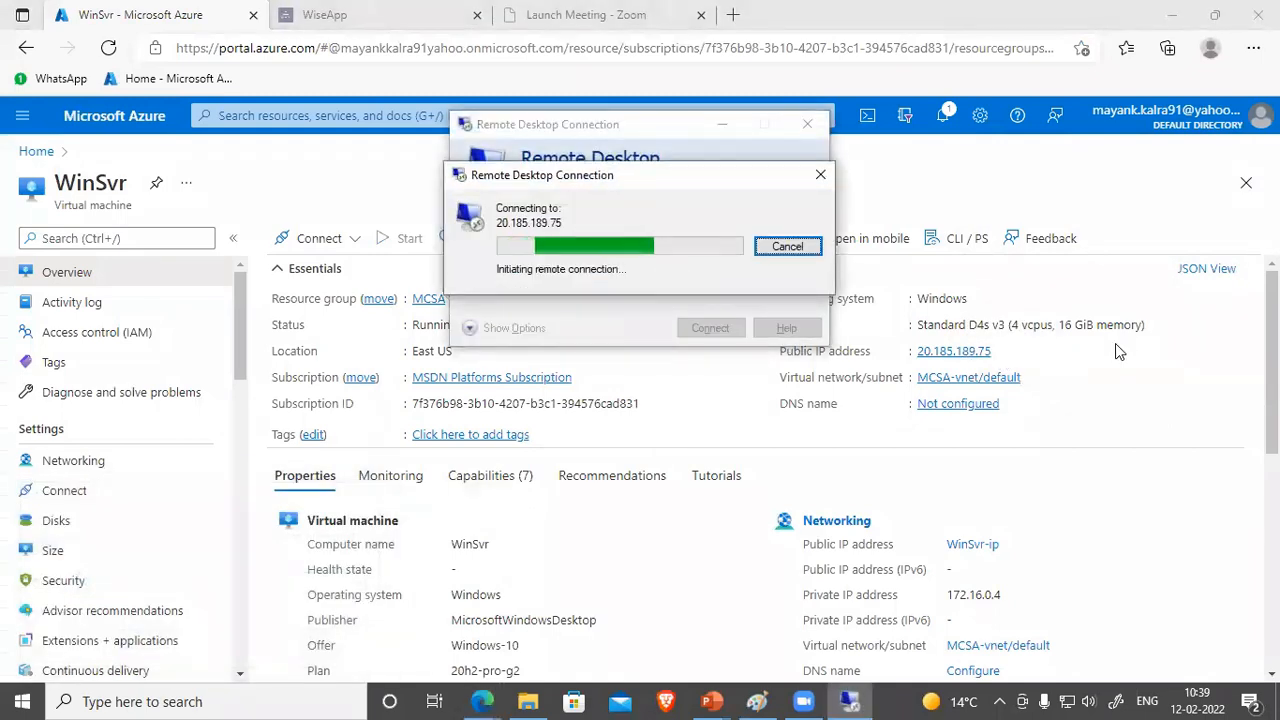
pyautogui.click(796, 248)
pyautogui.click(706, 335)
# Step: Sign in with the VM's username and password and accept the certificate warning
pyautogui.press('Tab')
pyautogui.press('Return')
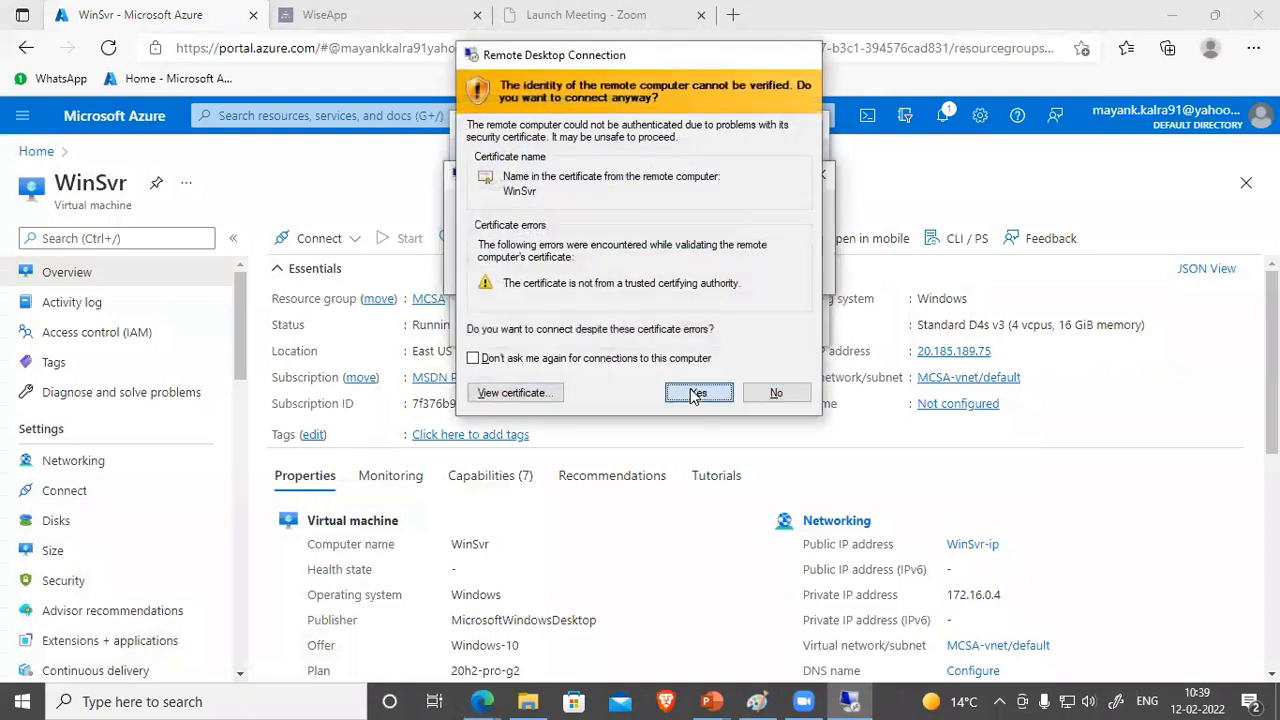
pyautogui.click(697, 393)
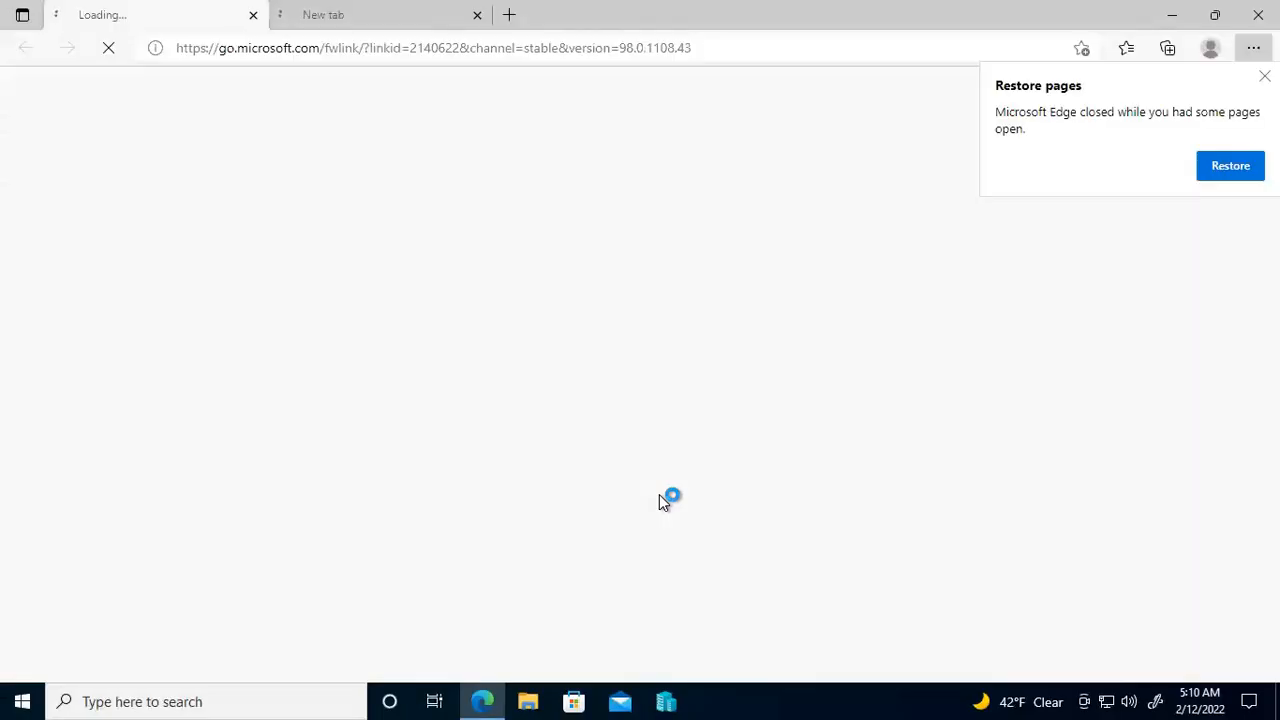
# Step: Run speedtest.net in the VM's Edge: 2 ms ping, 978.92 Mbps down, 1418.48 Mbps up
pyautogui.click(477, 16)
pyautogui.click(524, 48)
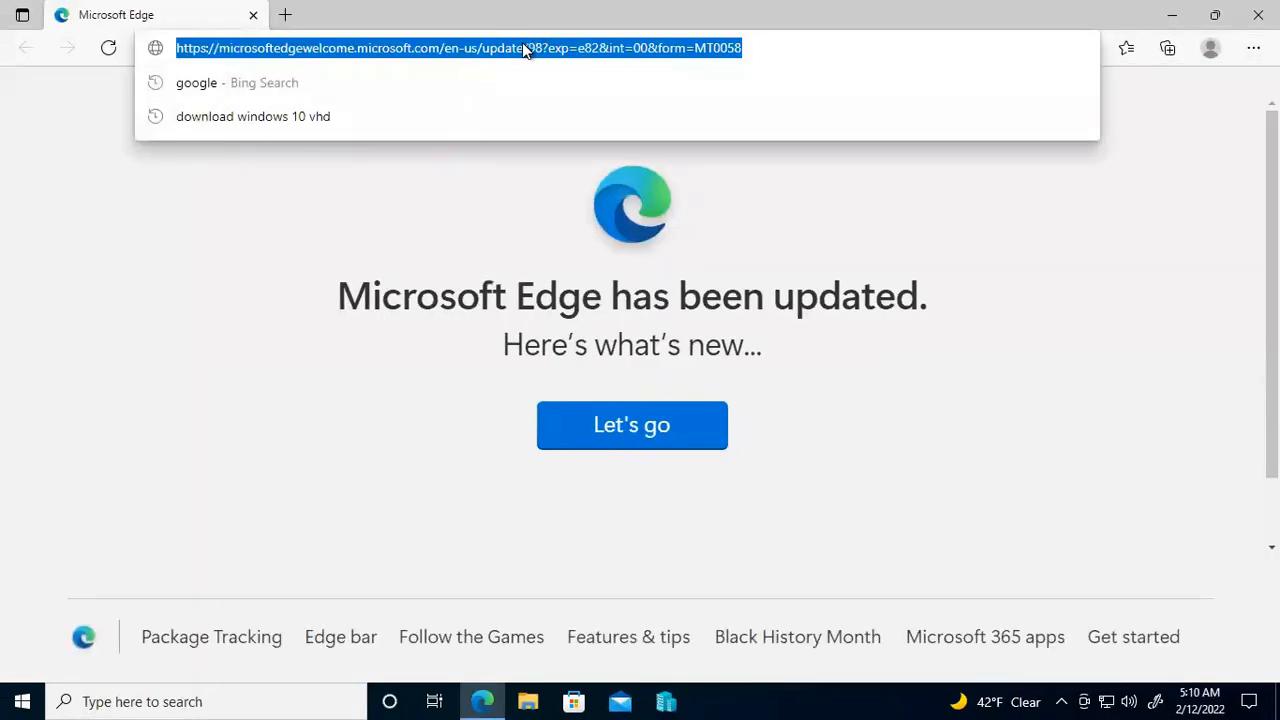
pyautogui.write('speedtest')
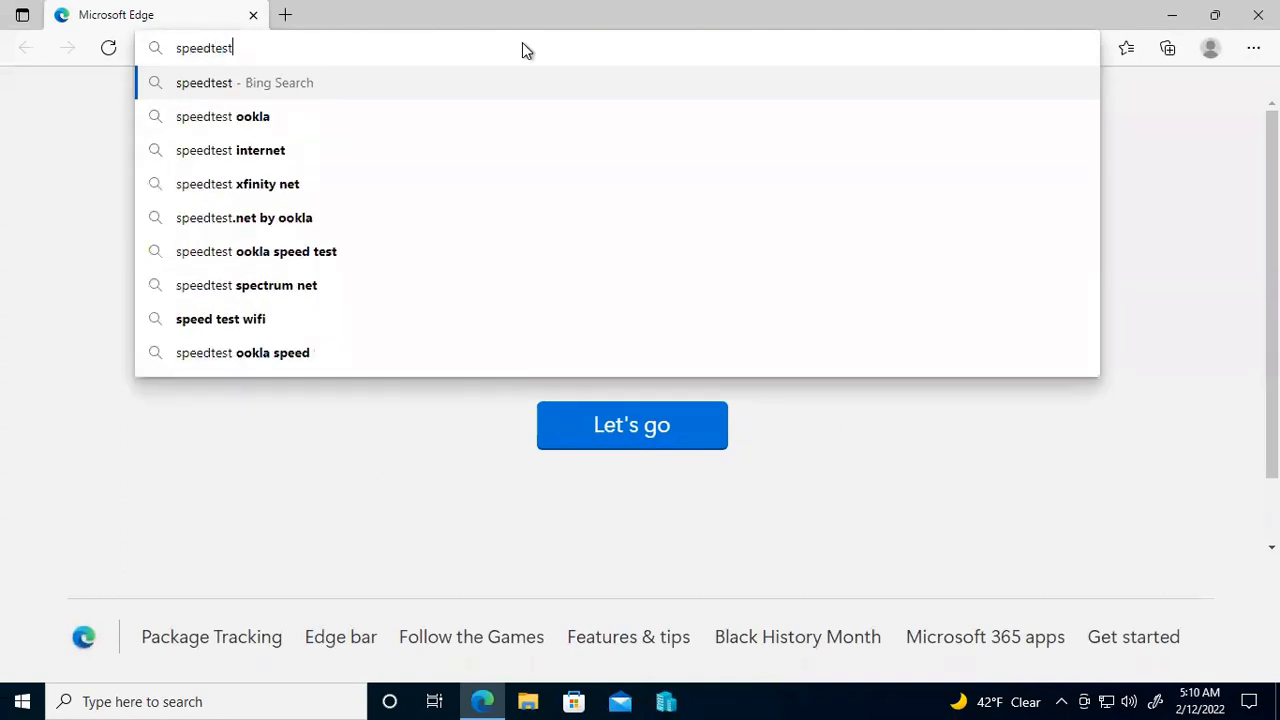
pyautogui.write('.net')
pyautogui.press('Return')
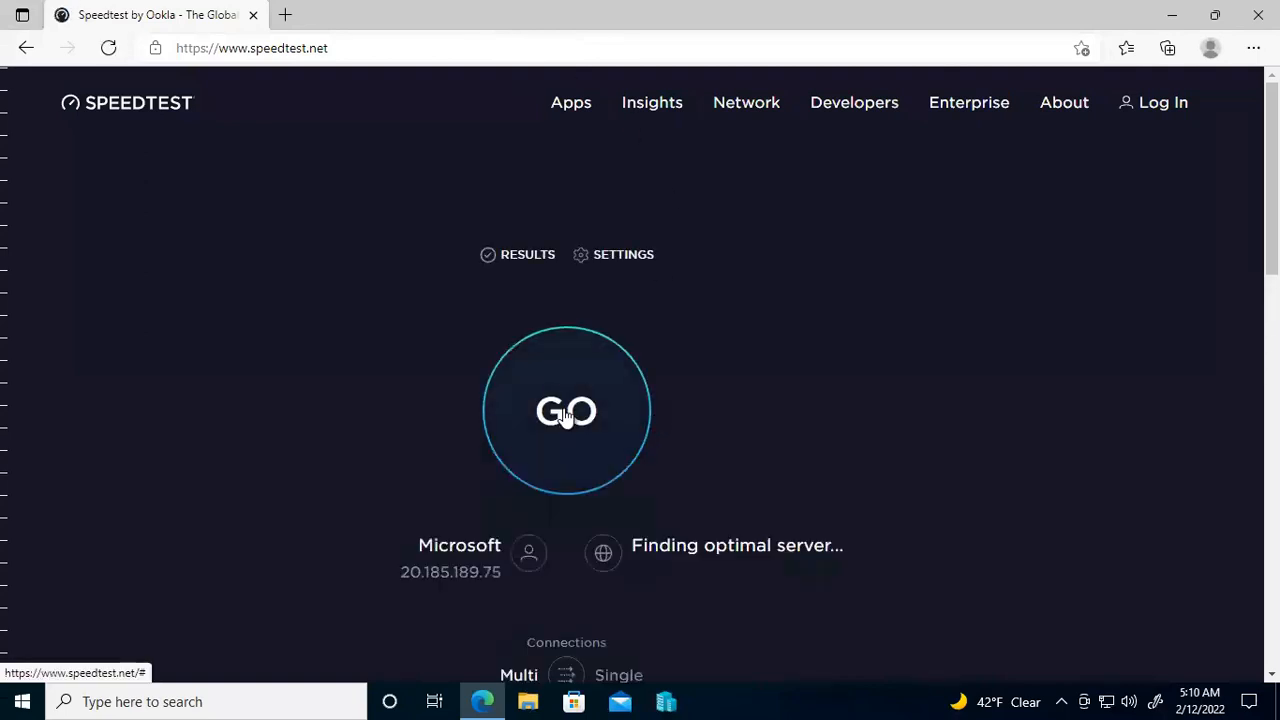
pyautogui.click(566, 414)
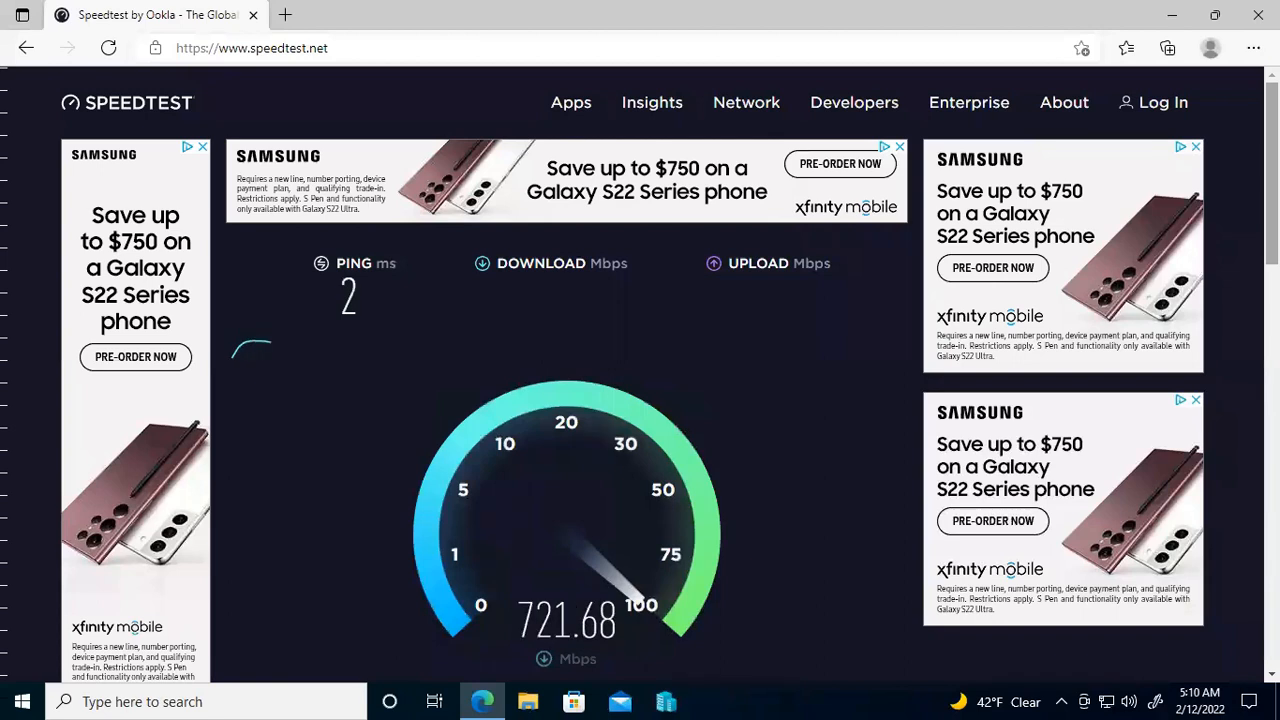
pyautogui.moveTo(1272, 180); pyautogui.dragTo(1272, 219)
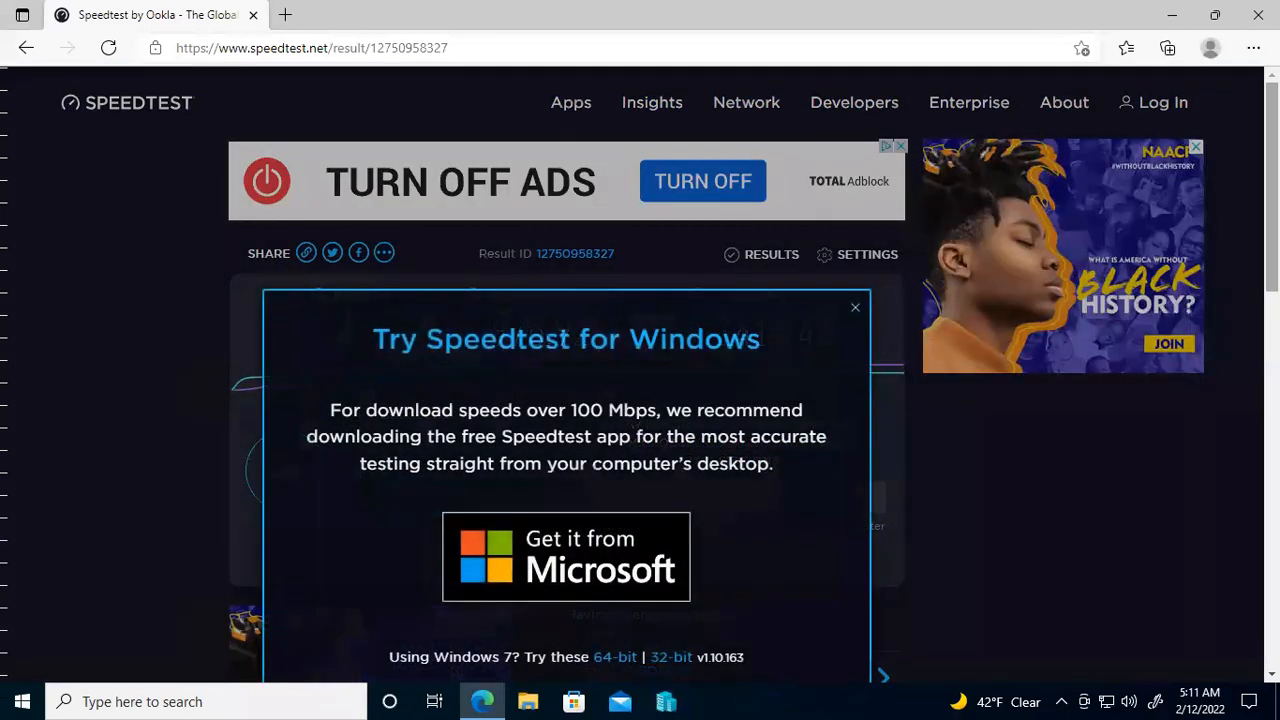
# Step: Disconnect from the WinSvr remote desktop session and confirm
pyautogui.moveTo(803, 11)
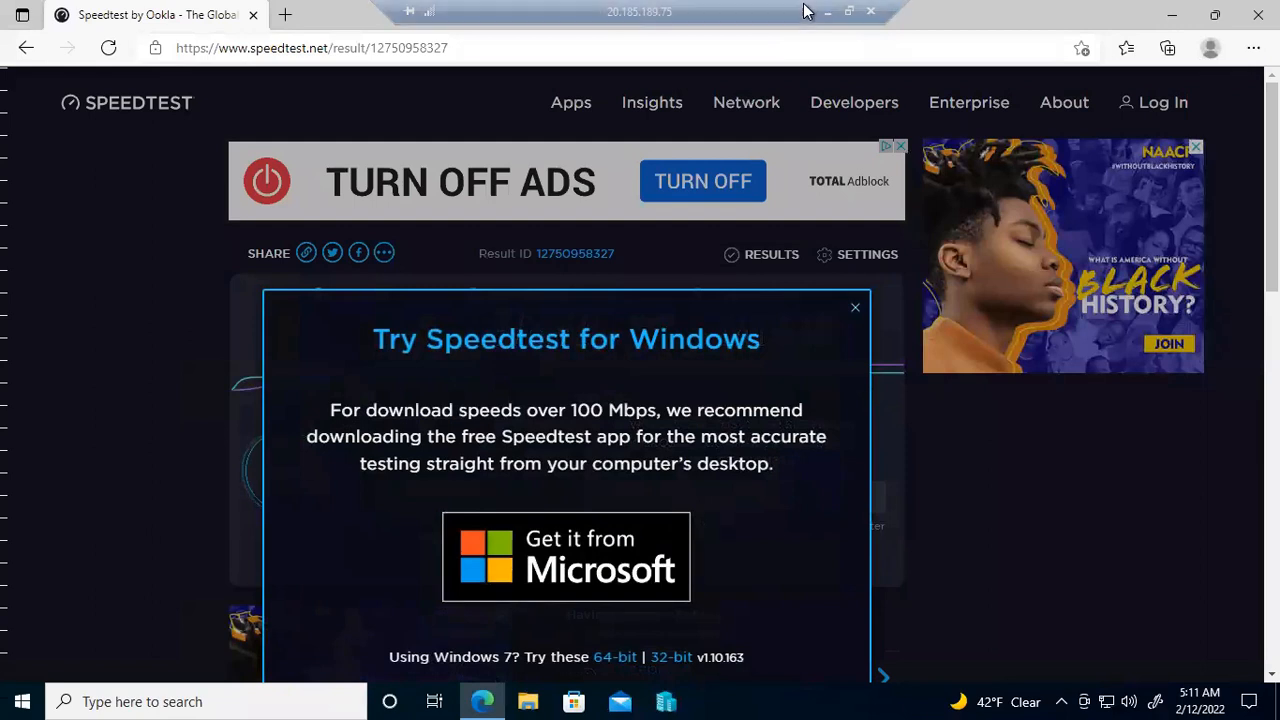
pyautogui.click(871, 22)
pyautogui.click(690, 392)
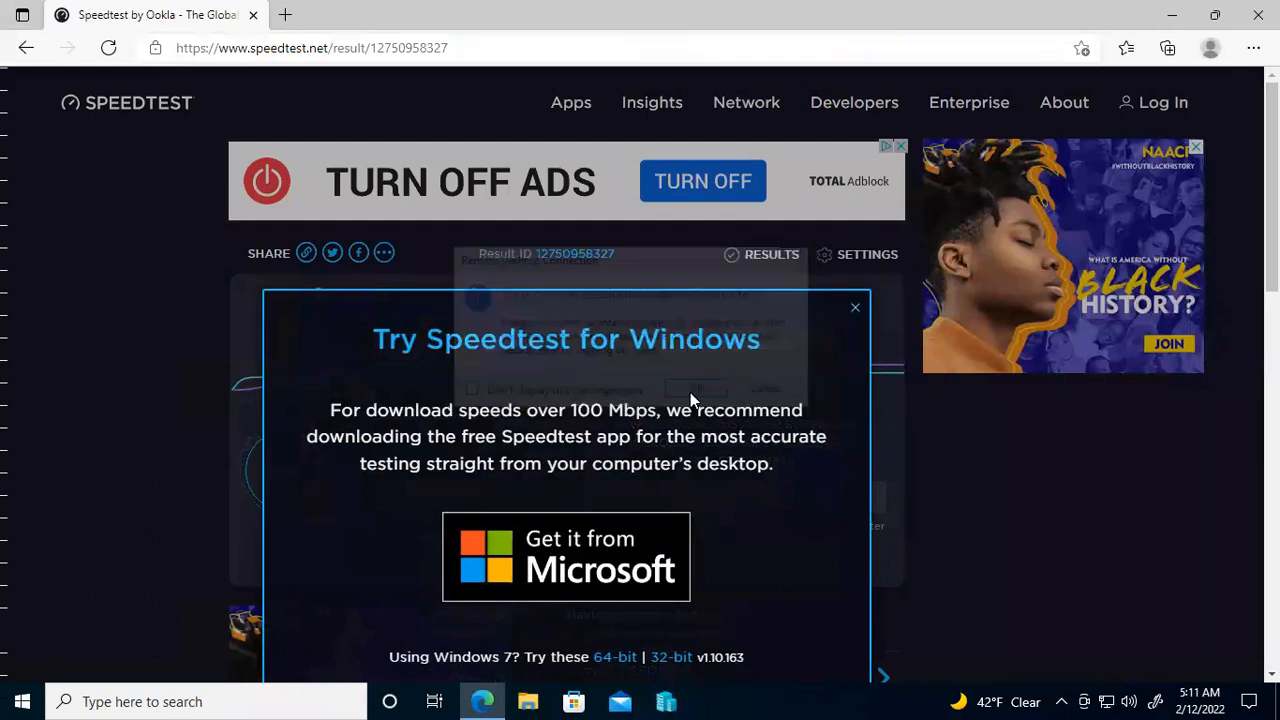
# Step: Stop the WinSvr virtual machine, return to Azure home, and bring the Paint diagram forward
pyautogui.click(540, 238)
pyautogui.click(302, 441)
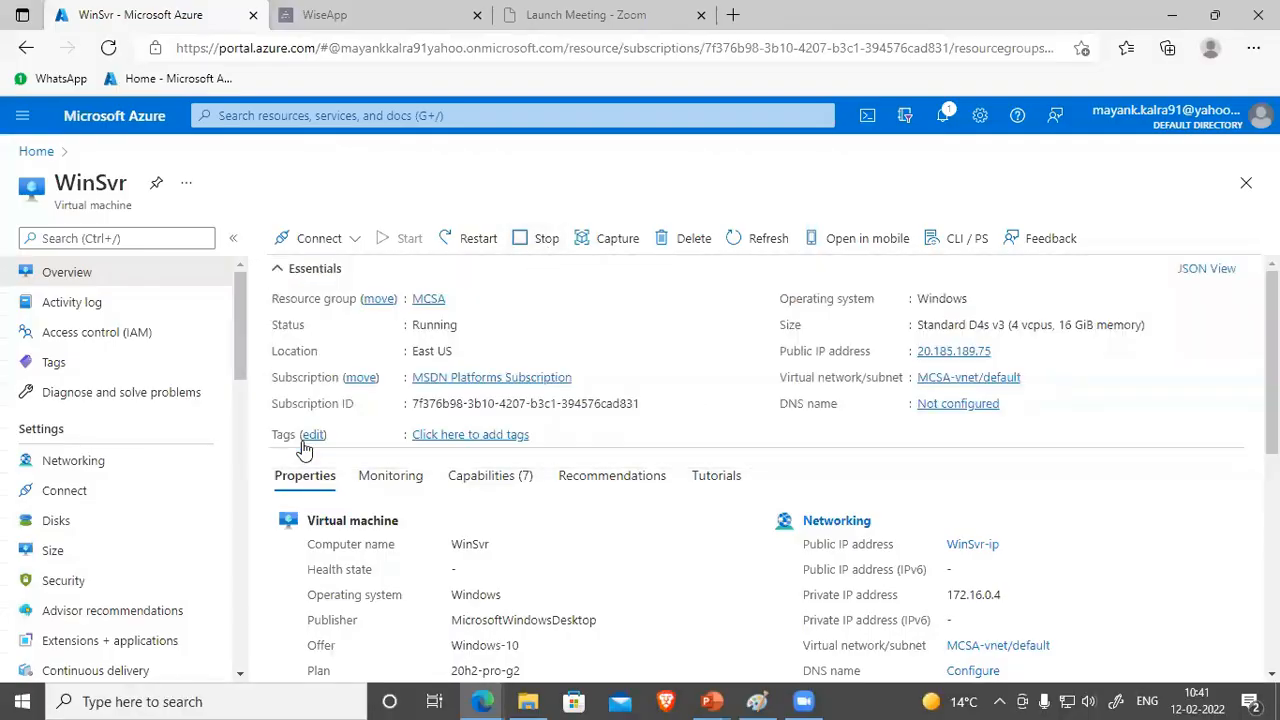
pyautogui.click(110, 118)
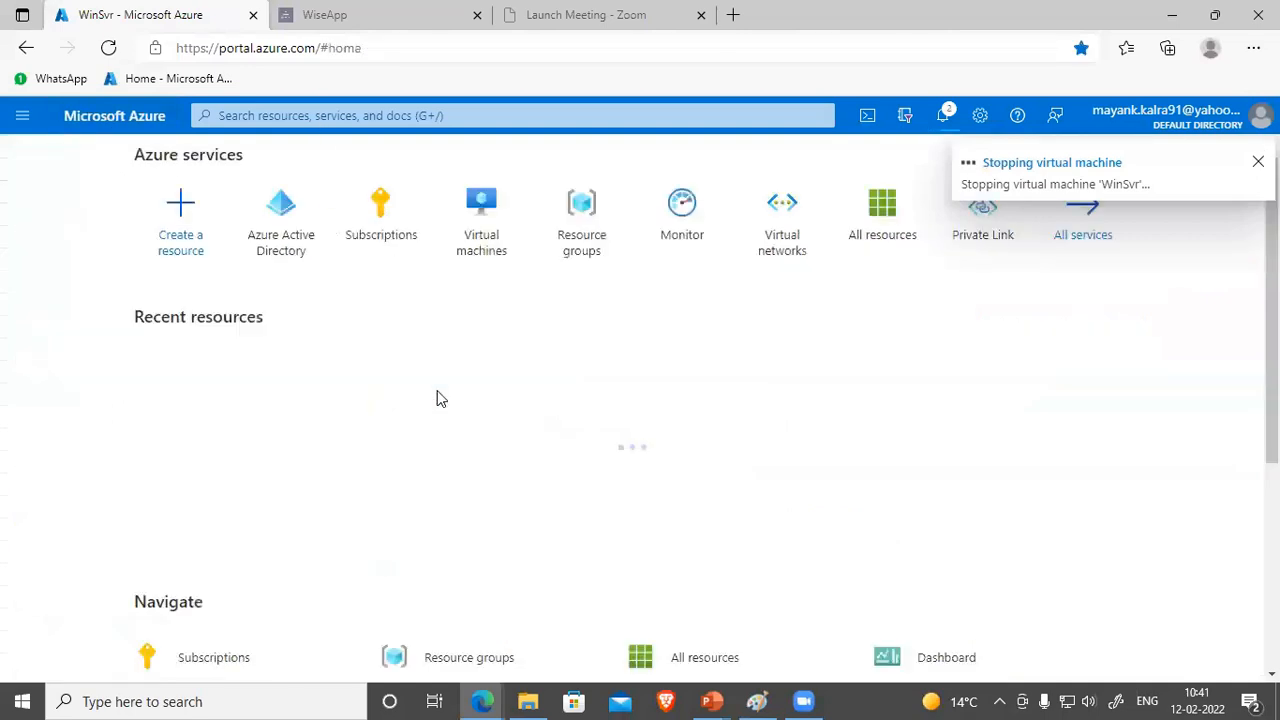
pyautogui.click(757, 700)
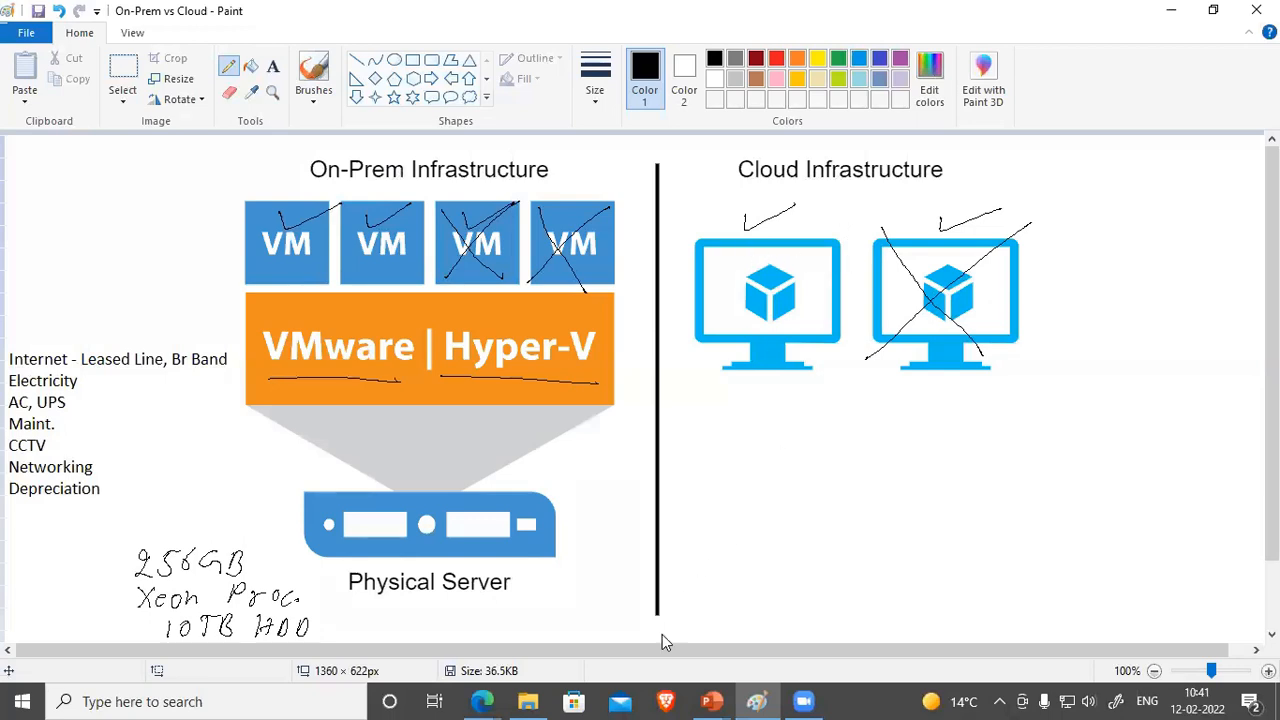
pyautogui.click(969, 468)
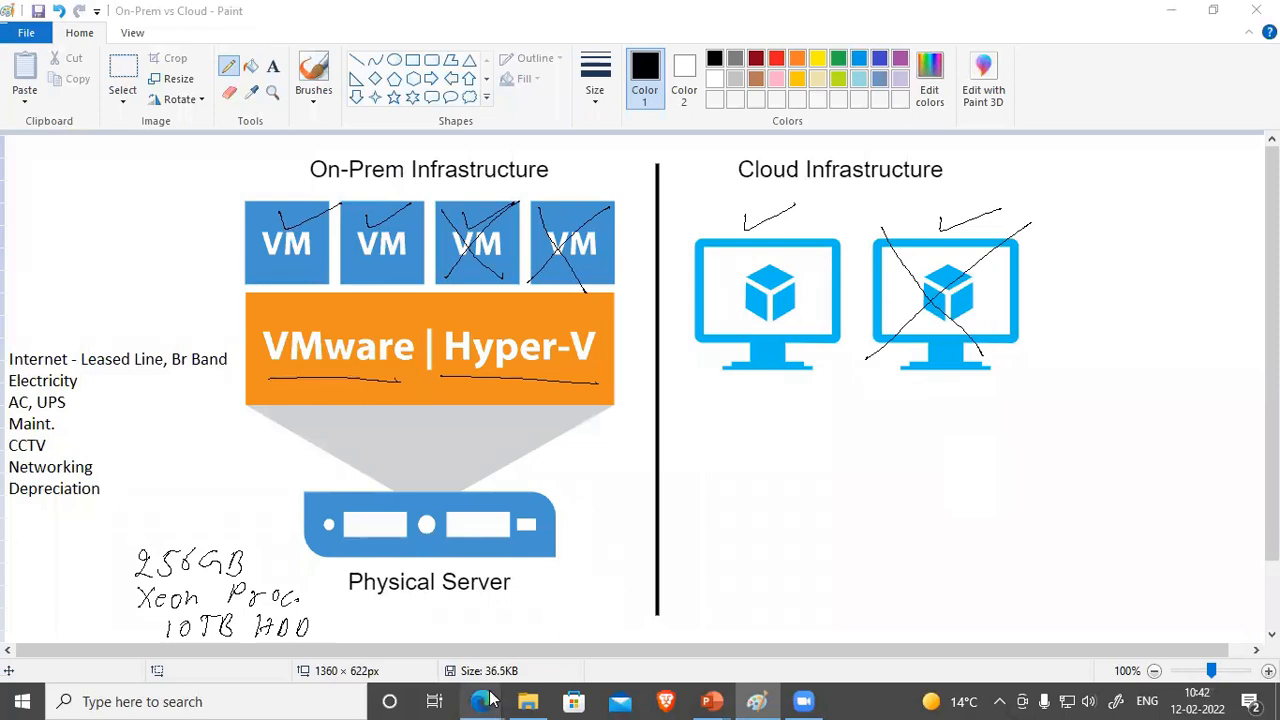
# Step: Search Bing for 'tco calculator' in a new tab and open the Azure TCO Calculator
pyautogui.moveTo(482, 701)
pyautogui.click(560, 634)
pyautogui.hotkey('ctrl', 't')
pyautogui.write('tco c')
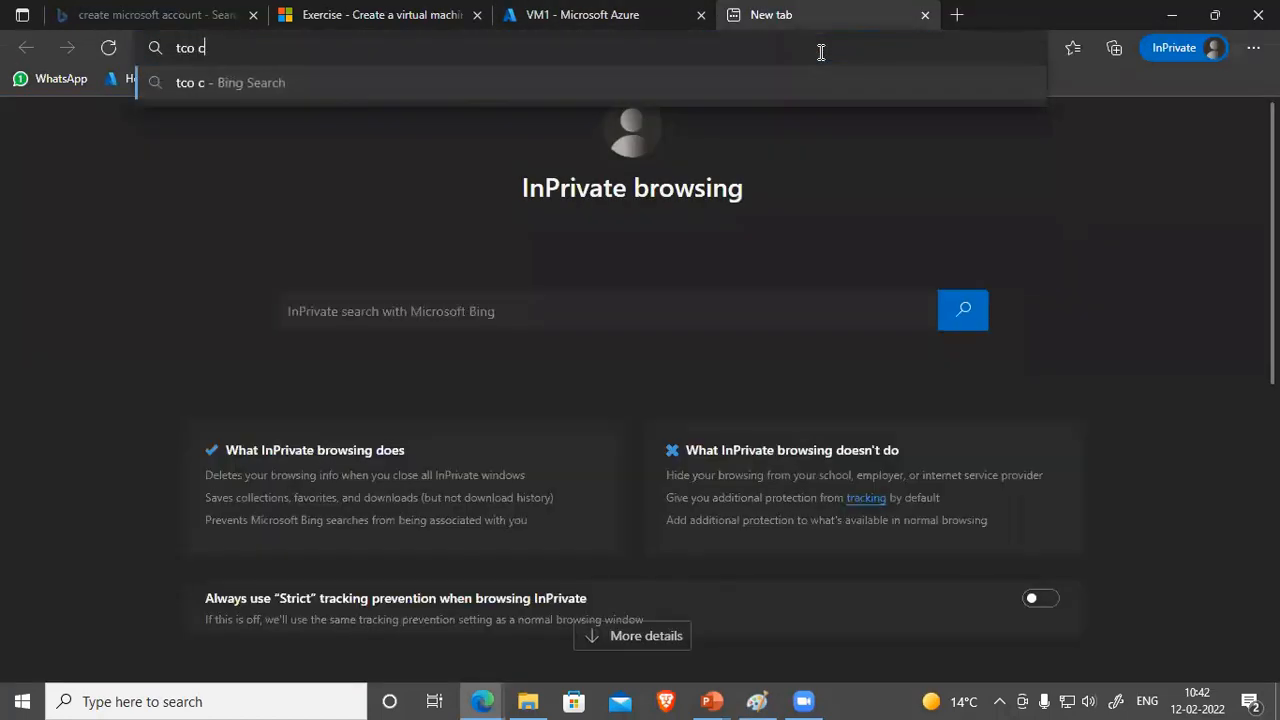
pyautogui.write('alculator')
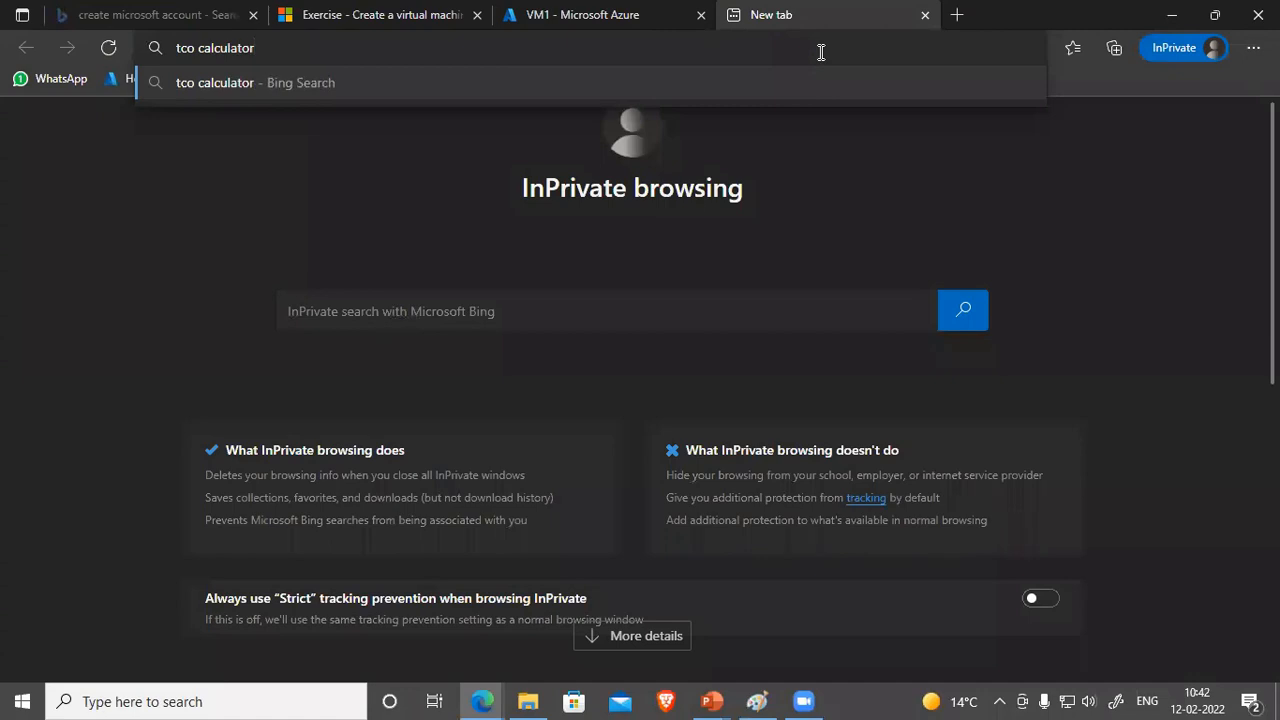
pyautogui.press('Return')
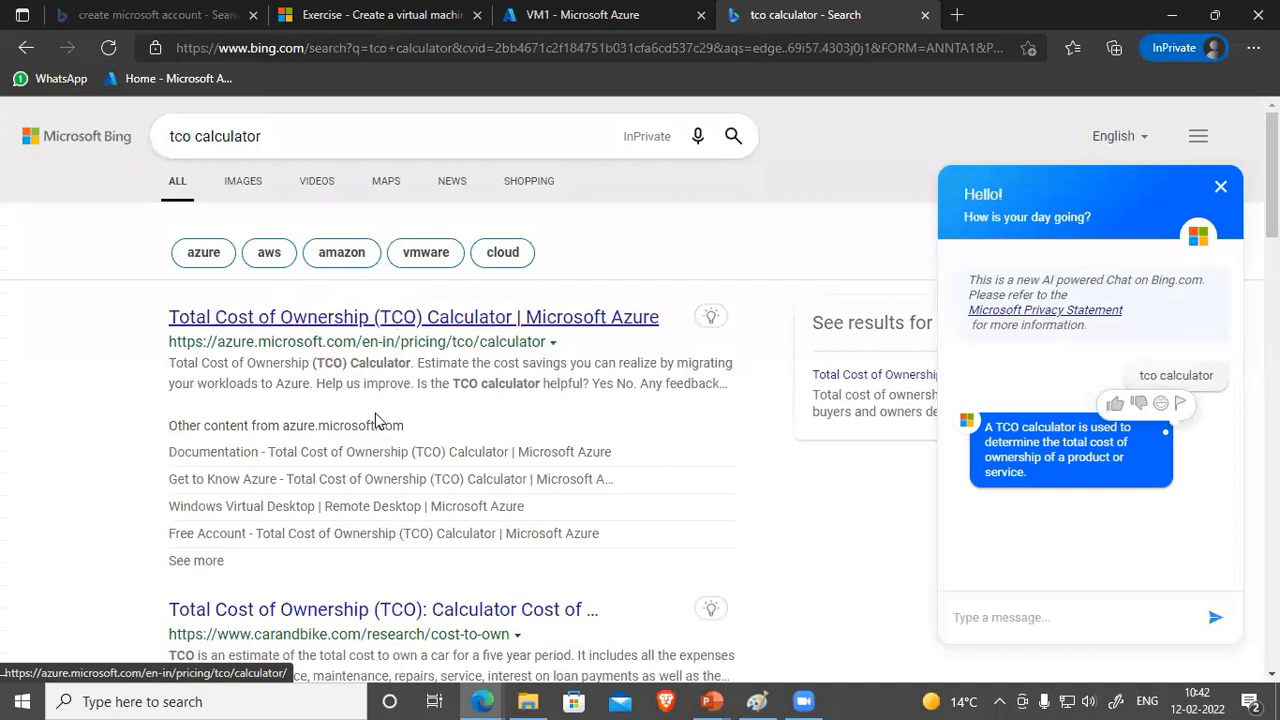
pyautogui.click(391, 318)
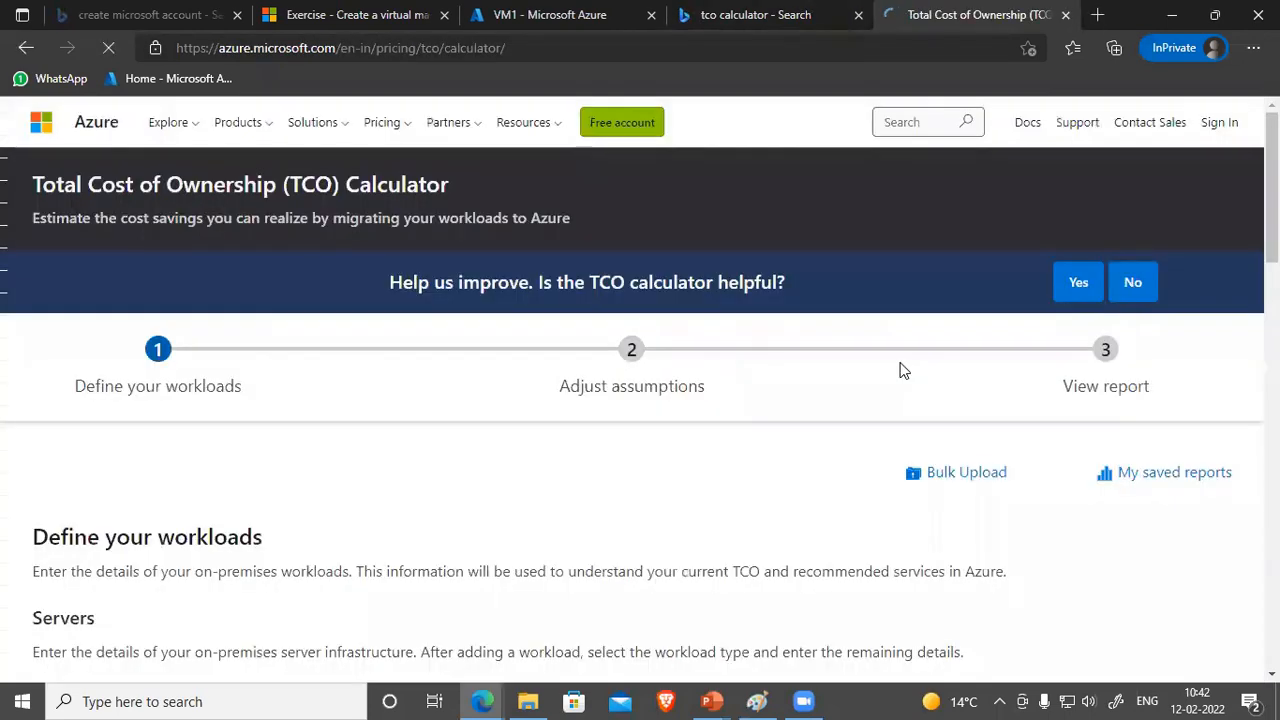
# Step: Try to continue without workloads and dismiss the missing workload warning
pyautogui.scroll(-2, 400, 490)
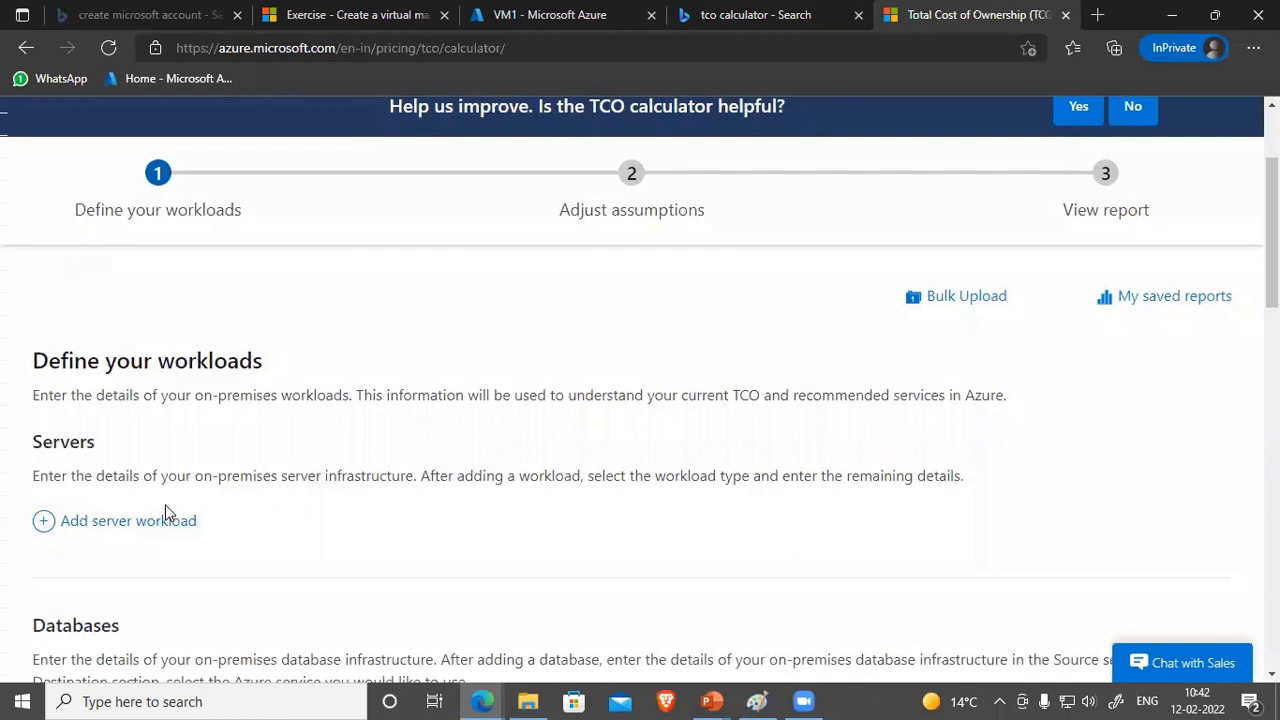
pyautogui.scroll(-3, 237, 420)
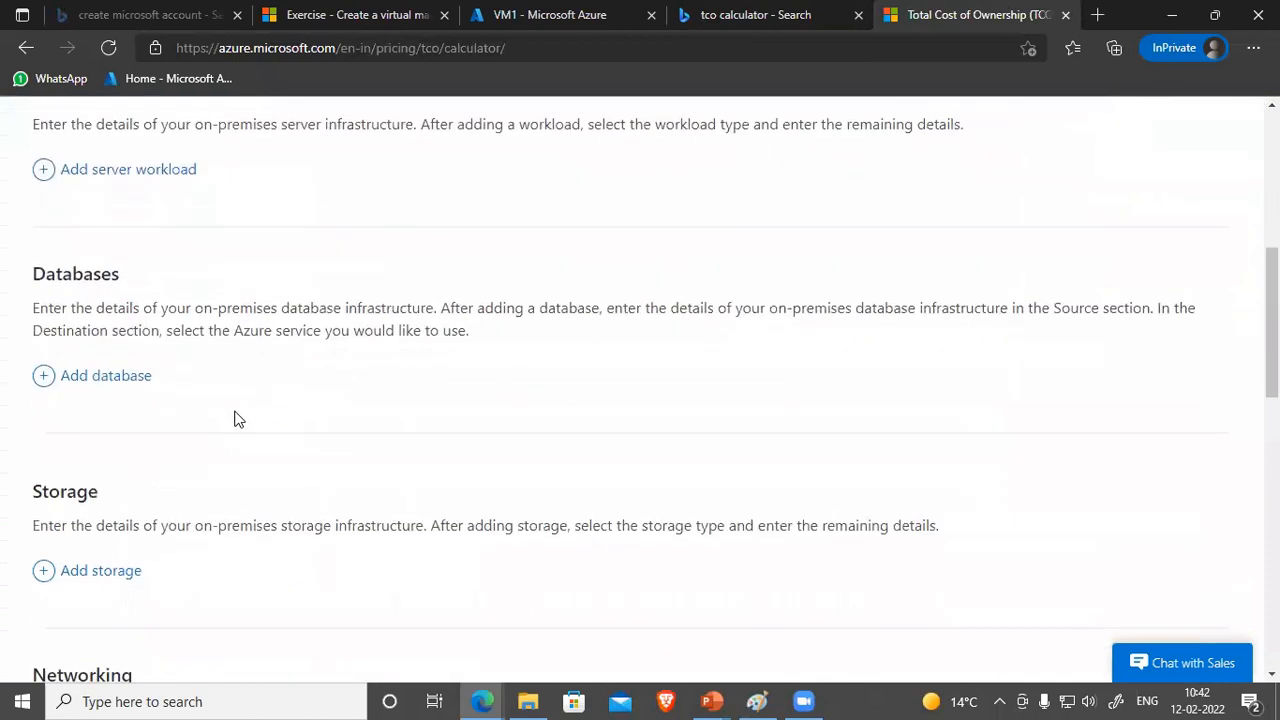
pyautogui.scroll(-3, 114, 543)
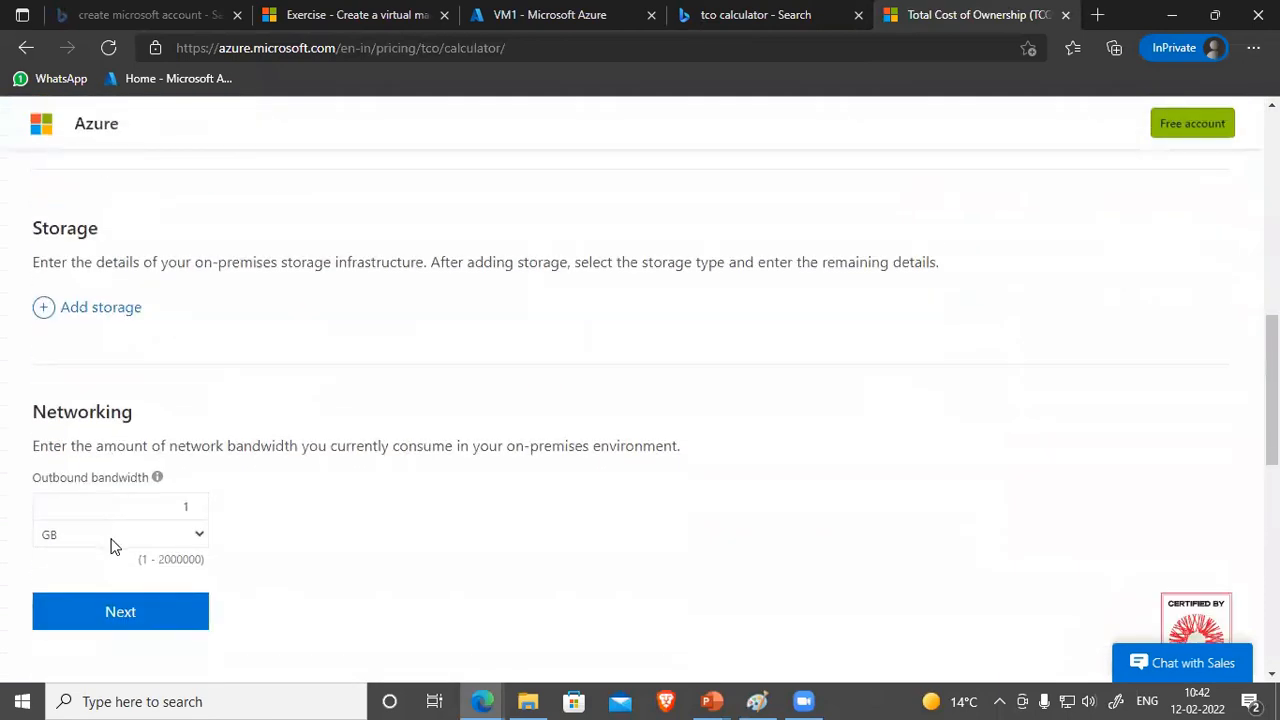
pyautogui.scroll(-2, 117, 533)
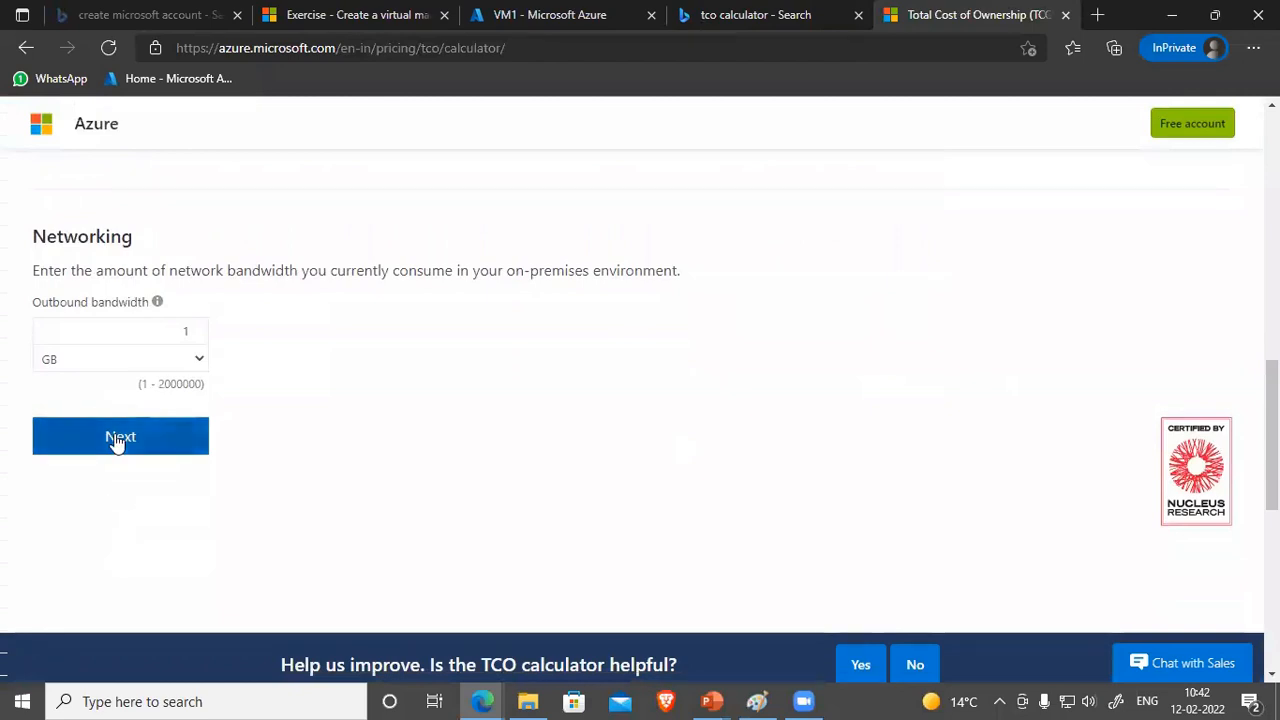
pyautogui.click(114, 437)
pyautogui.click(817, 452)
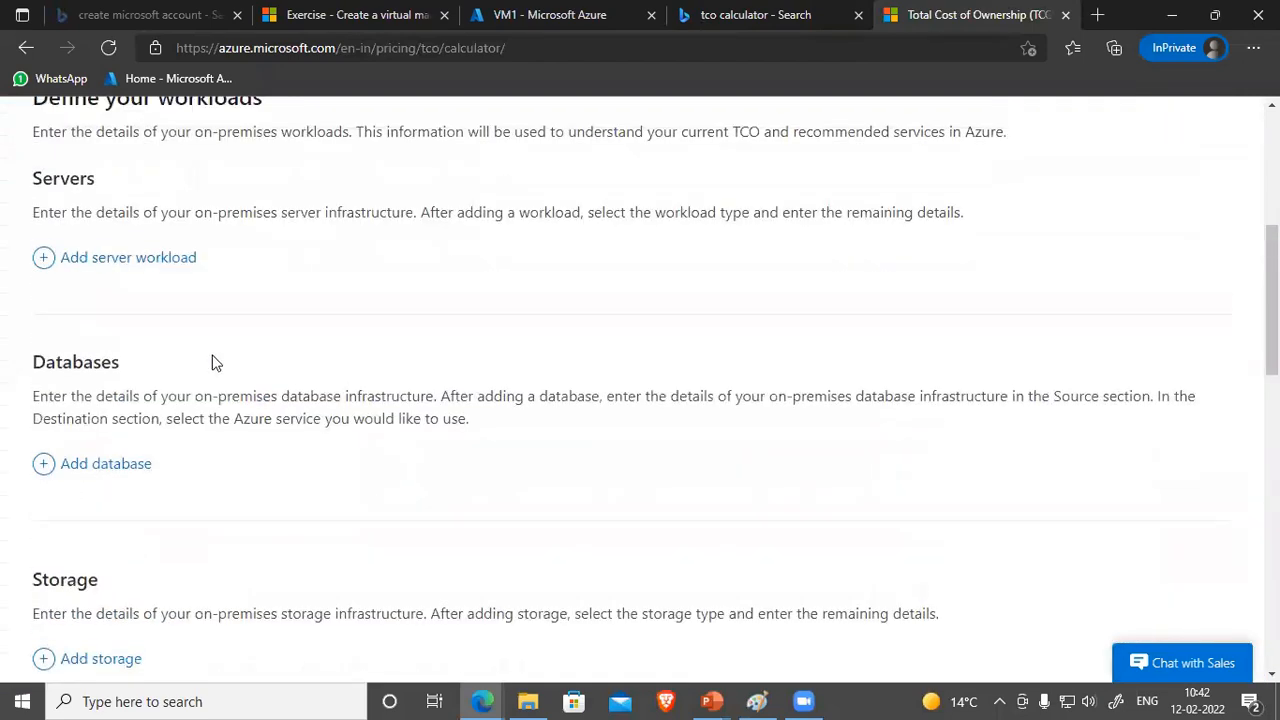
# Step: Add a default server workload, database, and storage entry to the estimate
pyautogui.scroll(-2, 160, 320)
pyautogui.click(185, 346)
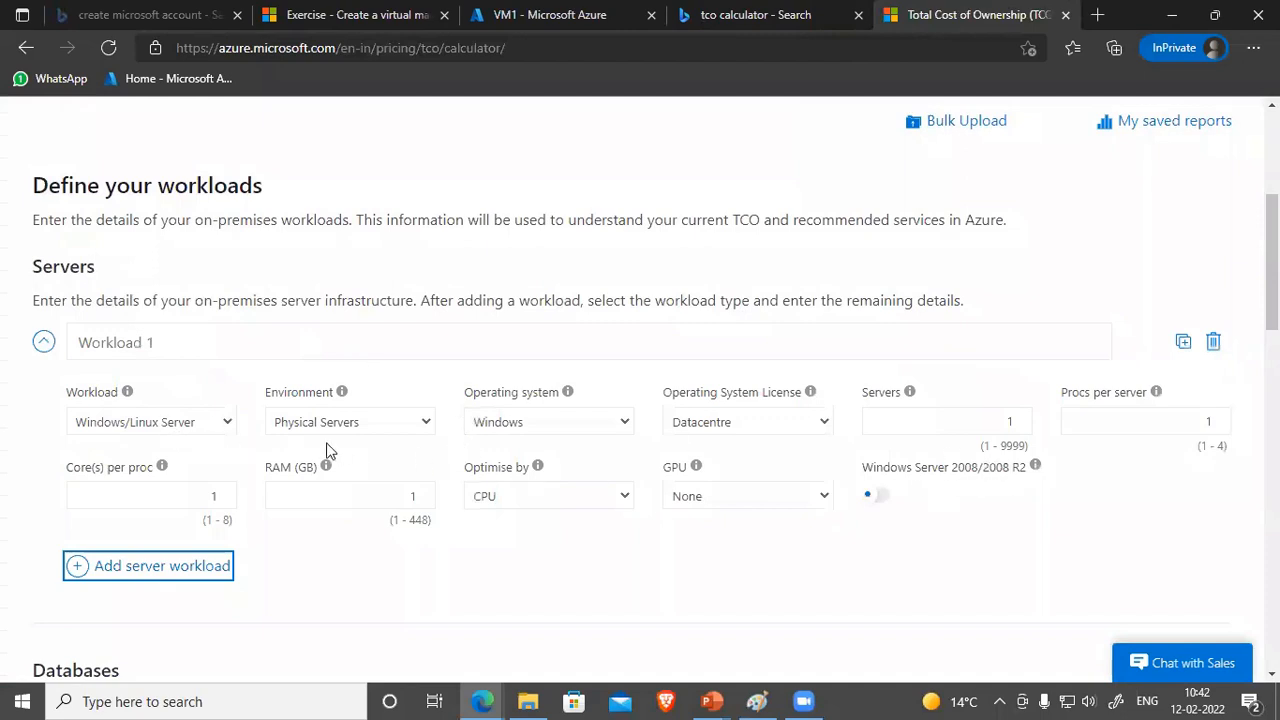
pyautogui.scroll(-3, 200, 445)
pyautogui.click(114, 423)
pyautogui.scroll(-3, 220, 455)
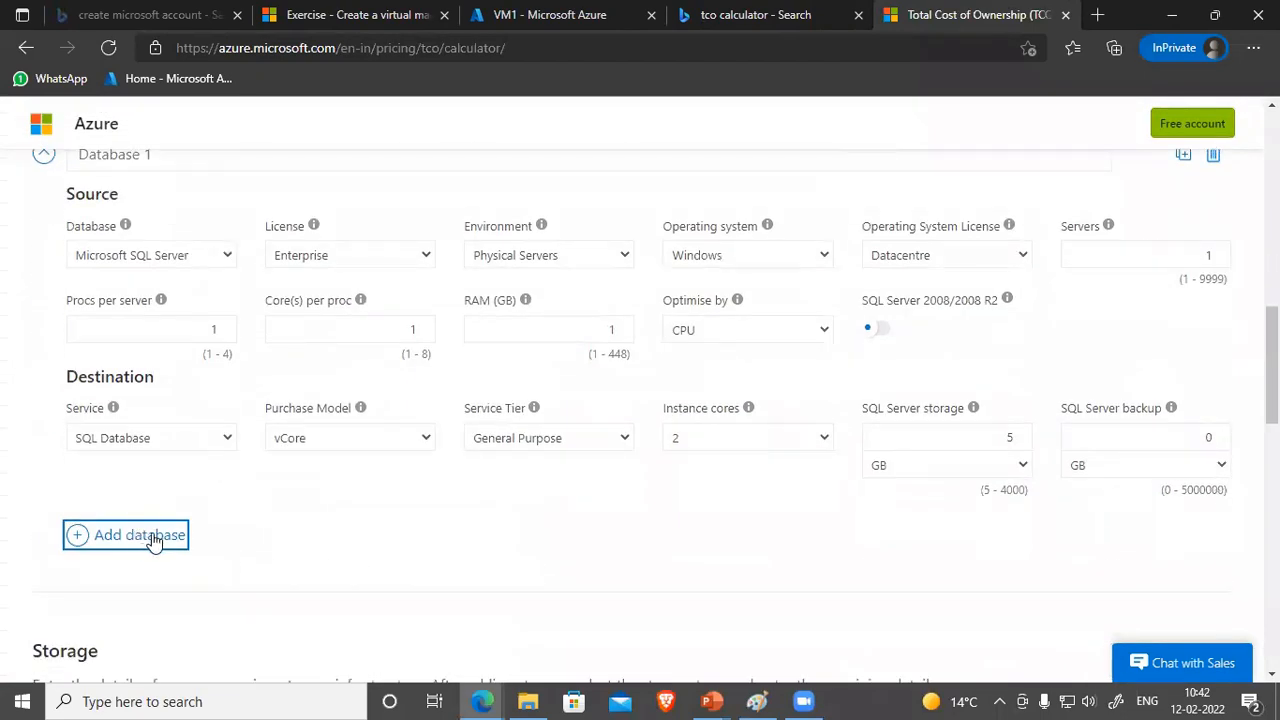
pyautogui.scroll(-3, 189, 534)
pyautogui.click(107, 382)
pyautogui.scroll(-3, 238, 424)
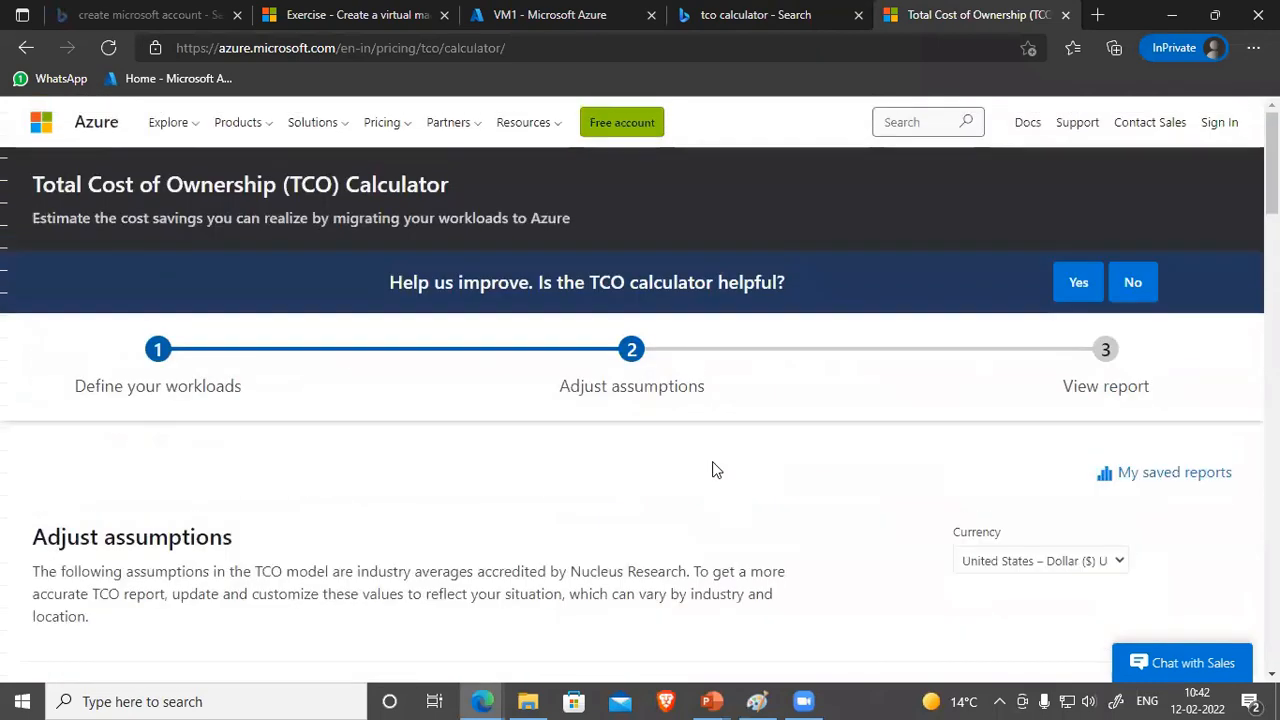
# Step: Keep default assumptions, including Software Assurance and 0.1334 USD electricity, and generate the report
pyautogui.scroll(-4, 715, 463)
pyautogui.scroll(-1, 700, 462)
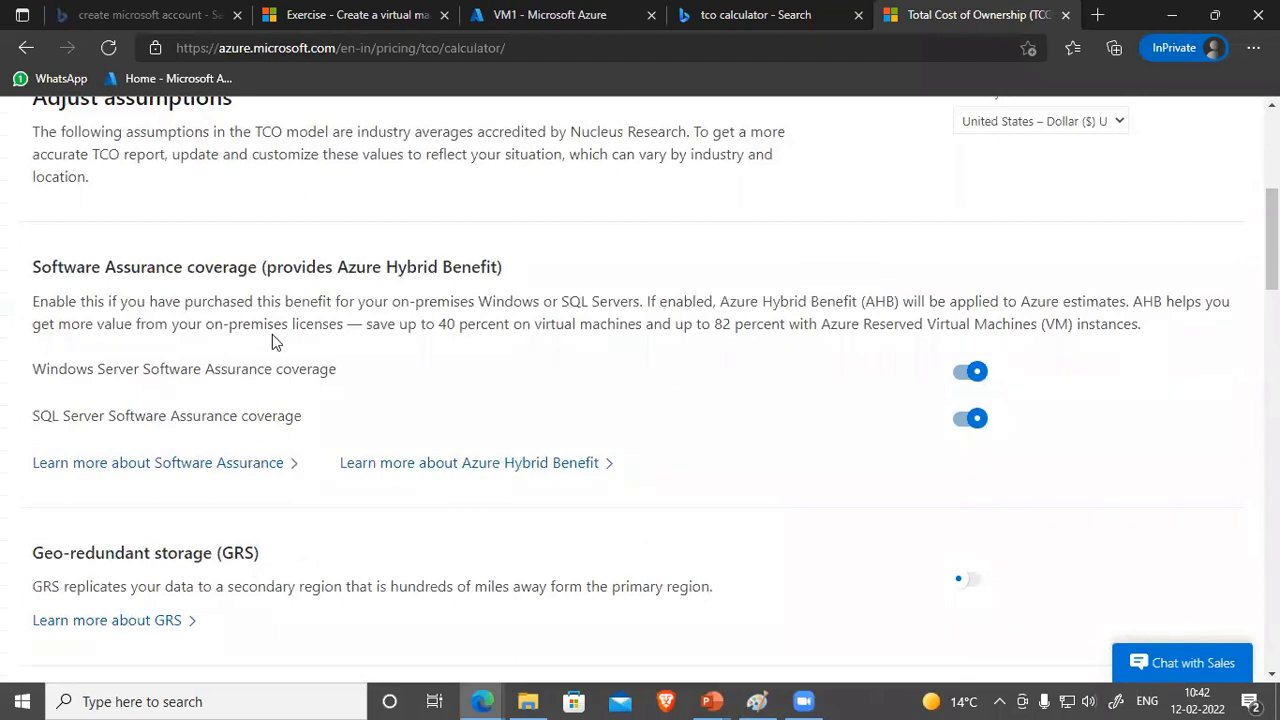
pyautogui.scroll(-3, 270, 330)
pyautogui.scroll(-2, 265, 365)
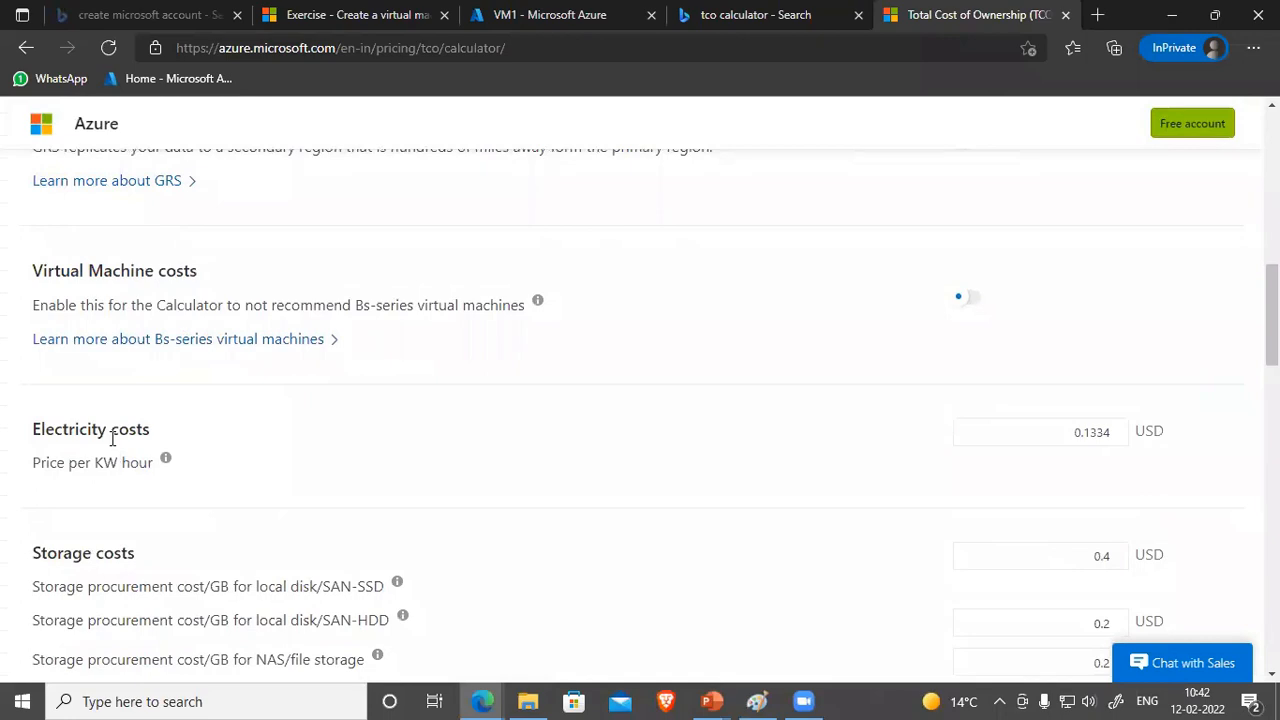
pyautogui.scroll(-2, 116, 456)
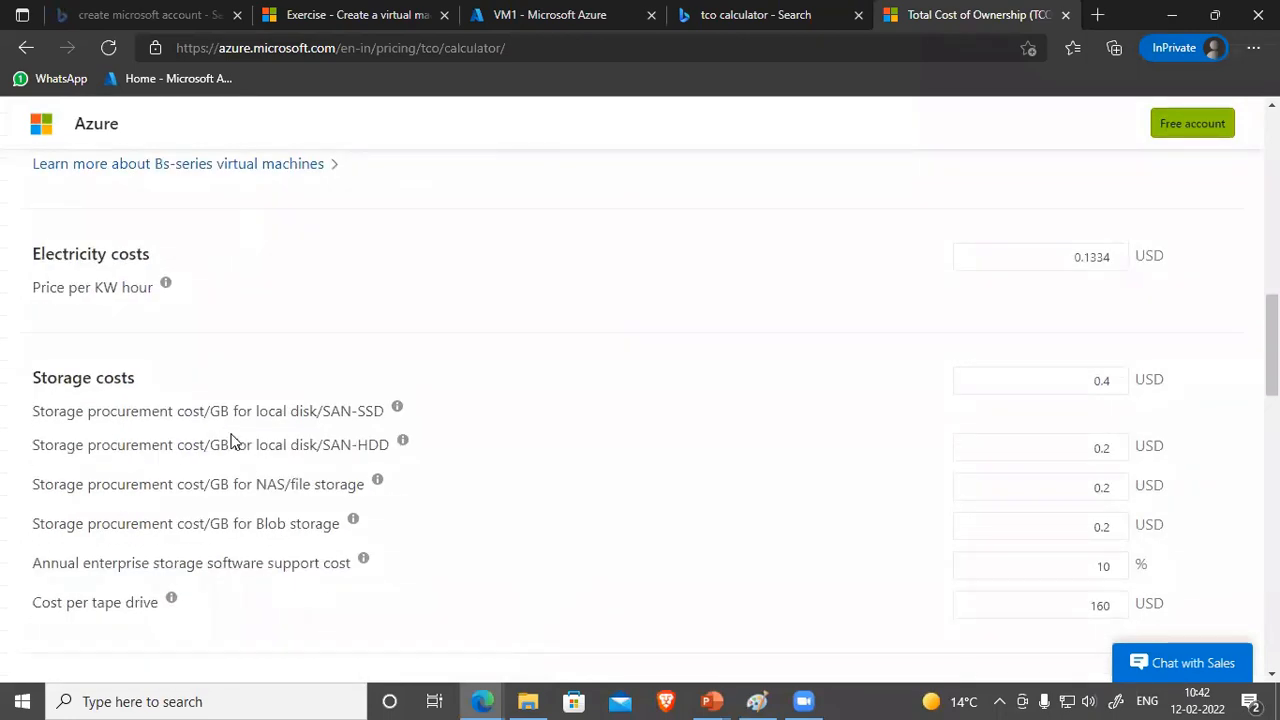
pyautogui.scroll(-9, 246, 449)
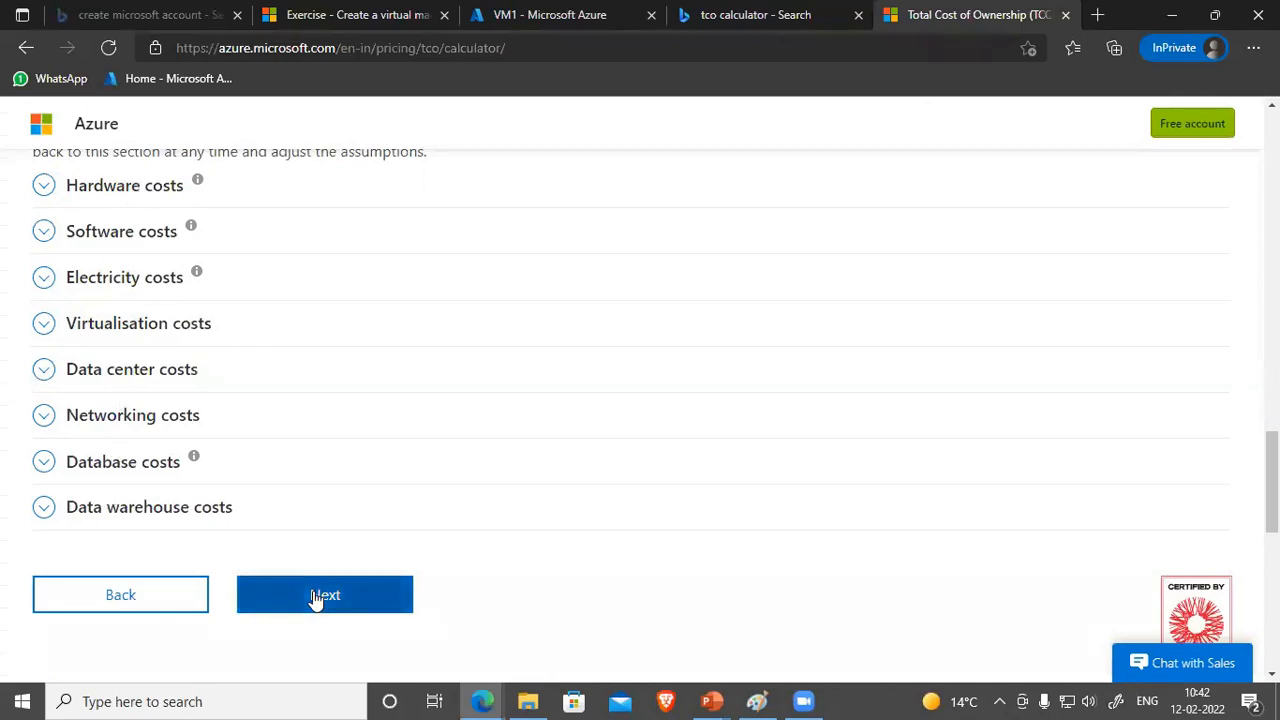
pyautogui.click(314, 597)
# Step: Review the report, highlighting the $85,000 five-year savings figure, then switch back to Paint
pyautogui.scroll(3, 532, 579)
pyautogui.scroll(-5, 538, 497)
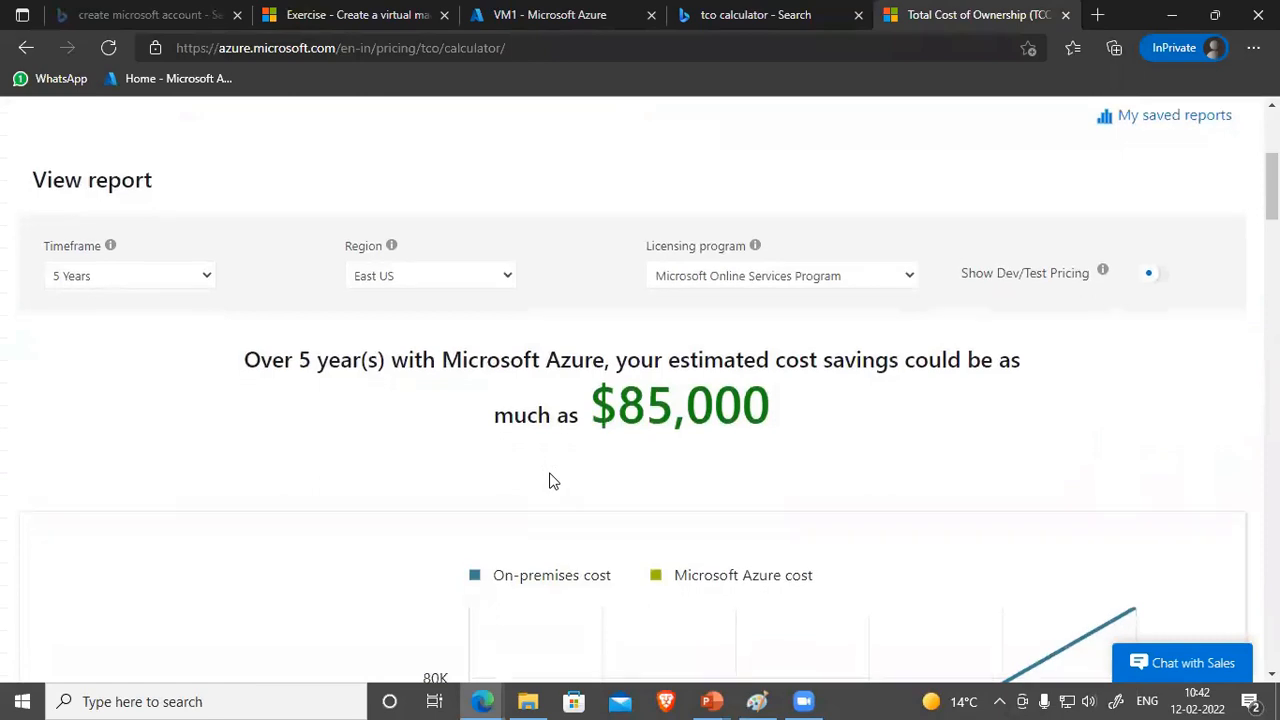
pyautogui.scroll(-1, 723, 508)
pyautogui.scroll(1, 803, 517)
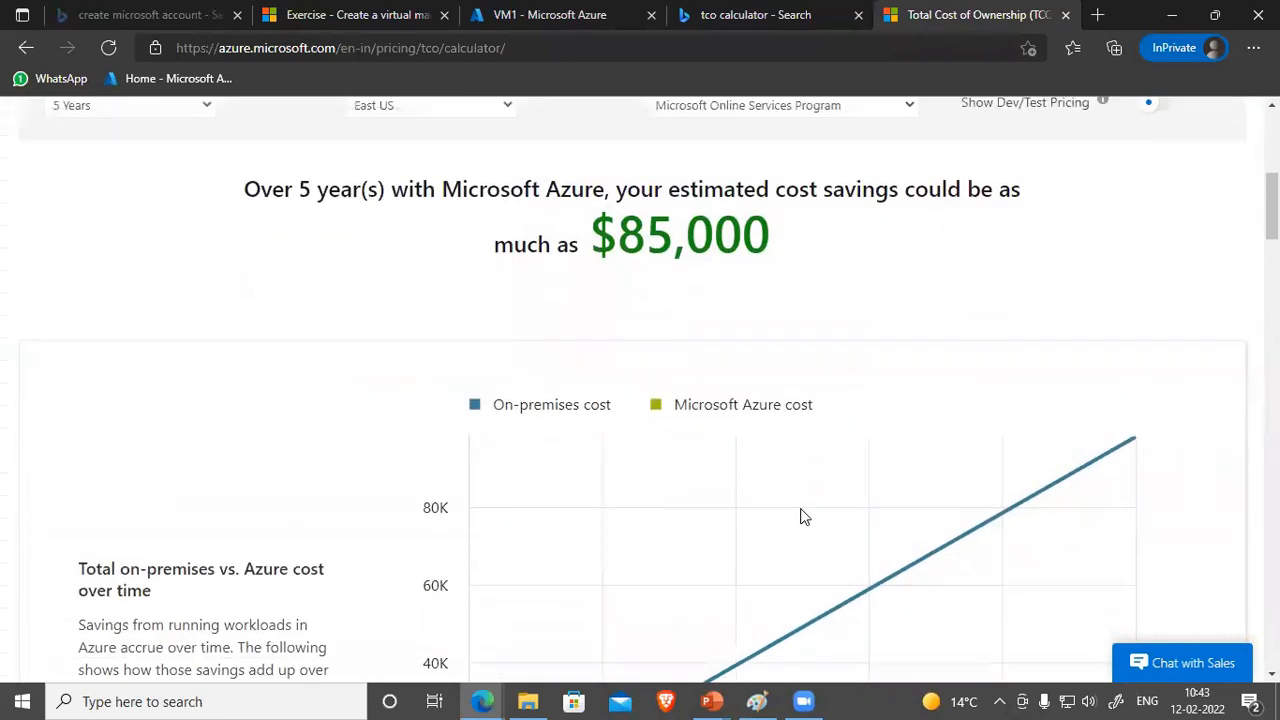
pyautogui.moveTo(243, 189); pyautogui.dragTo(1021, 189)
pyautogui.moveTo(791, 240); pyautogui.dragTo(588, 240)
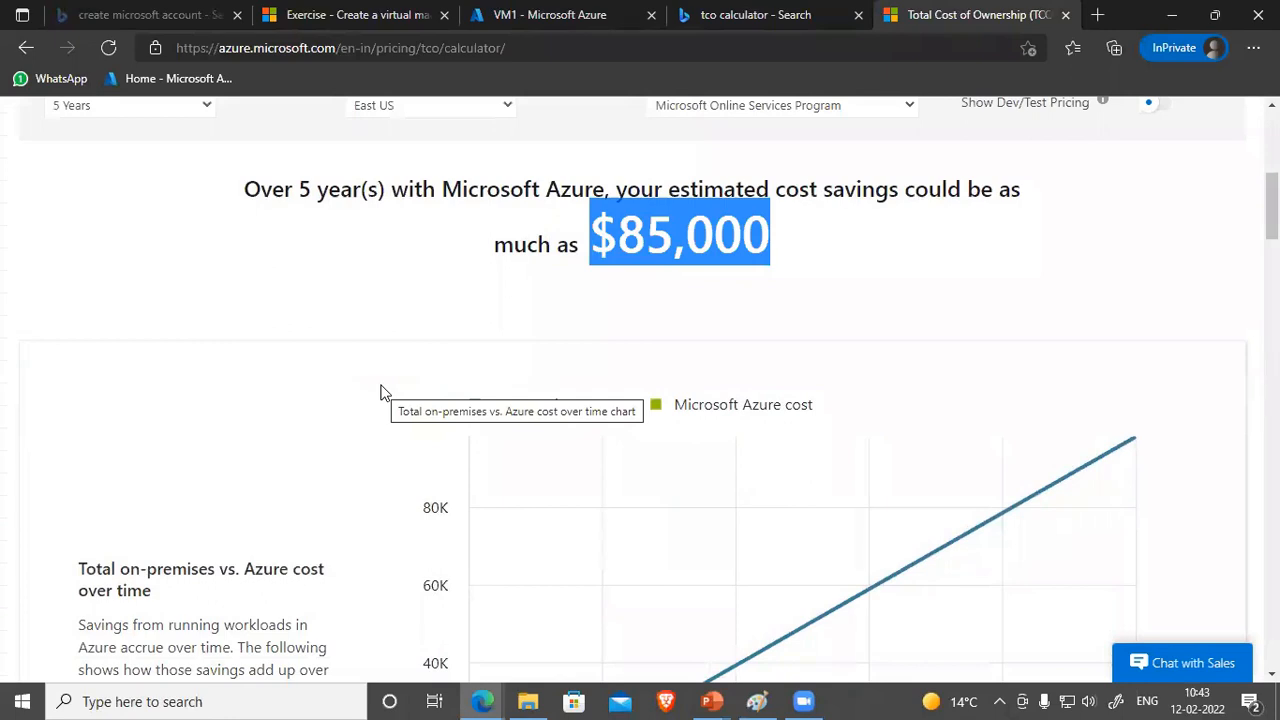
pyautogui.scroll(-3, 733, 548)
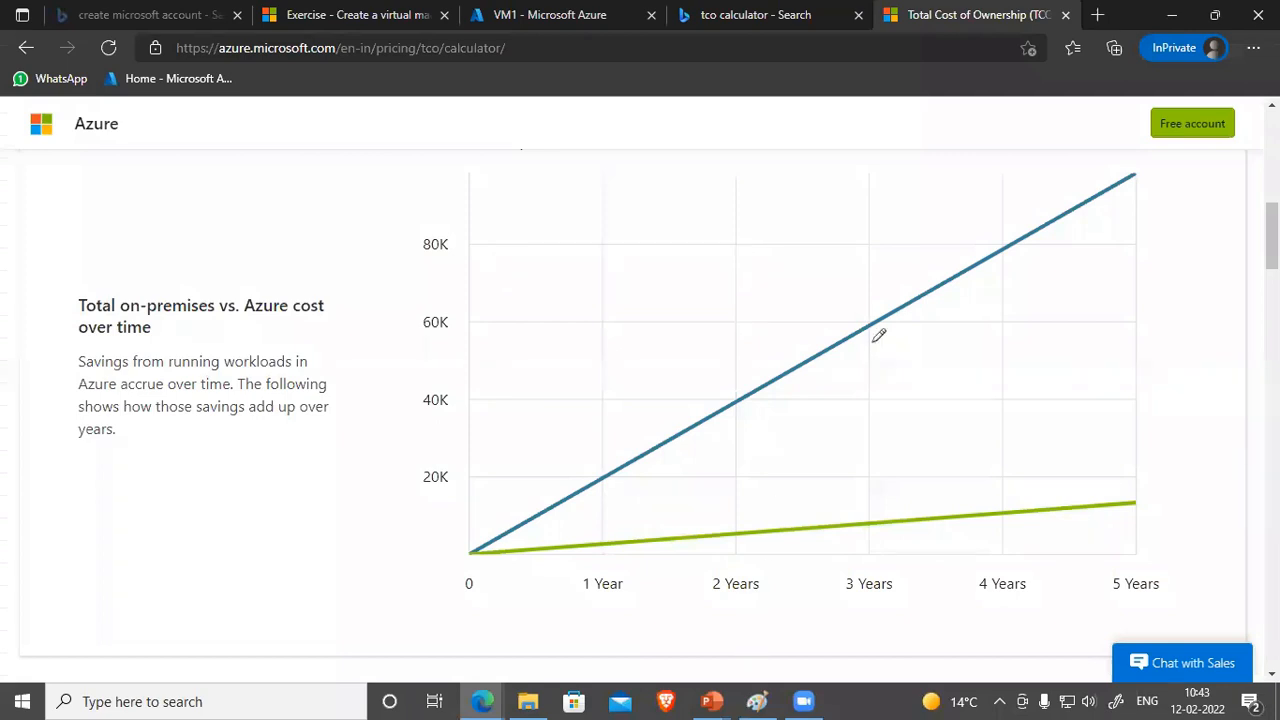
pyautogui.hotkey('alt', 'Tab')
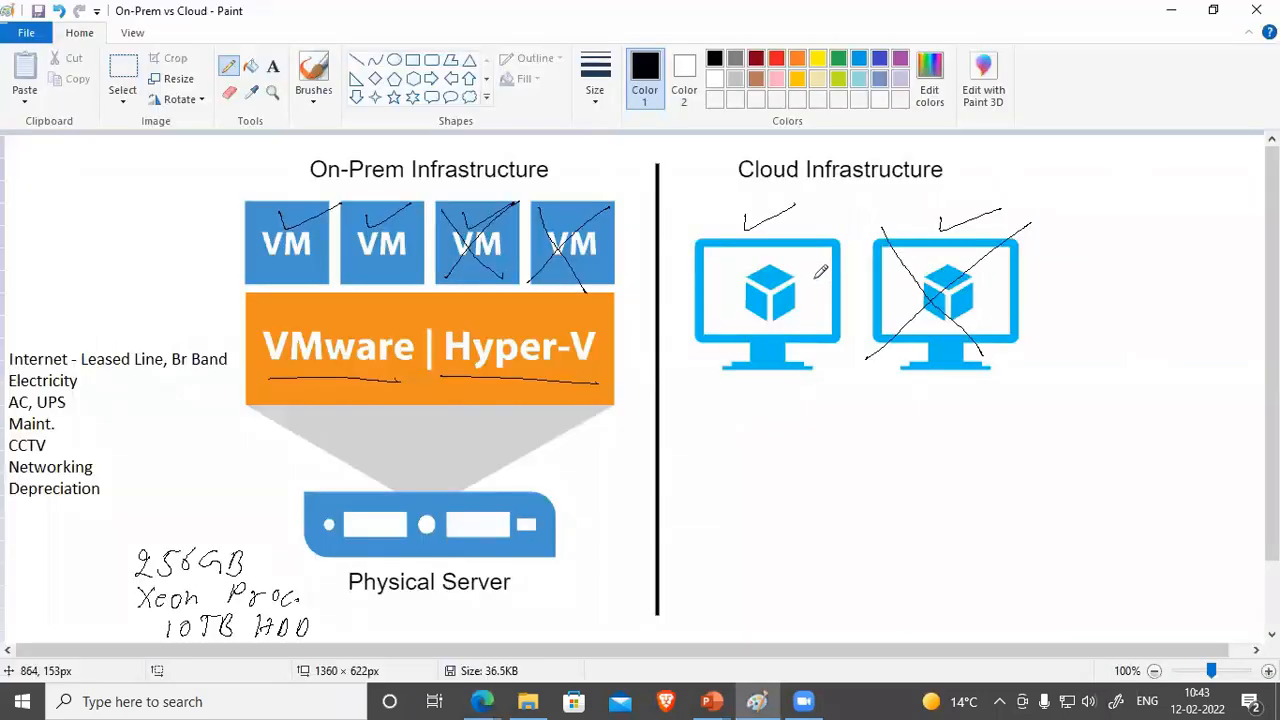
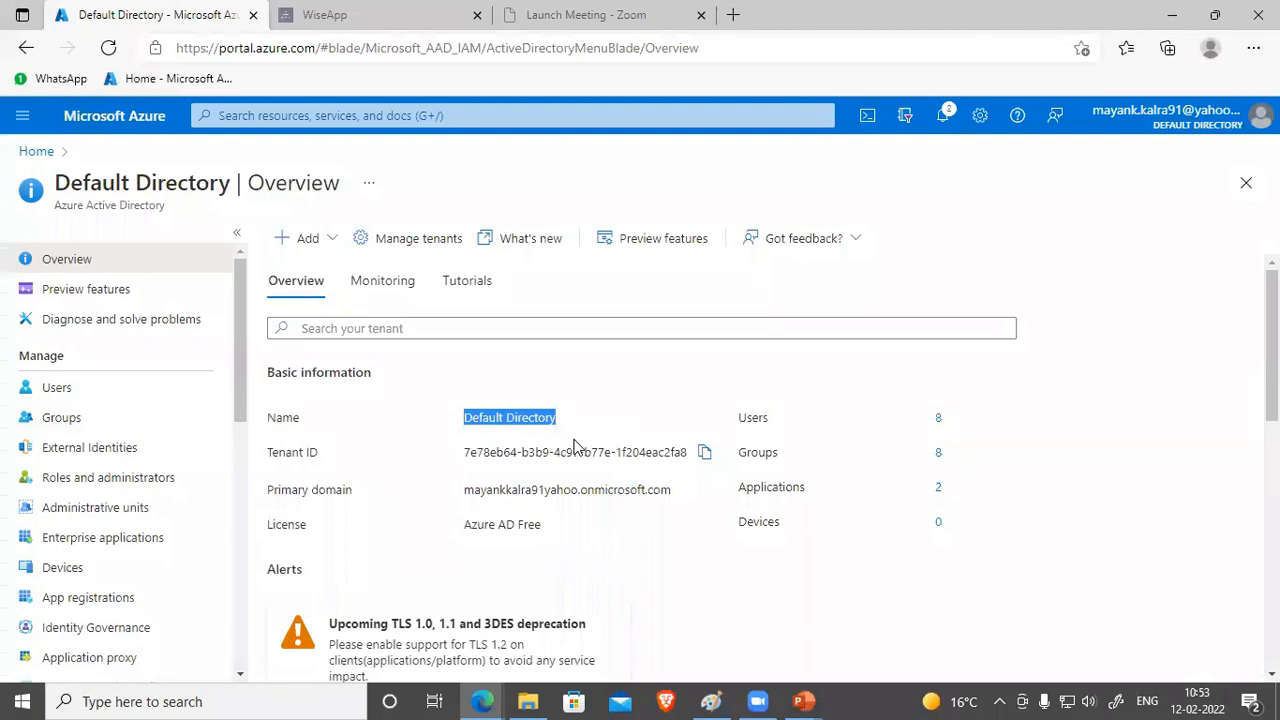
# Step: Start a new tenant named KnowledgeVeda with initial domain Knowledgeveda
pyautogui.click(412, 244)
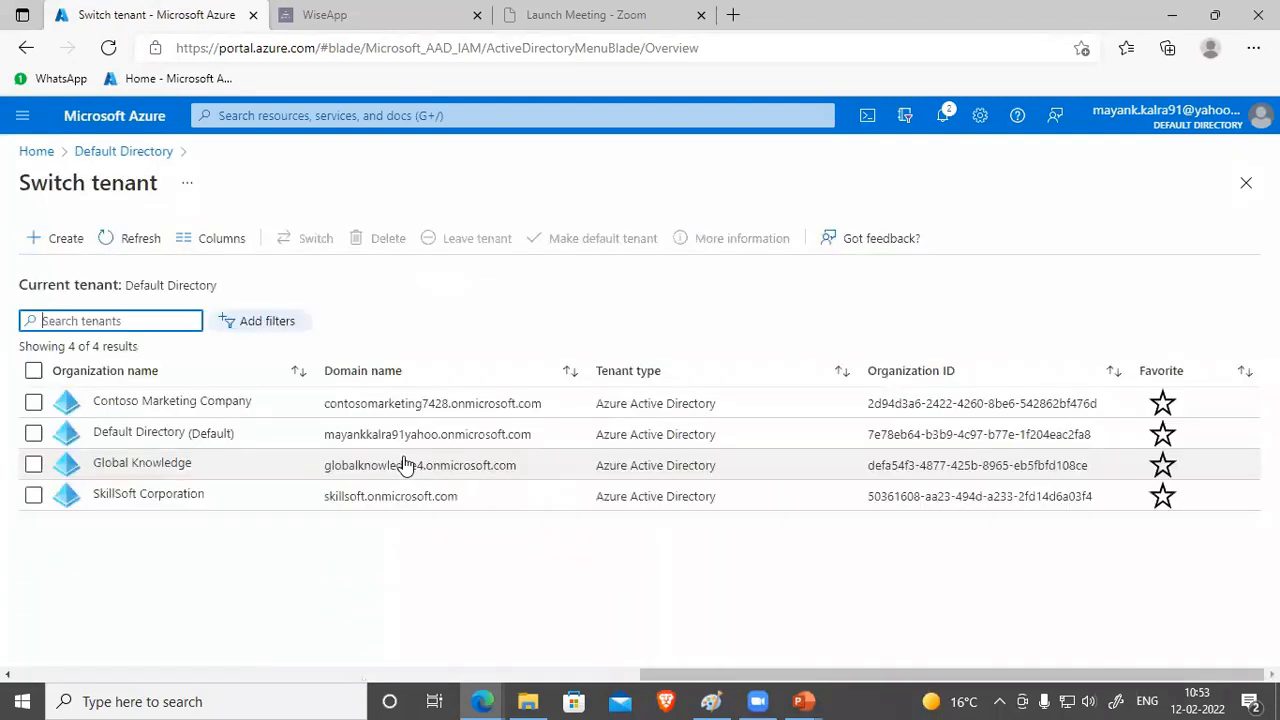
pyautogui.click(62, 239)
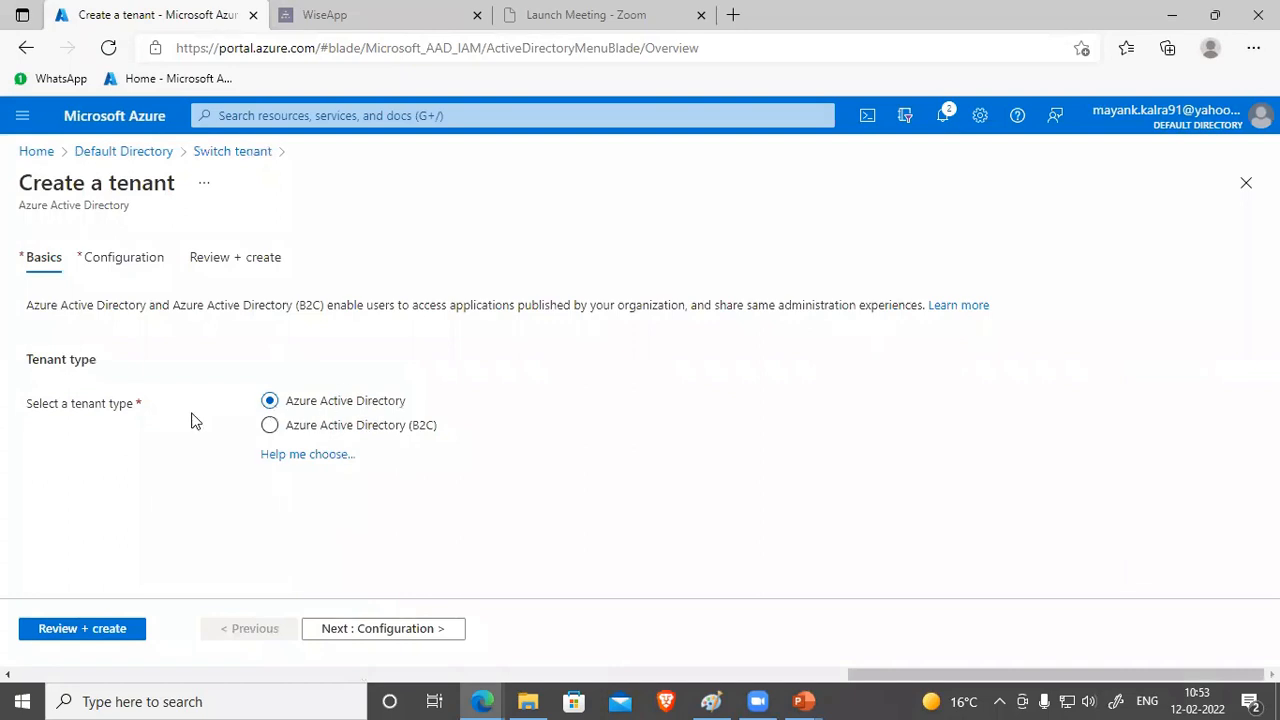
pyautogui.click(371, 629)
pyautogui.click(416, 378)
pyautogui.write('KnowledgeVeda')
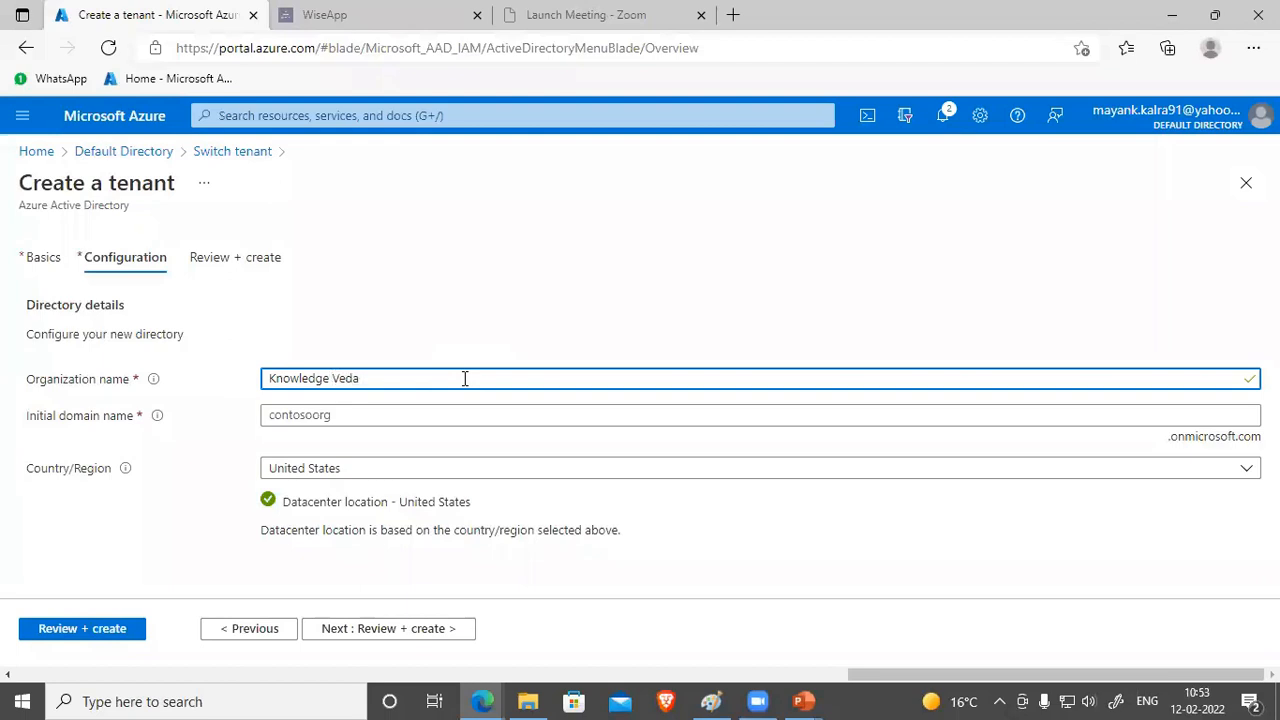
pyautogui.click(468, 410)
pyautogui.write('Knowled')
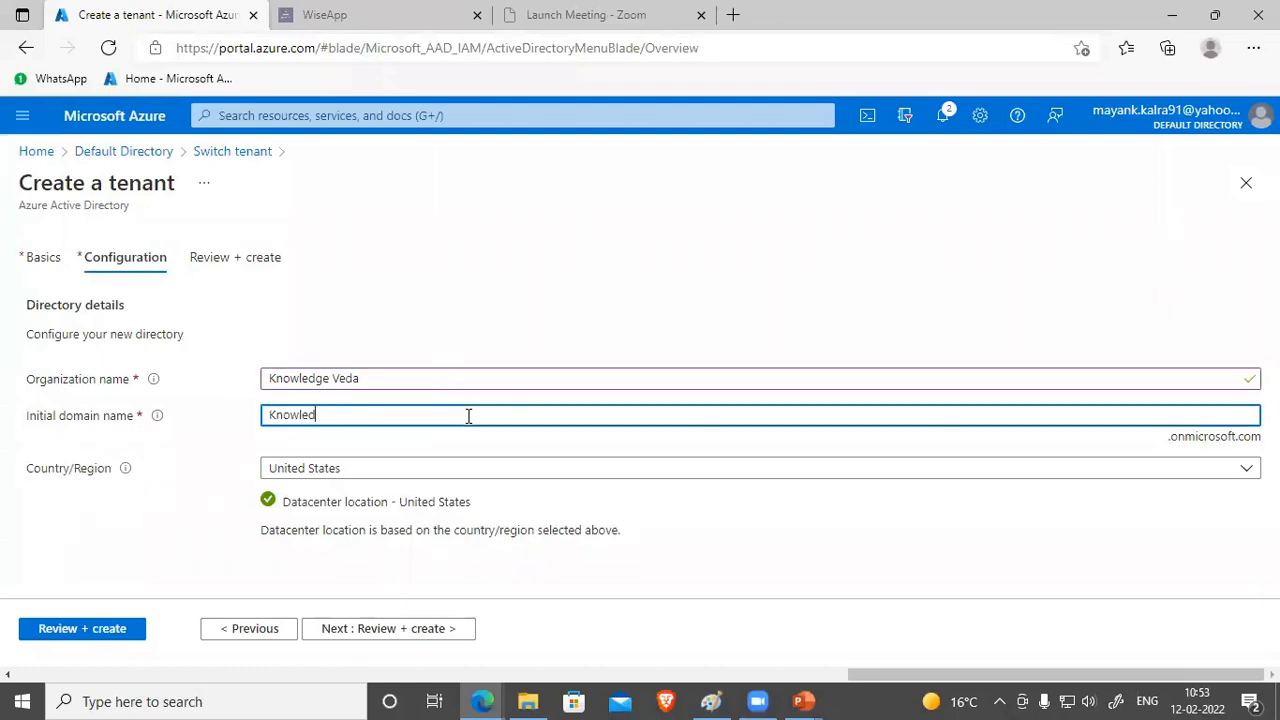
pyautogui.write('geveda')
# Step: Set the tenant's country to India, review the settings, then close without creating
pyautogui.click(1025, 476)
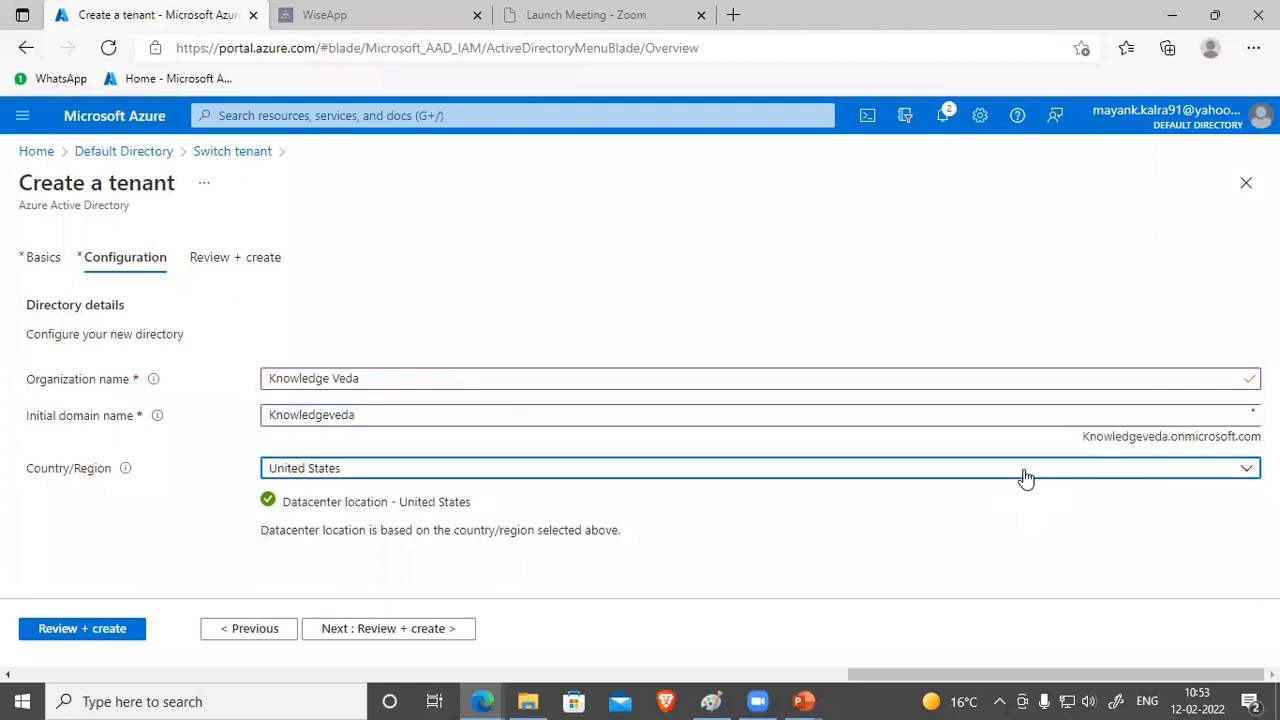
pyautogui.write('in')
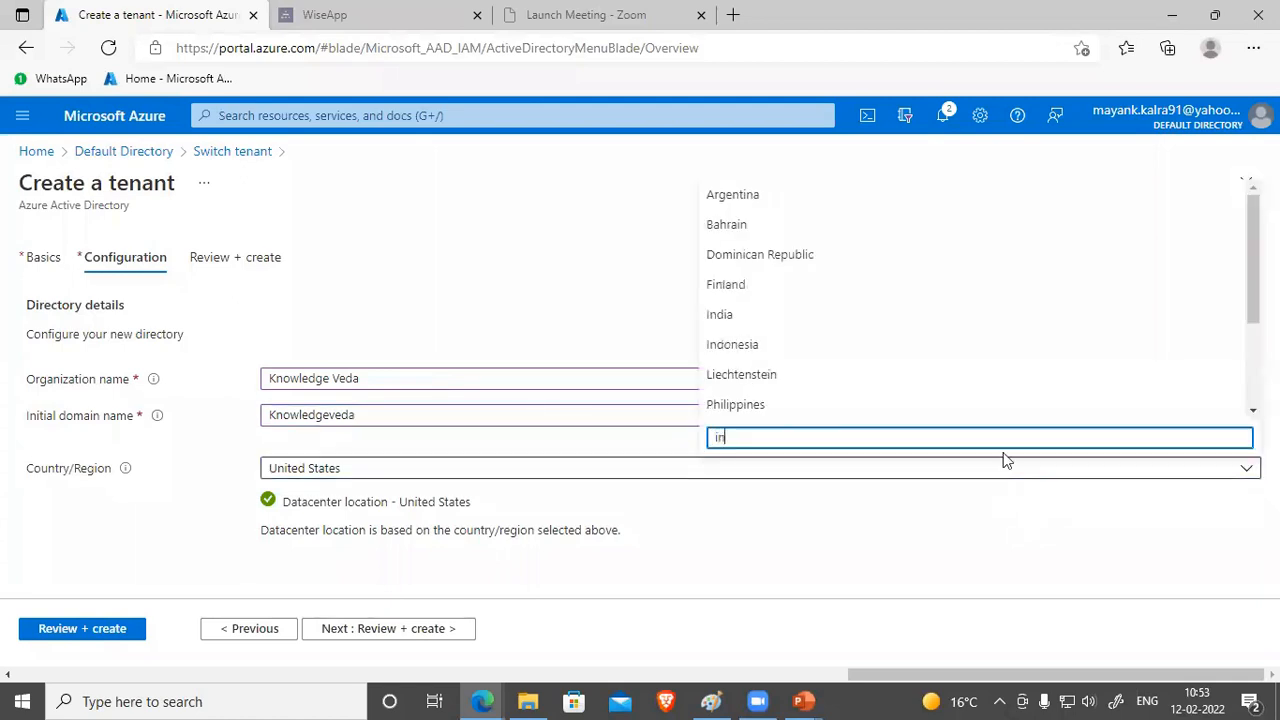
pyautogui.click(786, 318)
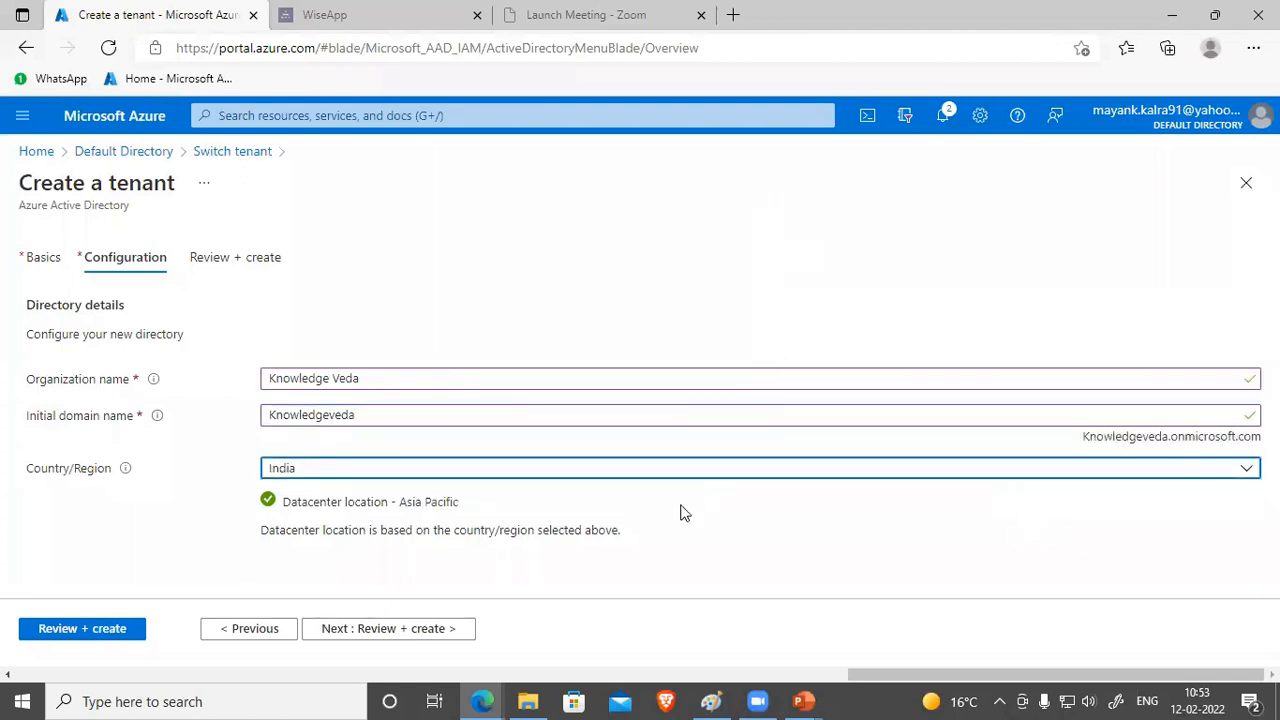
pyautogui.click(398, 632)
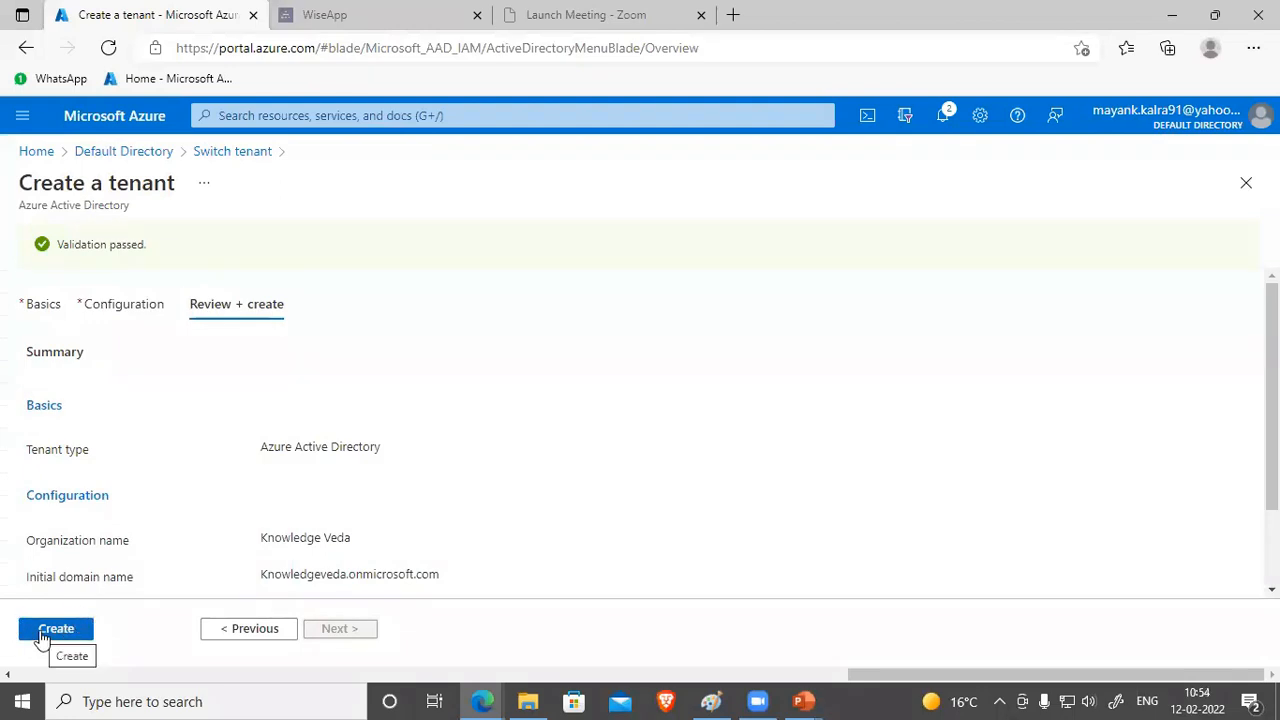
pyautogui.click(1242, 186)
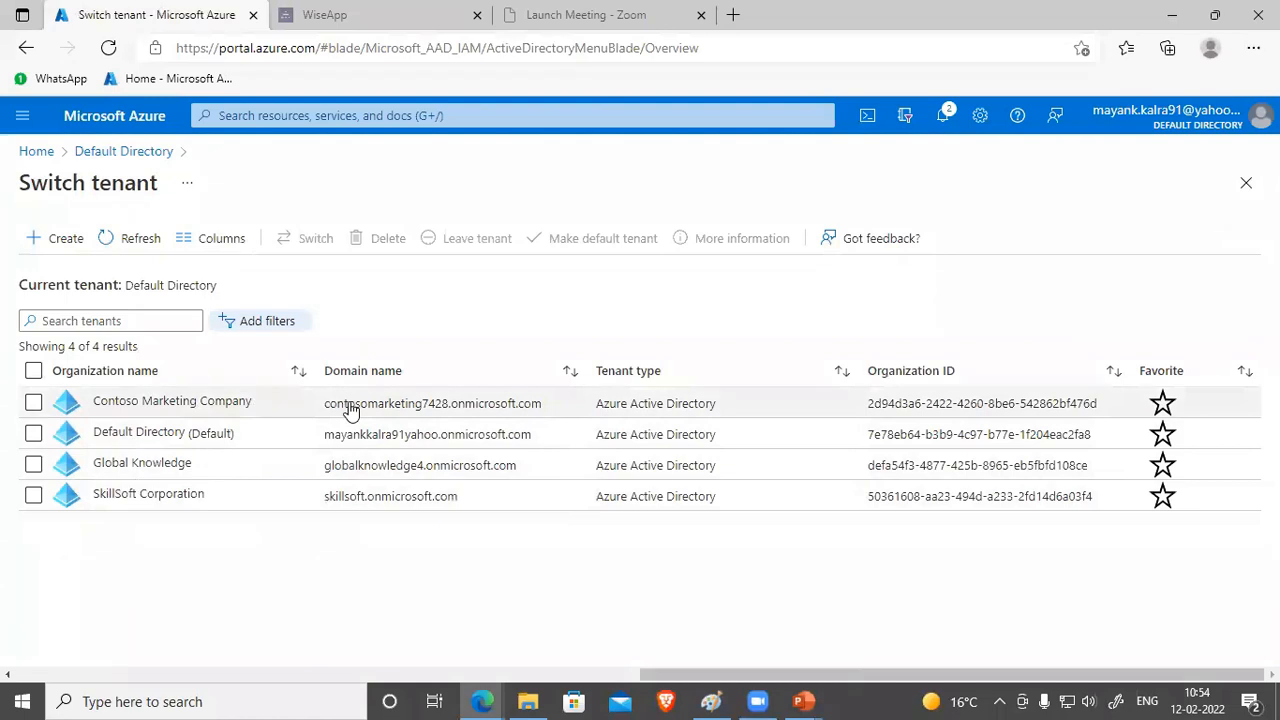
# Step: Check Contoso Marketing Company's details and confirm it as the default tenant
pyautogui.click(216, 408)
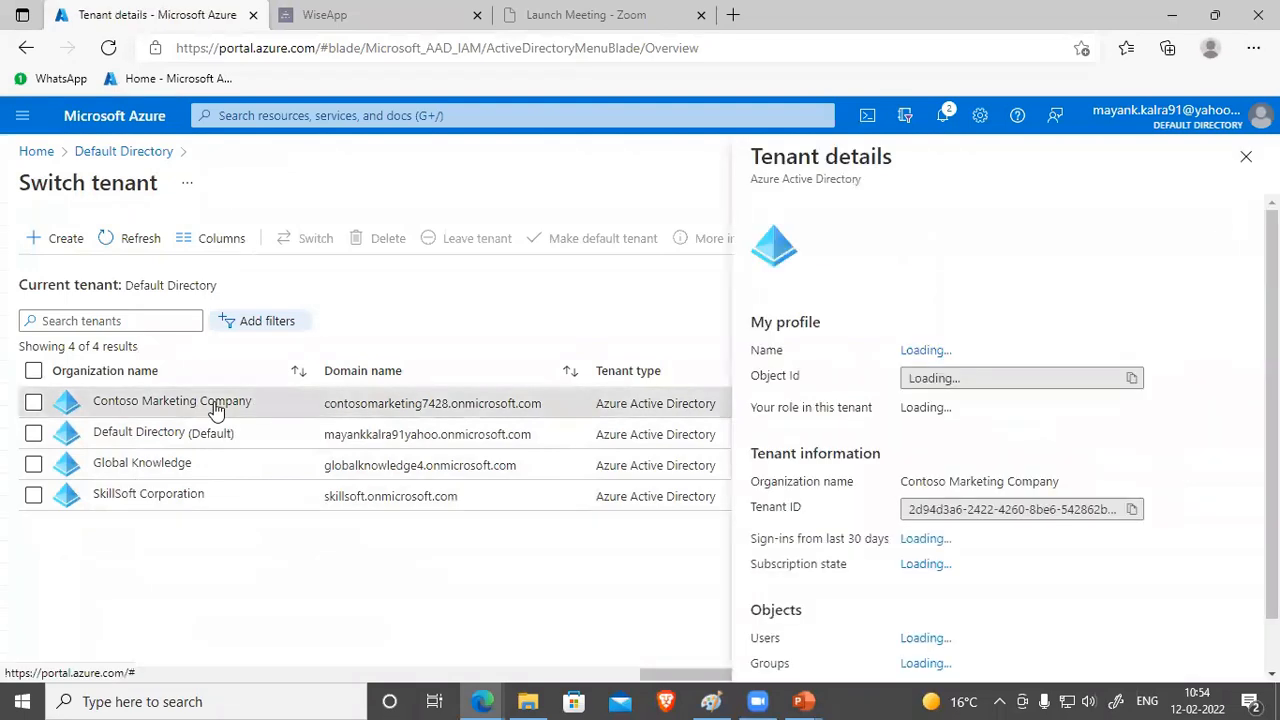
pyautogui.click(1246, 156)
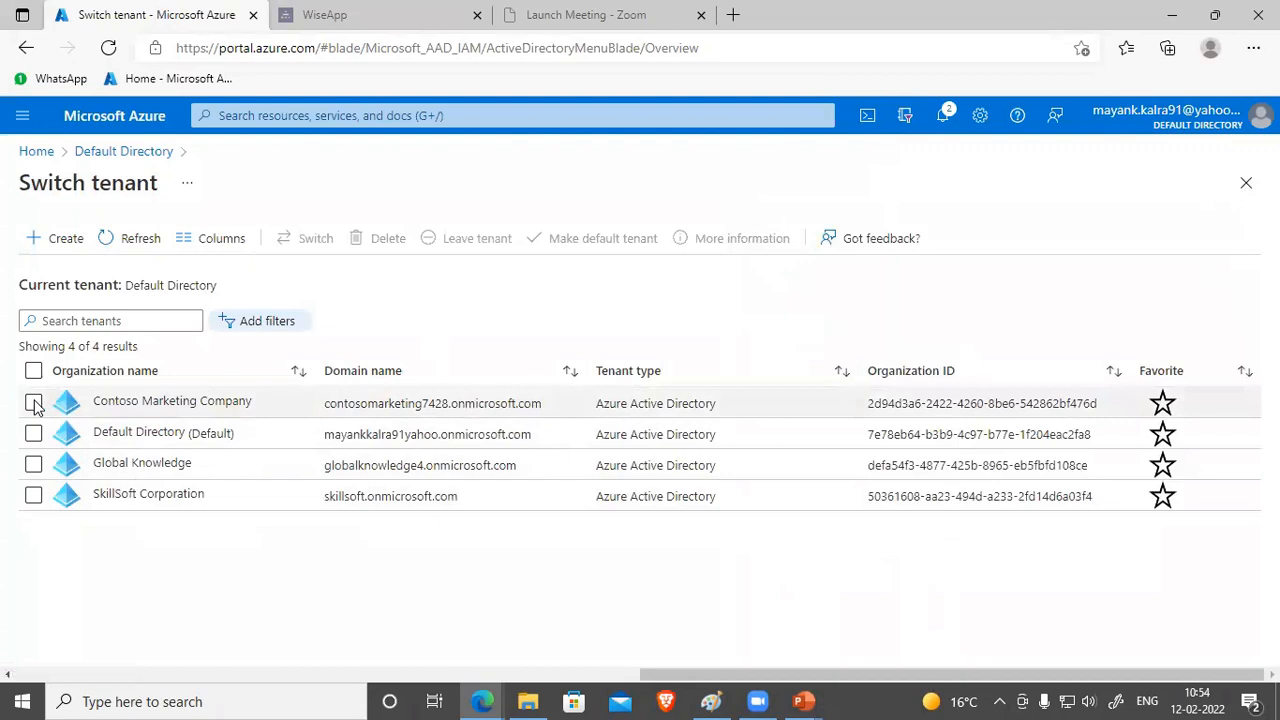
pyautogui.click(33, 403)
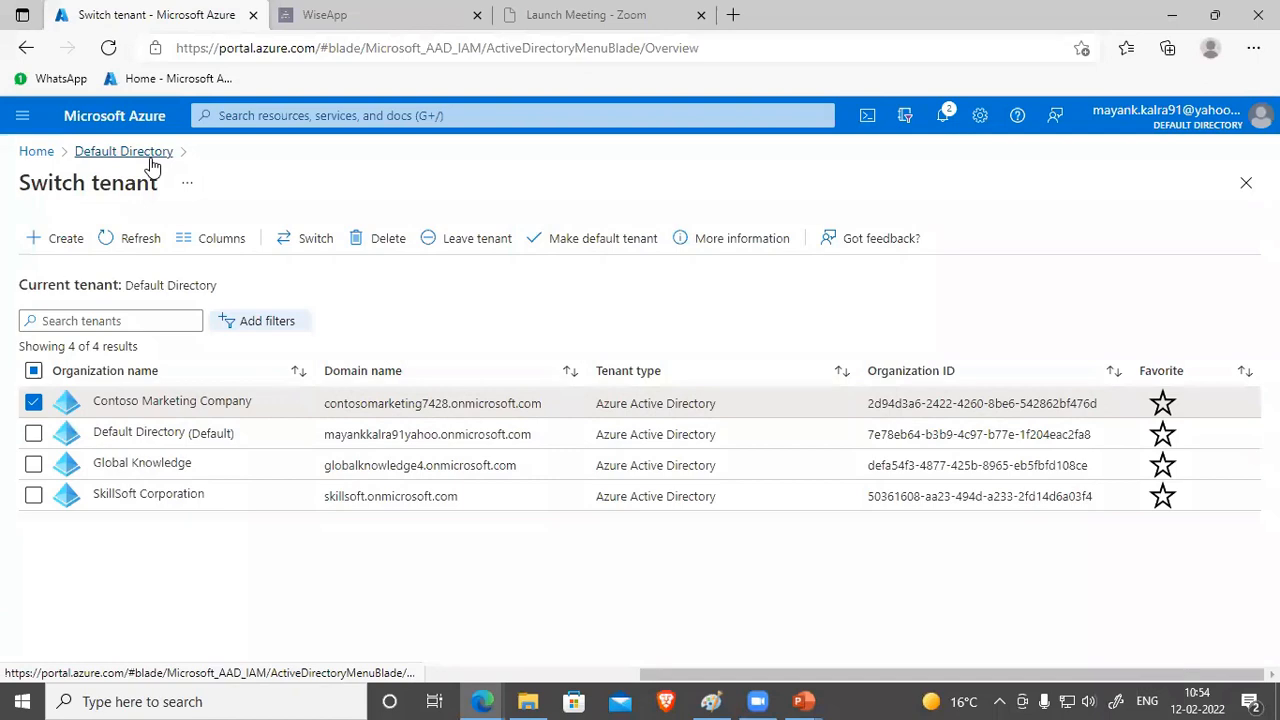
pyautogui.click(586, 238)
pyautogui.click(52, 312)
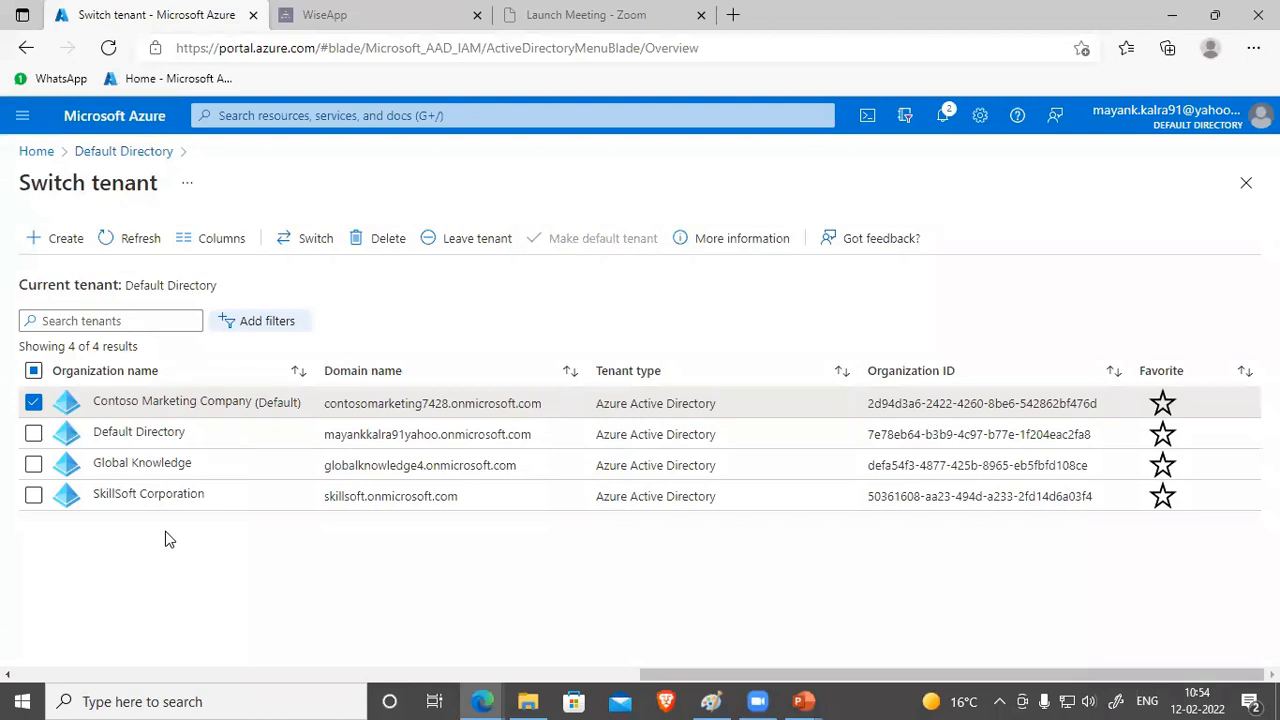
# Step: Close the tenant list, reload the portal, and highlight the Contoso Marketing Company name
pyautogui.click(1245, 182)
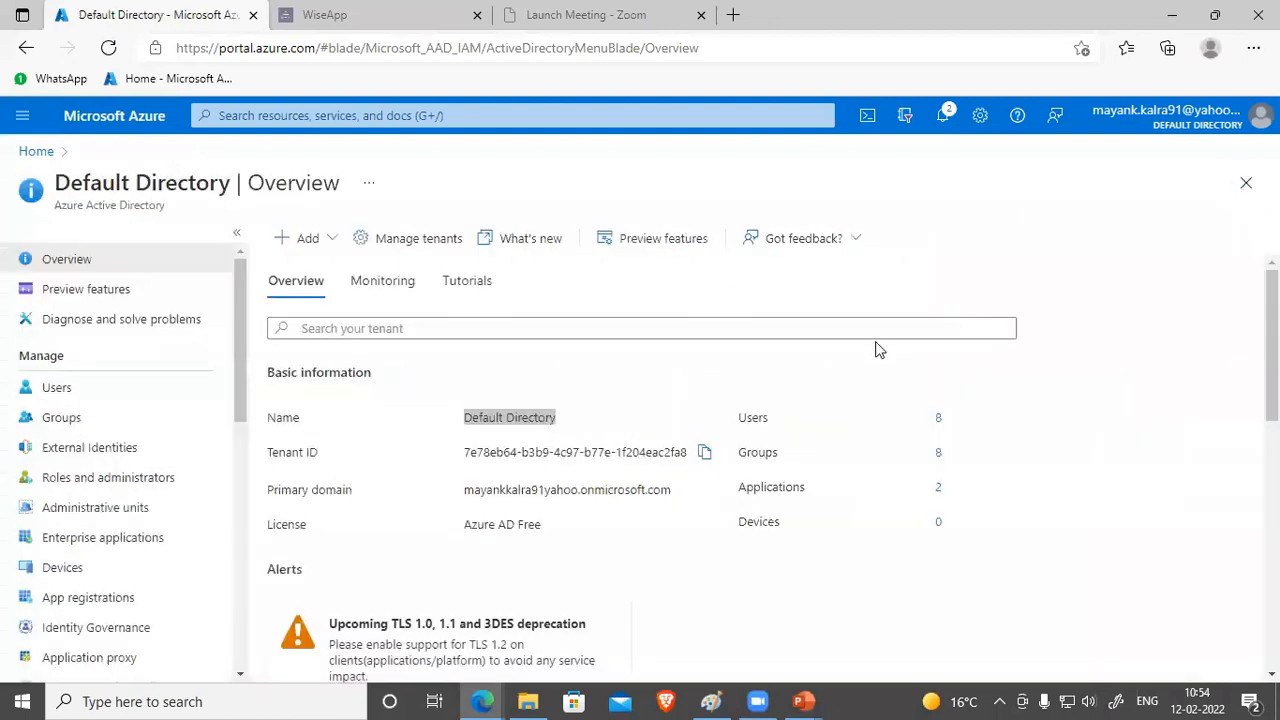
pyautogui.click(567, 418)
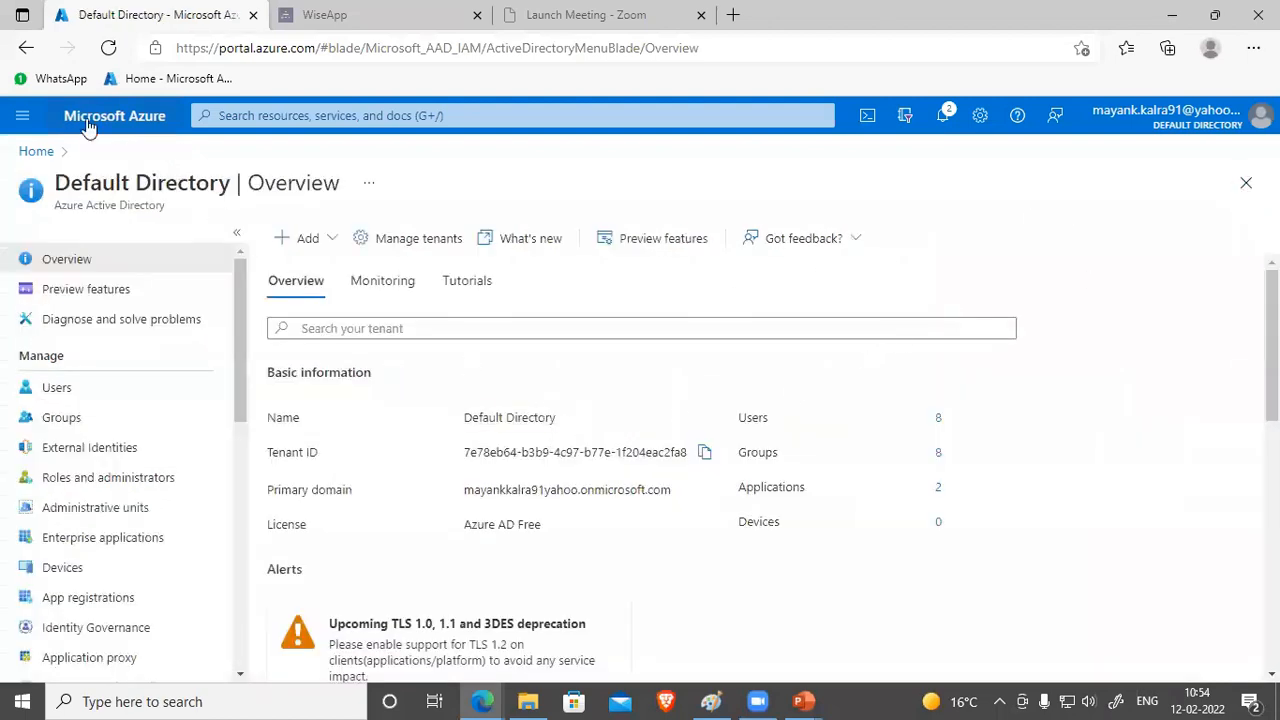
pyautogui.click(110, 49)
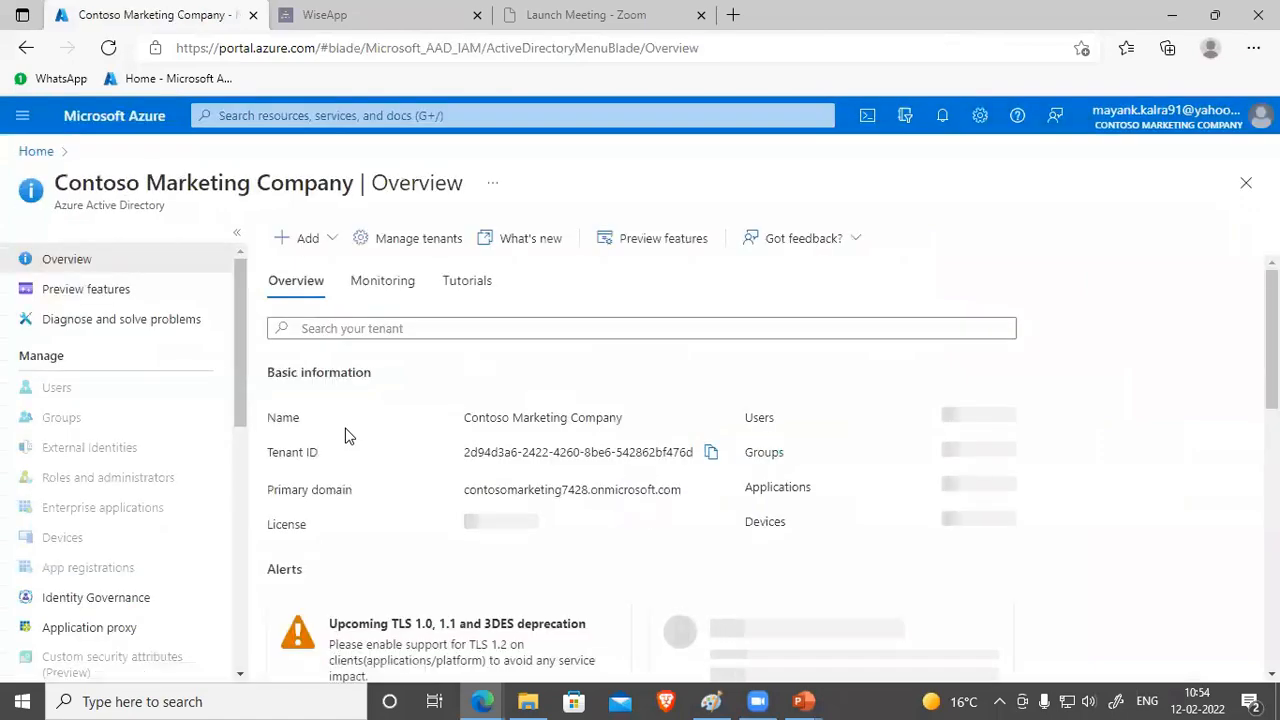
pyautogui.moveTo(464, 417); pyautogui.dragTo(623, 418)
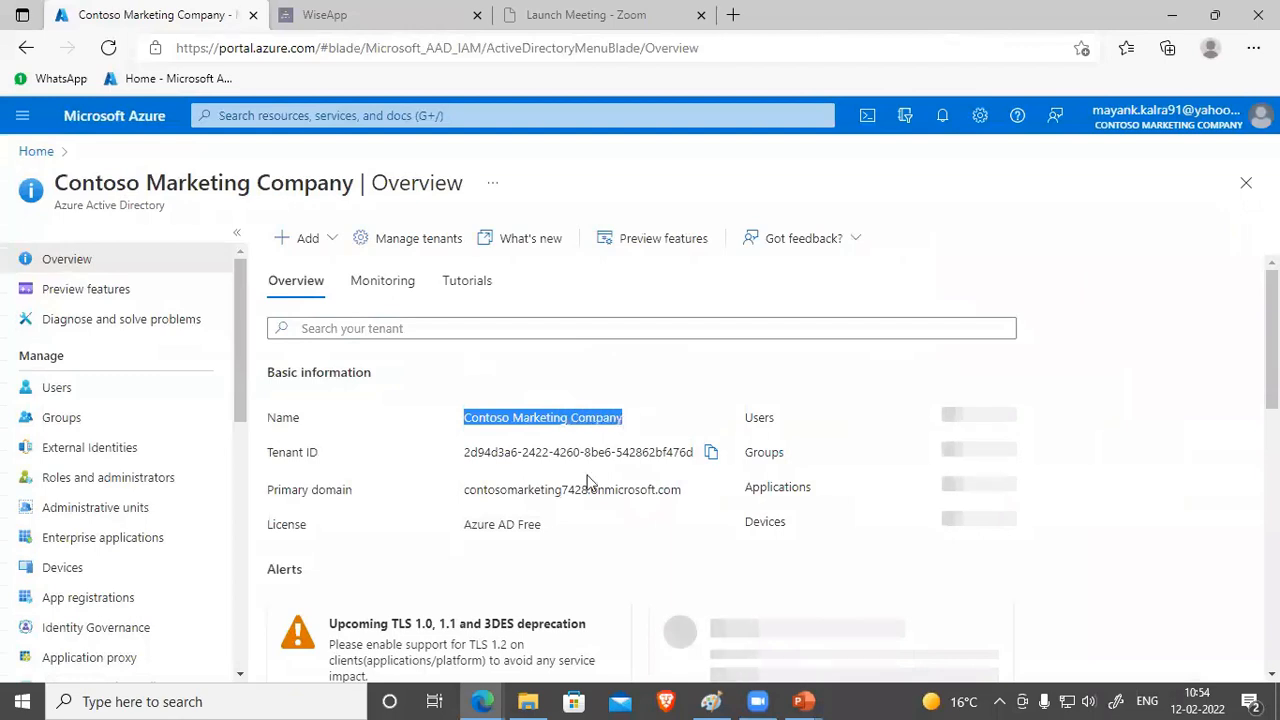
# Step: Look over Contoso's three users, then confirm Default Directory as the default tenant
pyautogui.click(53, 393)
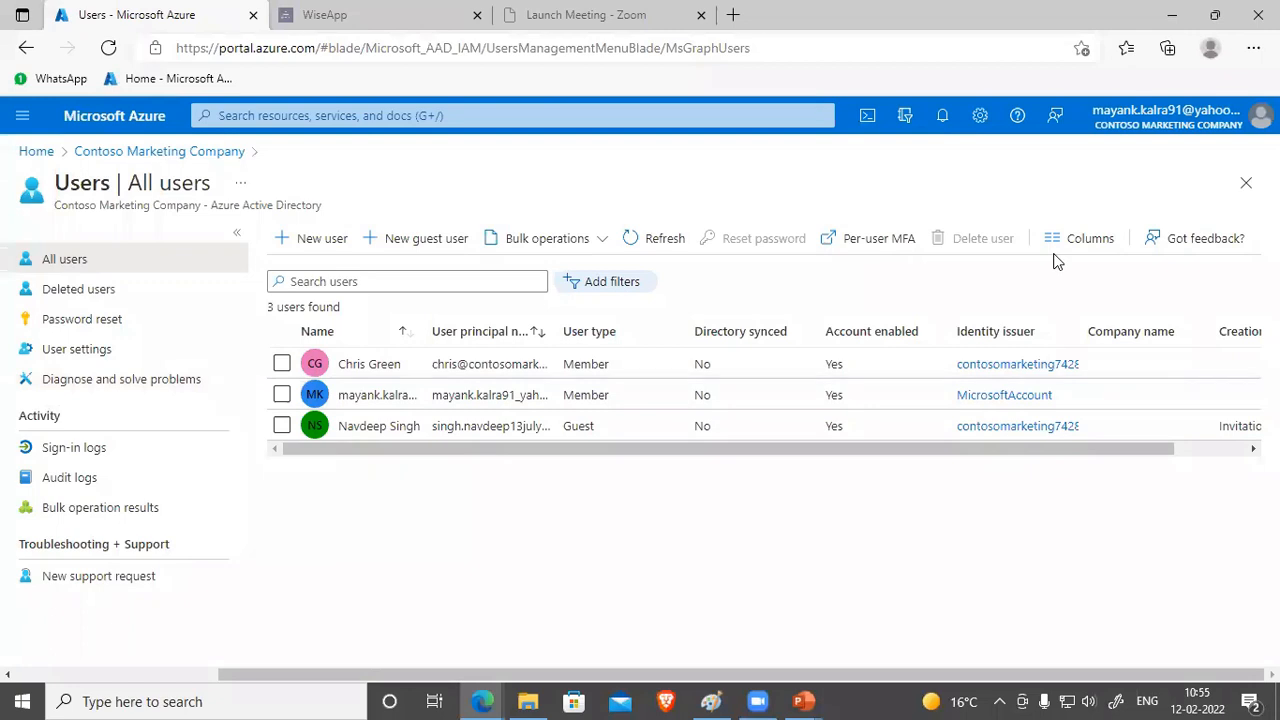
pyautogui.click(1246, 182)
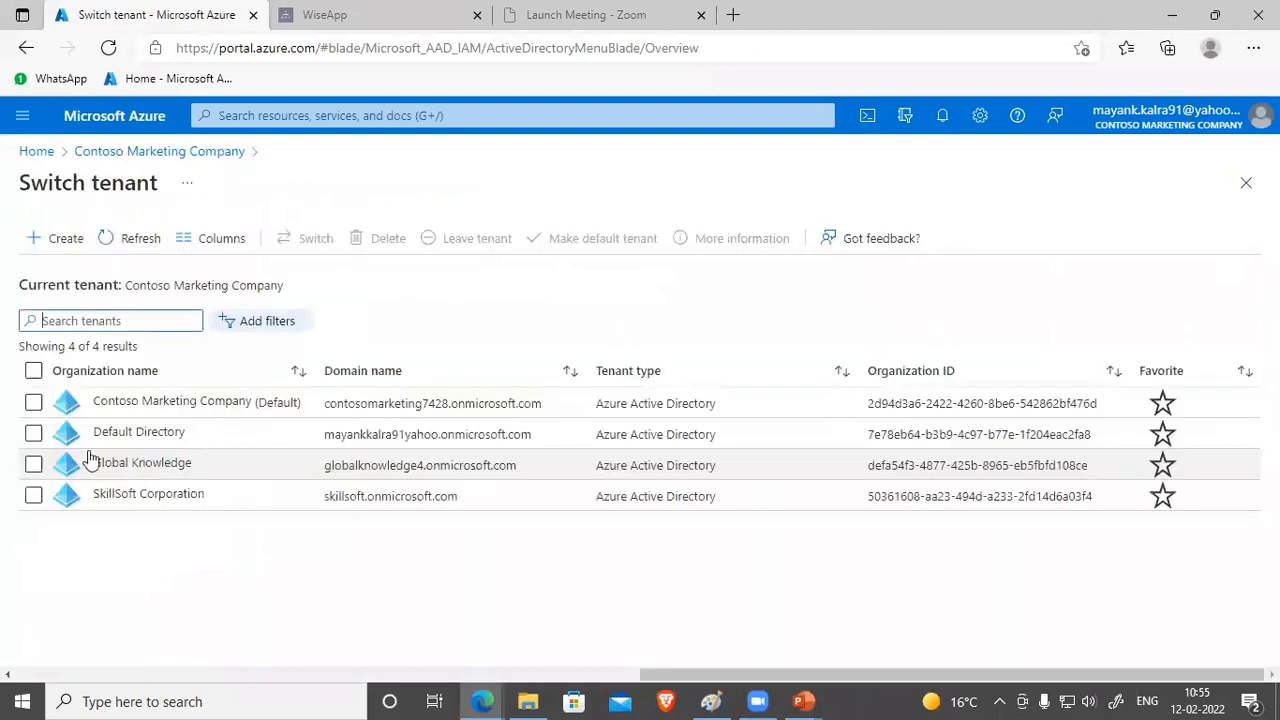
pyautogui.click(33, 434)
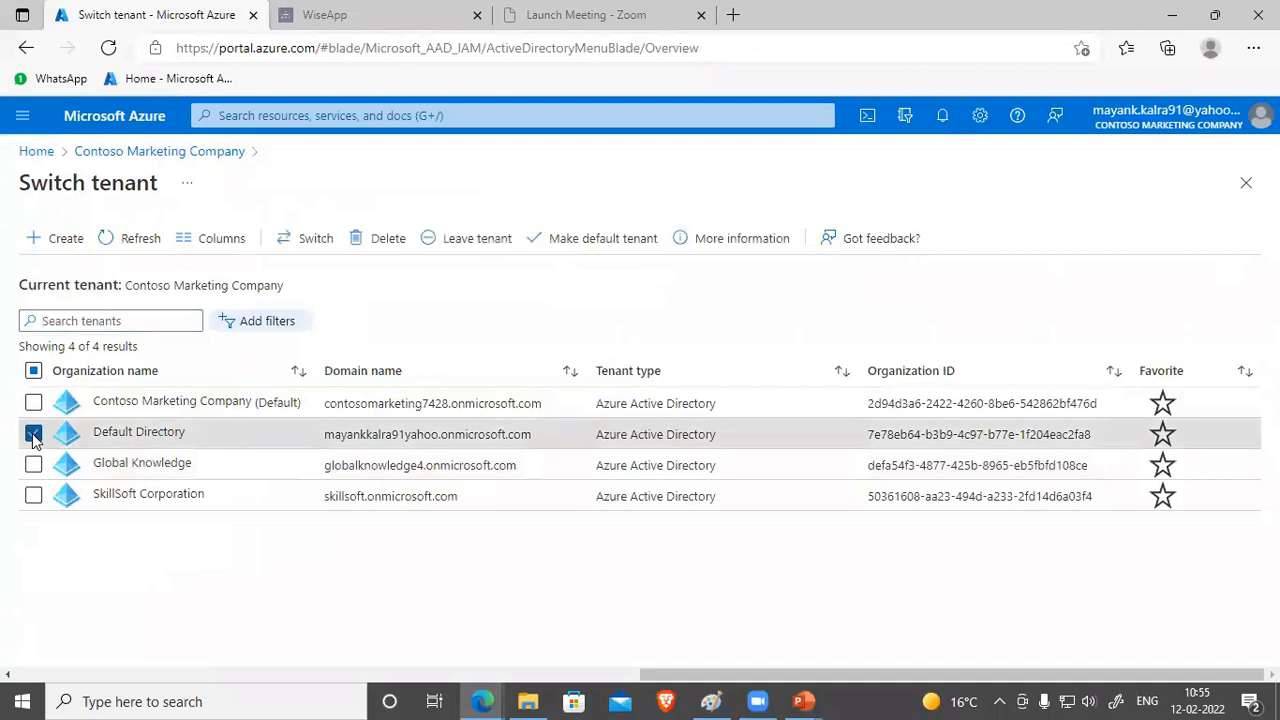
pyautogui.click(580, 240)
pyautogui.click(56, 315)
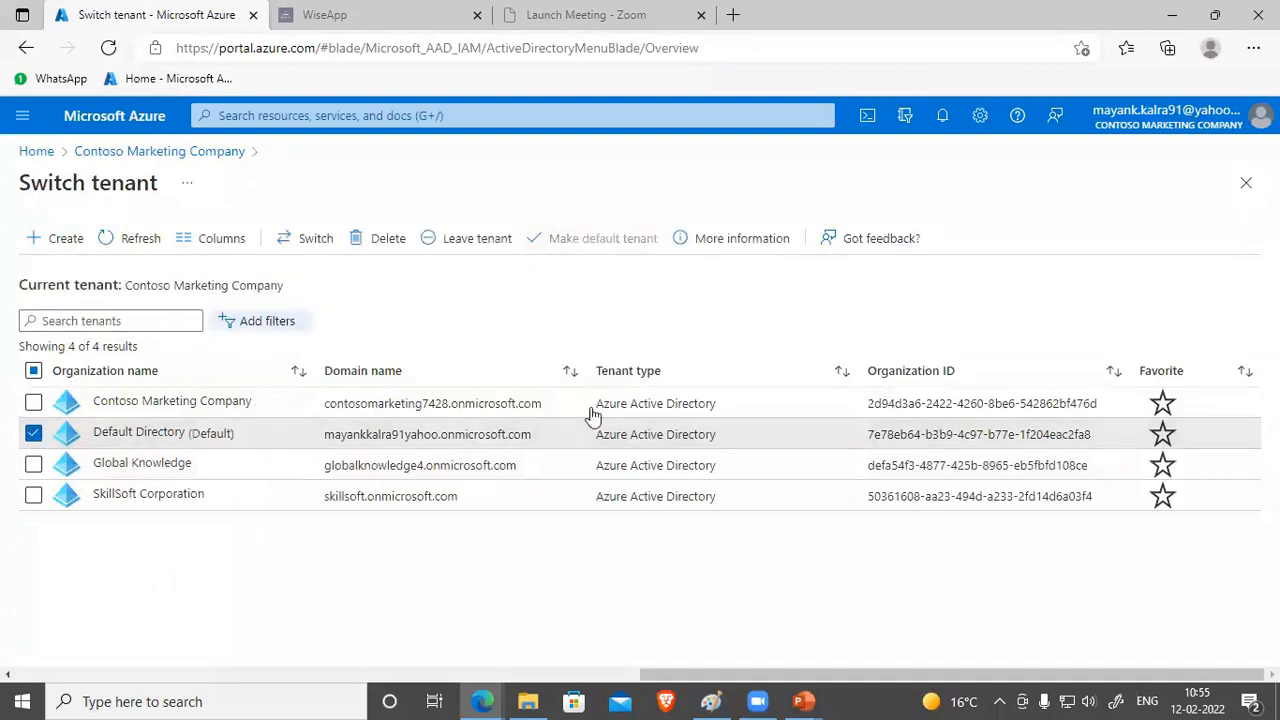
pyautogui.click(1246, 183)
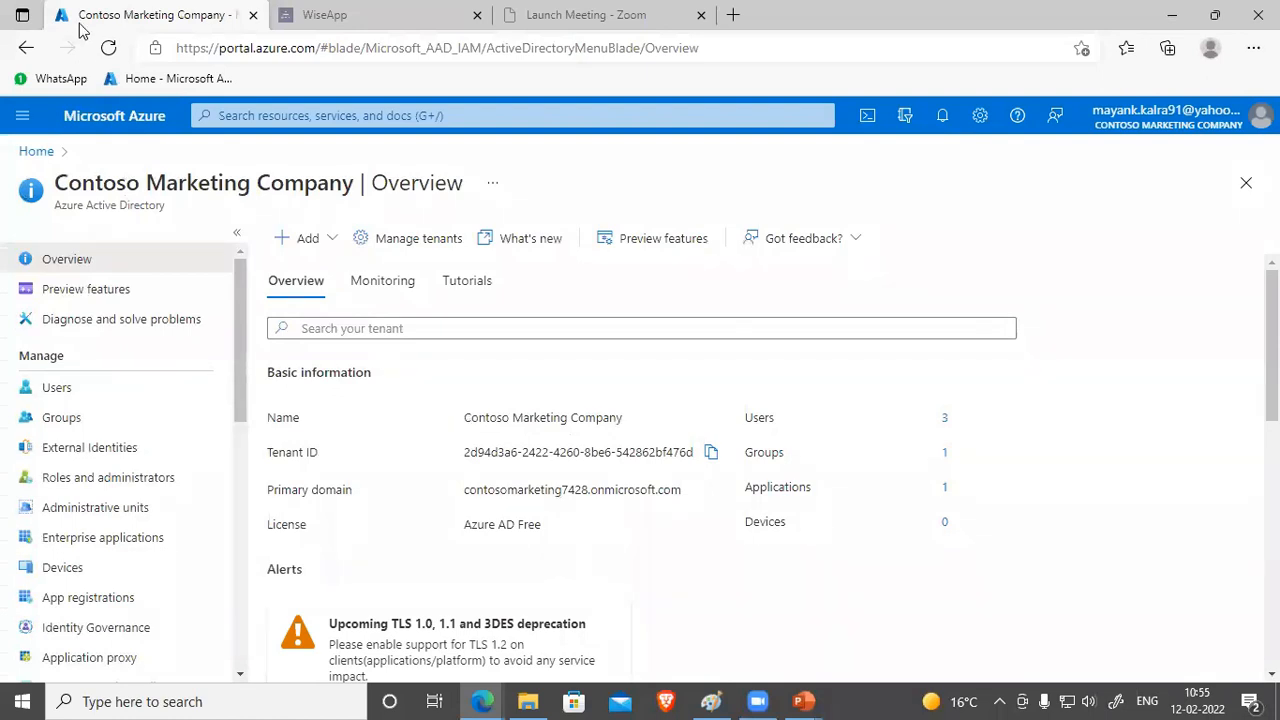
# Step: Reload the portal and confirm Default Directory as the default tenant
pyautogui.click(108, 48)
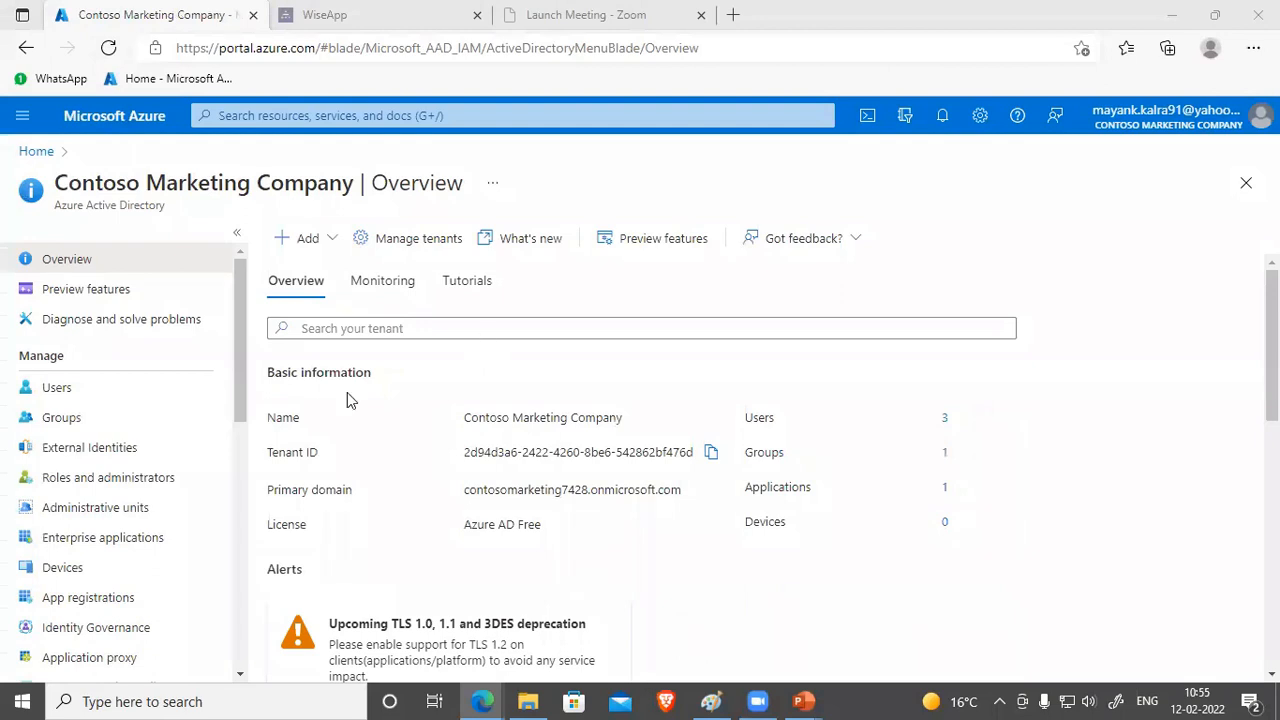
pyautogui.click(403, 247)
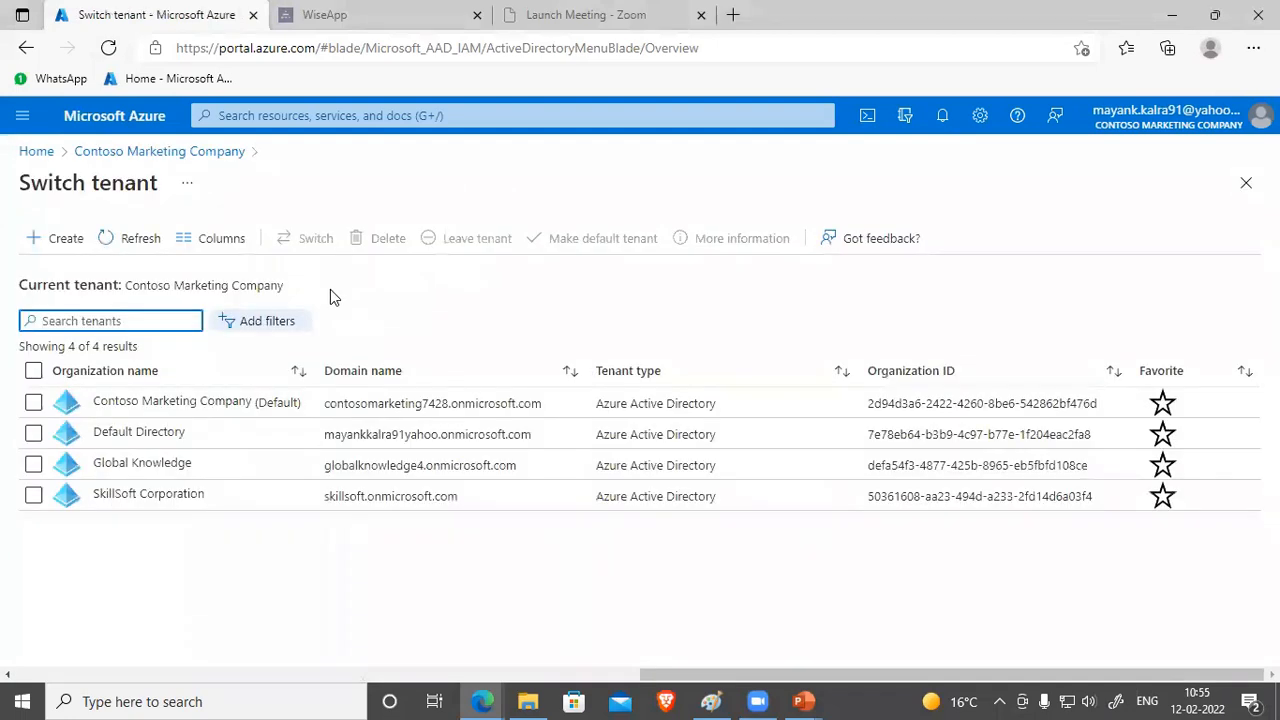
pyautogui.click(33, 433)
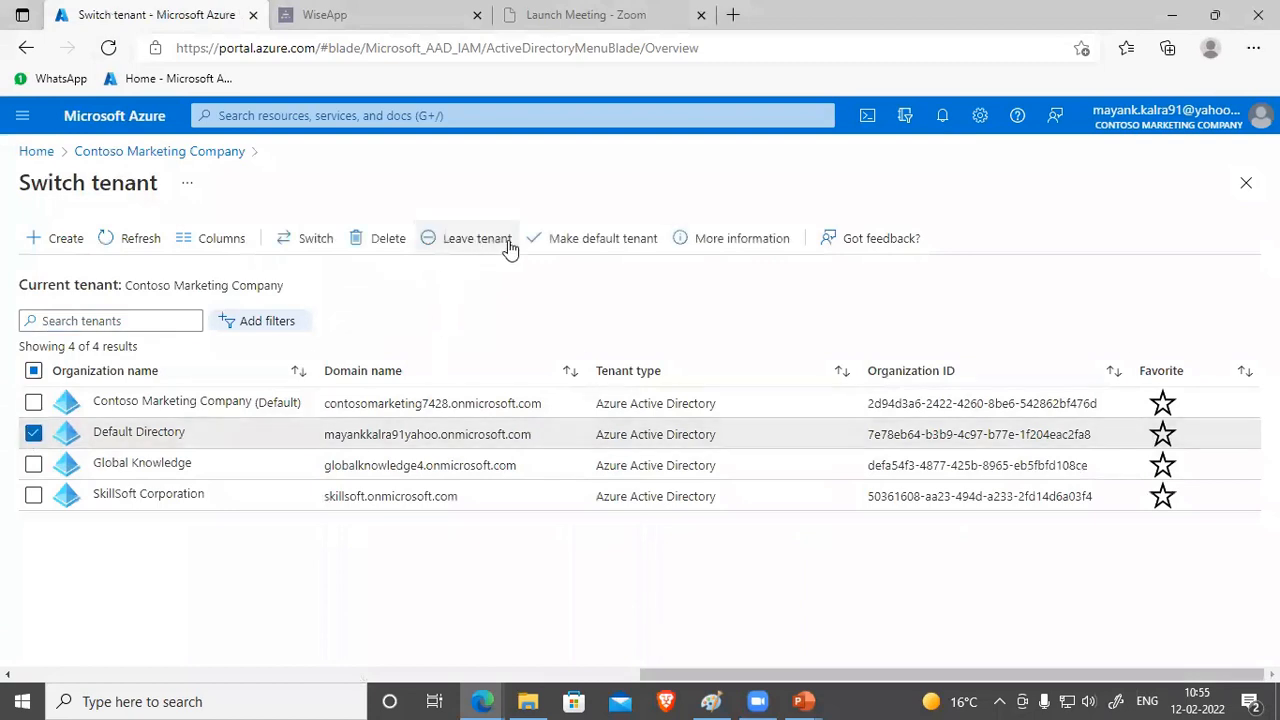
pyautogui.click(590, 249)
pyautogui.click(57, 309)
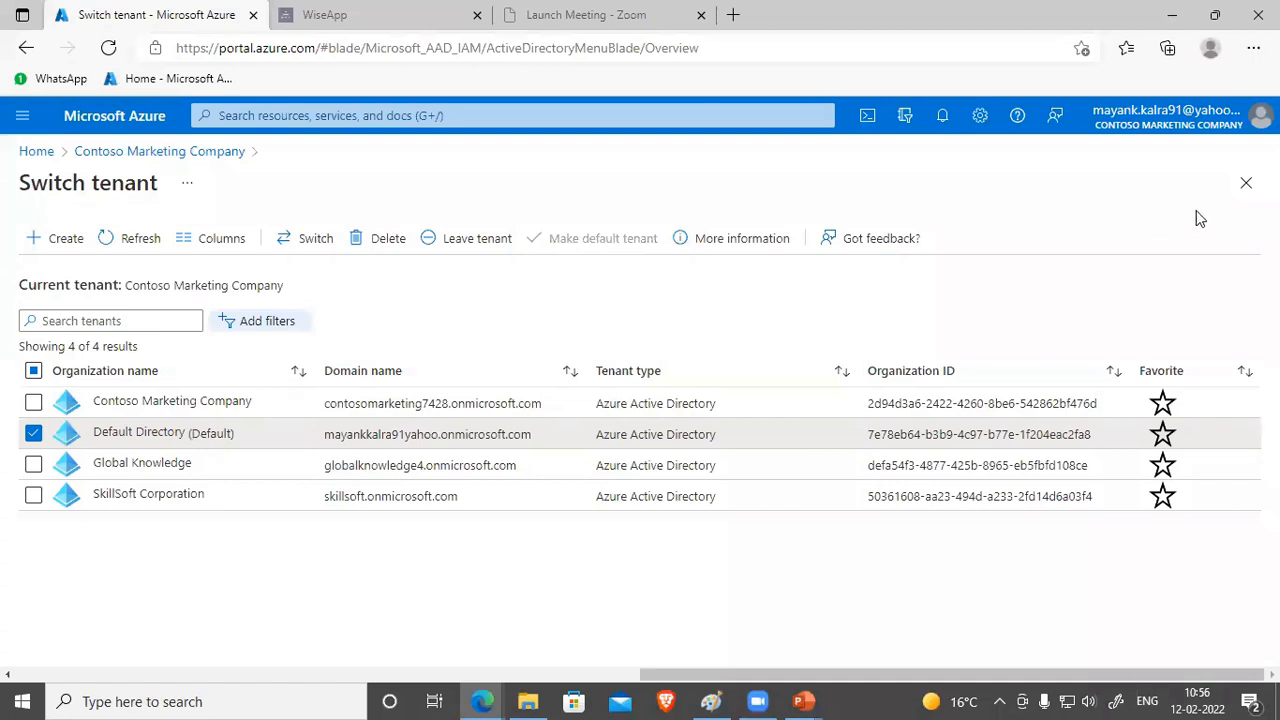
# Step: Refresh the tenant list, reload the portal, and pick Default Directory in the tenant list again
pyautogui.click(128, 240)
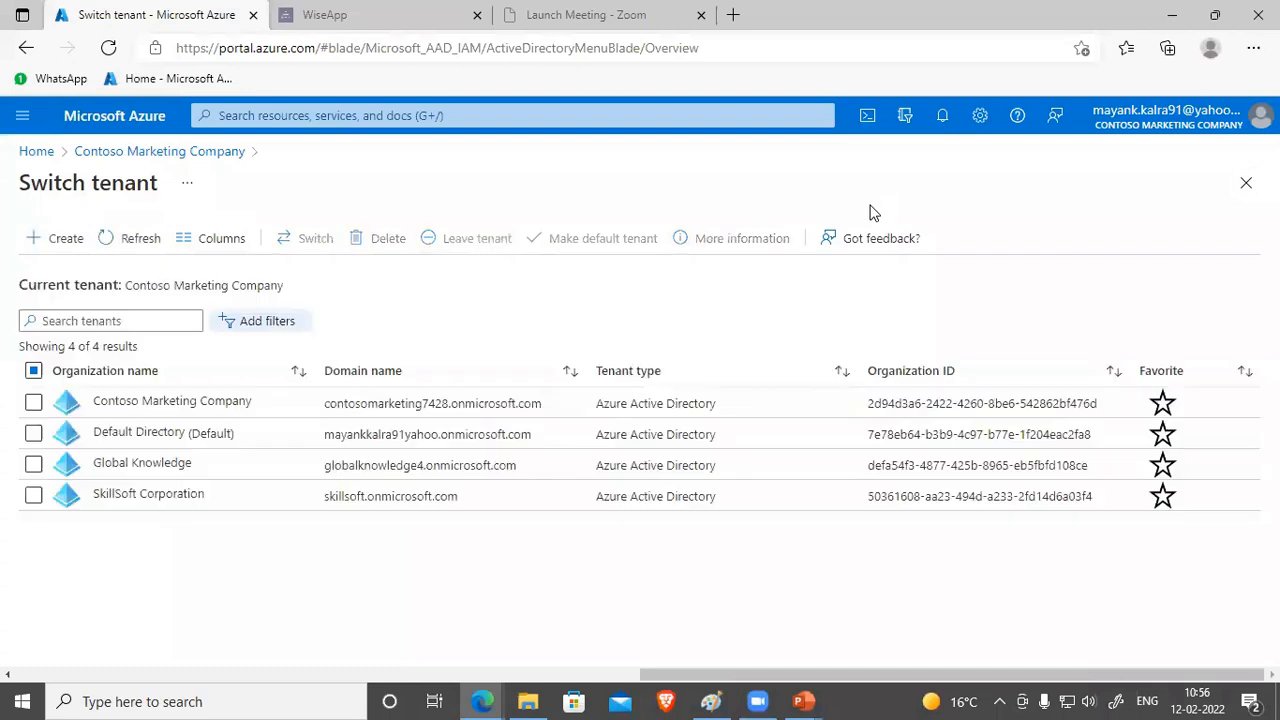
pyautogui.click(1246, 183)
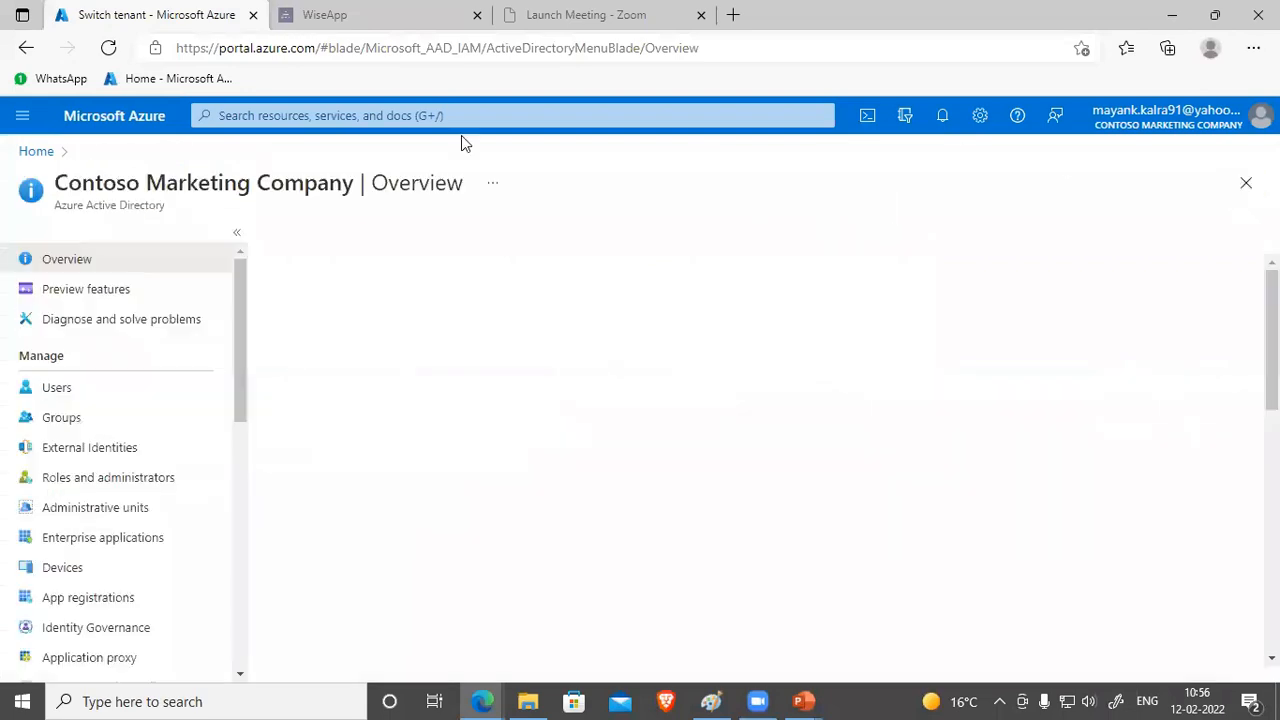
pyautogui.click(108, 48)
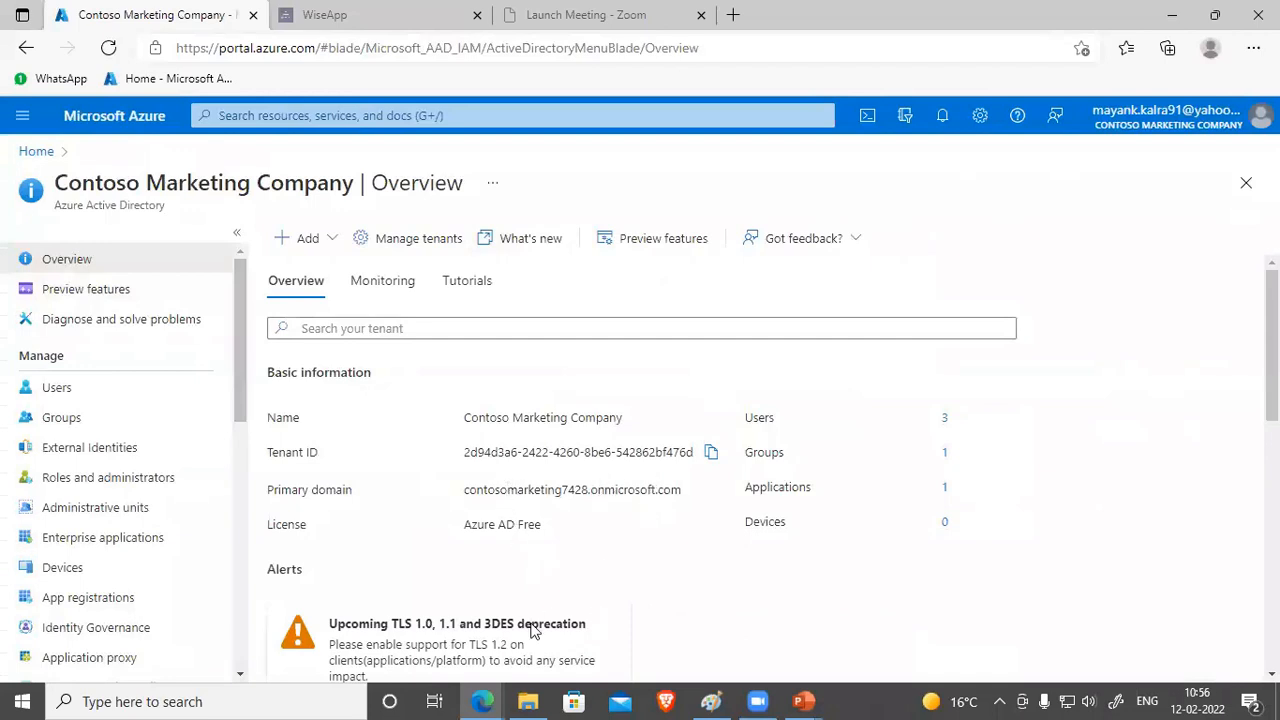
pyautogui.click(410, 246)
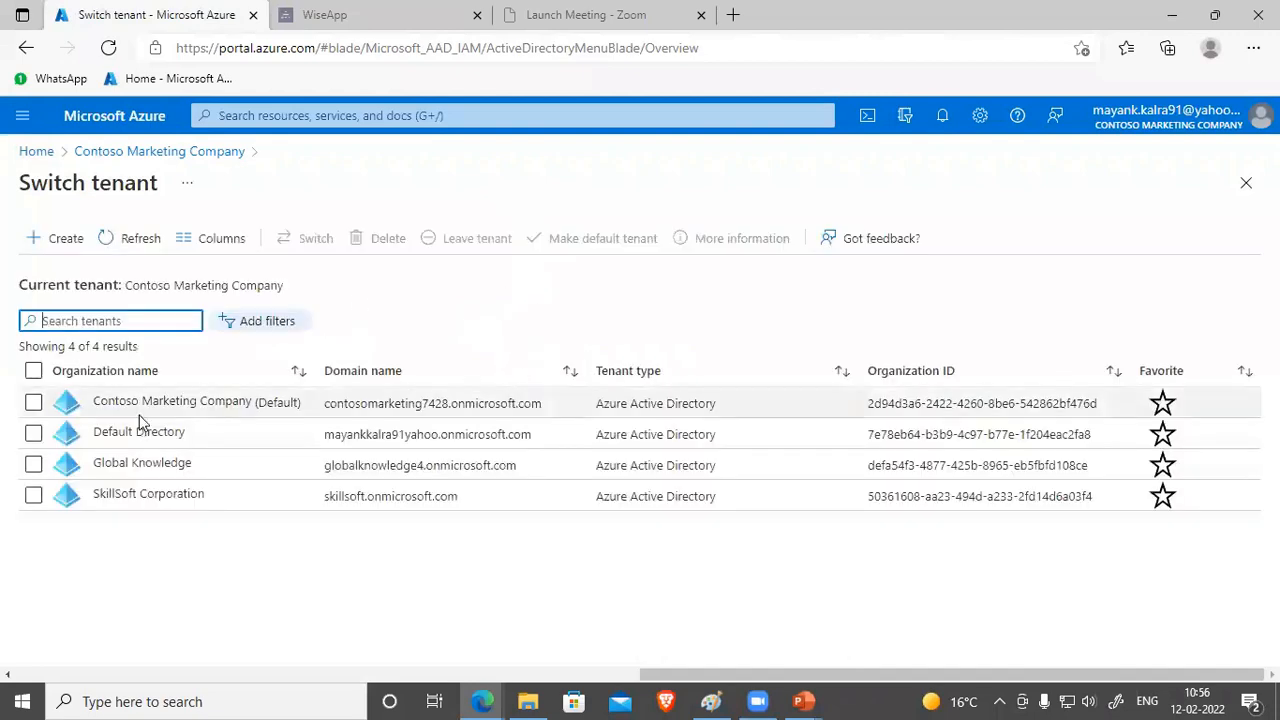
pyautogui.click(36, 434)
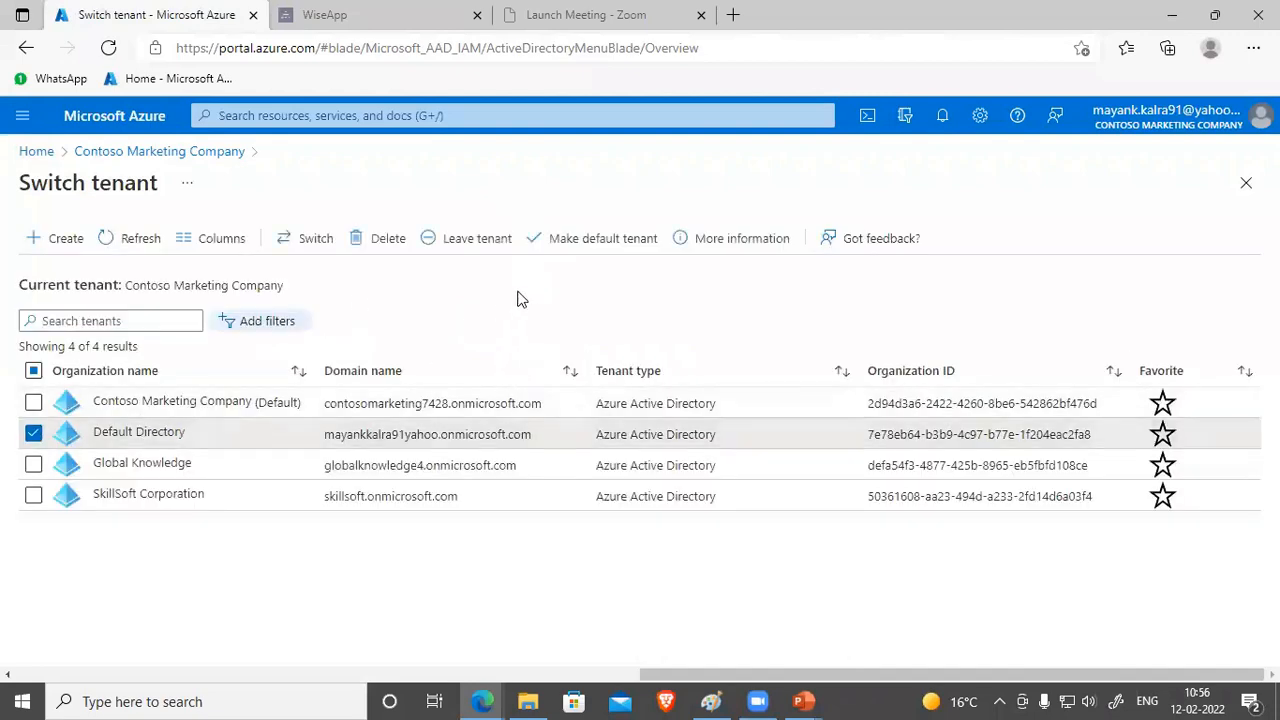
# Step: Switch into Default Directory and browse its eight users before returning to the overview
pyautogui.click(306, 240)
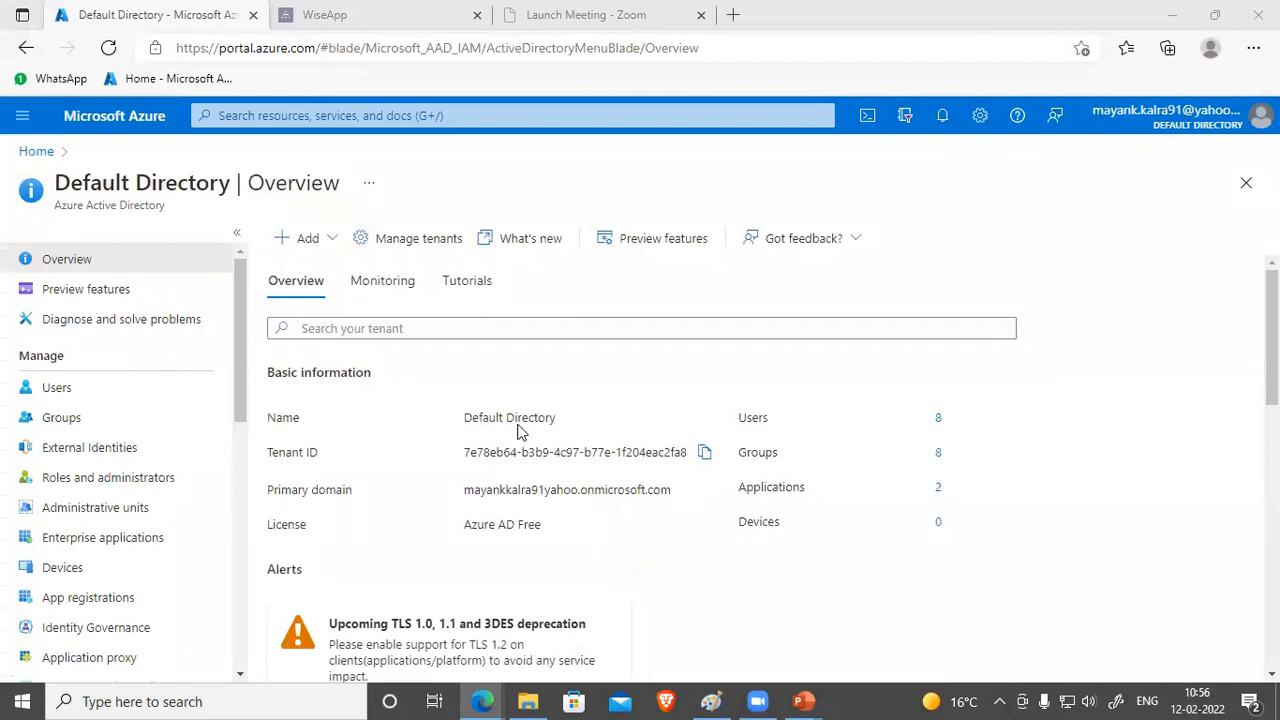
pyautogui.click(45, 388)
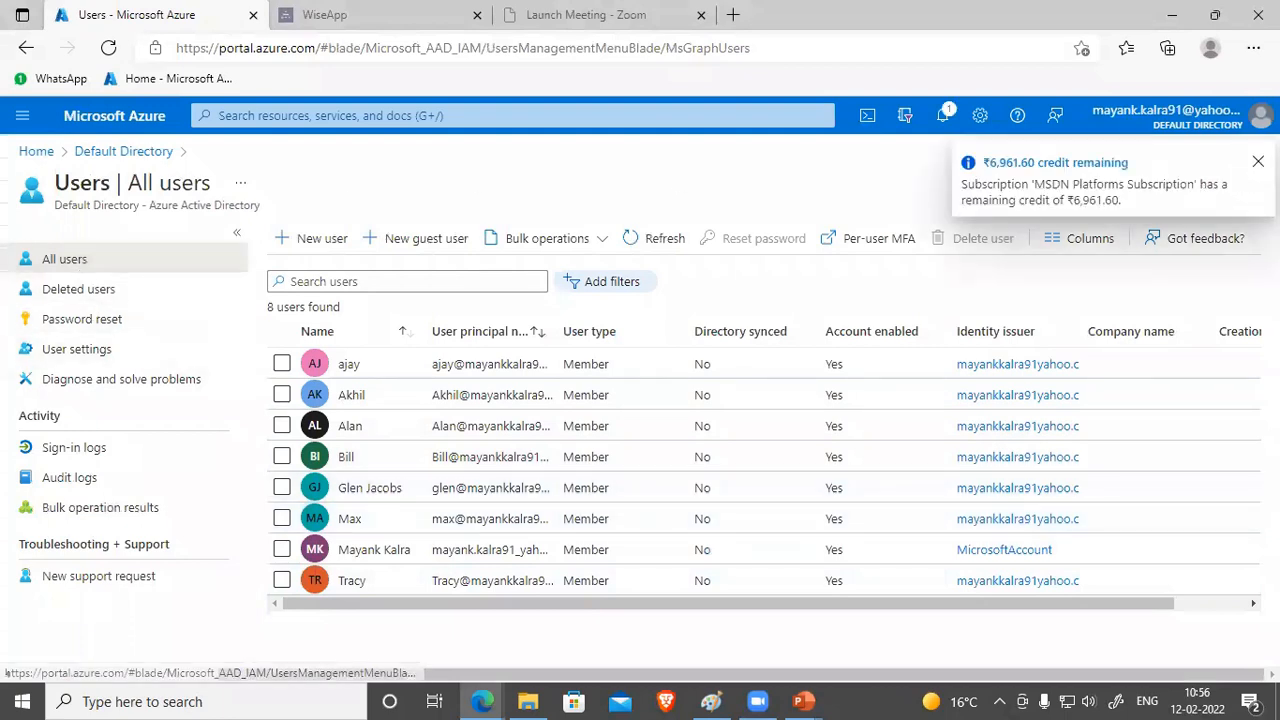
pyautogui.click(1246, 183)
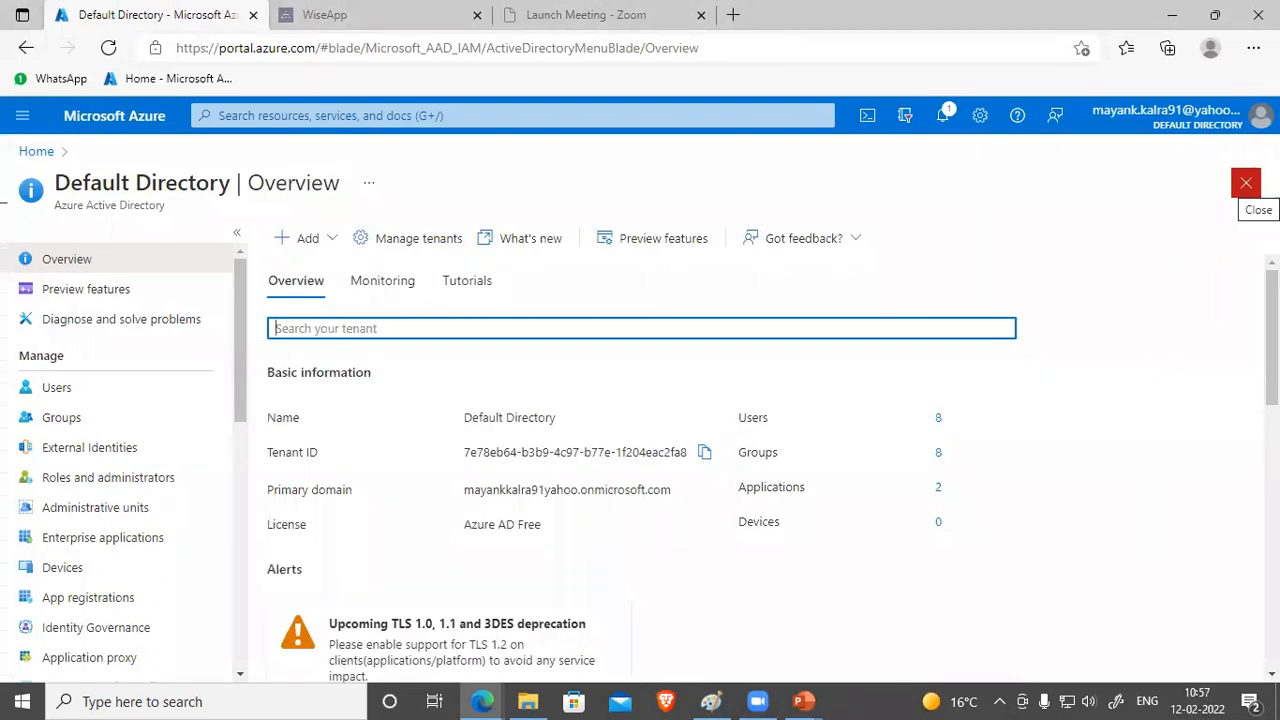
pyautogui.click(789, 598)
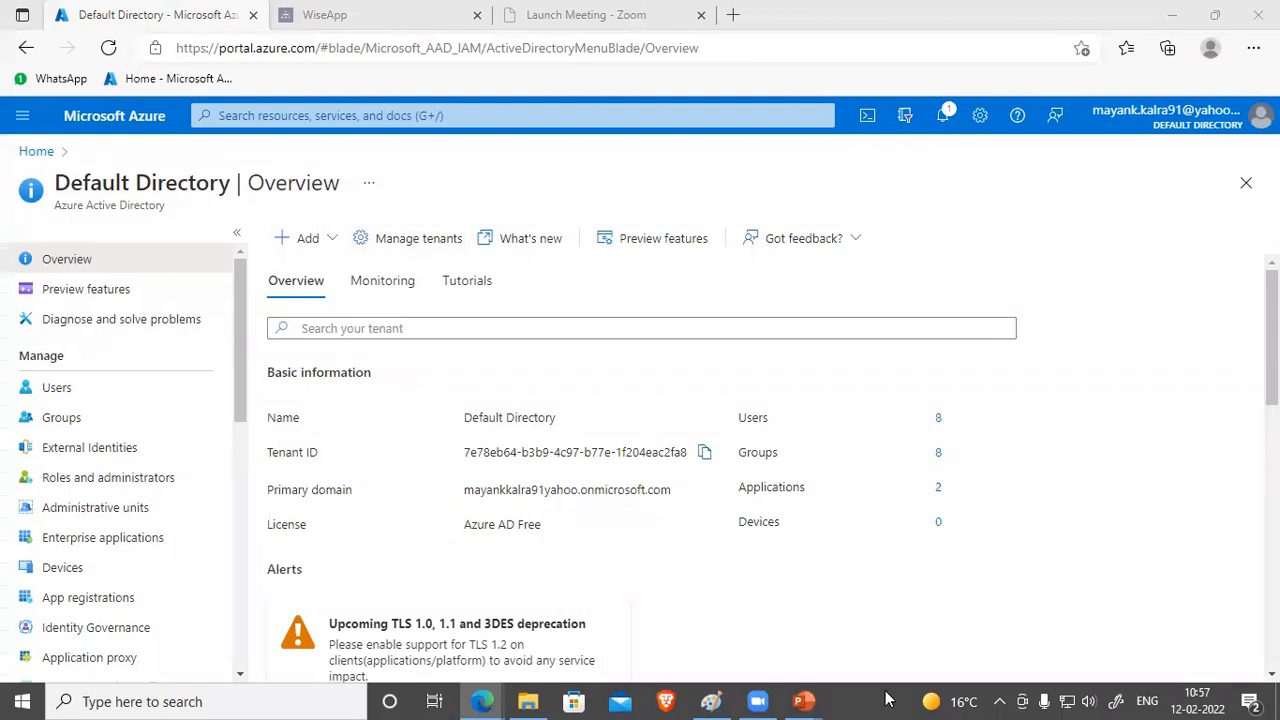
# Step: Tick the Azure subscription row on the Azure AD concepts slide with the pen, then return to Edge
pyautogui.moveTo(808, 700)
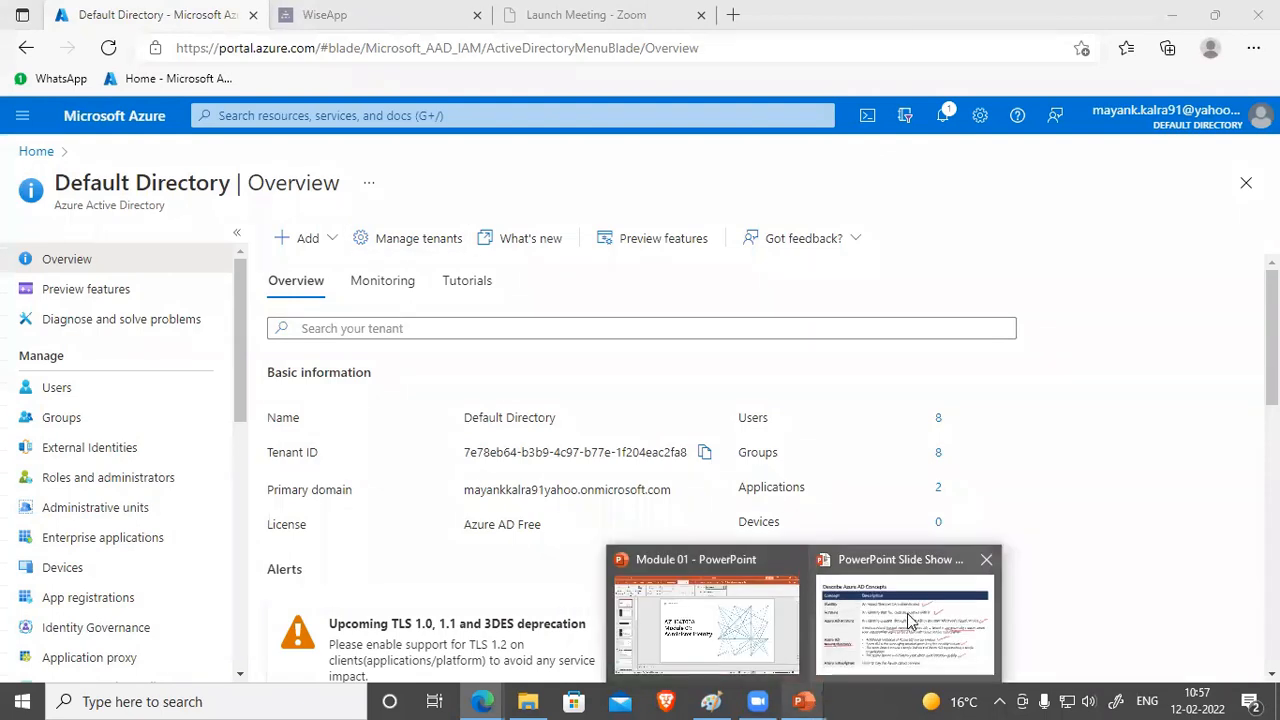
pyautogui.click(907, 613)
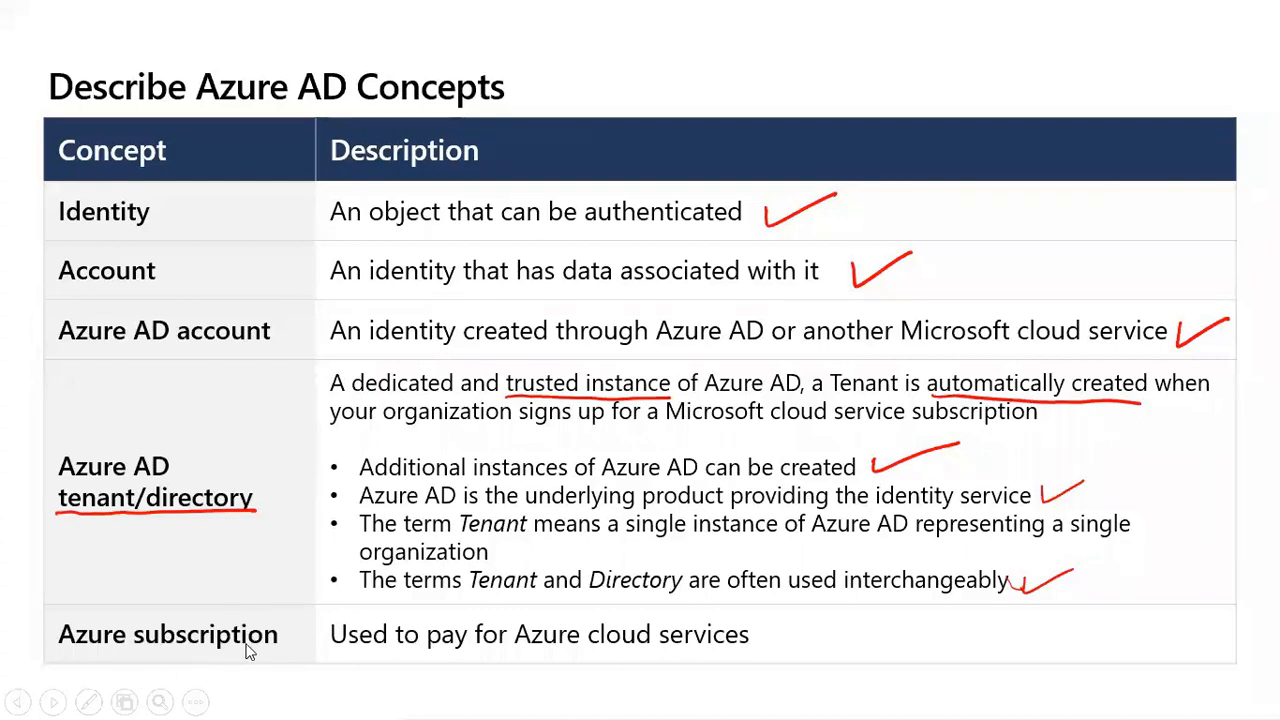
pyautogui.moveTo(763, 628)
pyautogui.mouseDown()
pyautogui.moveTo(768, 638)
pyautogui.moveTo(844, 610)
pyautogui.mouseUp()
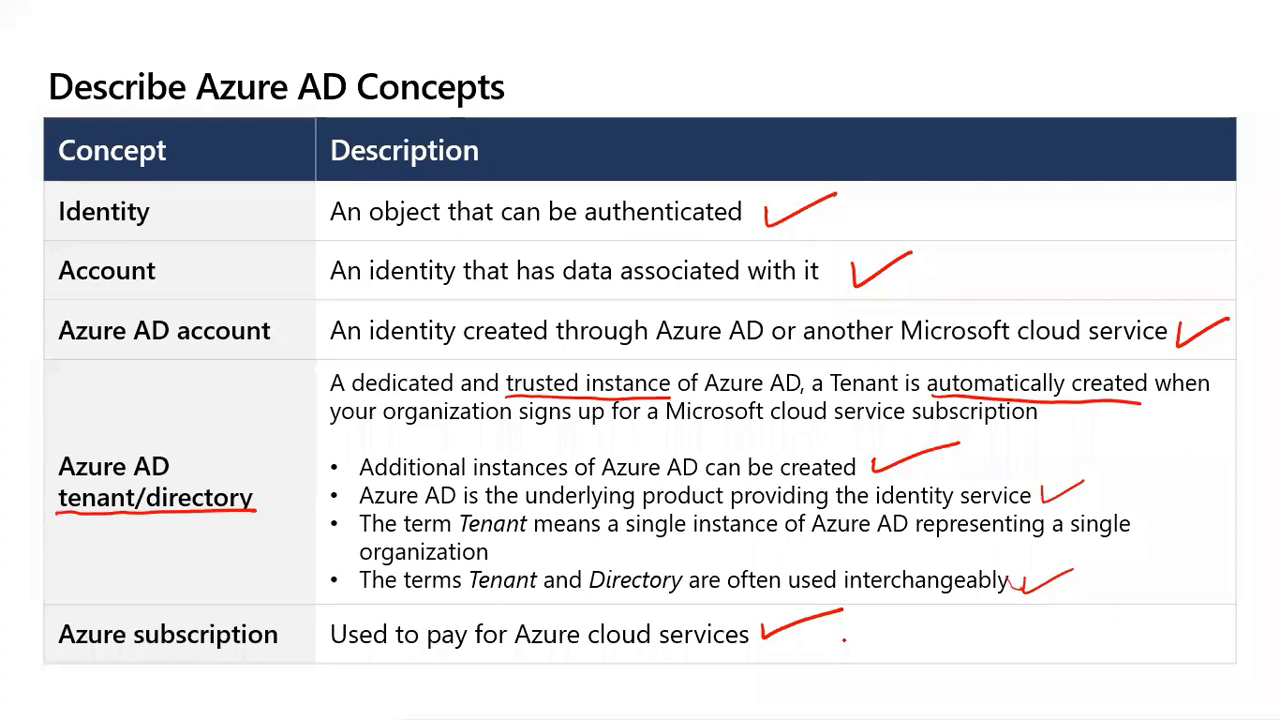
pyautogui.hotkey('alt', 'Tab')
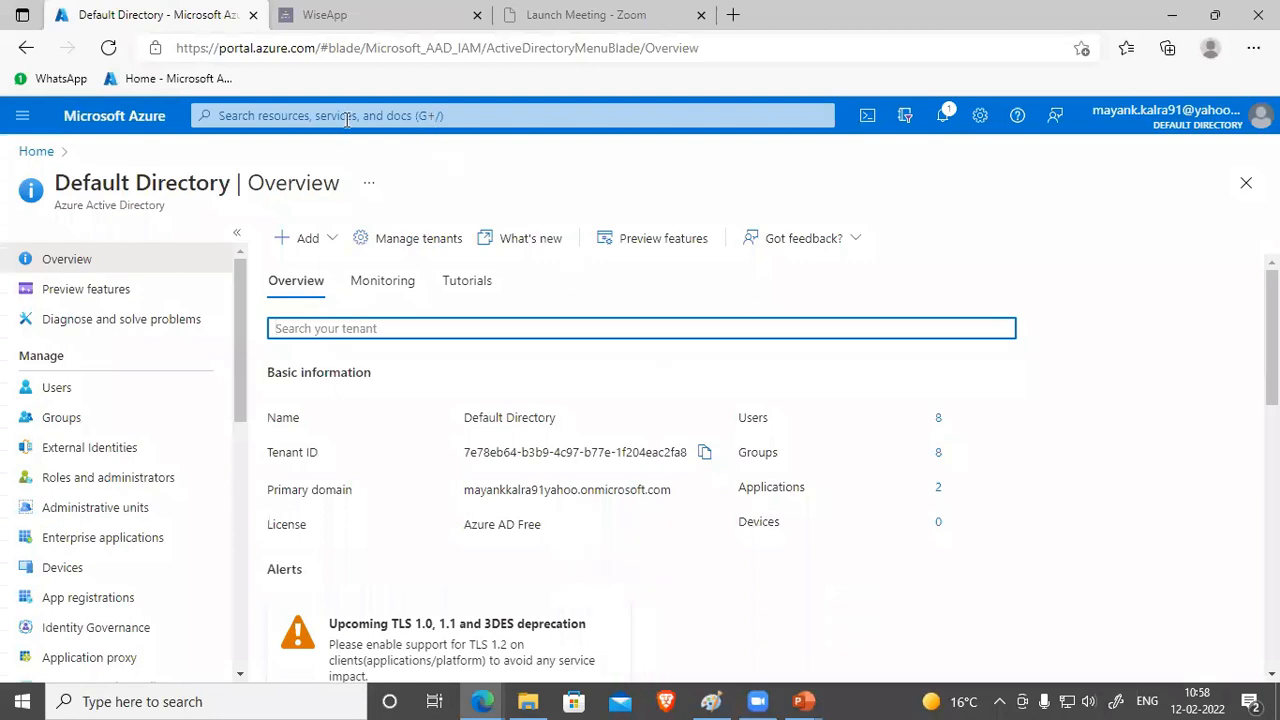
# Step: Search 'sub' to open Subscriptions and highlight the MSDN subscription's ₹312.72 current cost
pyautogui.click(420, 117)
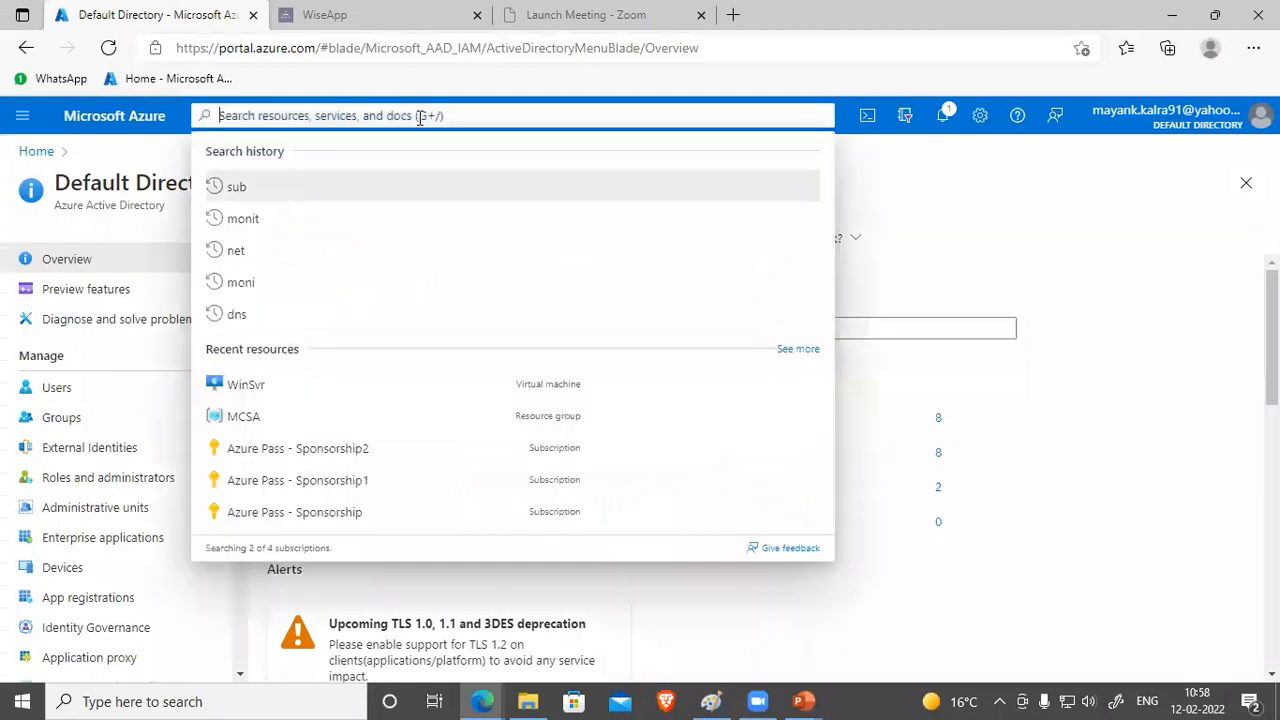
pyautogui.write('sub')
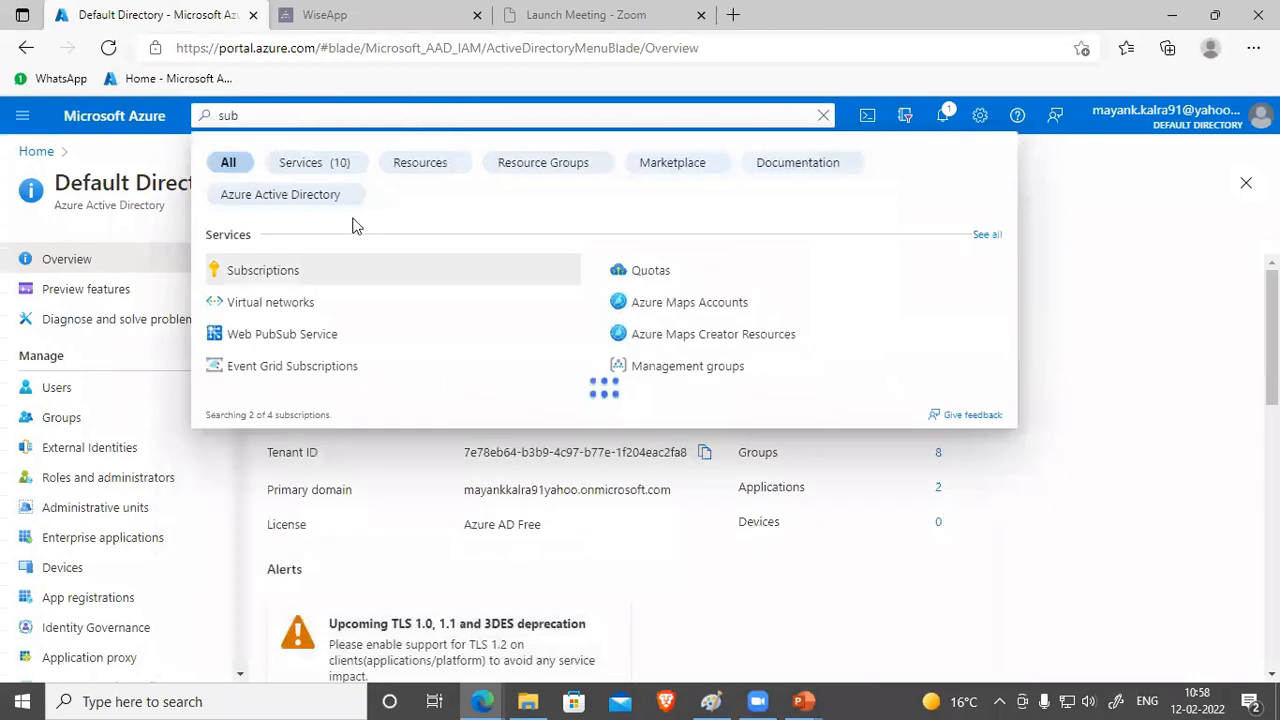
pyautogui.click(257, 275)
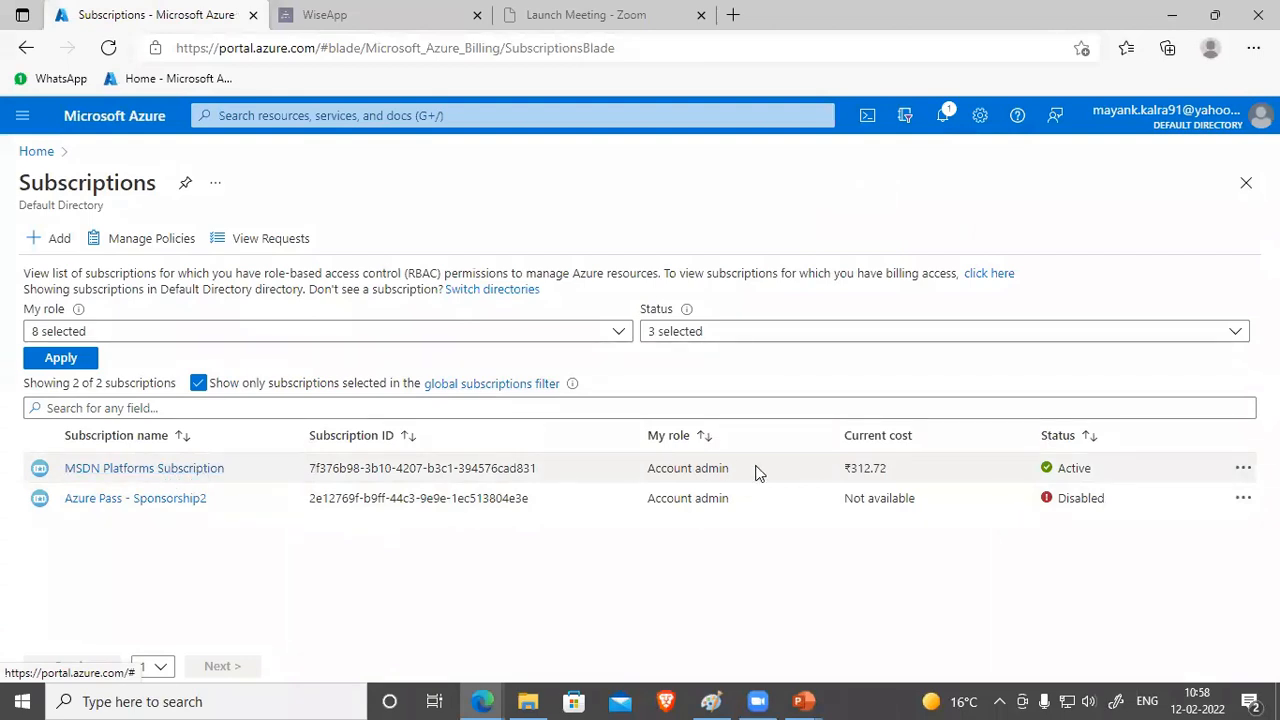
pyautogui.moveTo(903, 468); pyautogui.dragTo(815, 475)
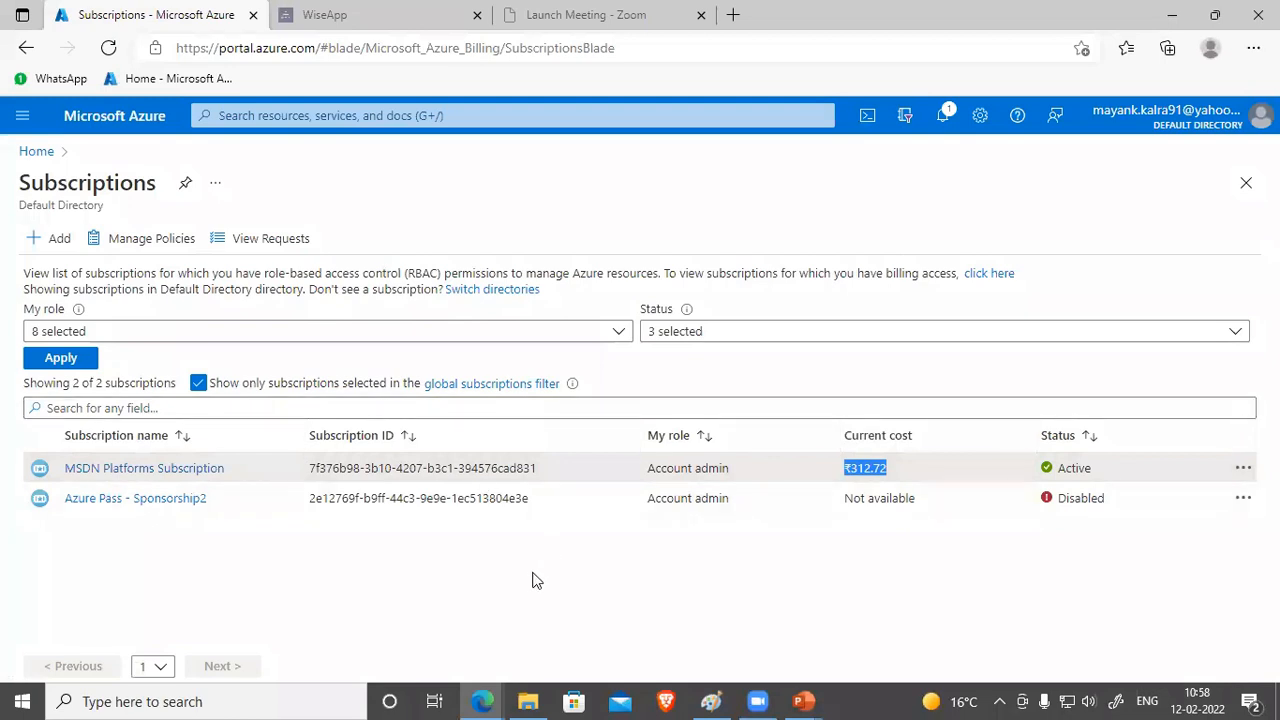
pyautogui.click(800, 700)
# Step: Resume the slide show and advance to the Compare AD DS to Azure Active Directory slide
pyautogui.click(900, 610)
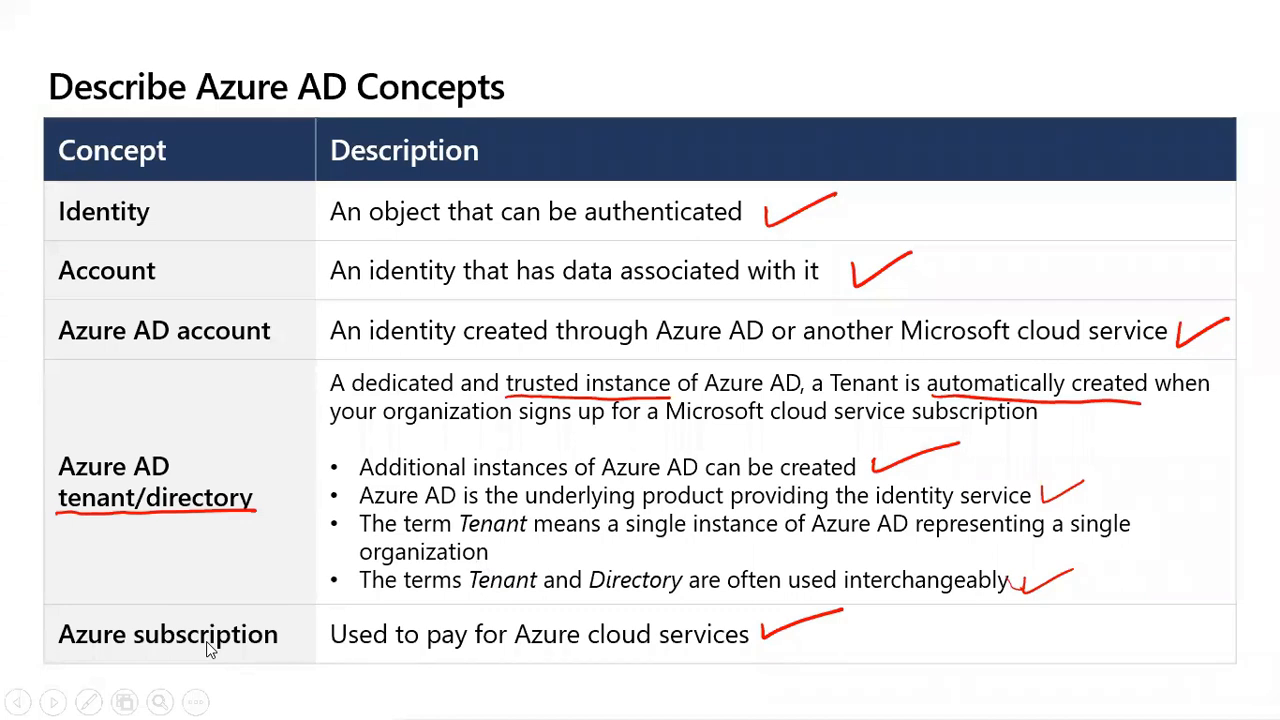
pyautogui.click(440, 541)
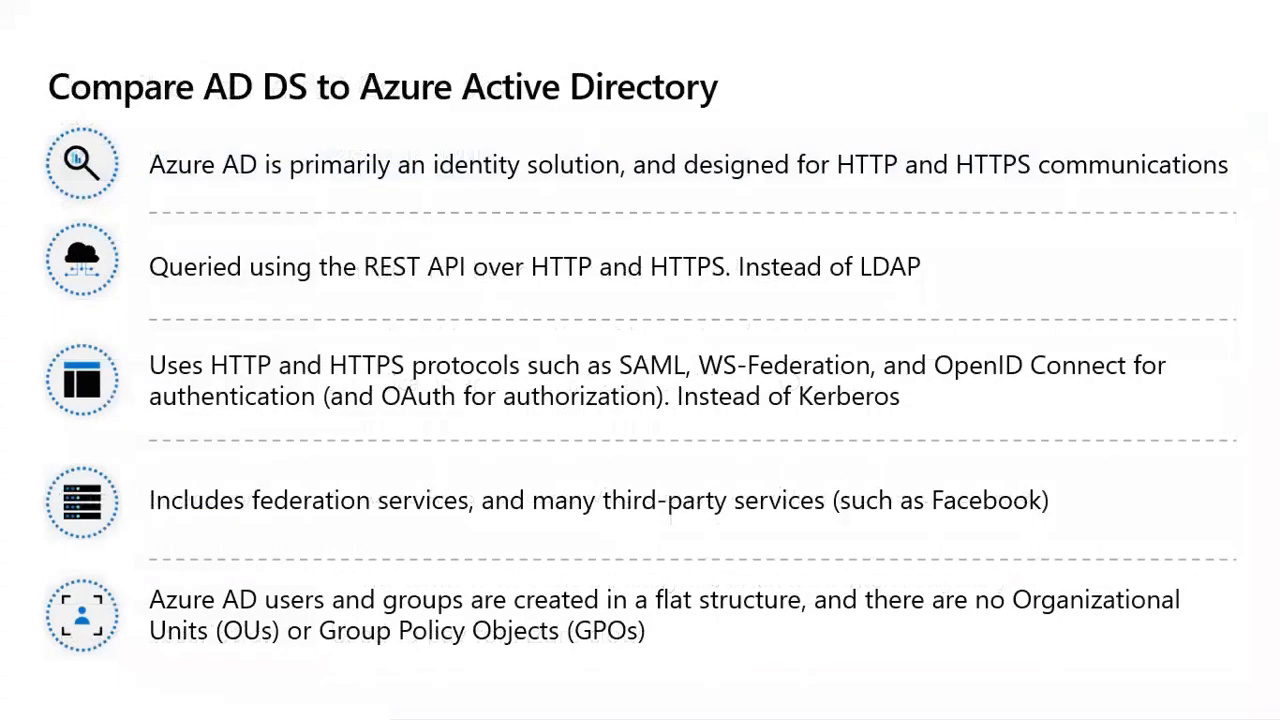
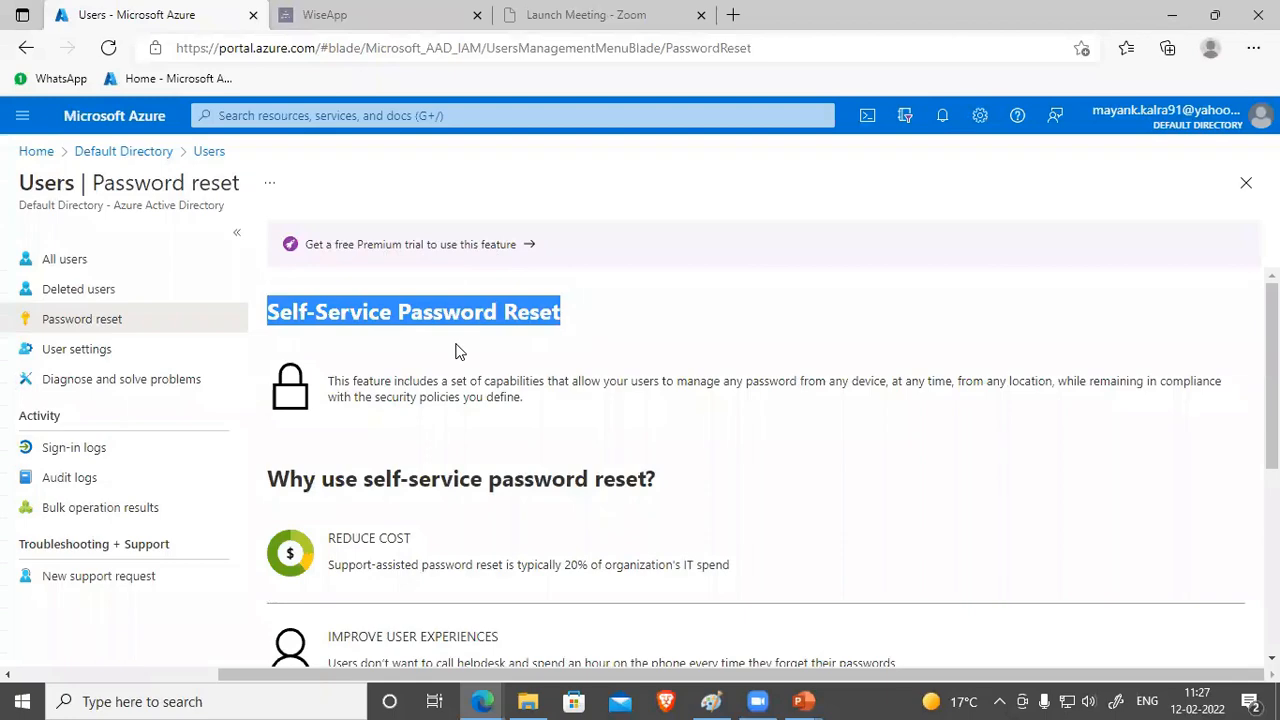
# Step: Switch from the Azure Password reset page to the PowerPoint slide show
pyautogui.hotkey('alt', 'Tab')
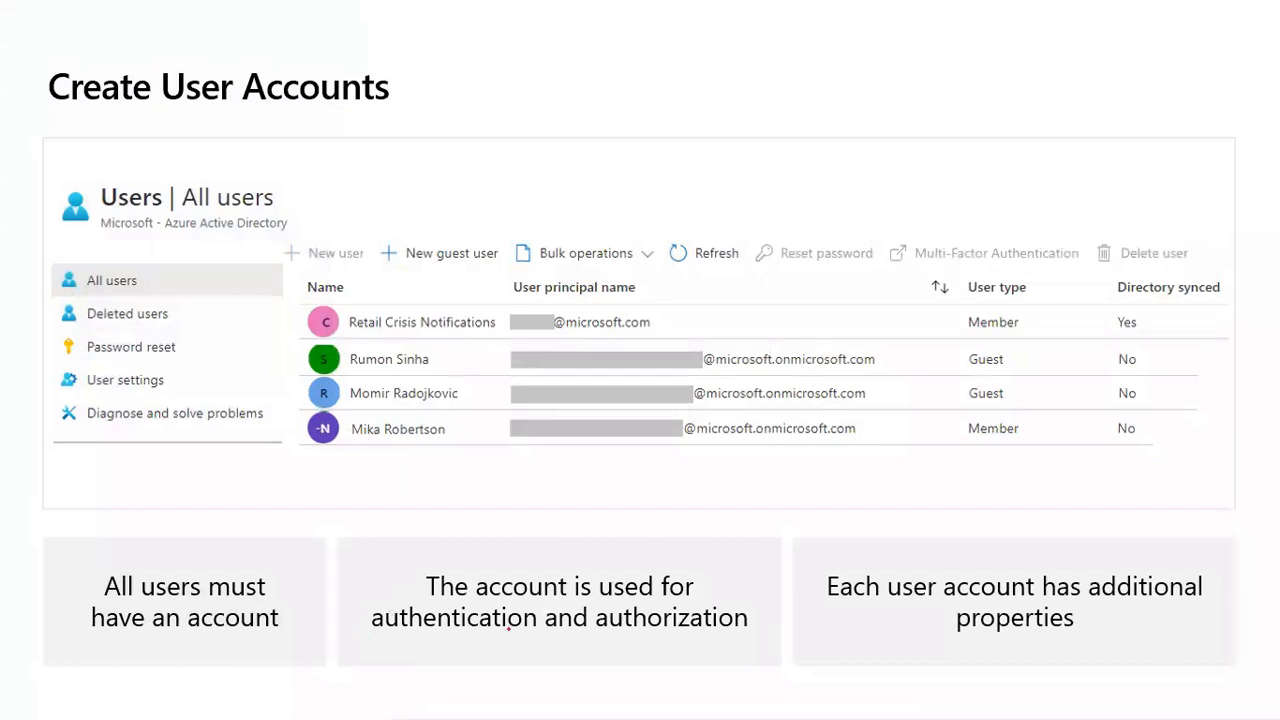
# Step: Underline 'authentication' in red on the Create User Accounts slide, then switch back to Edge
pyautogui.moveTo(369, 631); pyautogui.dragTo(746, 629)
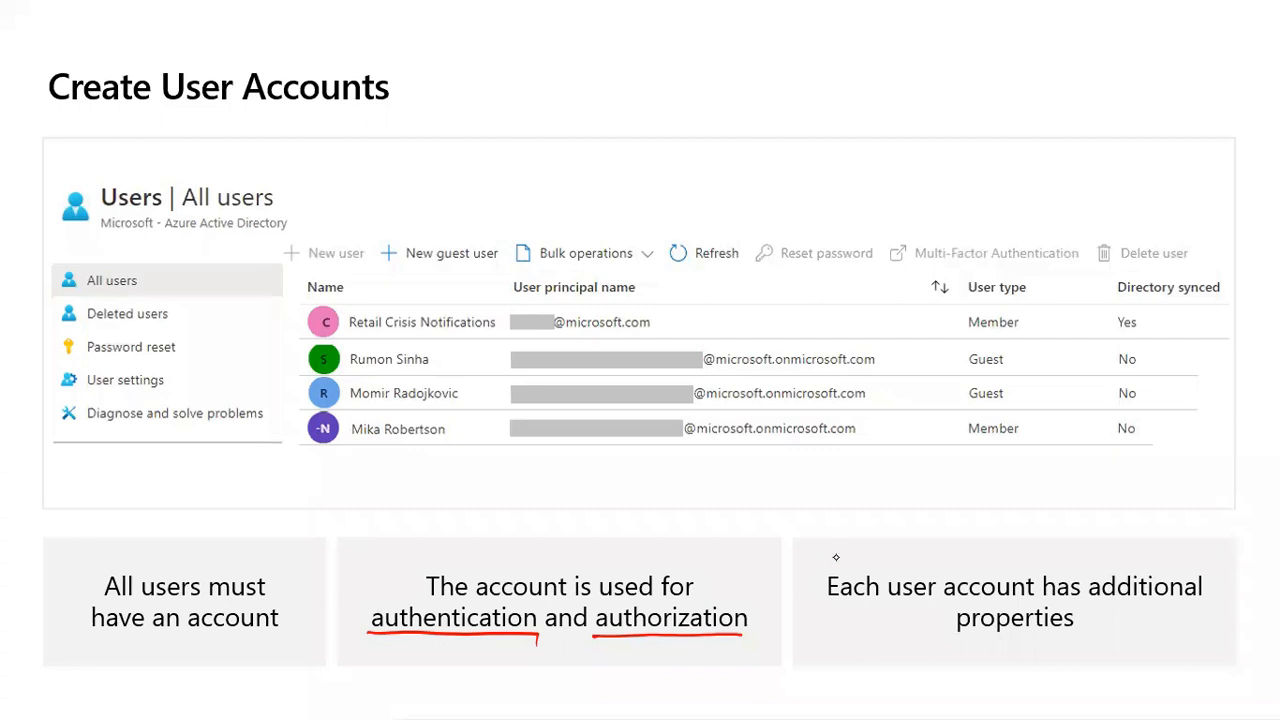
pyautogui.hotkey('alt', 'Tab')
pyautogui.hotkey('alt', 'Tab')
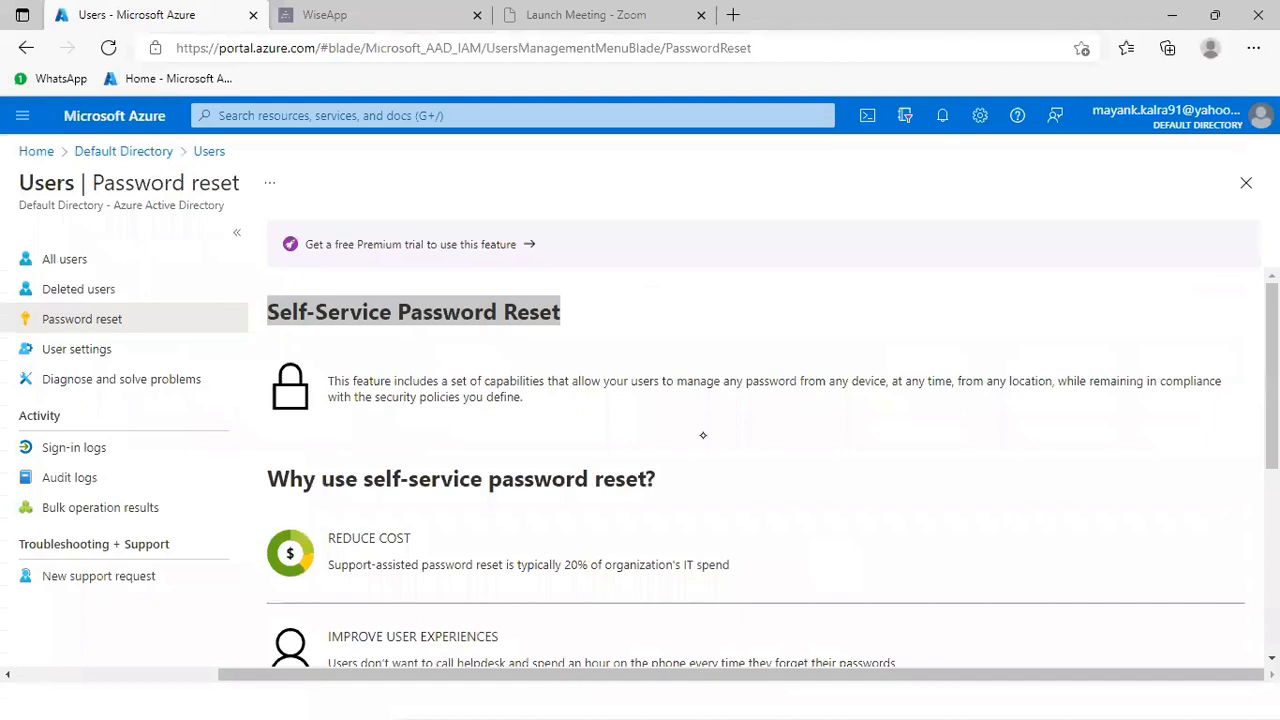
# Step: Open Default Directory's All users list and start a new user
pyautogui.click(158, 151)
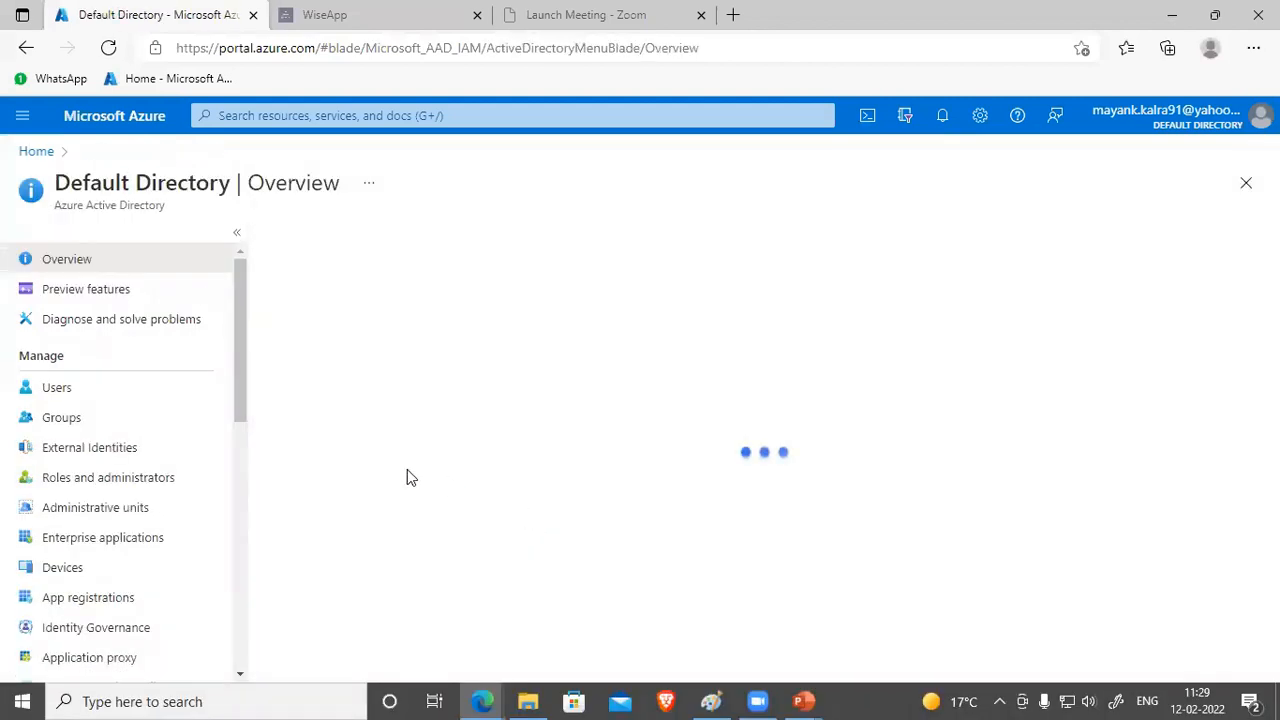
pyautogui.click(58, 390)
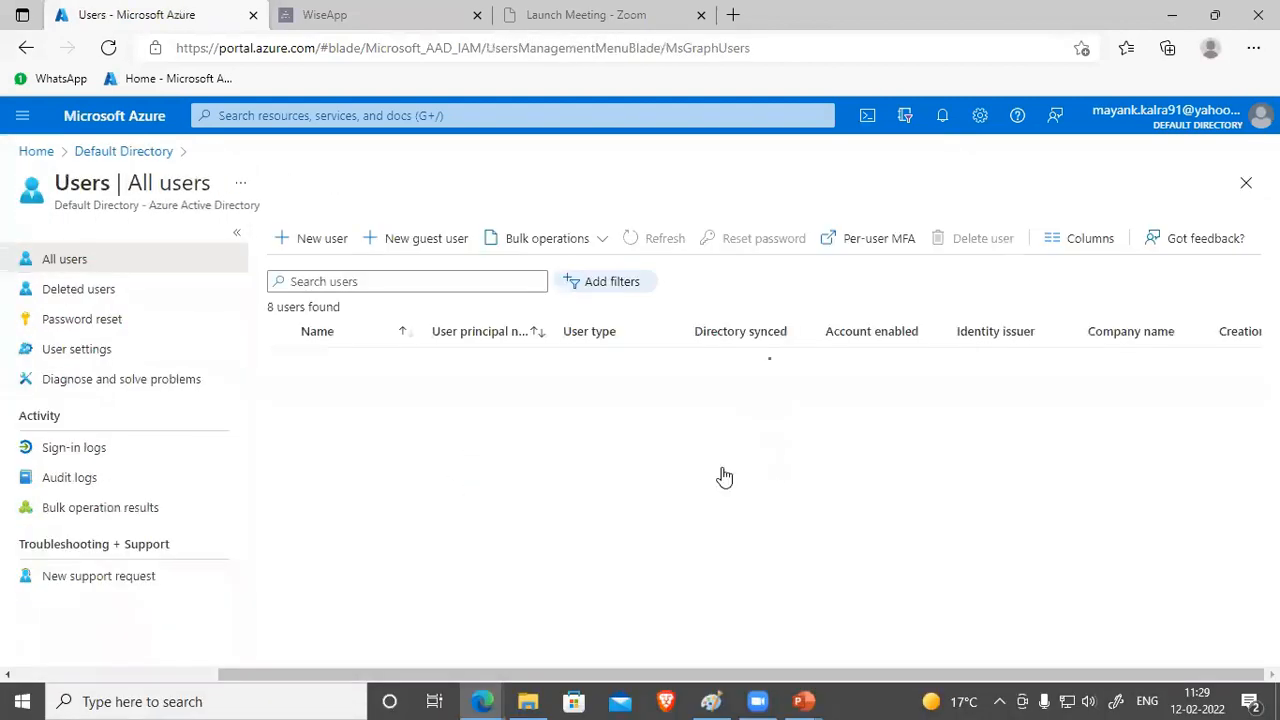
pyautogui.click(305, 238)
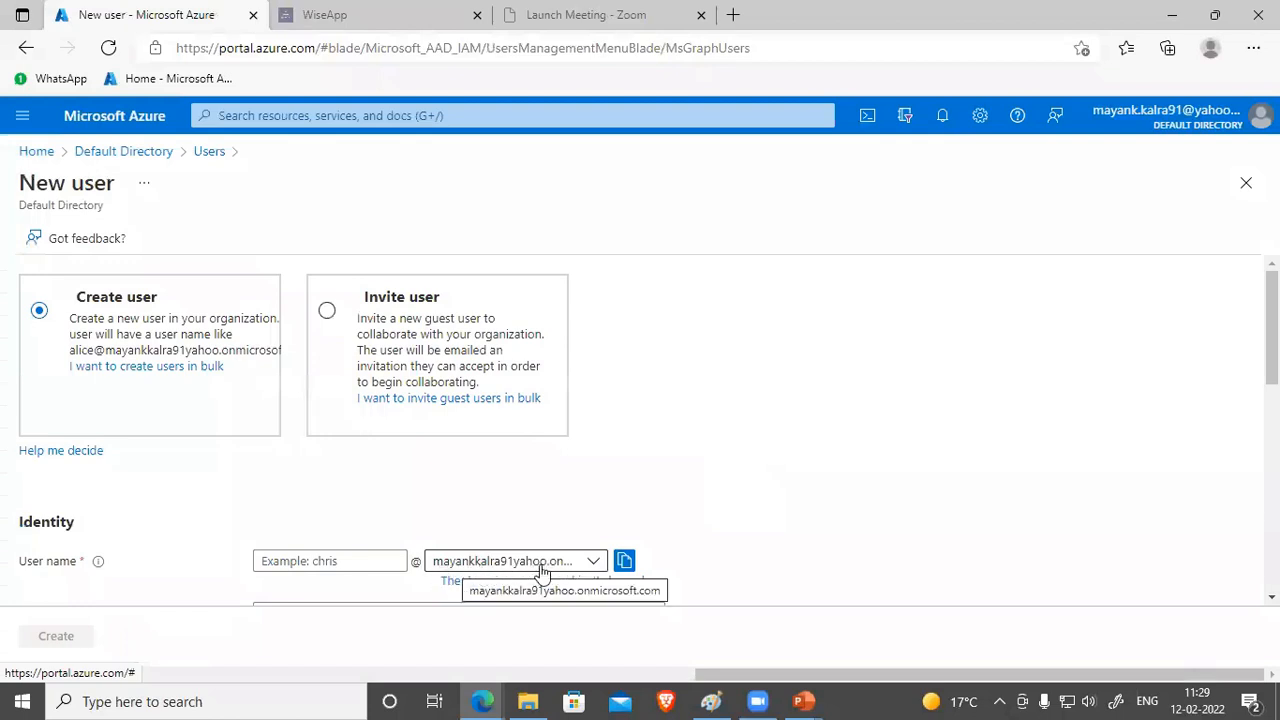
# Step: Highlight the primary domain on the Default Directory Overview, then reopen All users and New user
pyautogui.click(135, 153)
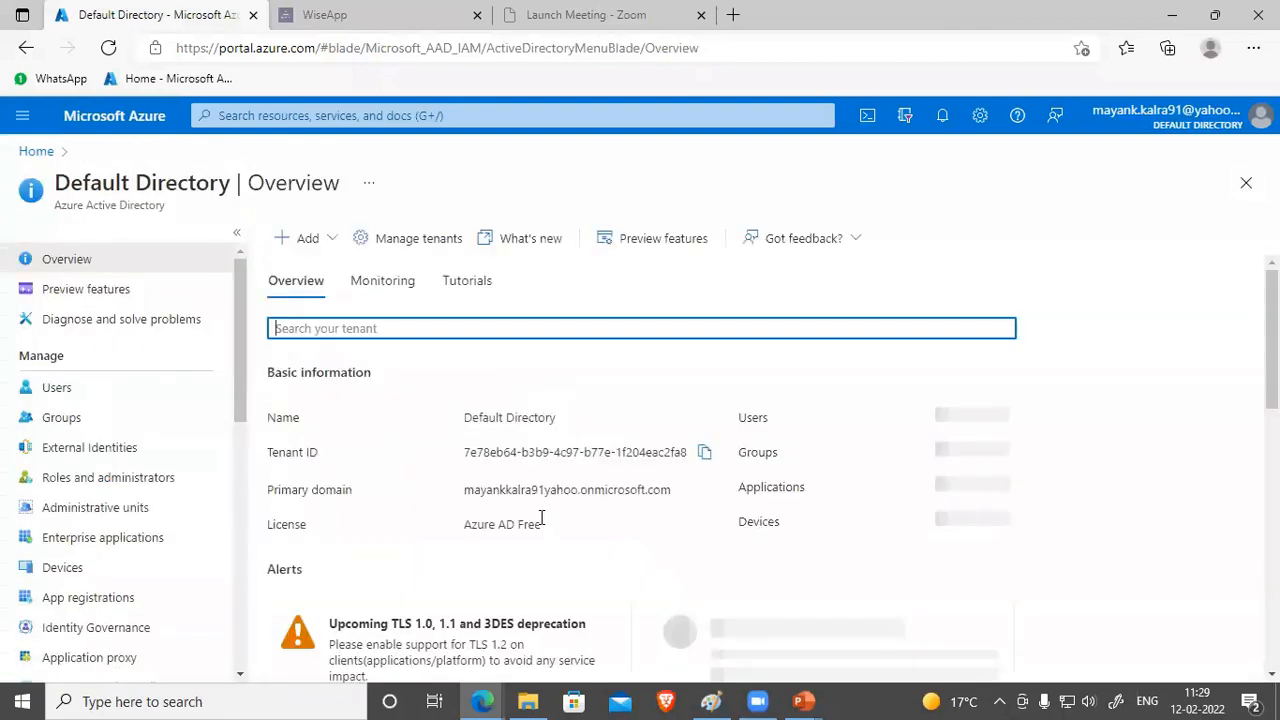
pyautogui.moveTo(463, 490); pyautogui.dragTo(578, 490)
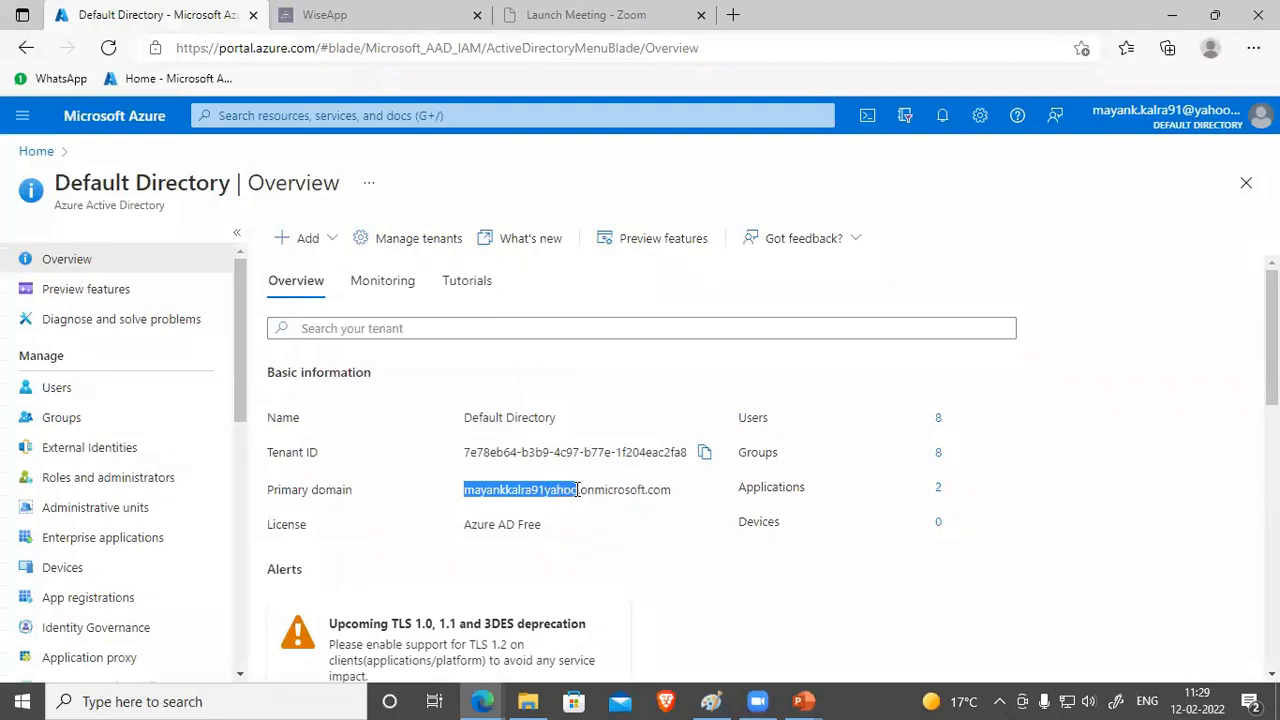
pyautogui.moveTo(580, 490); pyautogui.dragTo(455, 516)
pyautogui.click(442, 494)
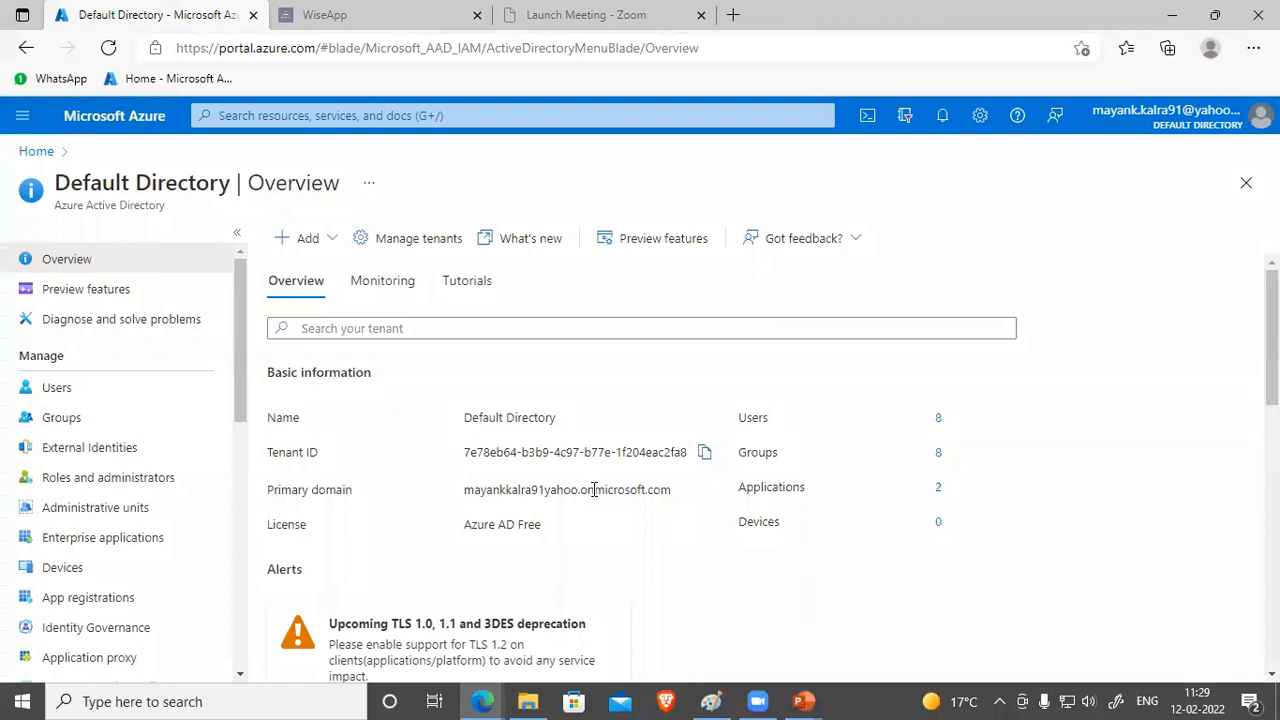
pyautogui.moveTo(238, 394); pyautogui.dragTo(238, 488)
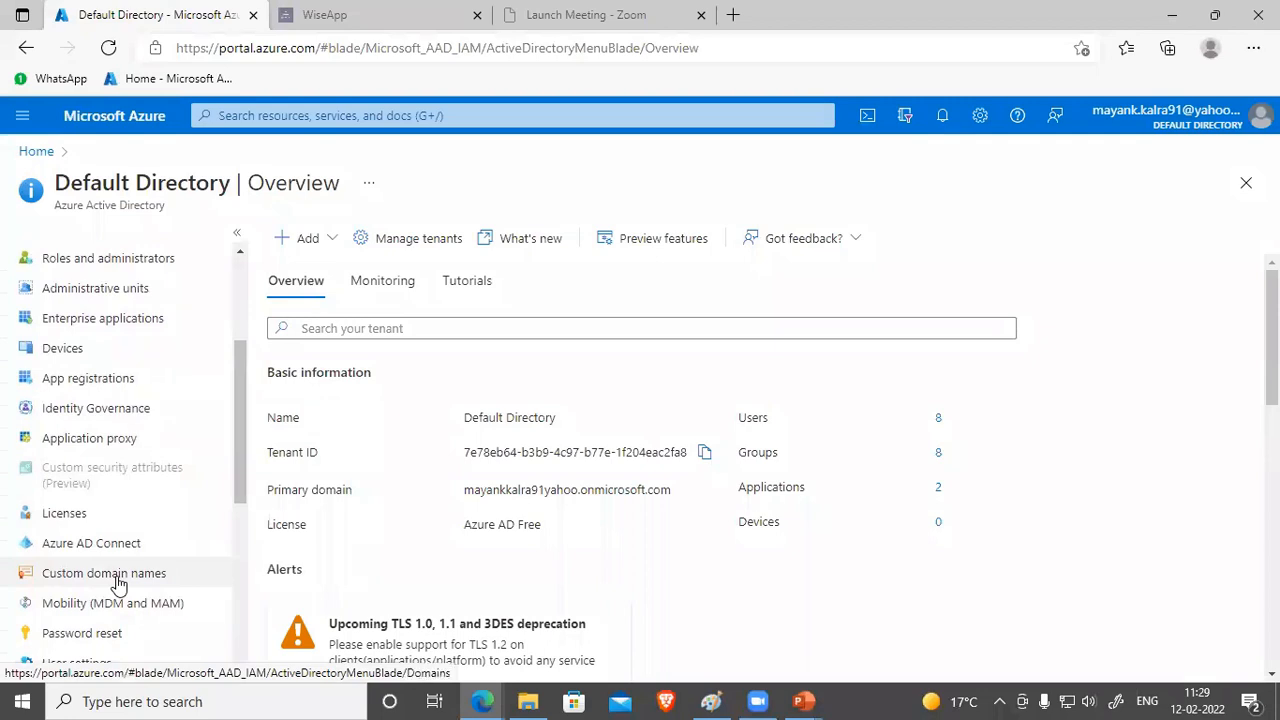
pyautogui.moveTo(236, 485); pyautogui.dragTo(236, 360)
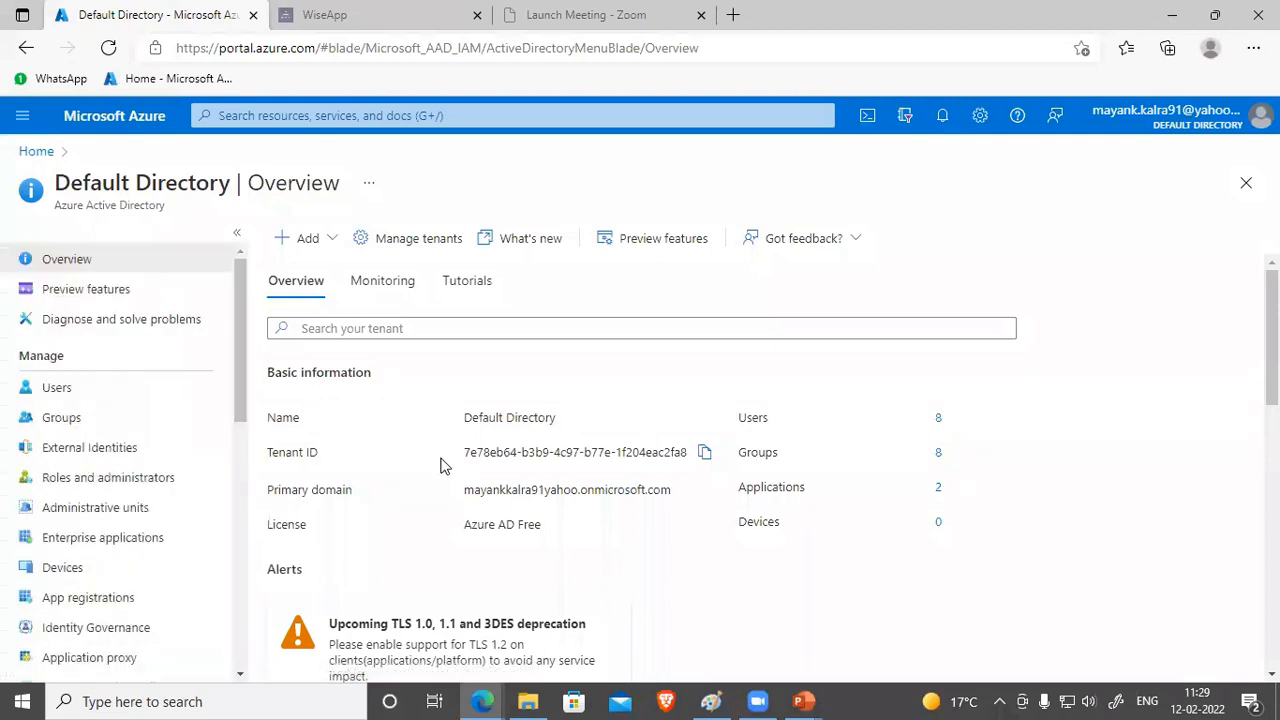
pyautogui.moveTo(673, 490); pyautogui.dragTo(443, 491)
pyautogui.click(455, 491)
pyautogui.click(72, 392)
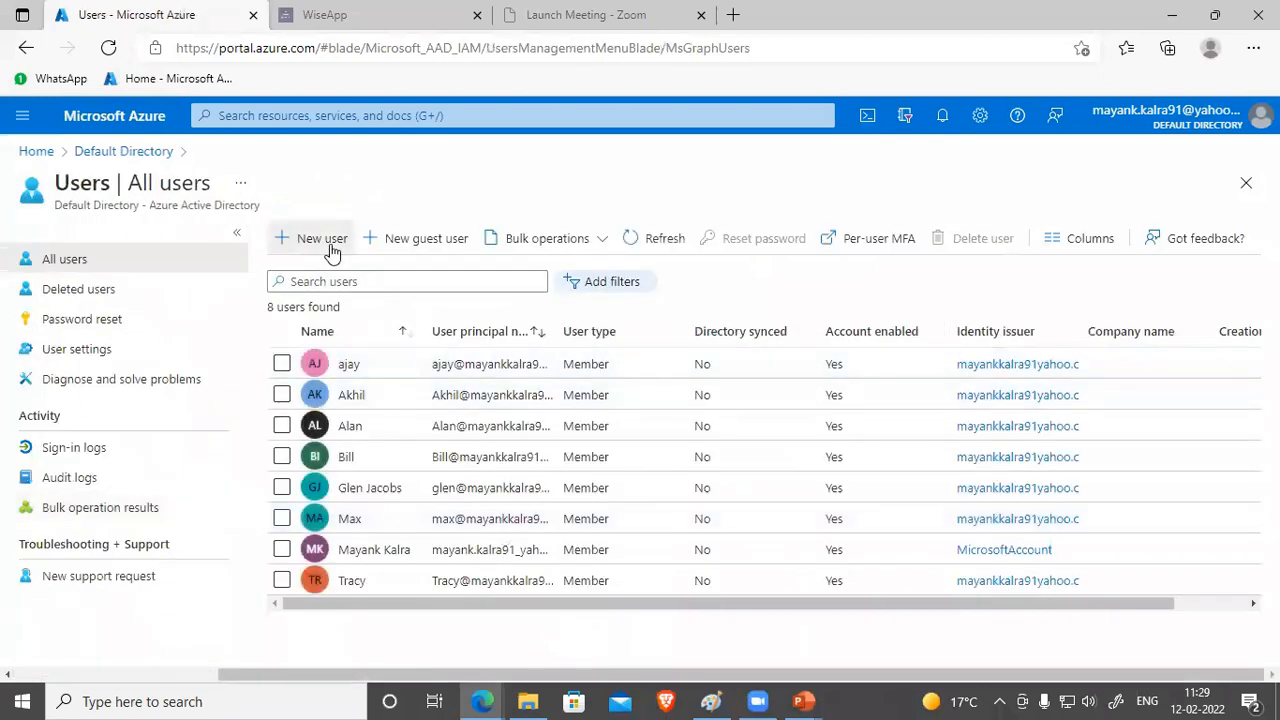
pyautogui.click(312, 238)
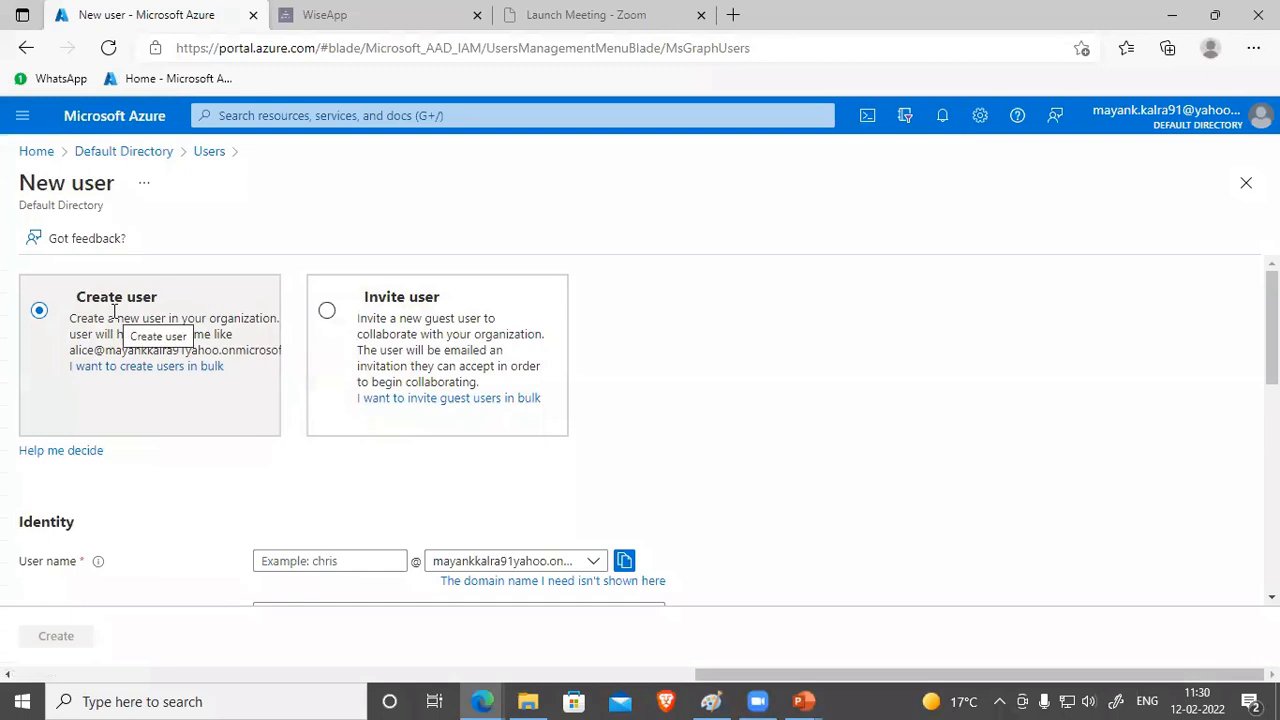
# Step: Switch the New user form to Invite user and review its Identity, Groups and roles, and Settings fields
pyautogui.scroll(-1, 272, 520)
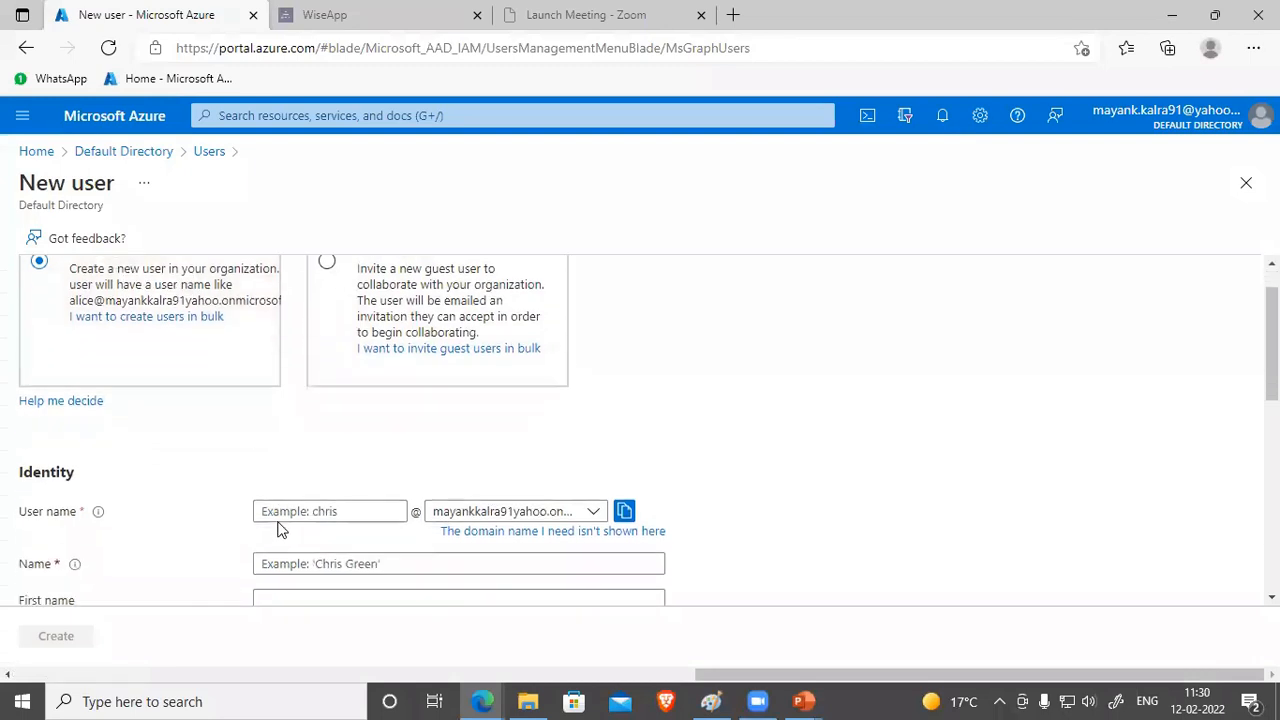
pyautogui.scroll(1, 277, 525)
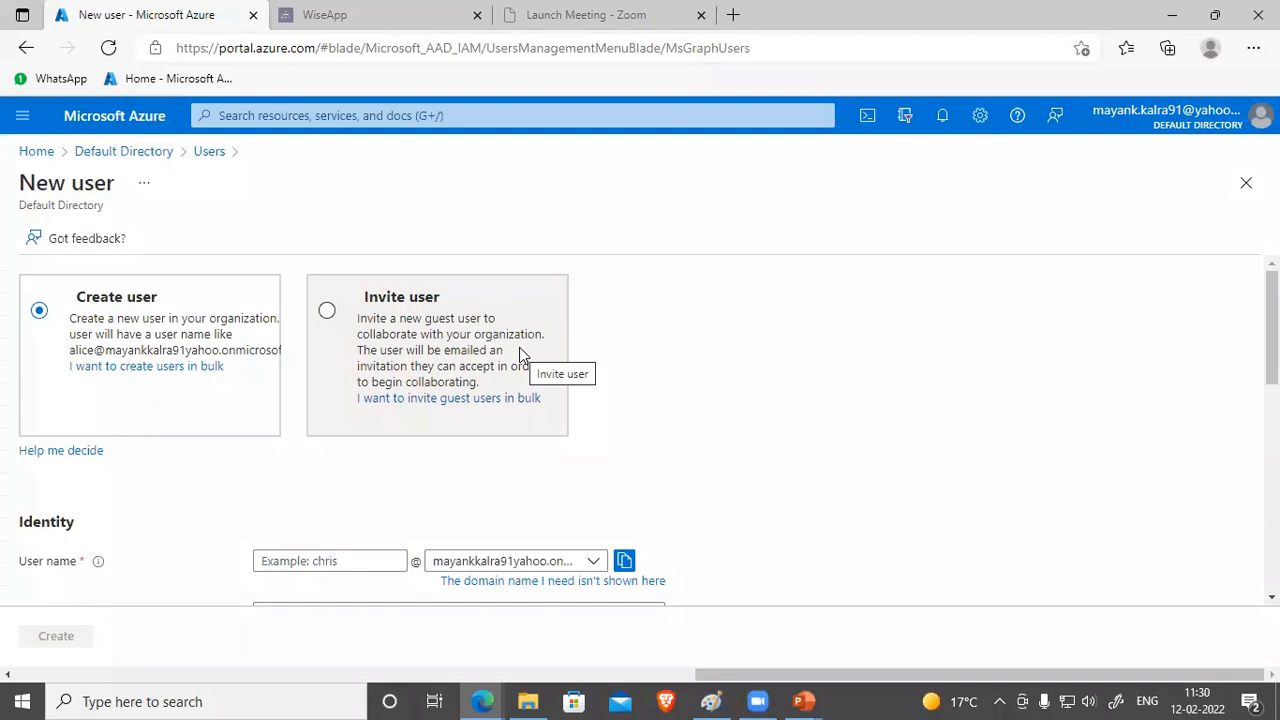
pyautogui.click(370, 295)
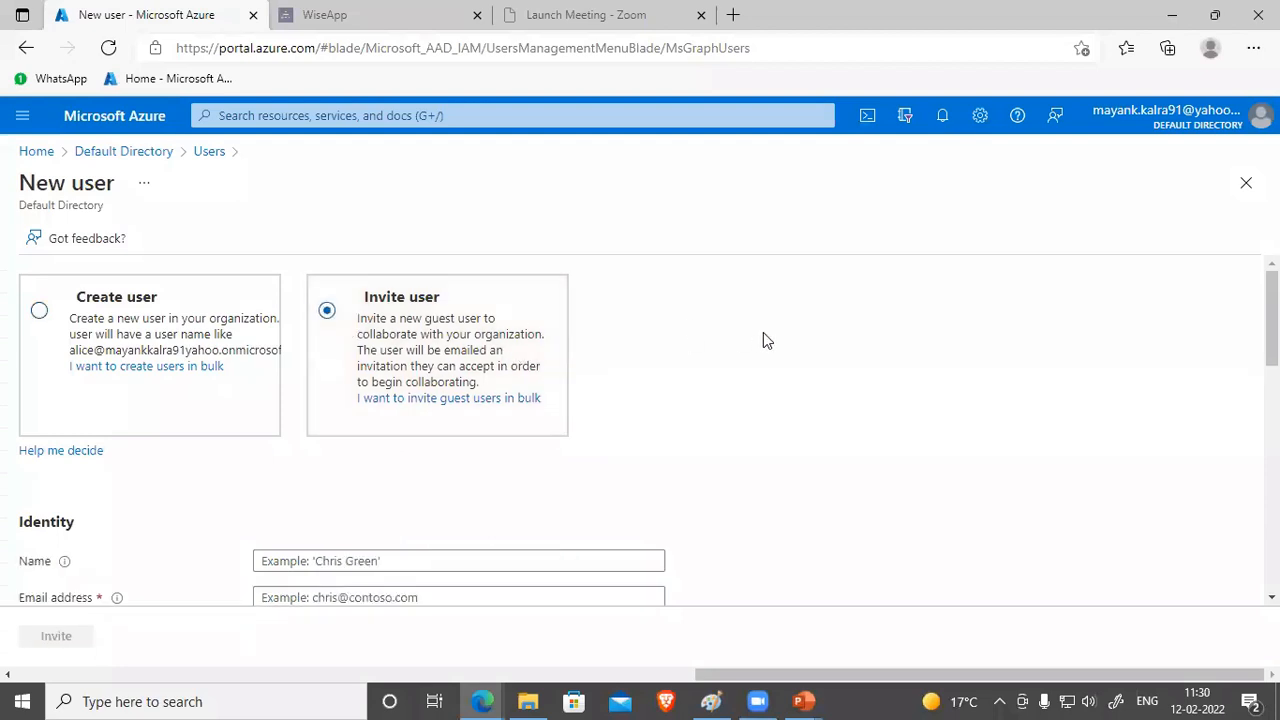
pyautogui.scroll(-1, 766, 355)
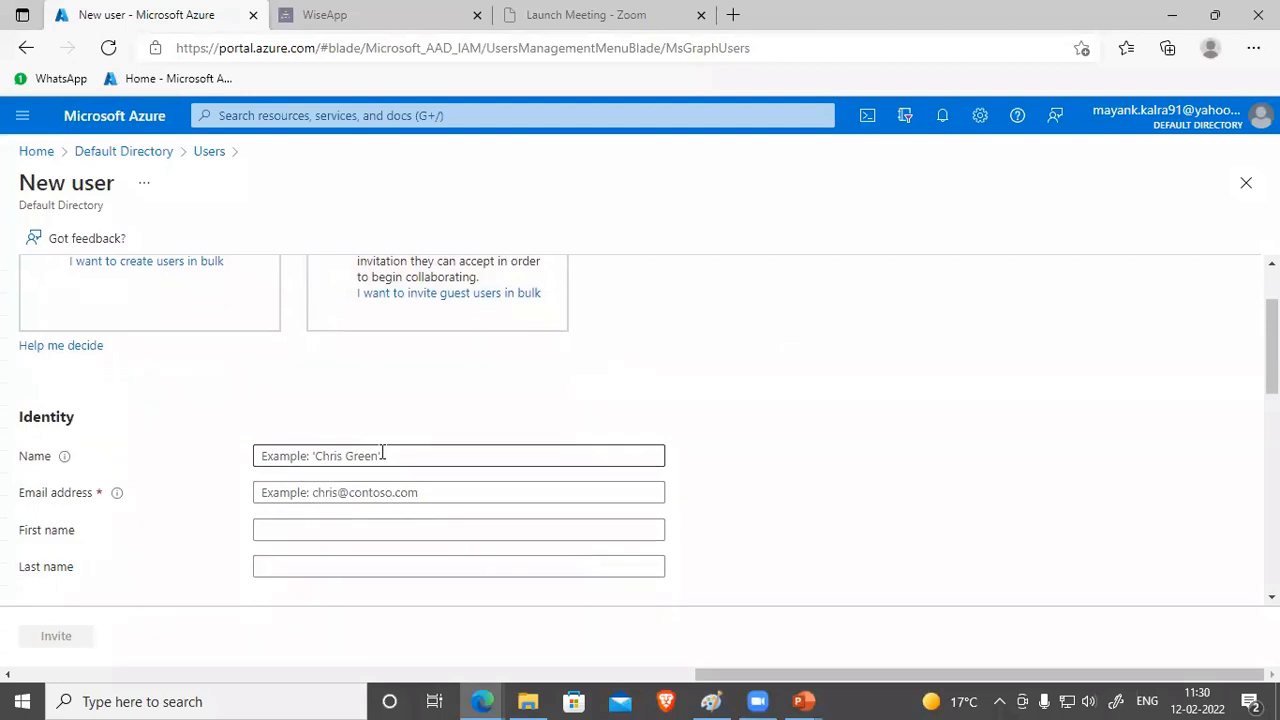
pyautogui.scroll(-1, 386, 486)
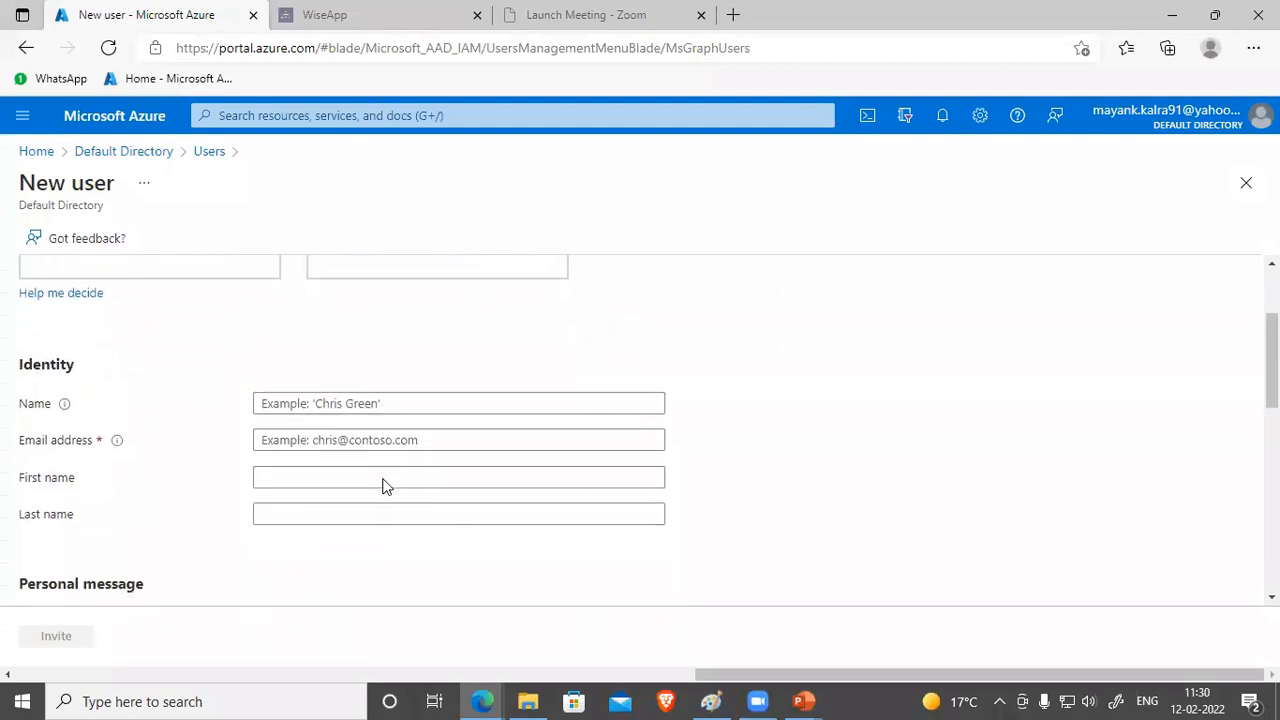
pyautogui.scroll(-5, 170, 580)
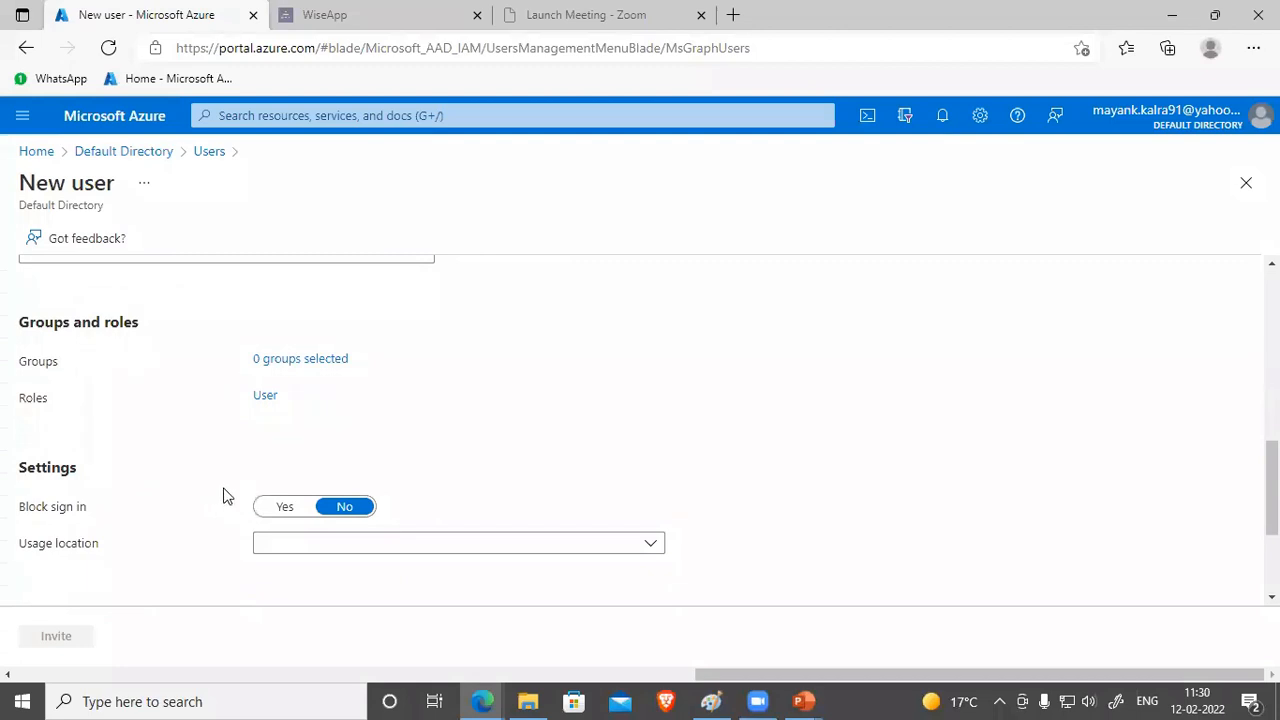
pyautogui.scroll(6, 226, 494)
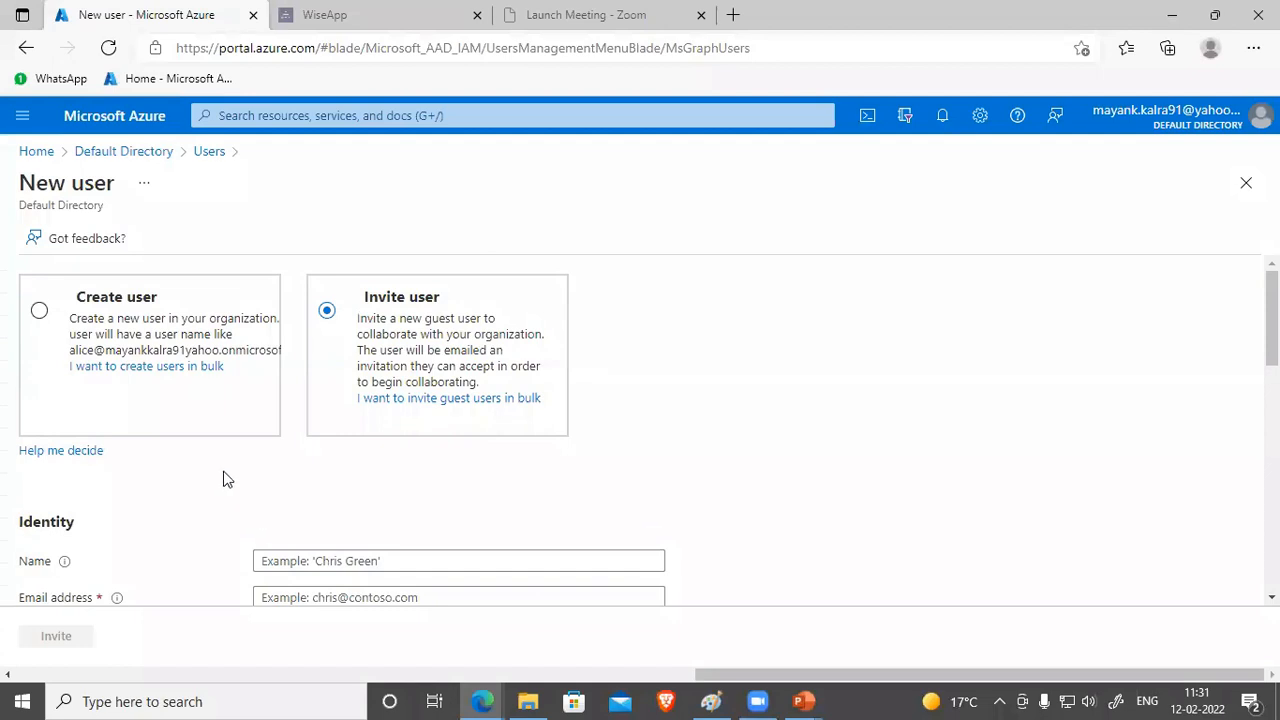
# Step: Switch back to Create user and enter the new user's user name and display name
pyautogui.click(28, 316)
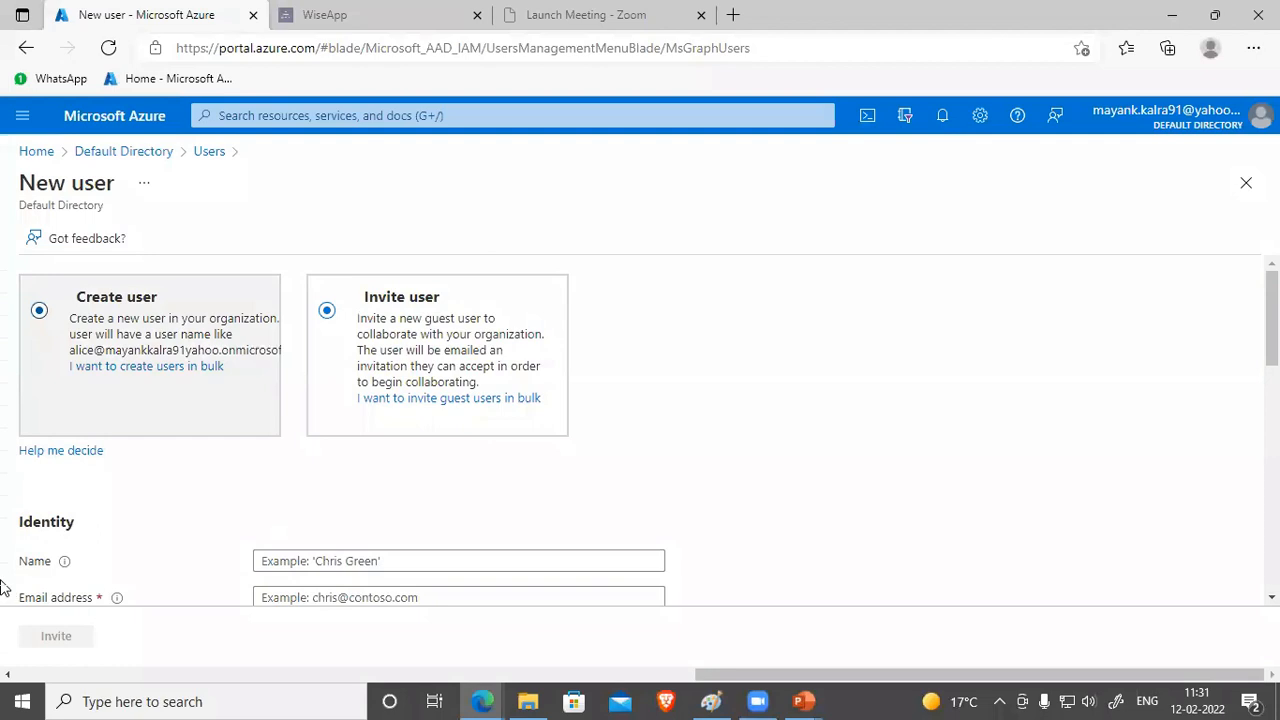
pyautogui.click(307, 562)
pyautogui.write('Bhaskar')
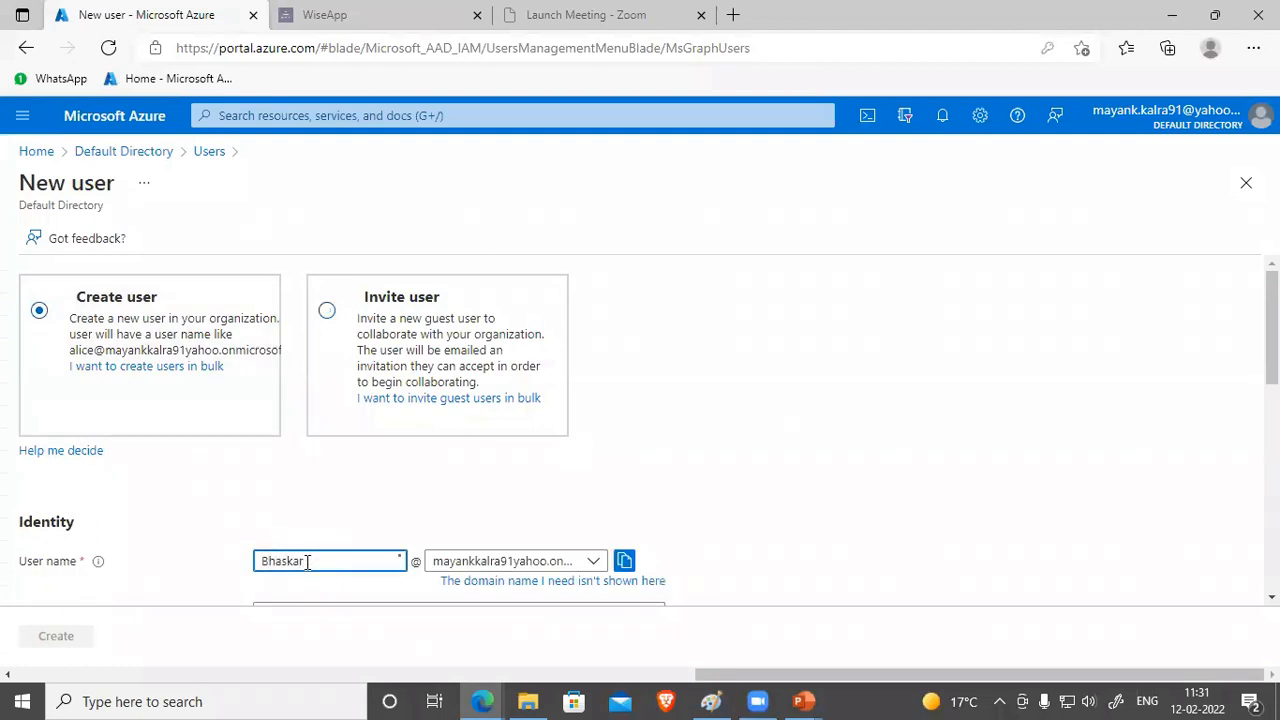
pyautogui.scroll(-1, 307, 562)
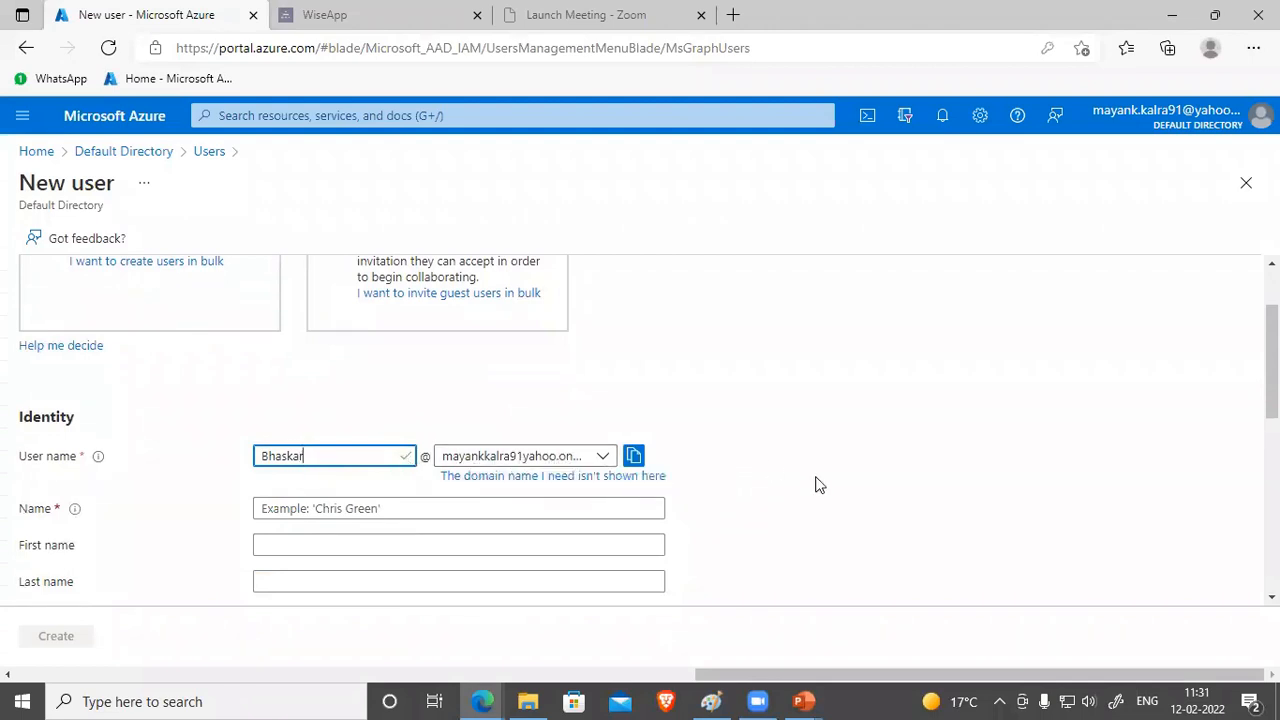
pyautogui.click(449, 503)
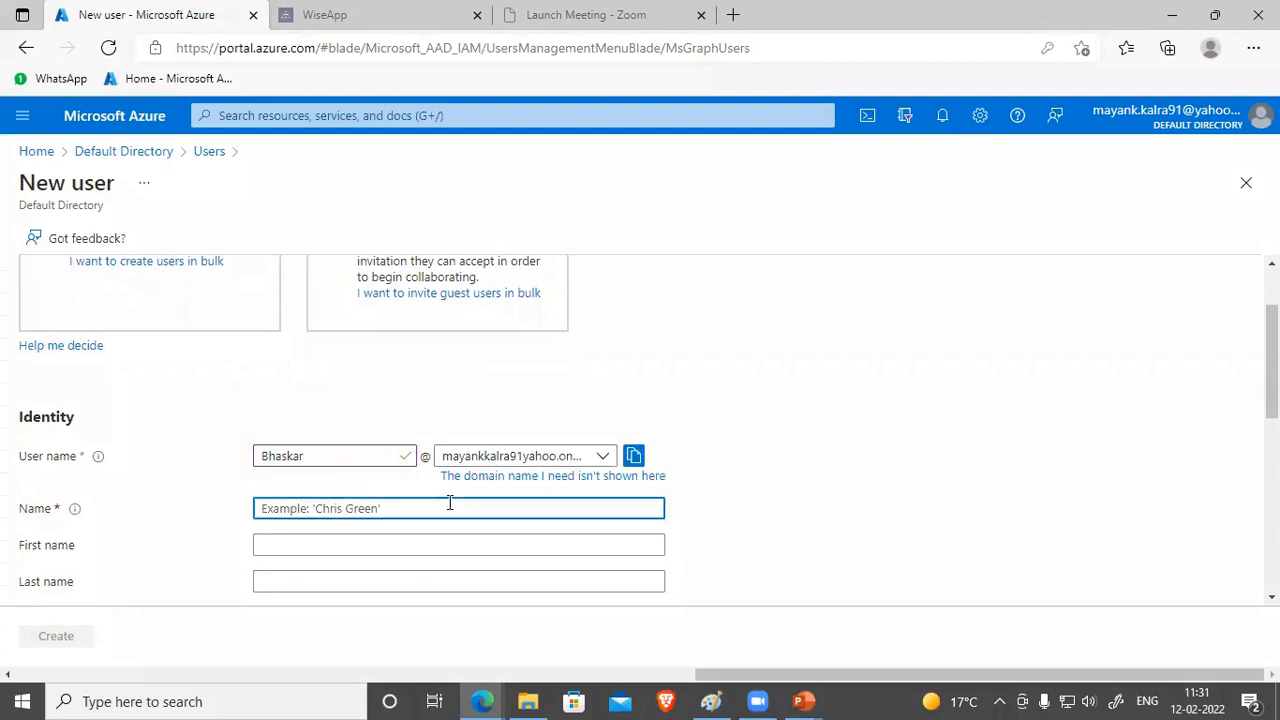
pyautogui.write('Bhaskar')
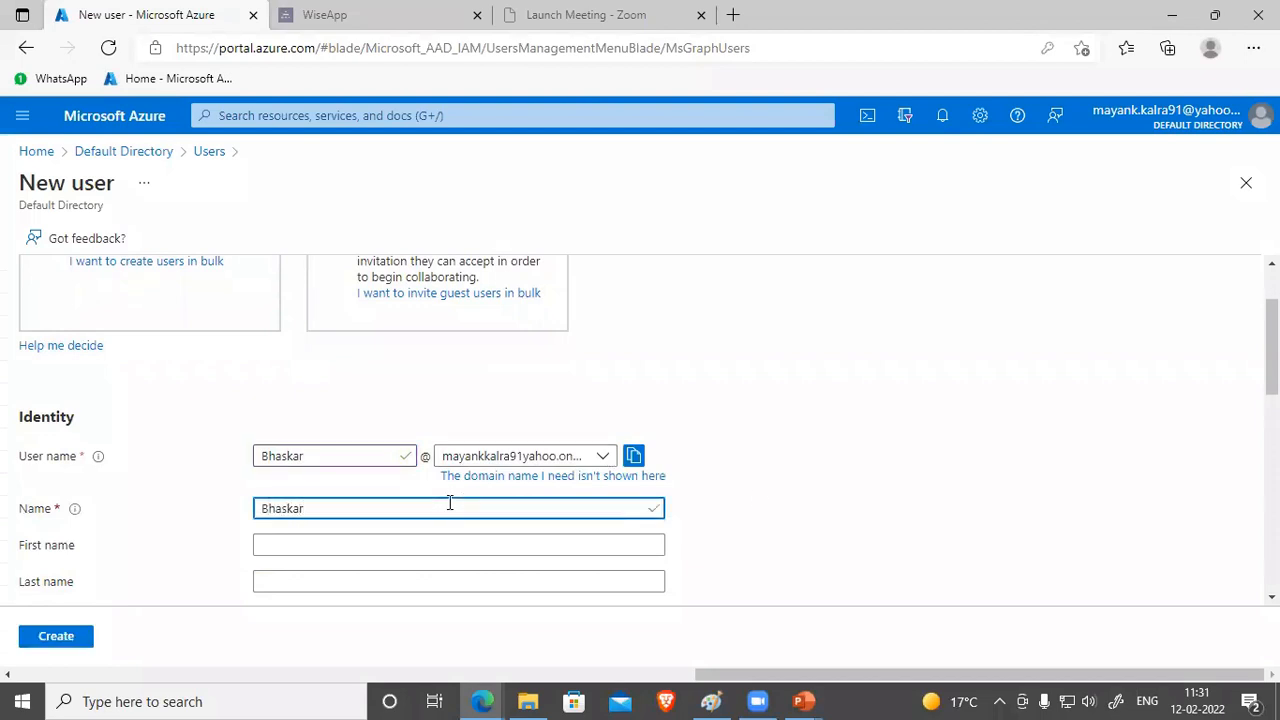
pyautogui.click(831, 489)
pyautogui.scroll(-1, 343, 437)
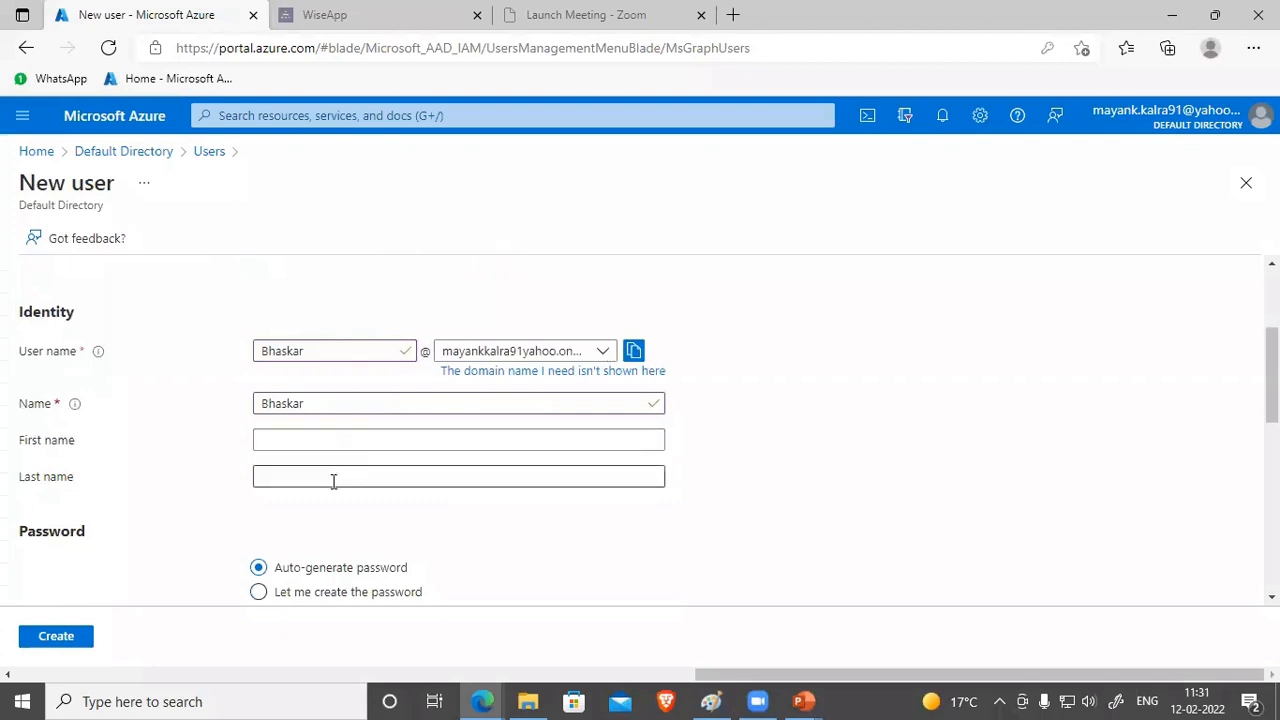
pyautogui.scroll(-1, 408, 463)
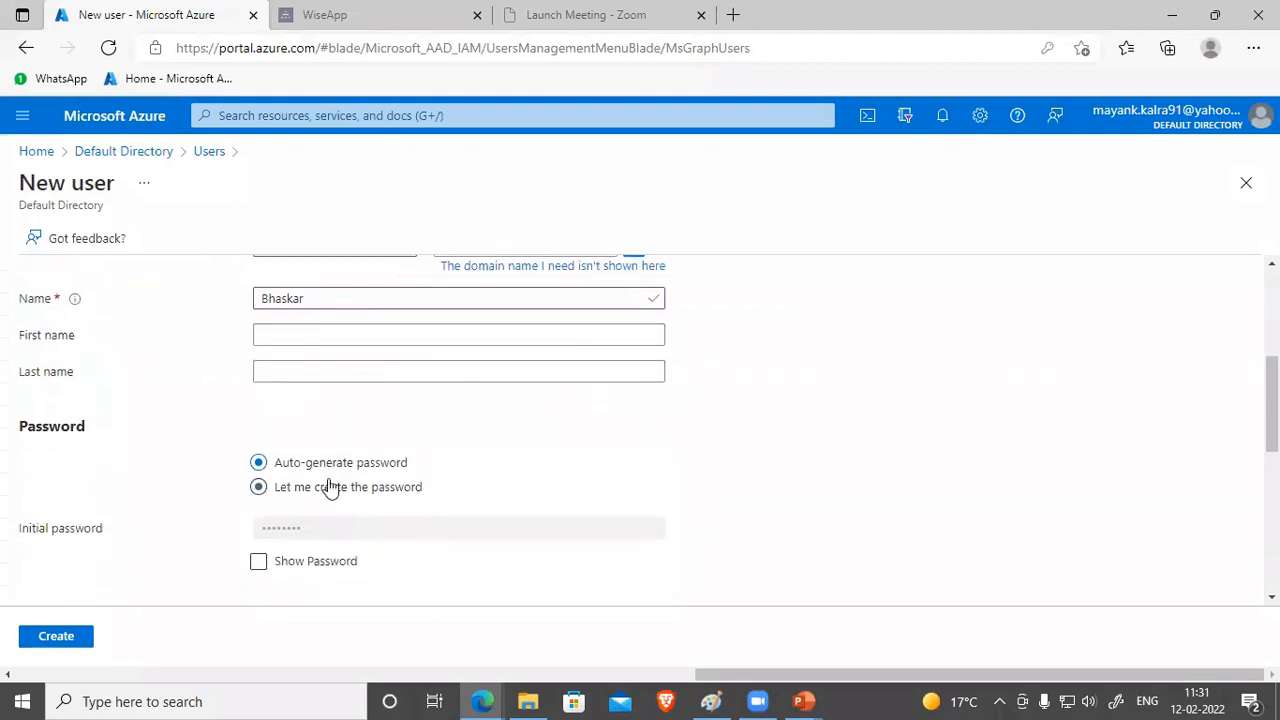
# Step: Reveal and select the auto-generated initial password, then create the user
pyautogui.click(259, 563)
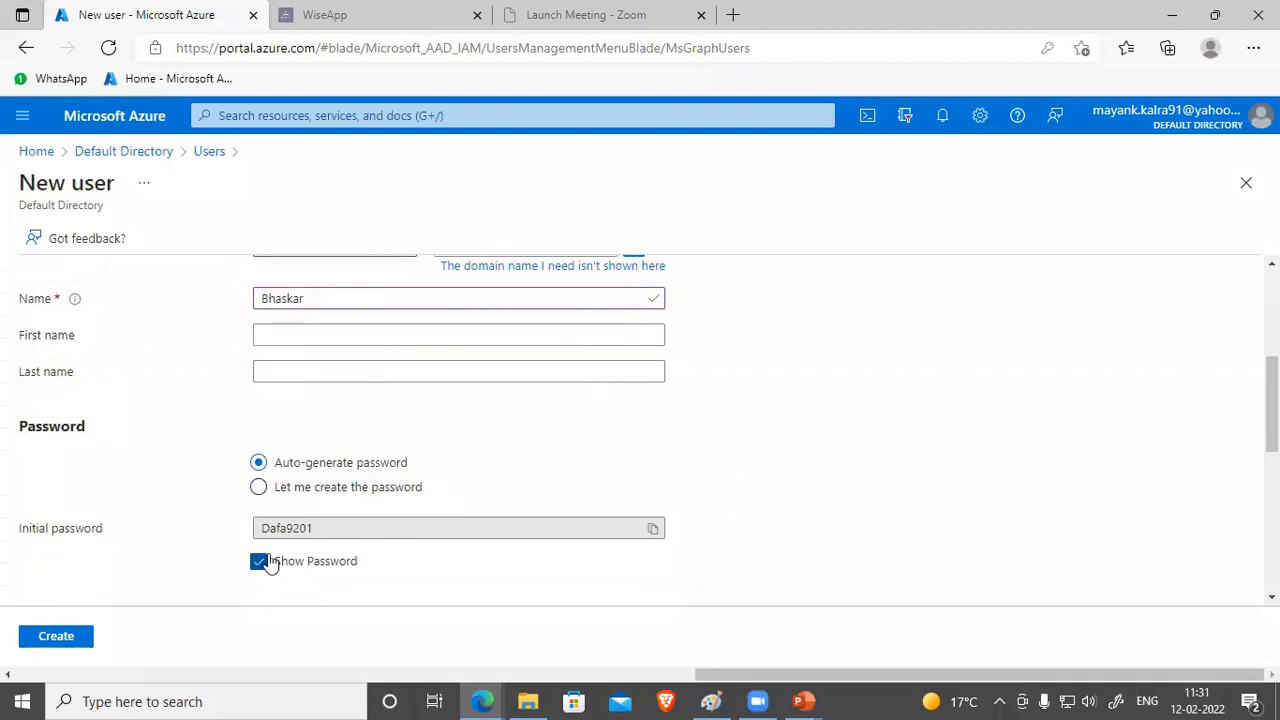
pyautogui.doubleClick(323, 528)
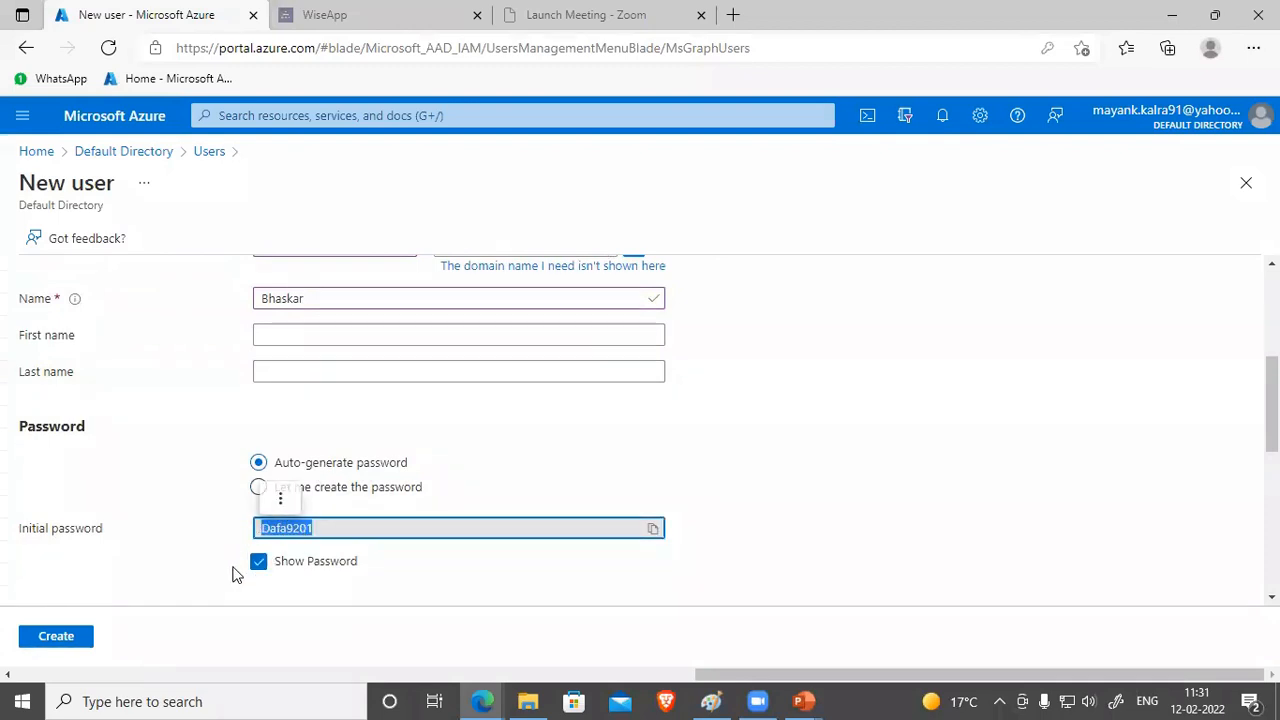
pyautogui.click(731, 495)
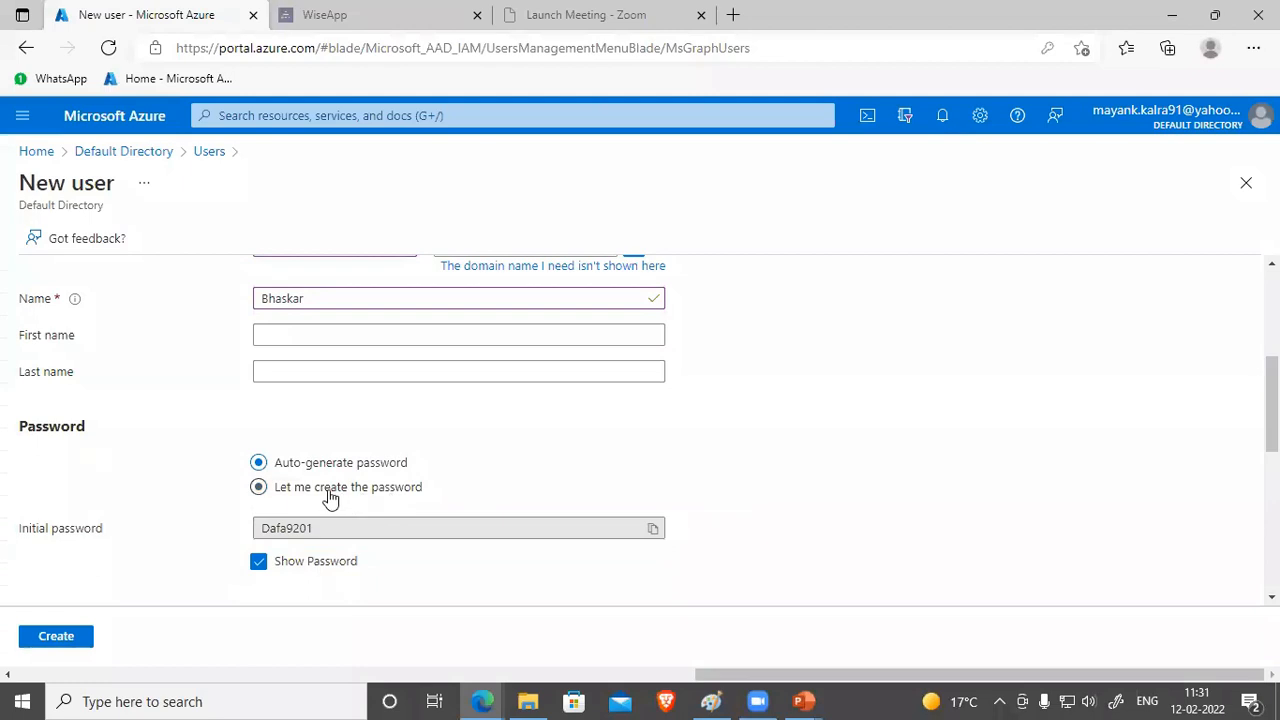
pyautogui.doubleClick(323, 528)
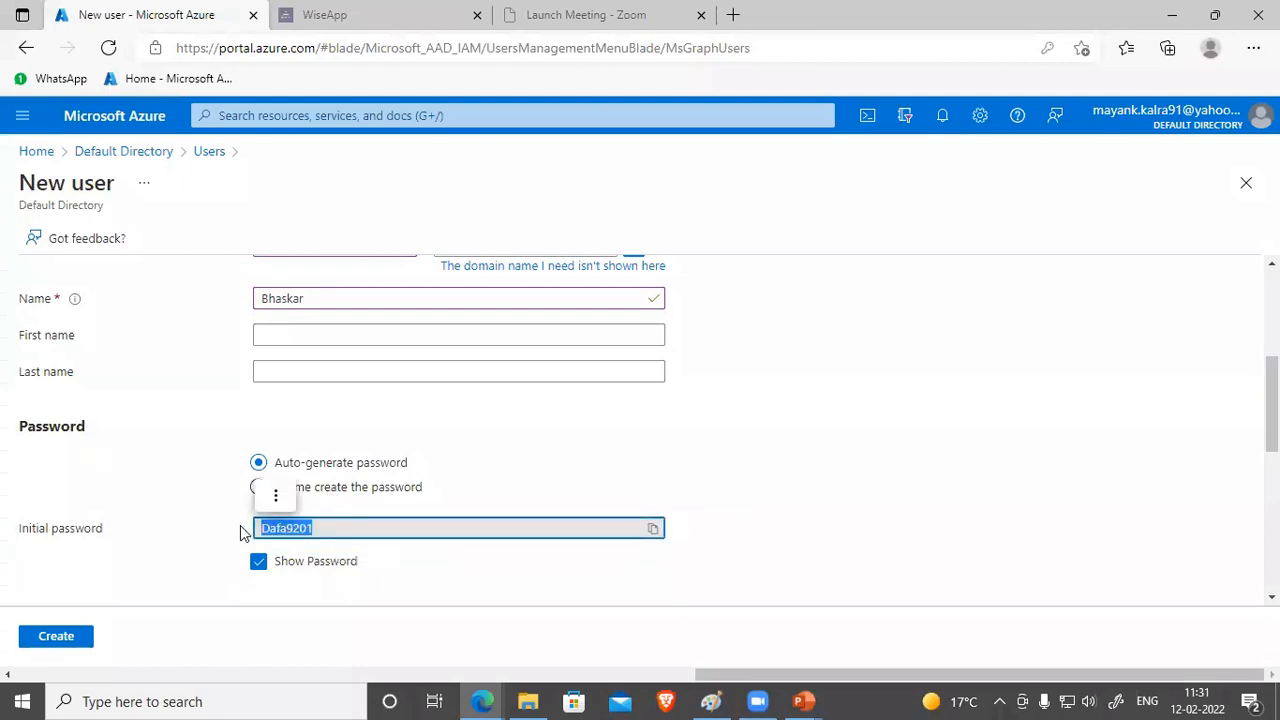
pyautogui.click(842, 620)
pyautogui.click(854, 423)
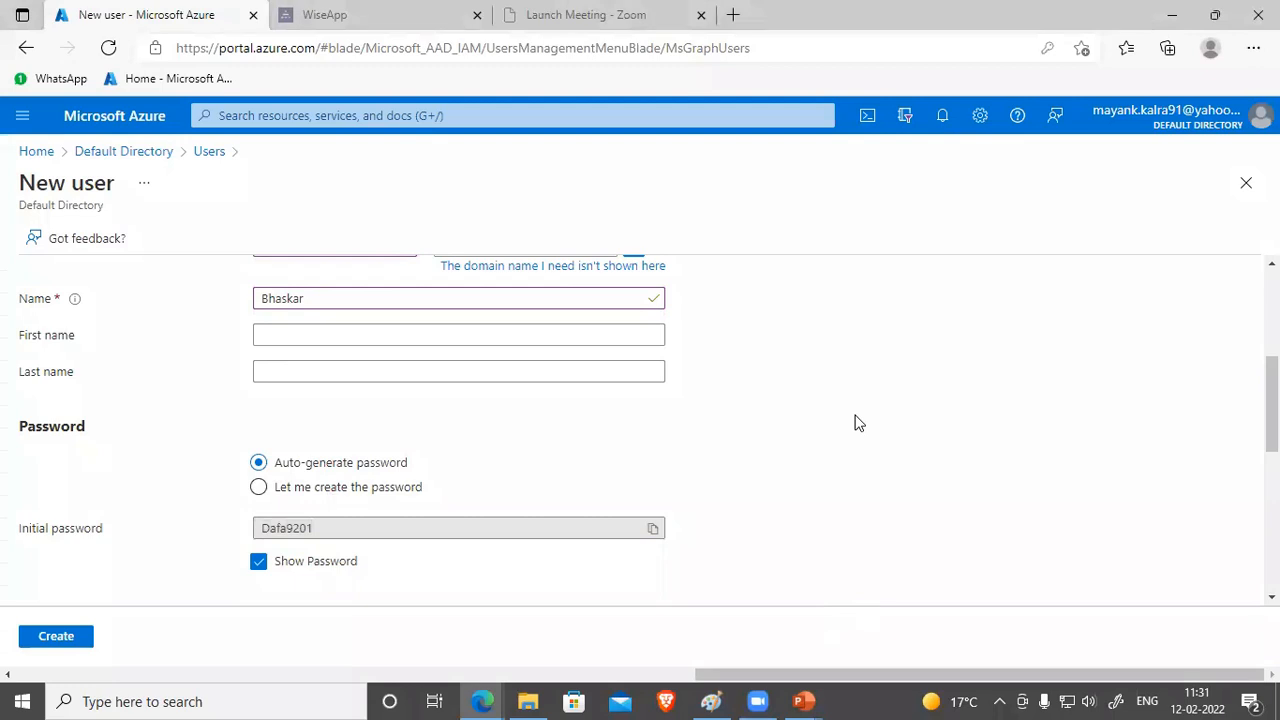
pyautogui.scroll(-1, 840, 465)
pyautogui.scroll(-2, 840, 465)
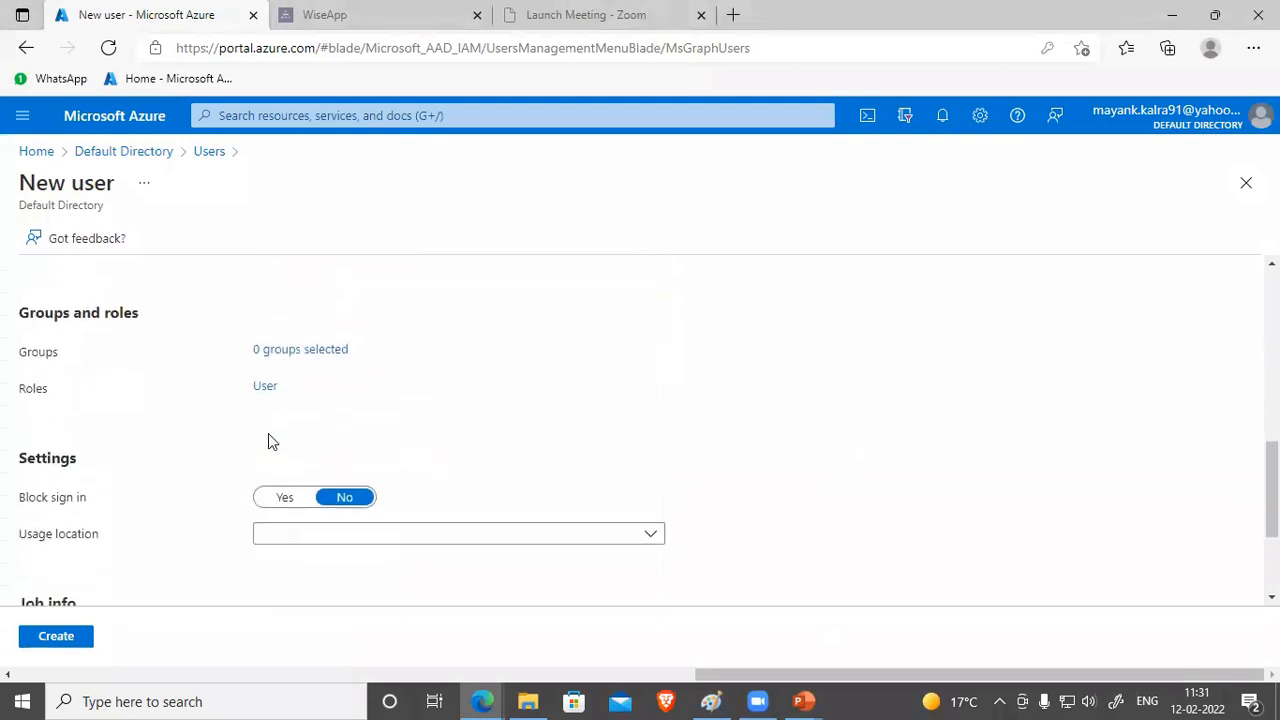
pyautogui.scroll(-2, 517, 421)
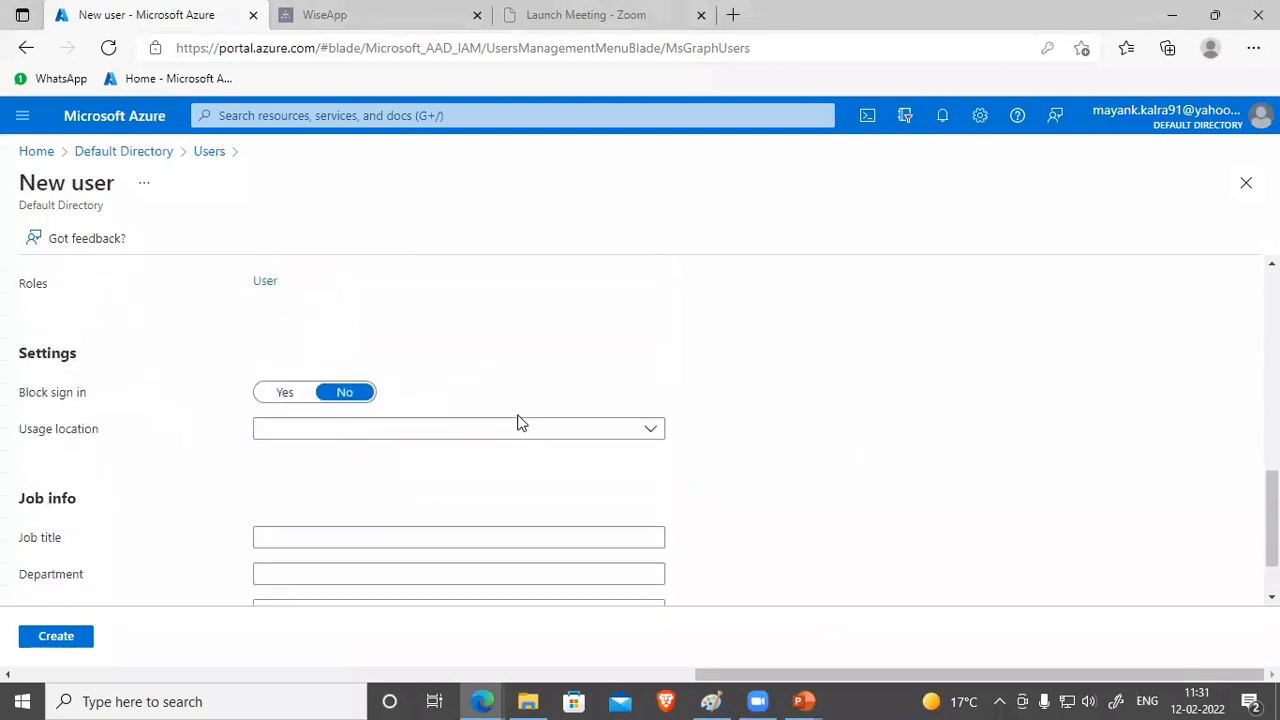
pyautogui.click(73, 638)
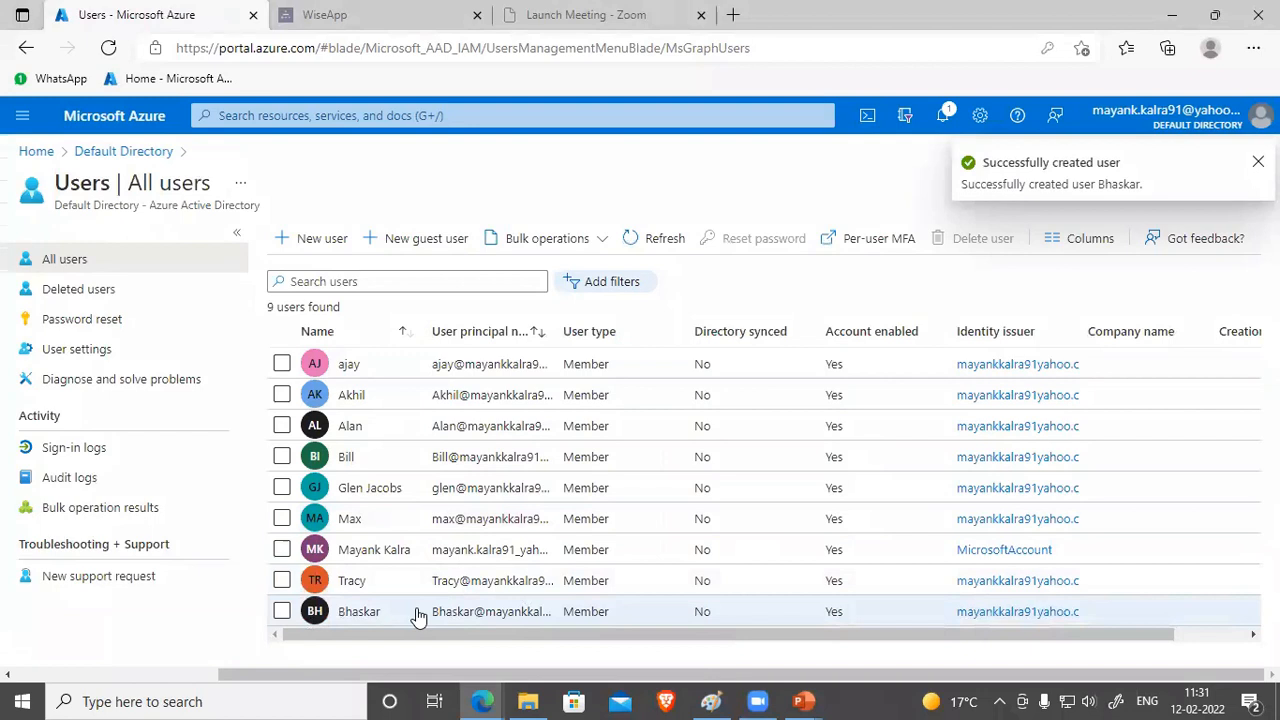
# Step: Open the new user's profile in Edit mode, scroll its fields, and return to read-only view
pyautogui.click(366, 618)
pyautogui.click(362, 612)
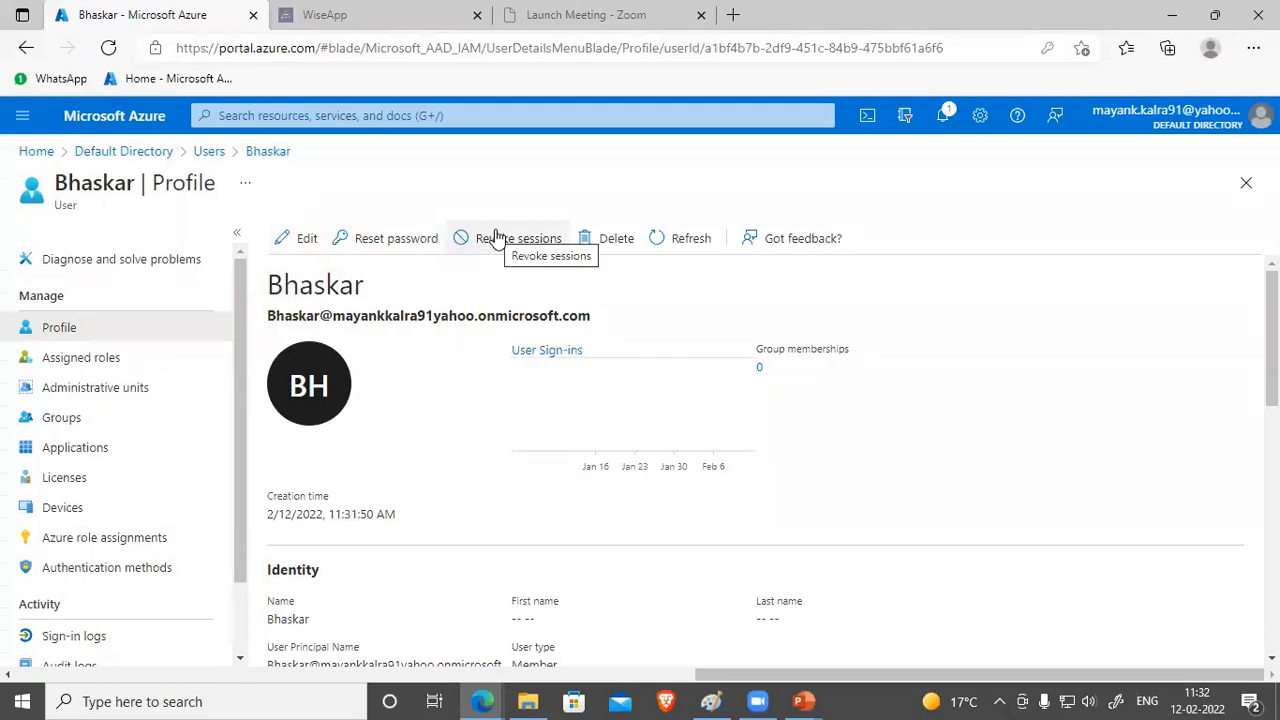
pyautogui.click(304, 240)
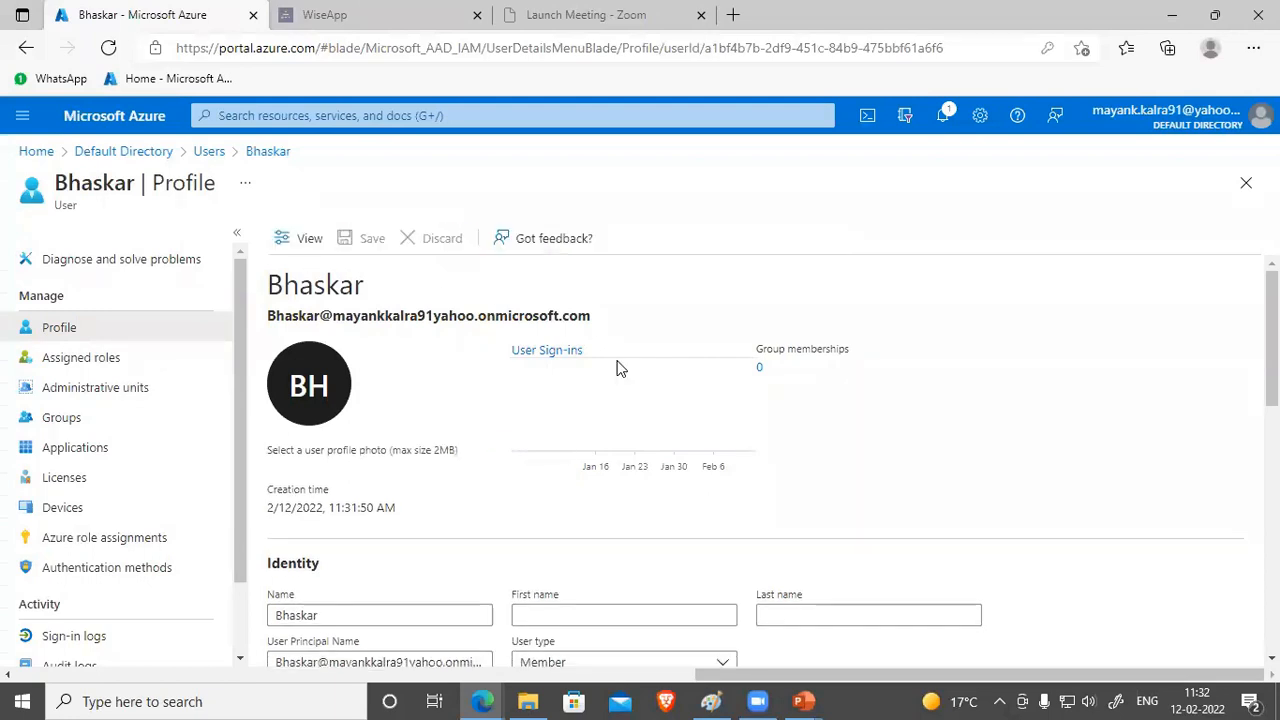
pyautogui.scroll(-5, 618, 368)
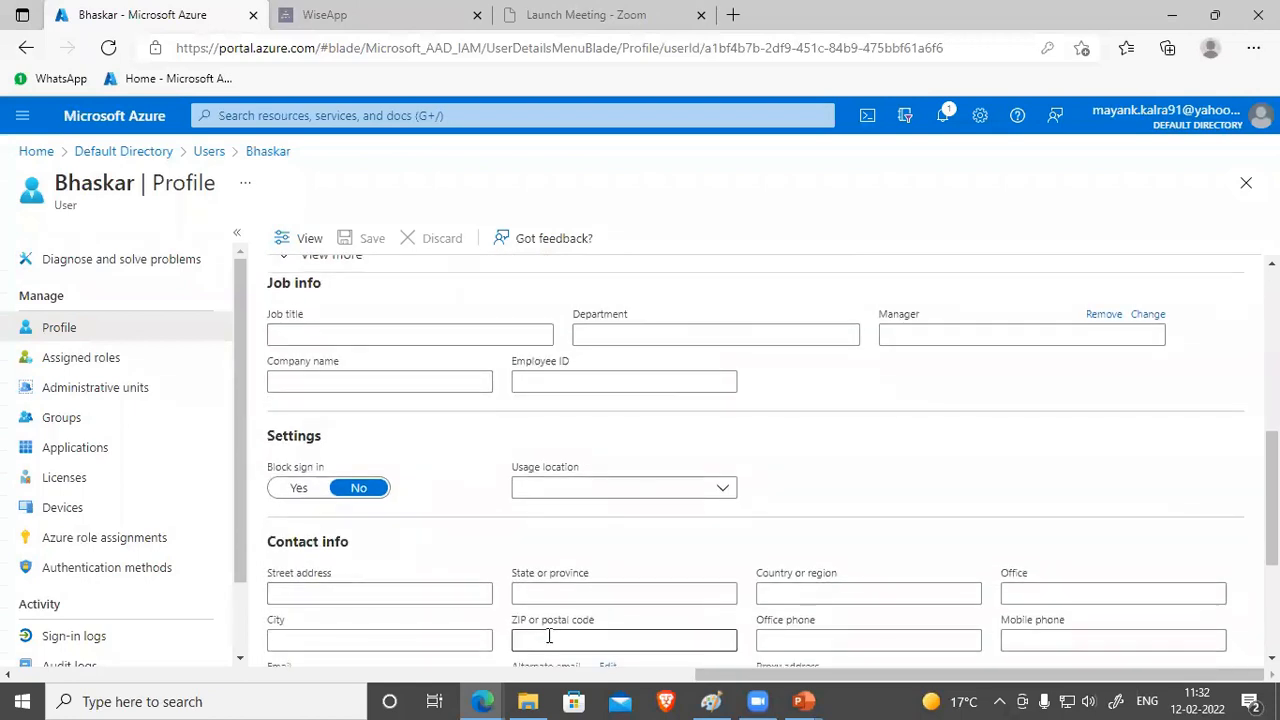
pyautogui.scroll(-3, 714, 542)
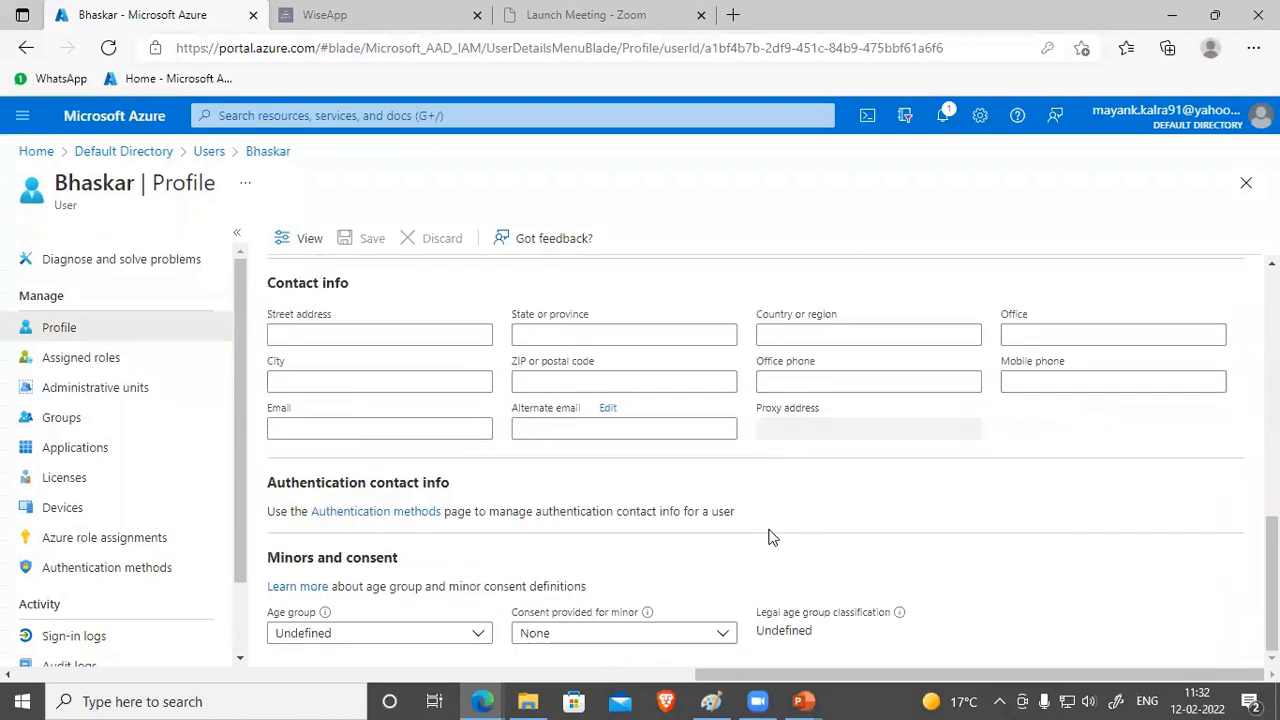
pyautogui.scroll(1, 768, 538)
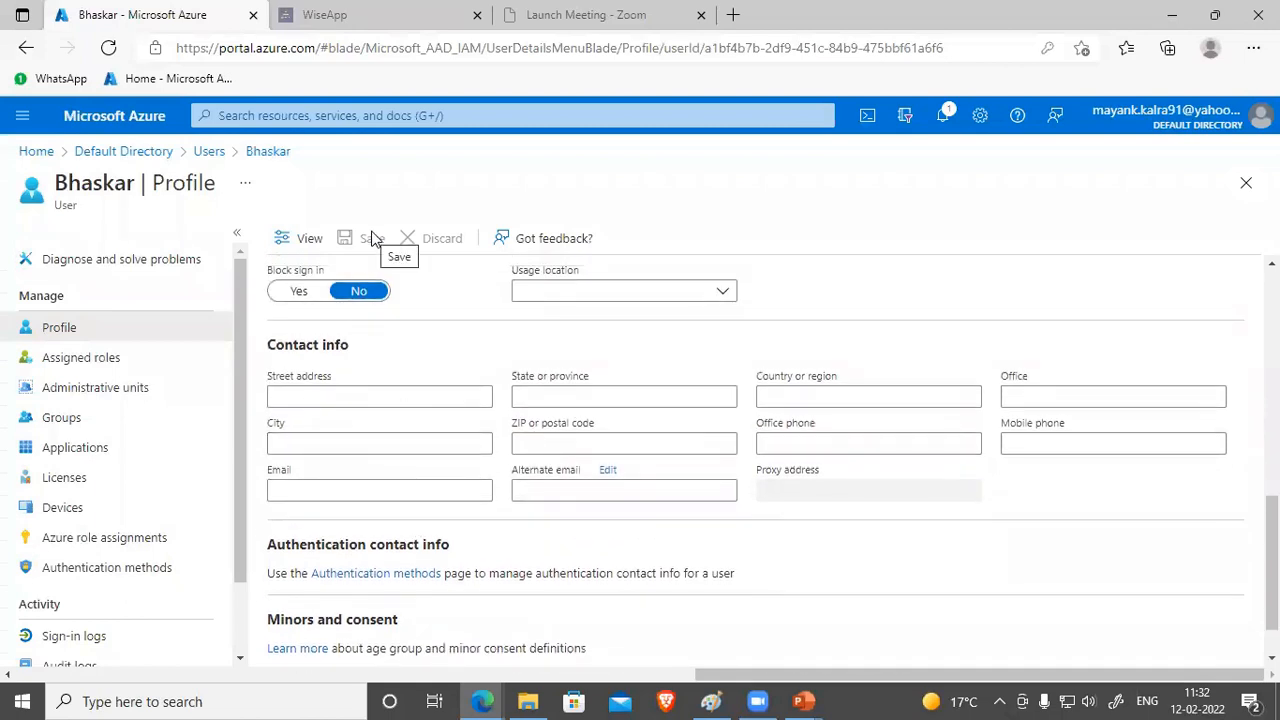
pyautogui.scroll(8, 477, 506)
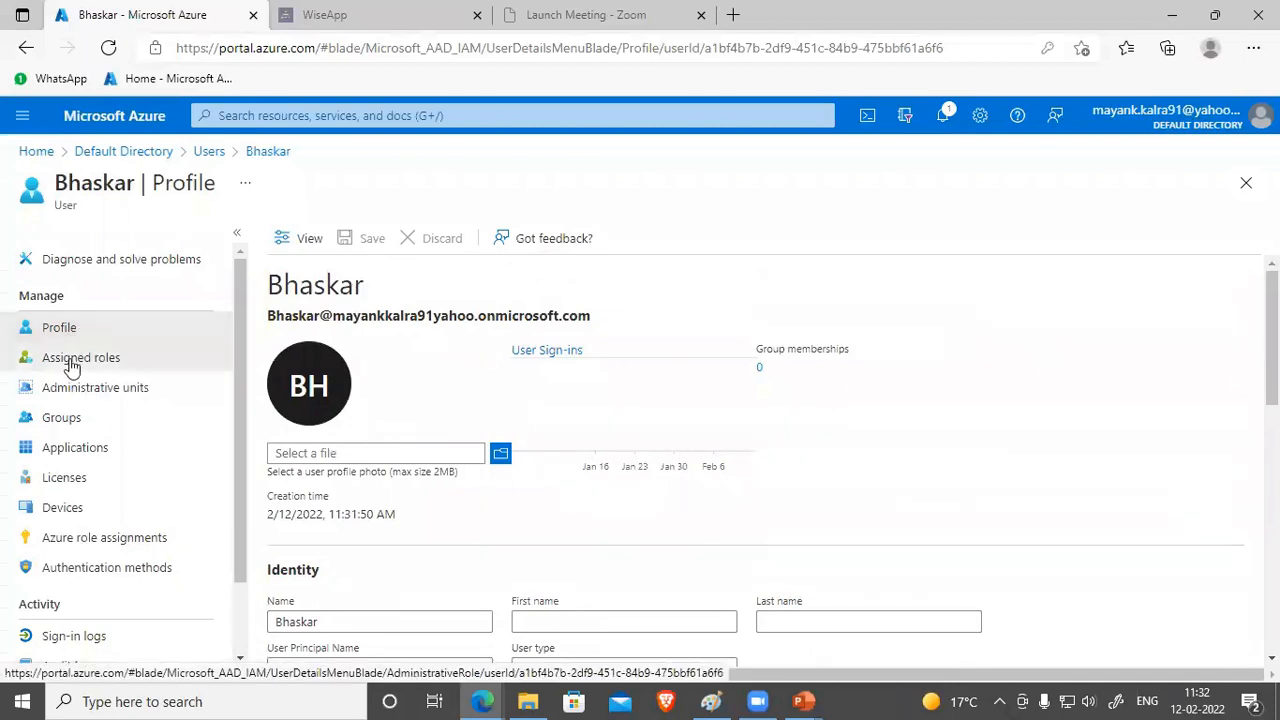
pyautogui.click(108, 331)
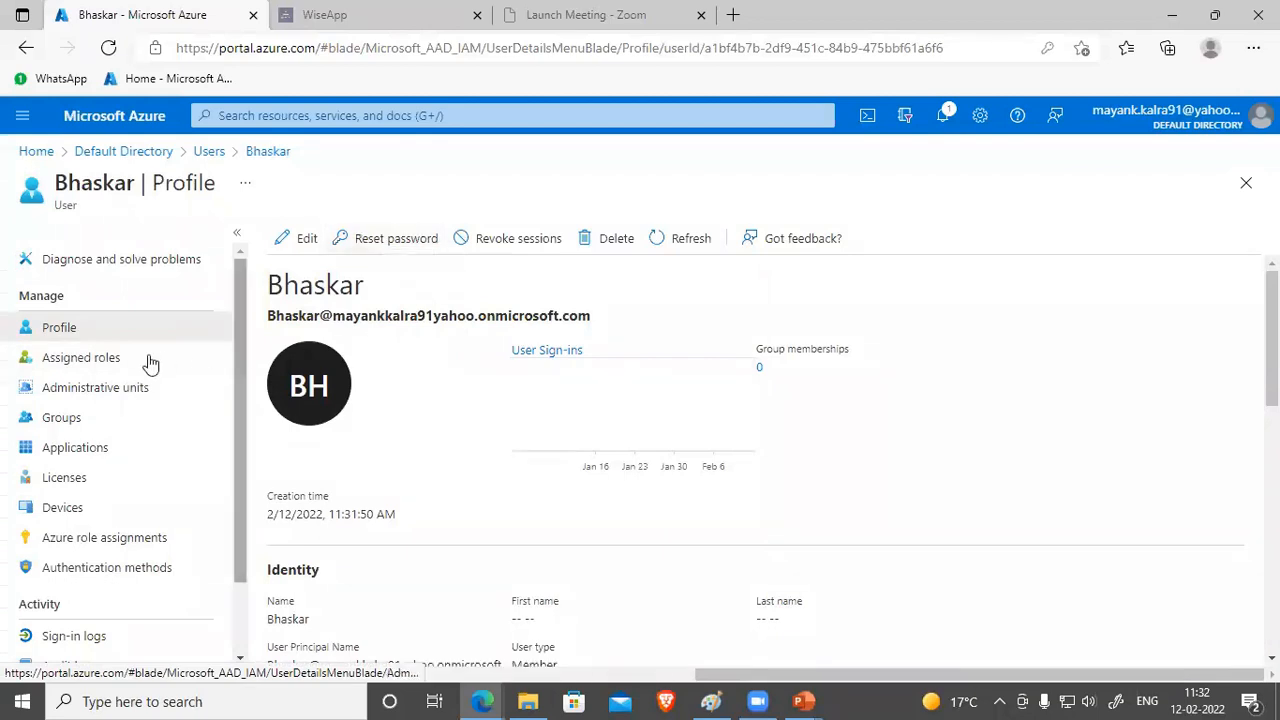
# Step: Check the new user's assigned roles, copy its sign-in address, and bring the cost calculator window forward
pyautogui.click(80, 358)
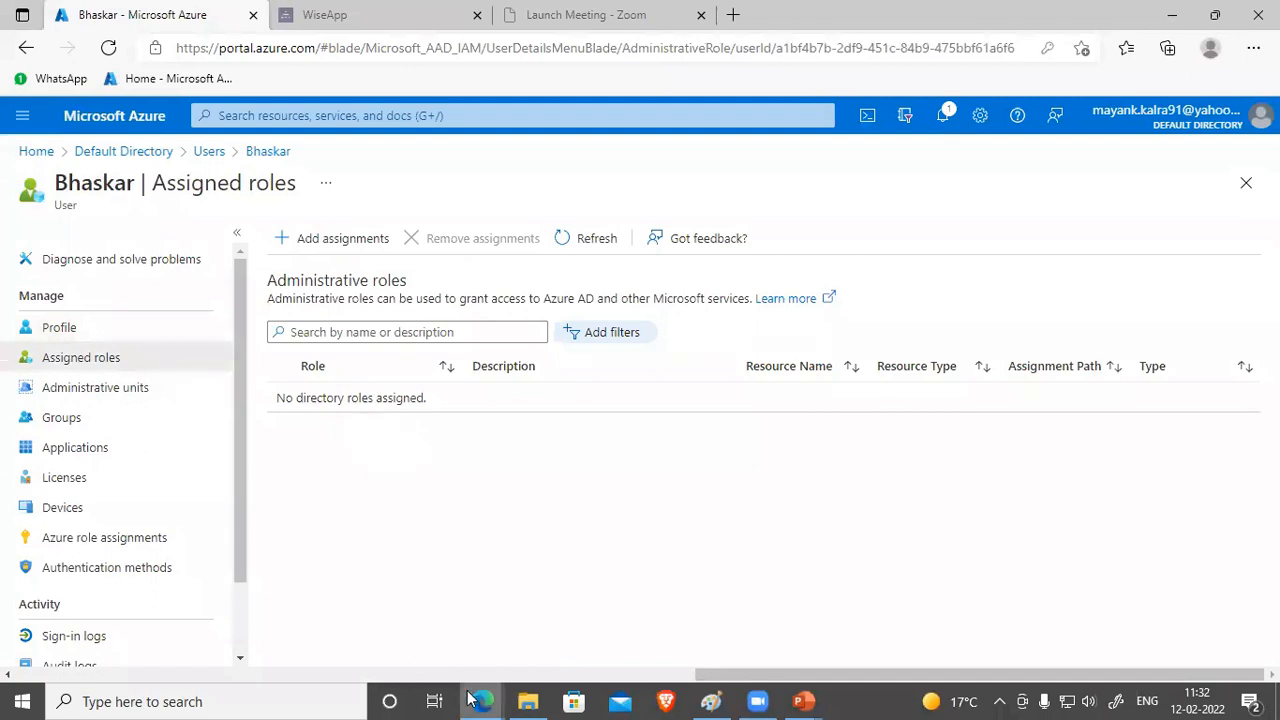
pyautogui.click(101, 328)
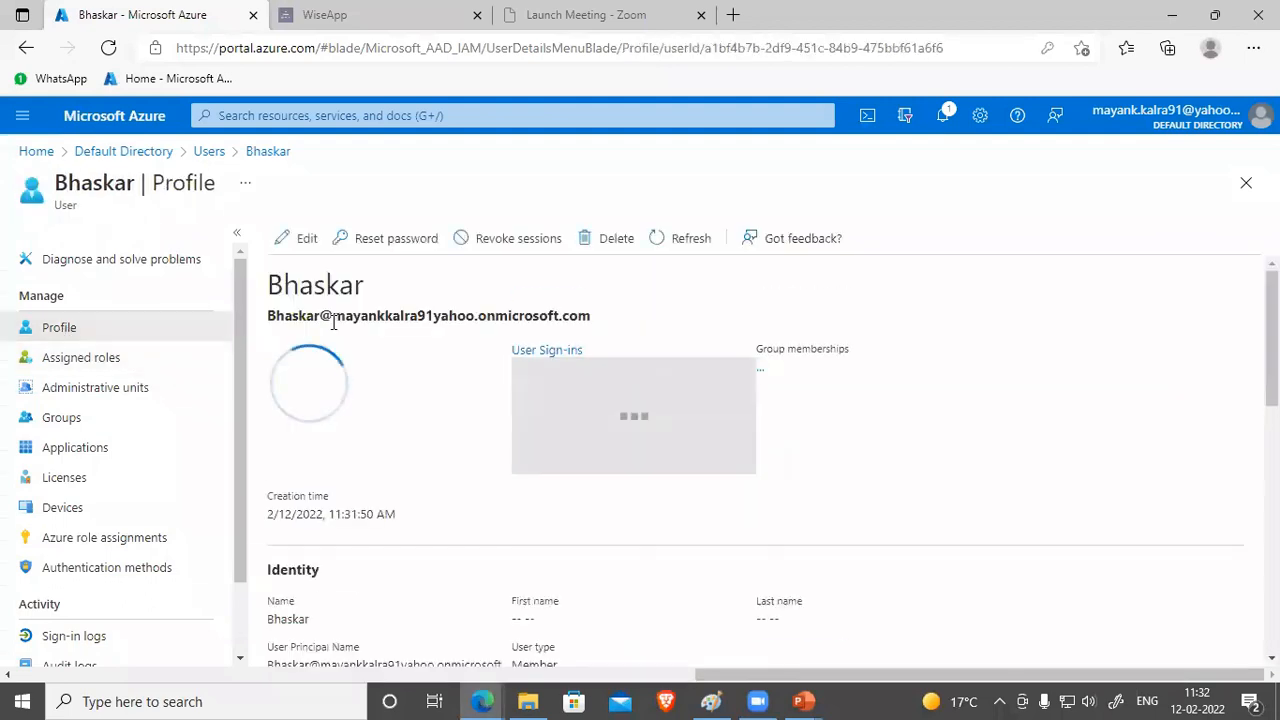
pyautogui.moveTo(268, 318); pyautogui.dragTo(592, 318)
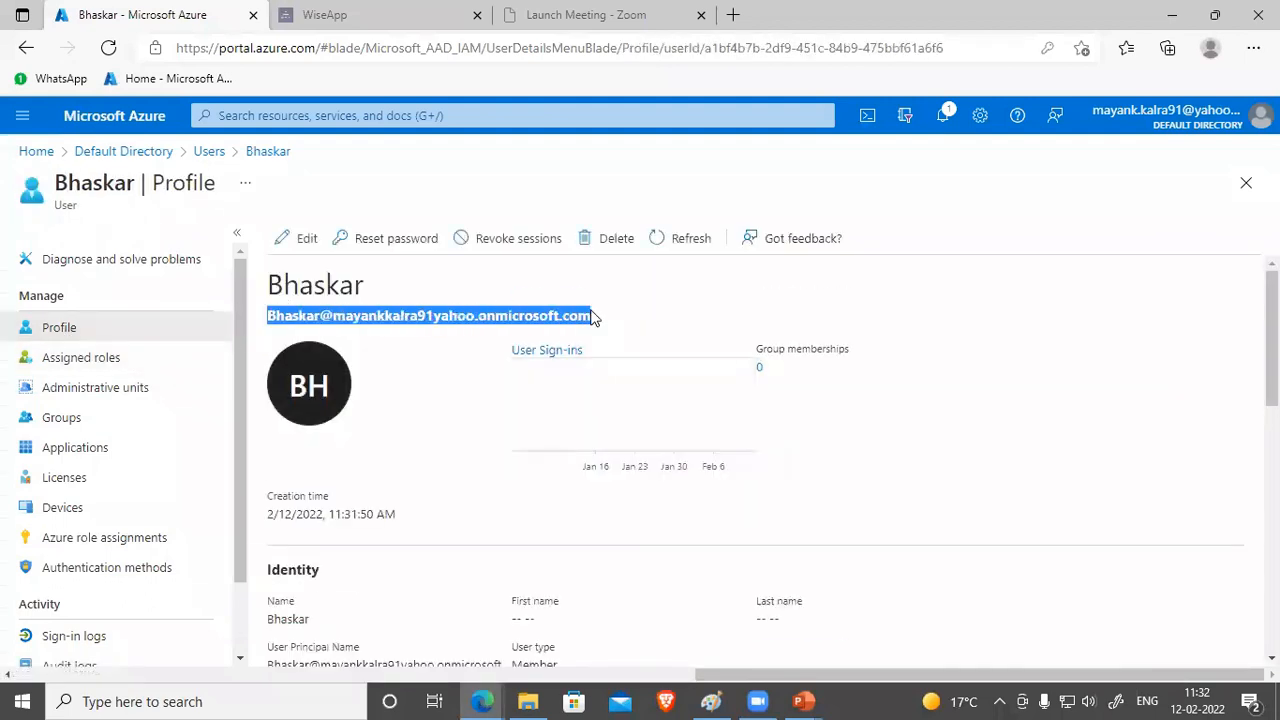
pyautogui.rightClick(556, 318)
pyautogui.click(586, 260)
pyautogui.moveTo(490, 700)
pyautogui.click(568, 616)
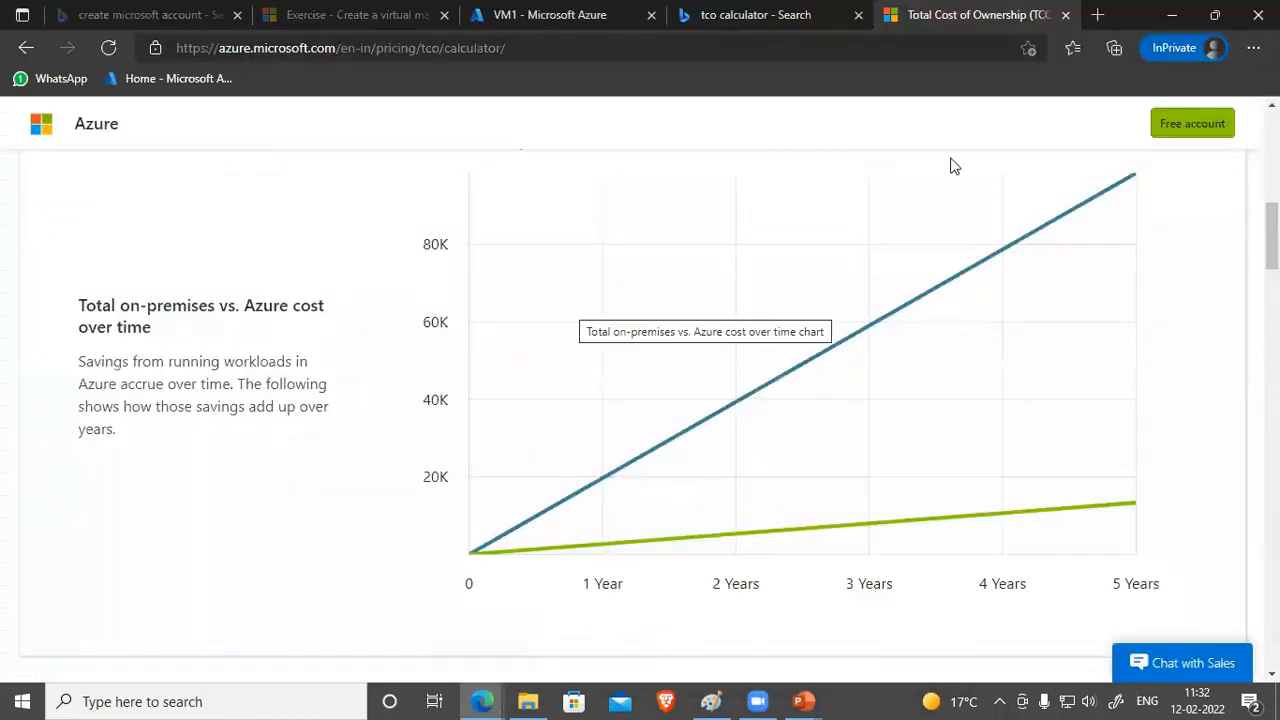
# Step: Open a new InPrivate Edge window and go to the Azure portal
pyautogui.click(1098, 15)
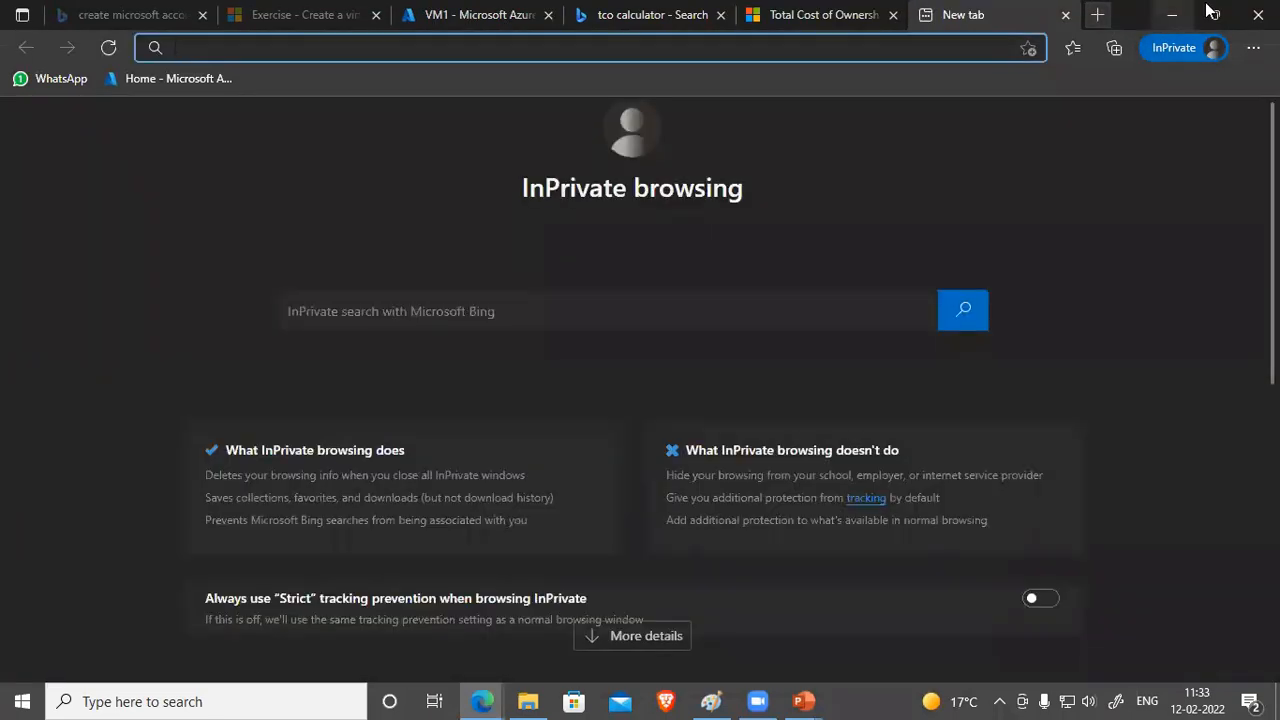
pyautogui.click(1258, 15)
pyautogui.rightClick(487, 698)
pyautogui.click(506, 558)
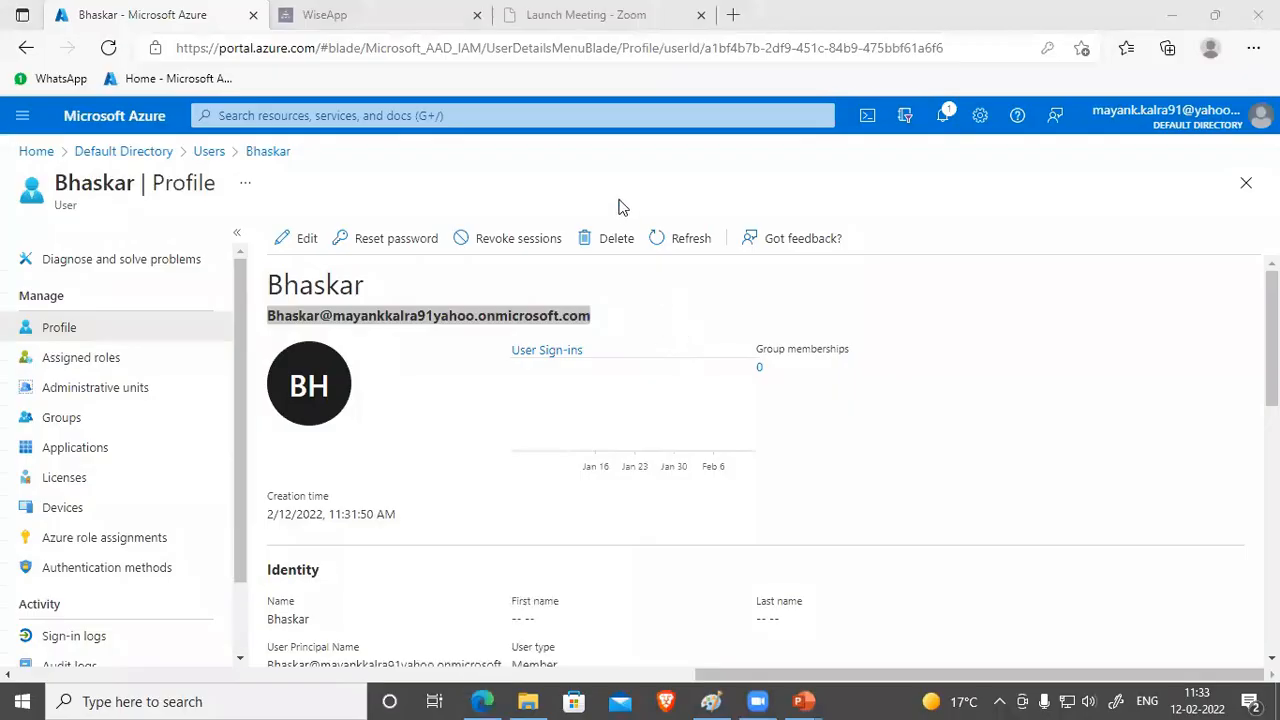
pyautogui.write('portal')
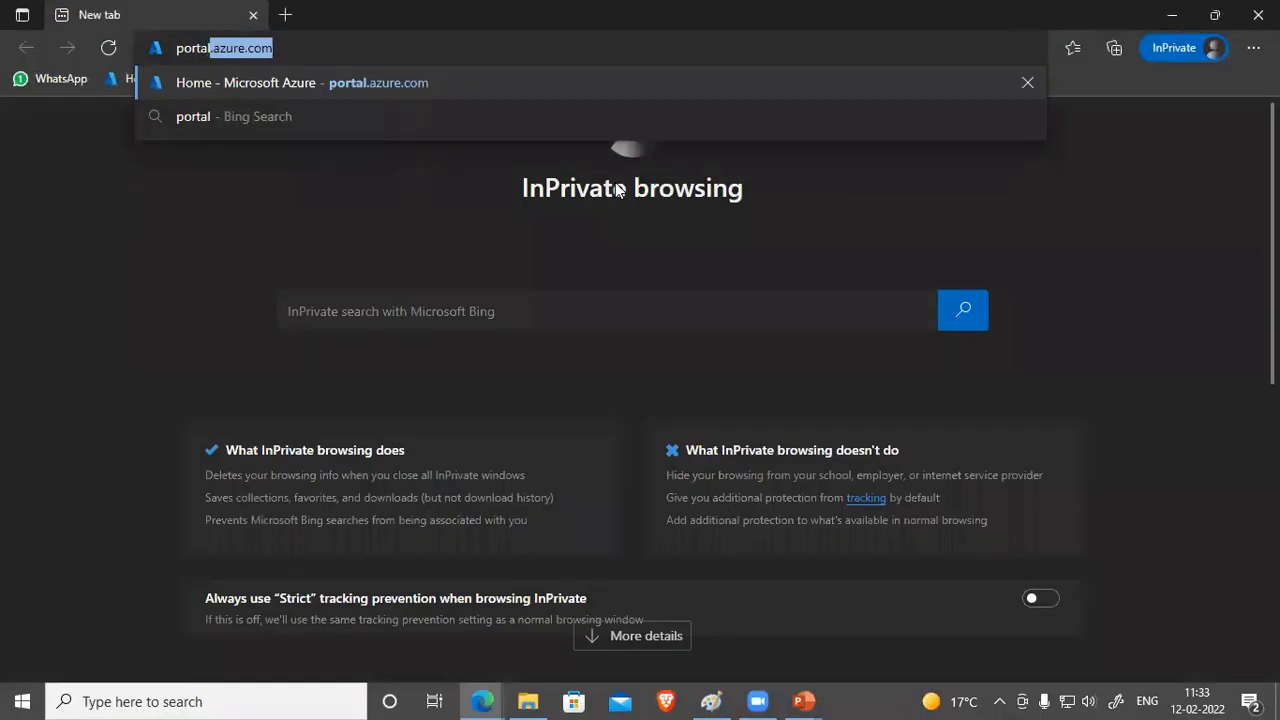
pyautogui.press('Return')
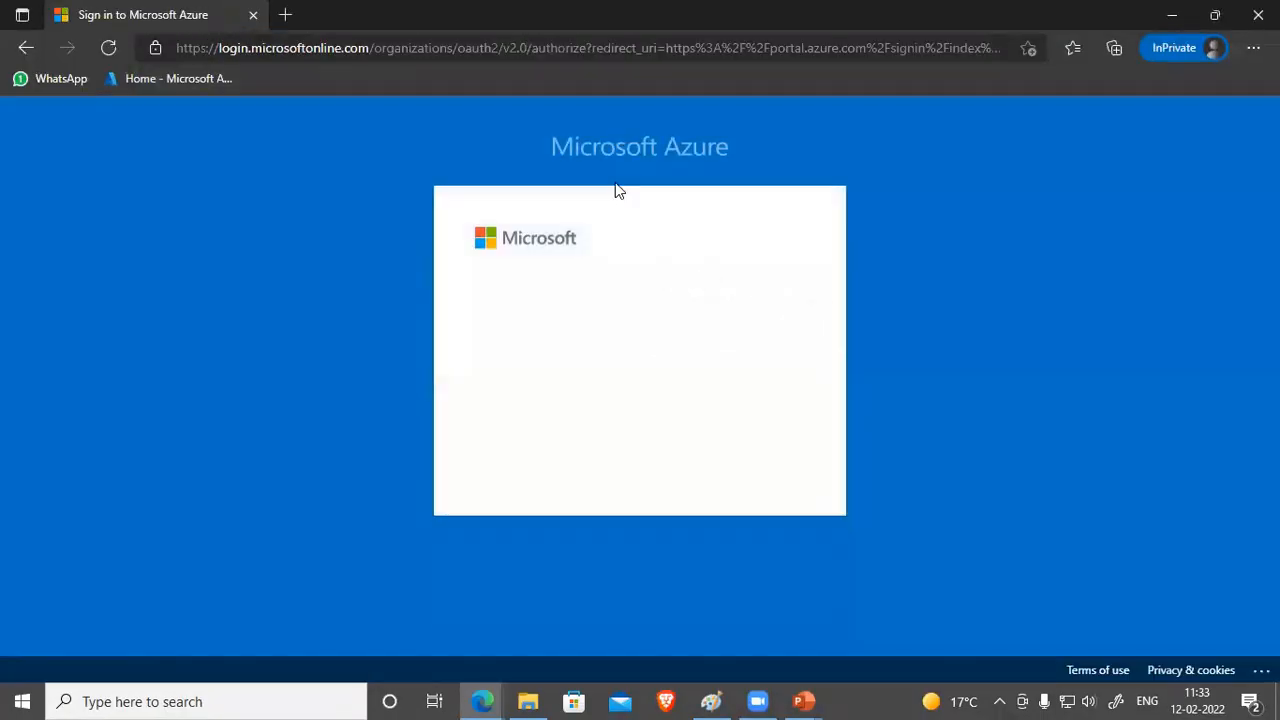
# Step: Paste the new user's sign-in address, enter the initial password, and sign in
pyautogui.click(596, 340)
pyautogui.hotkey('ctrl', 'v')
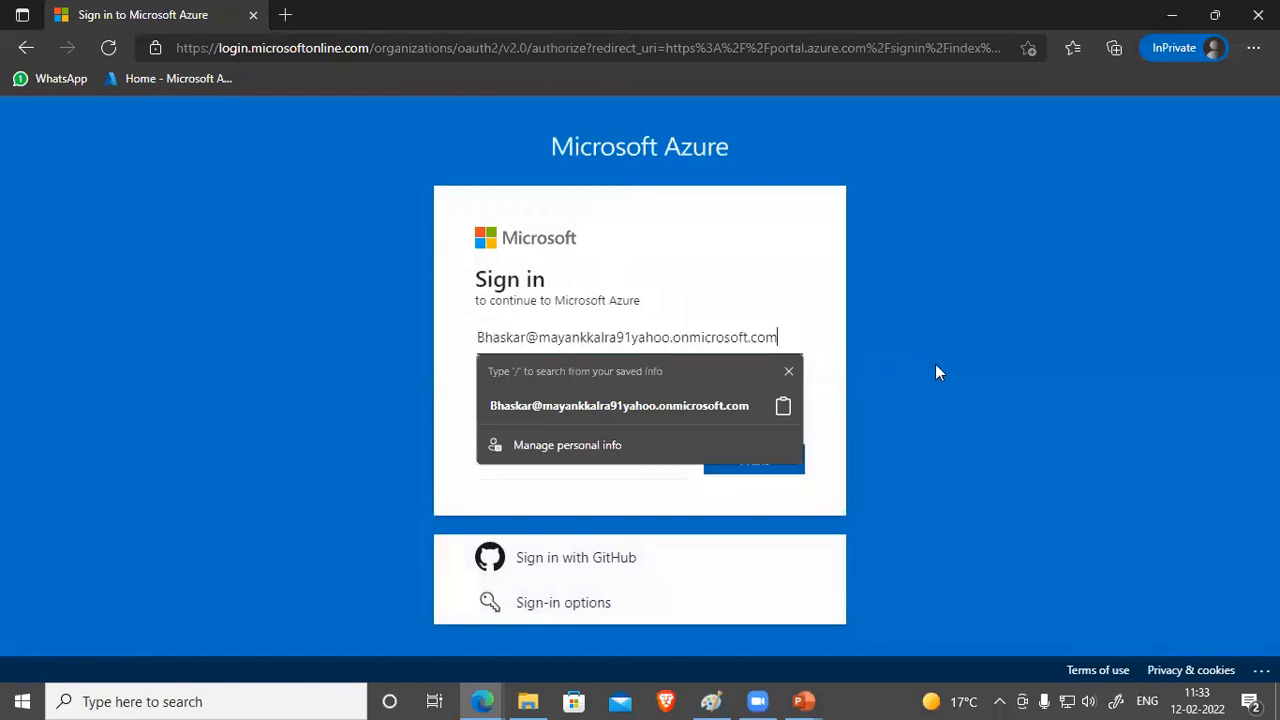
pyautogui.click(830, 288)
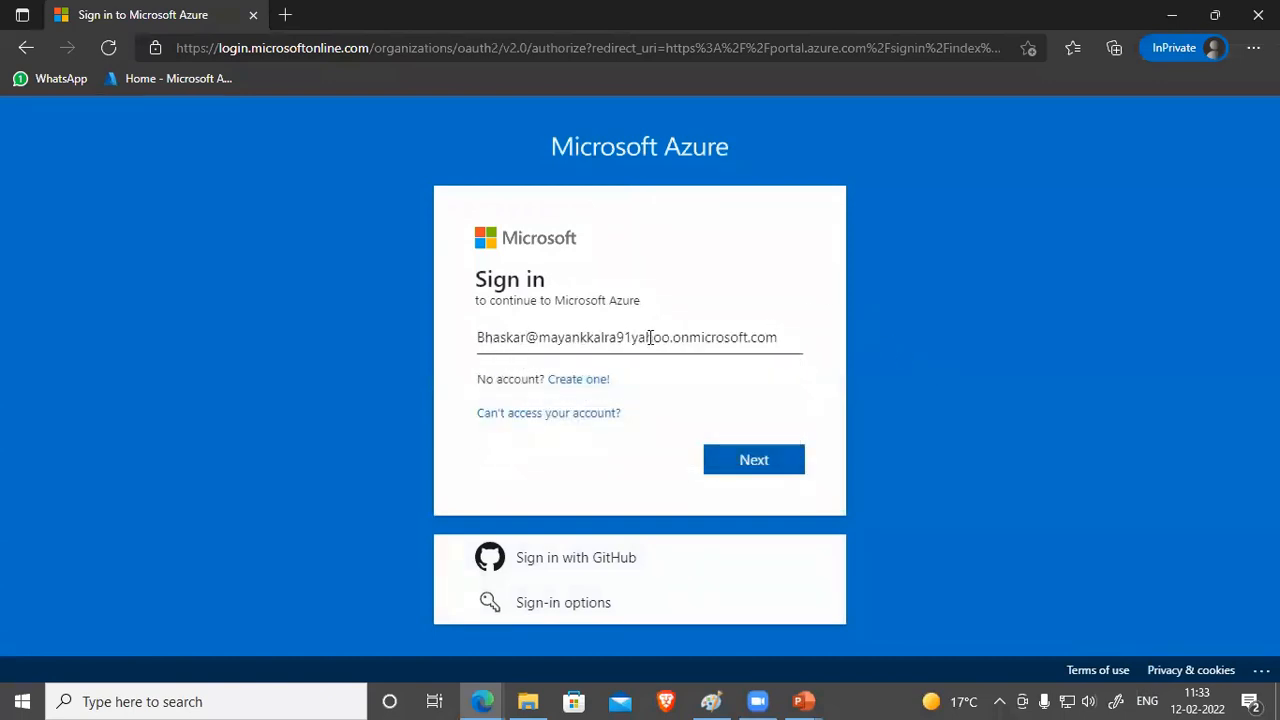
pyautogui.click(763, 462)
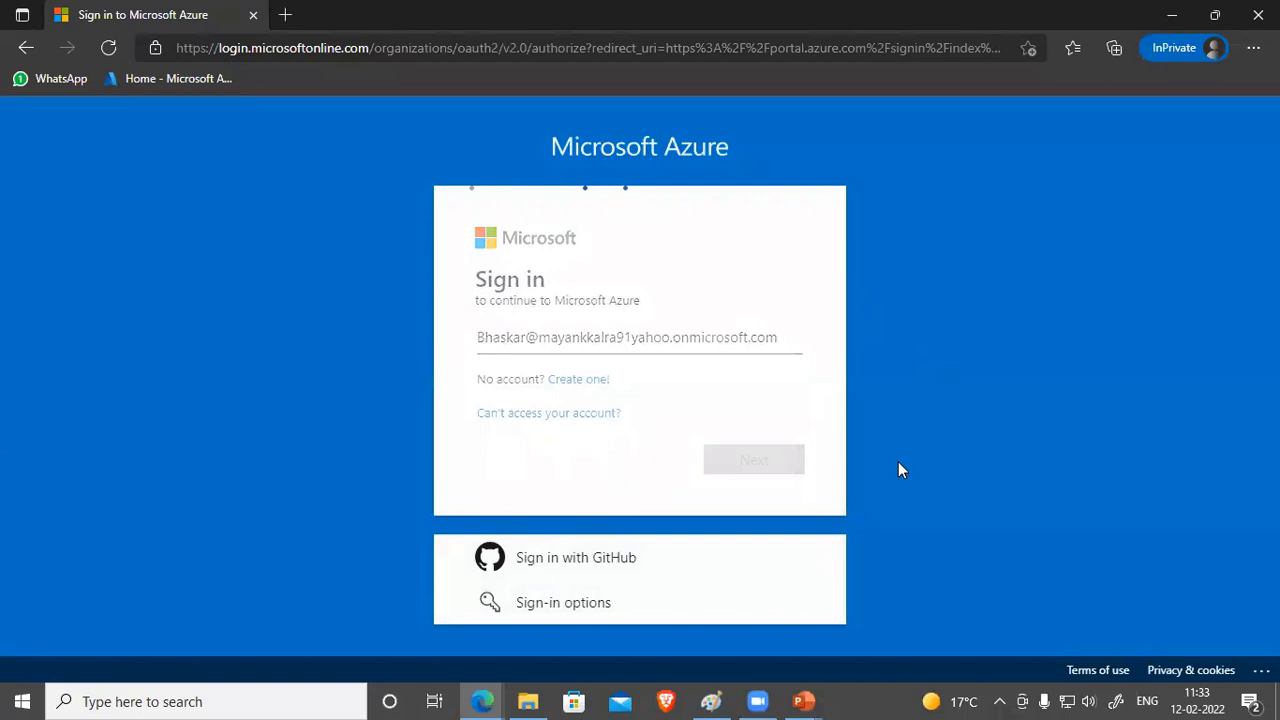
pyautogui.write('•••••')
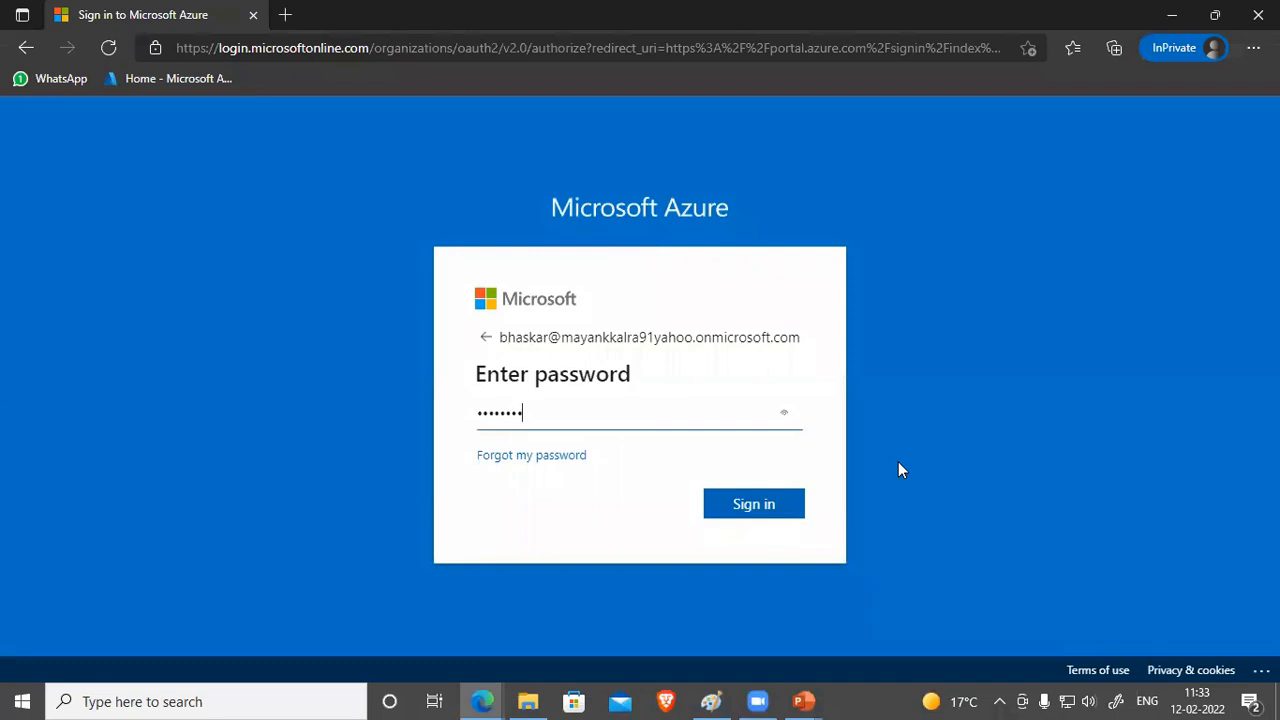
pyautogui.click(722, 502)
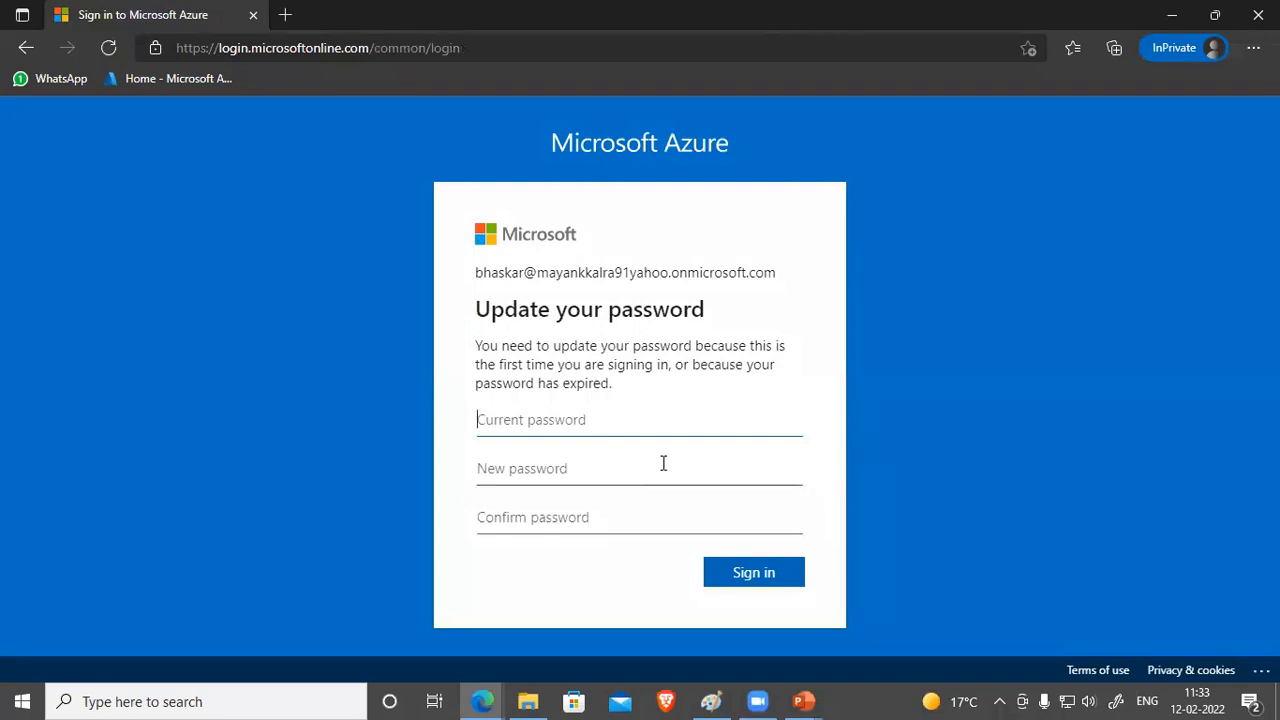
# Step: Enter the current and new passwords and submit the first-time password change
pyautogui.write('******')
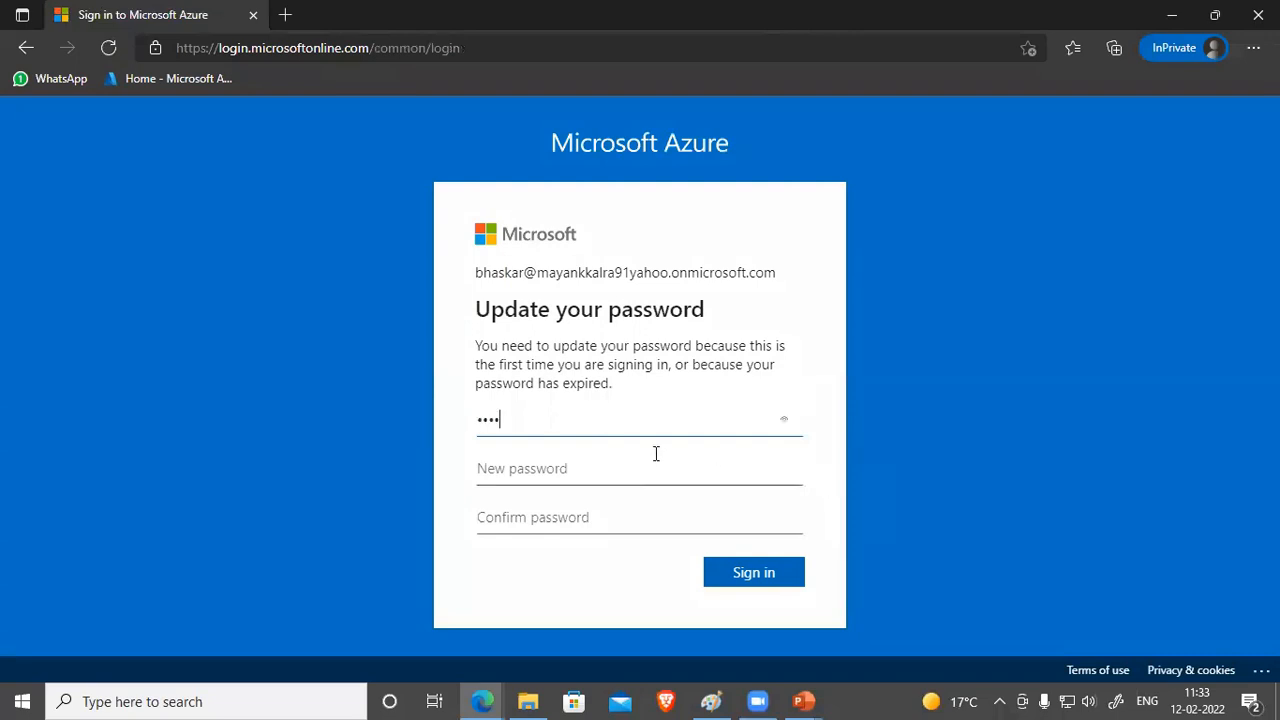
pyautogui.write('*************')
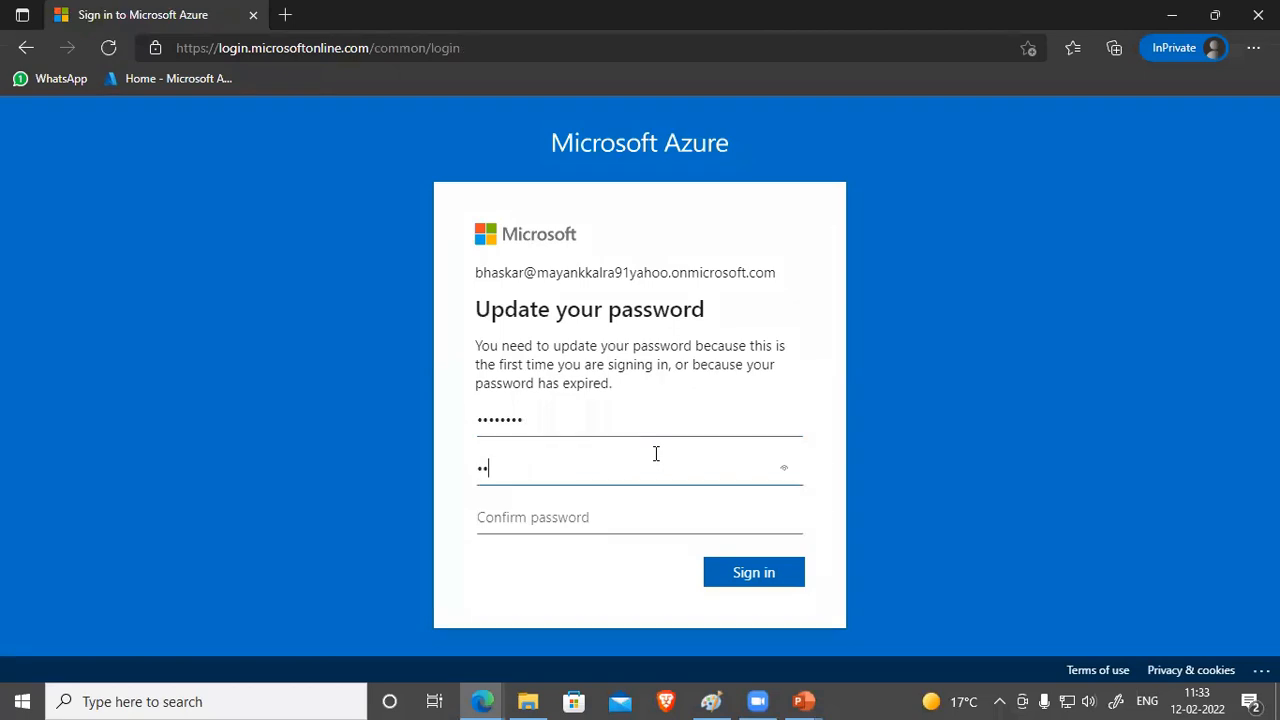
pyautogui.write('*')
pyautogui.press('Tab')
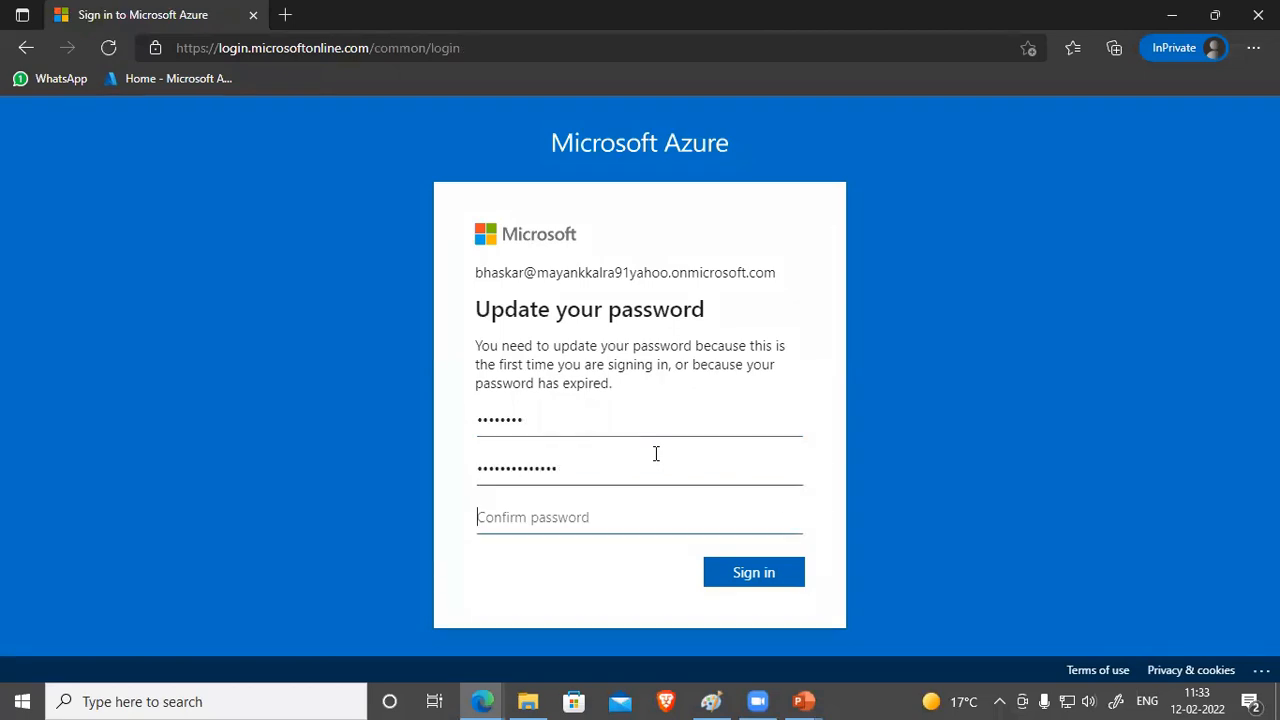
pyautogui.write('*************')
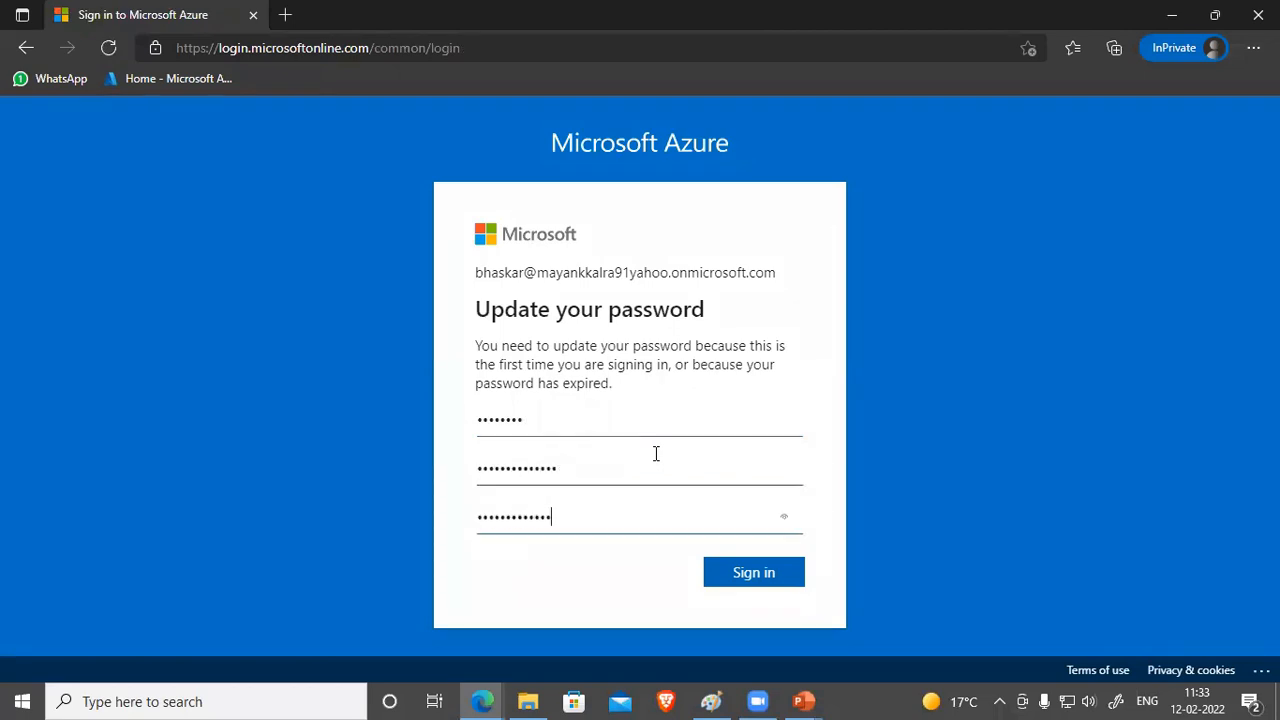
pyautogui.click(788, 577)
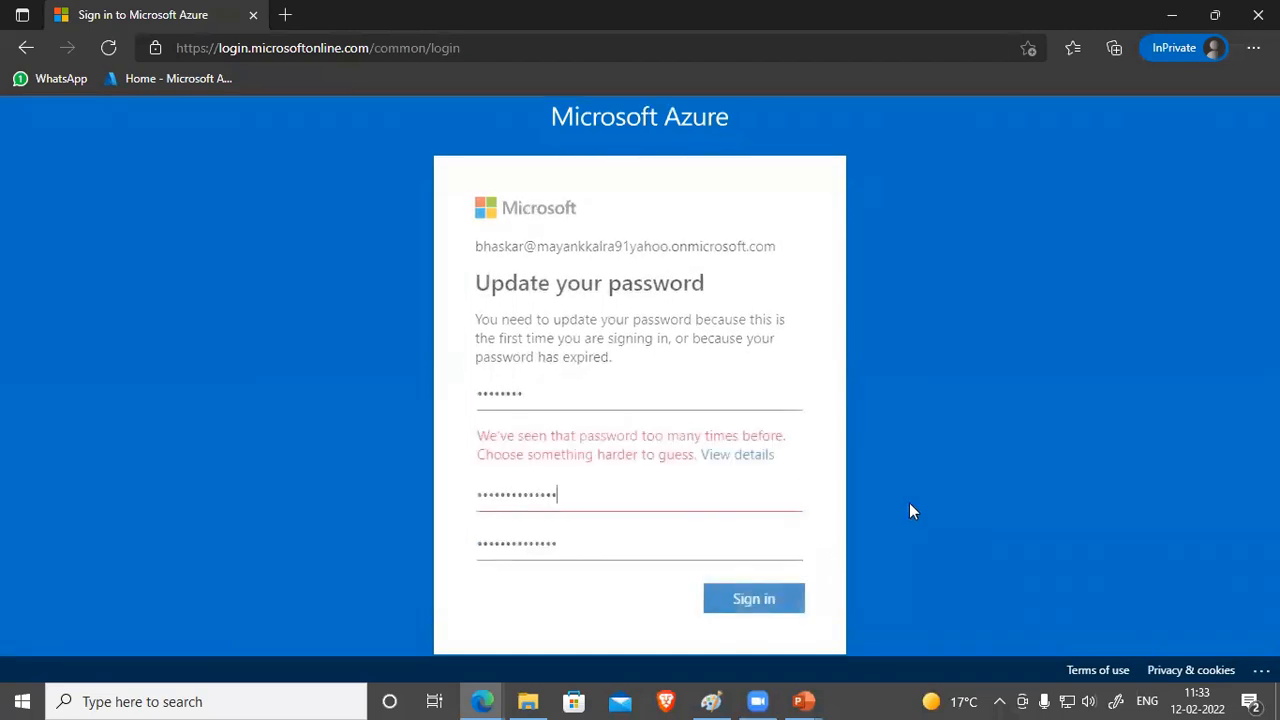
pyautogui.click(639, 497)
pyautogui.write('•')
pyautogui.click(618, 532)
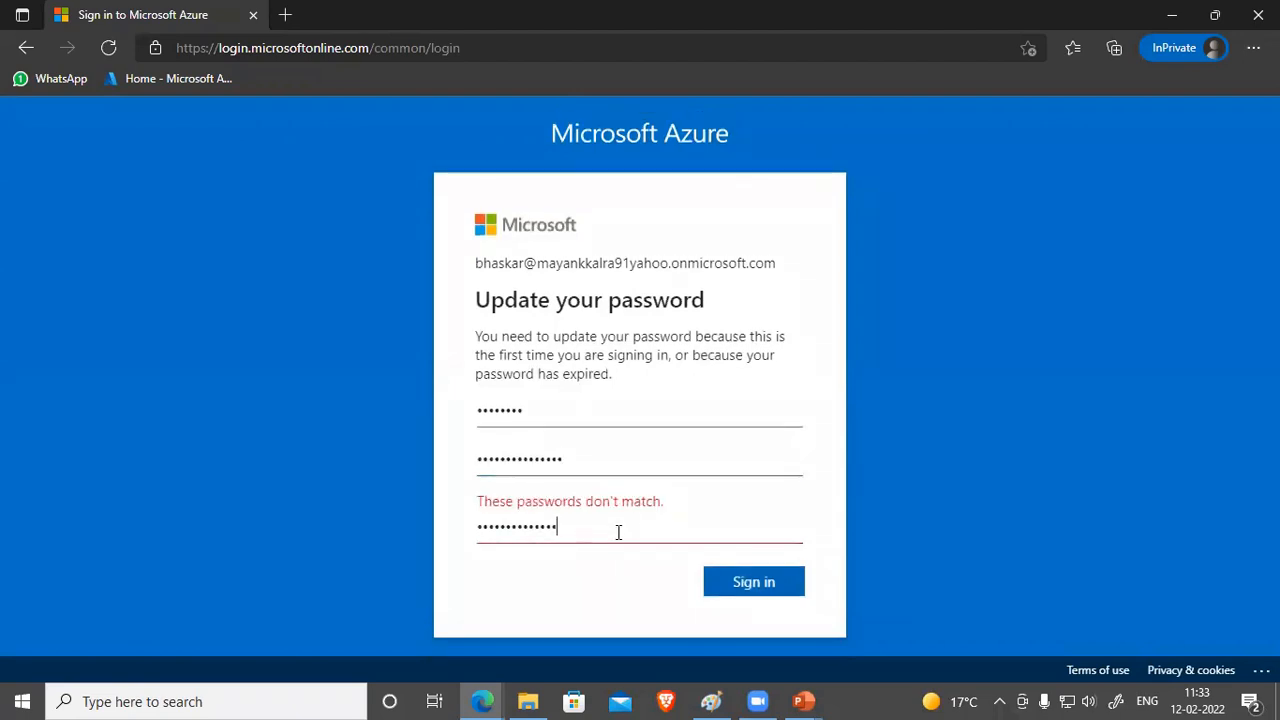
pyautogui.write('•')
pyautogui.press('Return')
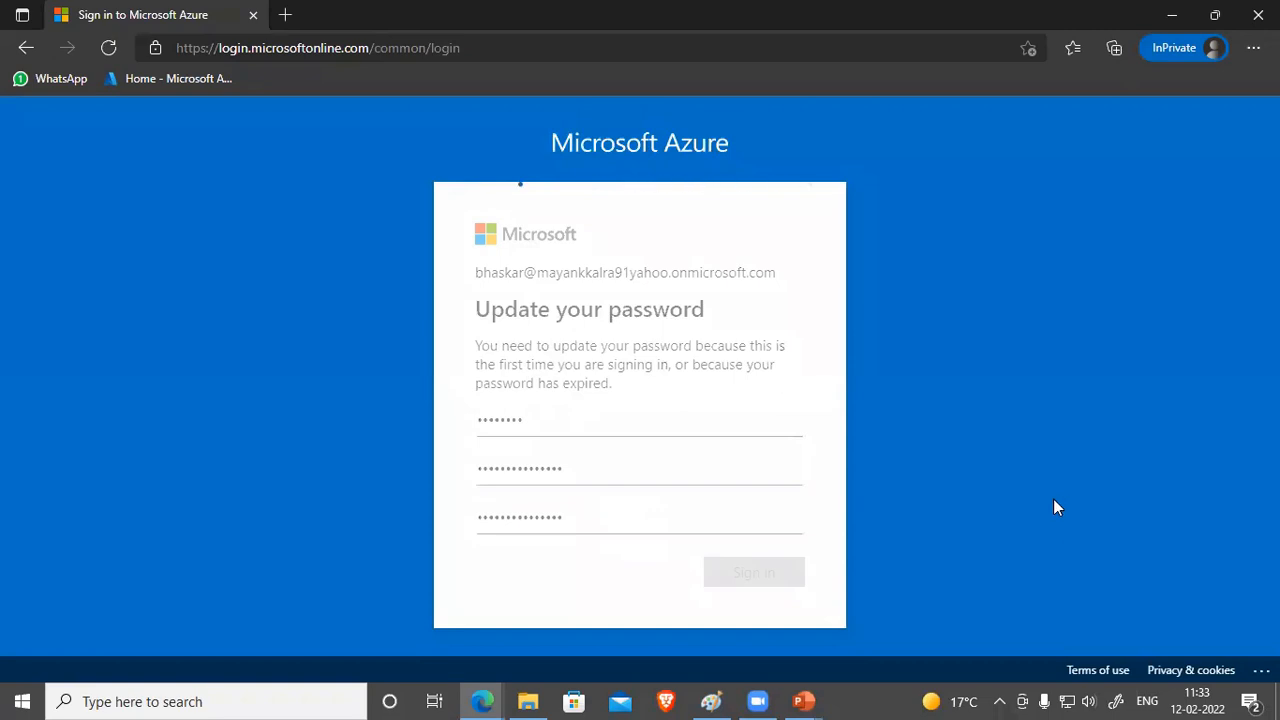
# Step: Retype the rejected new and confirm passwords and submit until accepted
pyautogui.moveTo(583, 500); pyautogui.dragTo(347, 500)
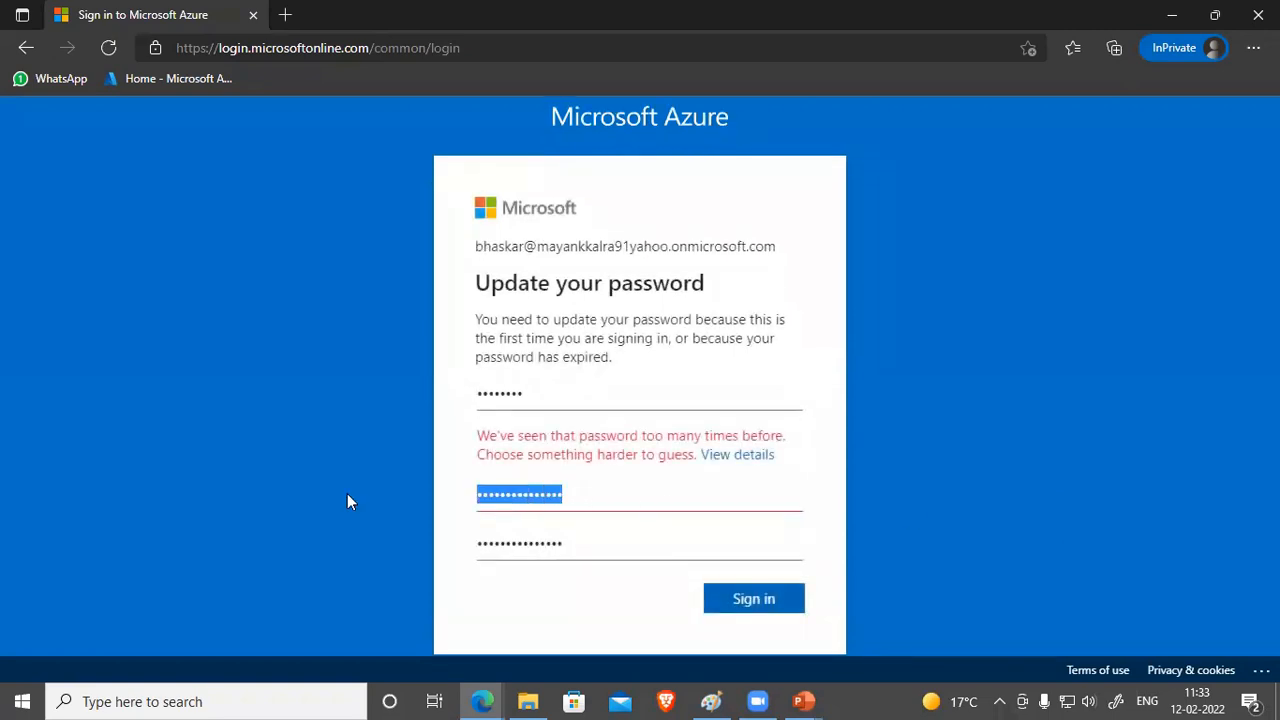
pyautogui.write('•••••••••••••')
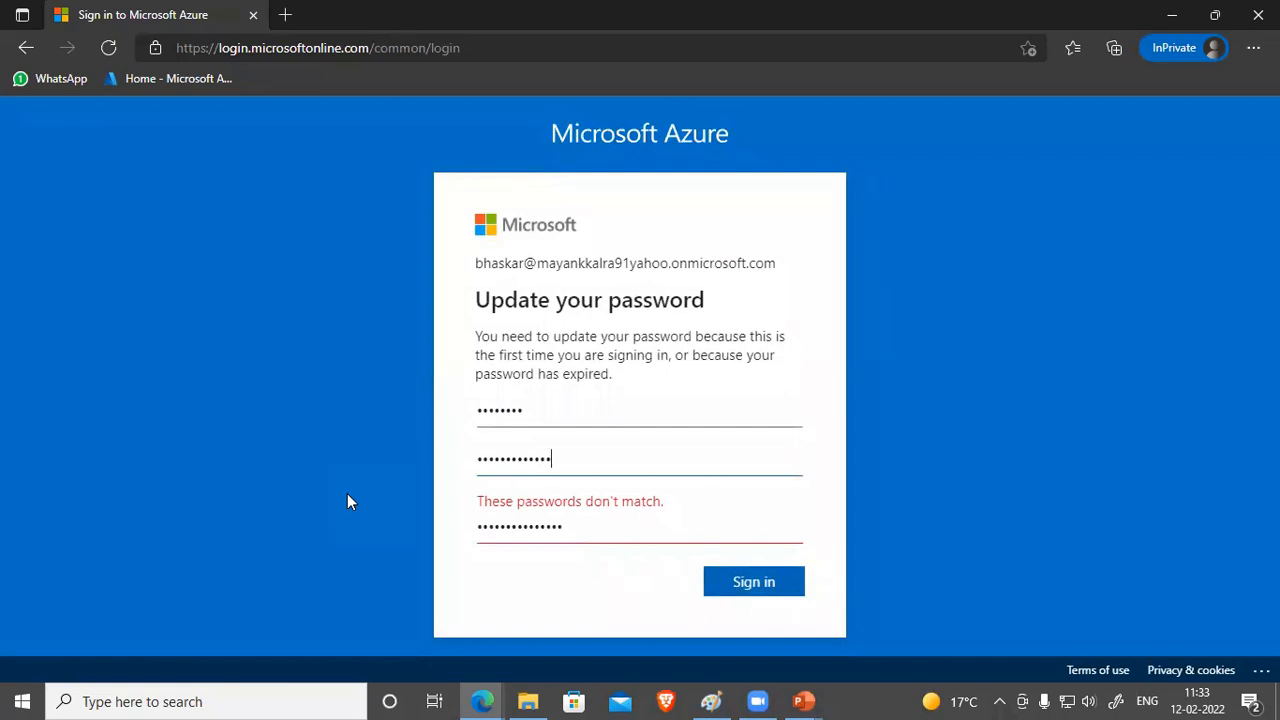
pyautogui.hotkey('ctrl', 'a')
pyautogui.write('••••••••••••••')
pyautogui.press('Tab')
pyautogui.hotkey('ctrl', 'a')
pyautogui.write('•••••••••••••')
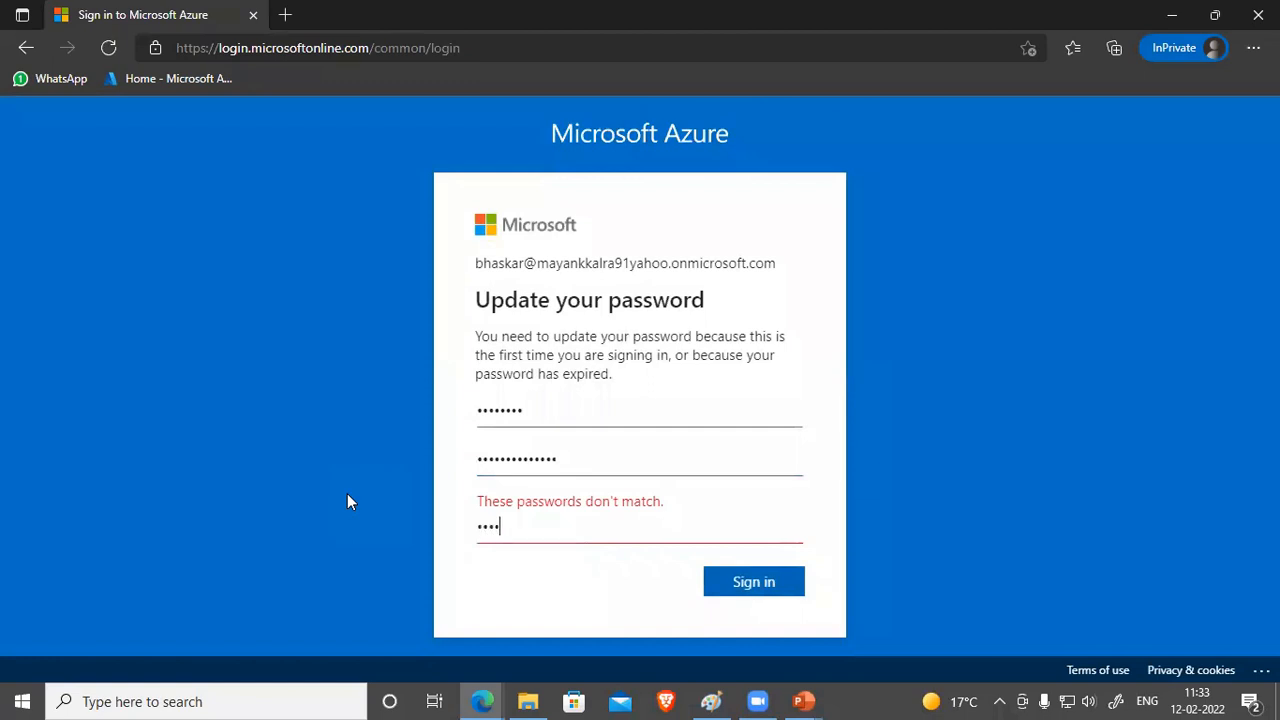
pyautogui.press('Return')
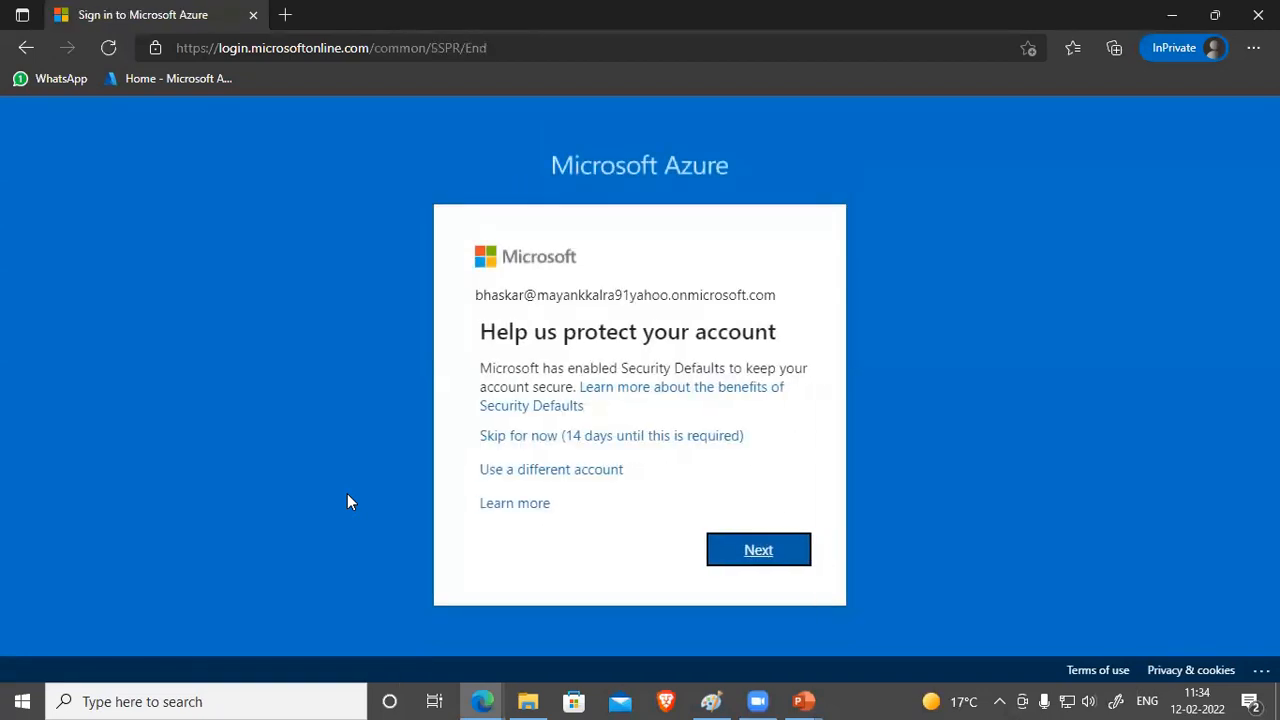
# Step: Skip security info setup, stay signed in, and dismiss the portal welcome tour
pyautogui.click(620, 440)
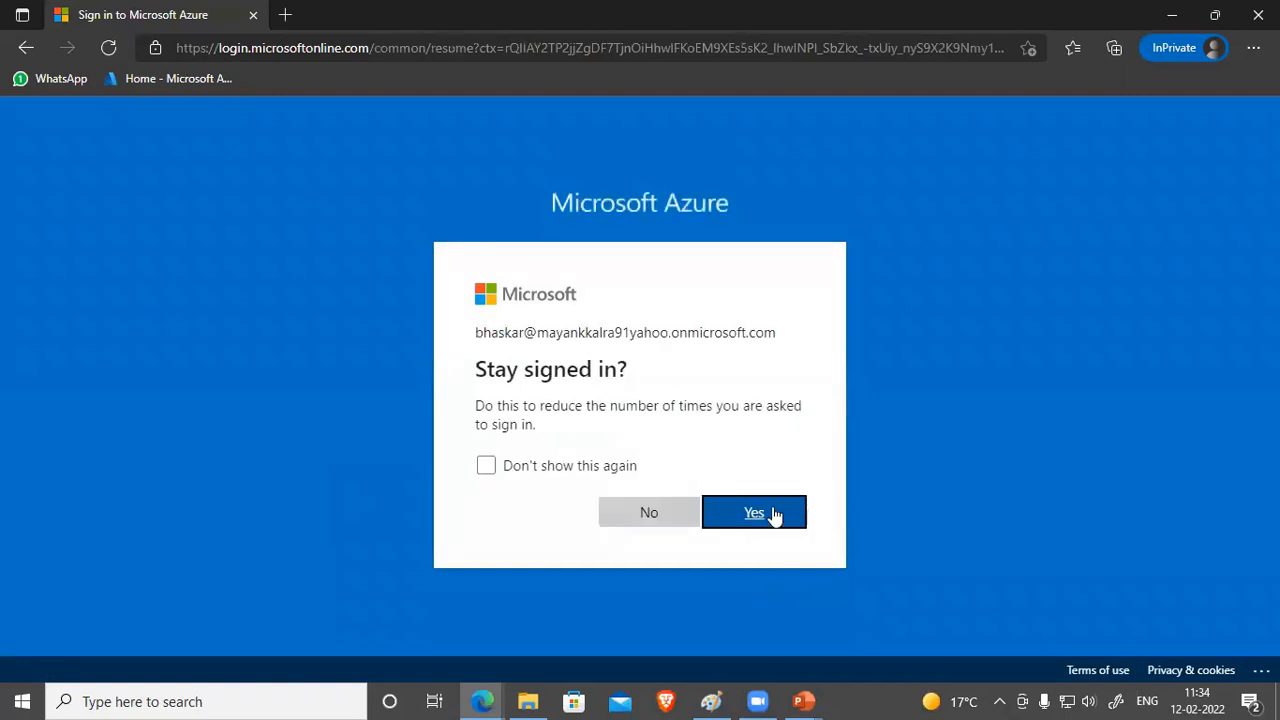
pyautogui.click(771, 516)
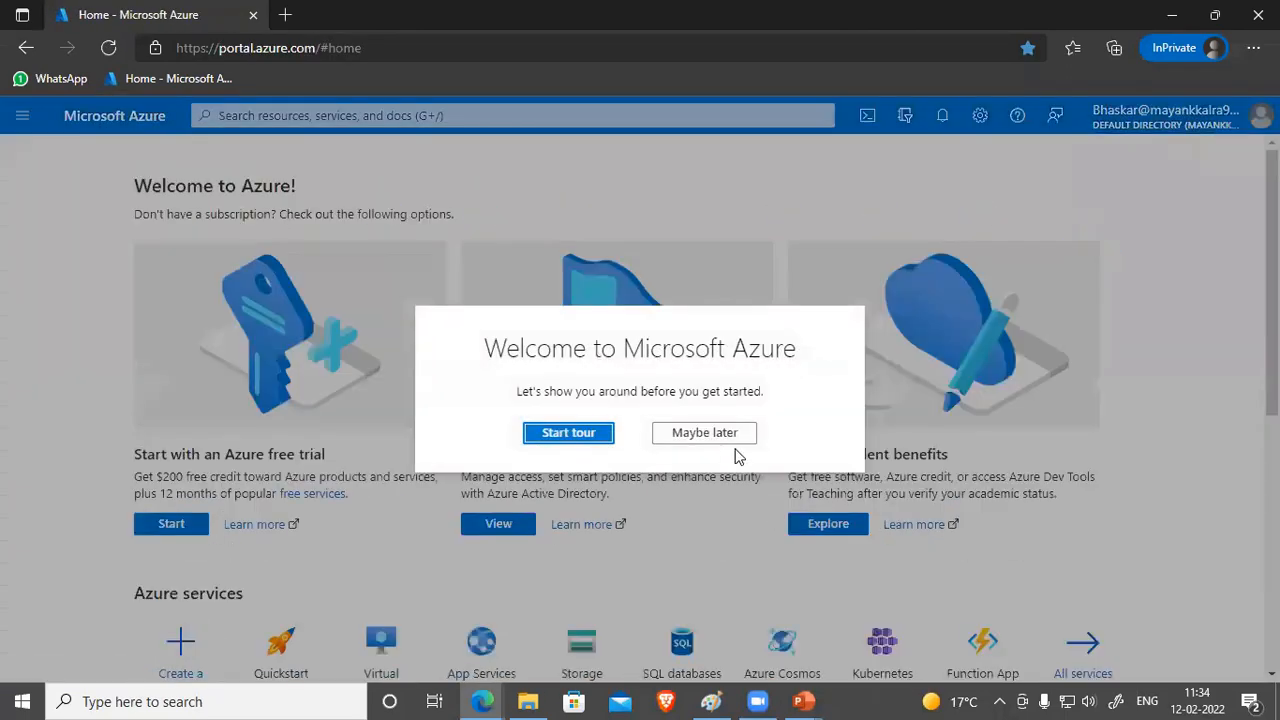
pyautogui.click(737, 446)
pyautogui.scroll(-2, 700, 525)
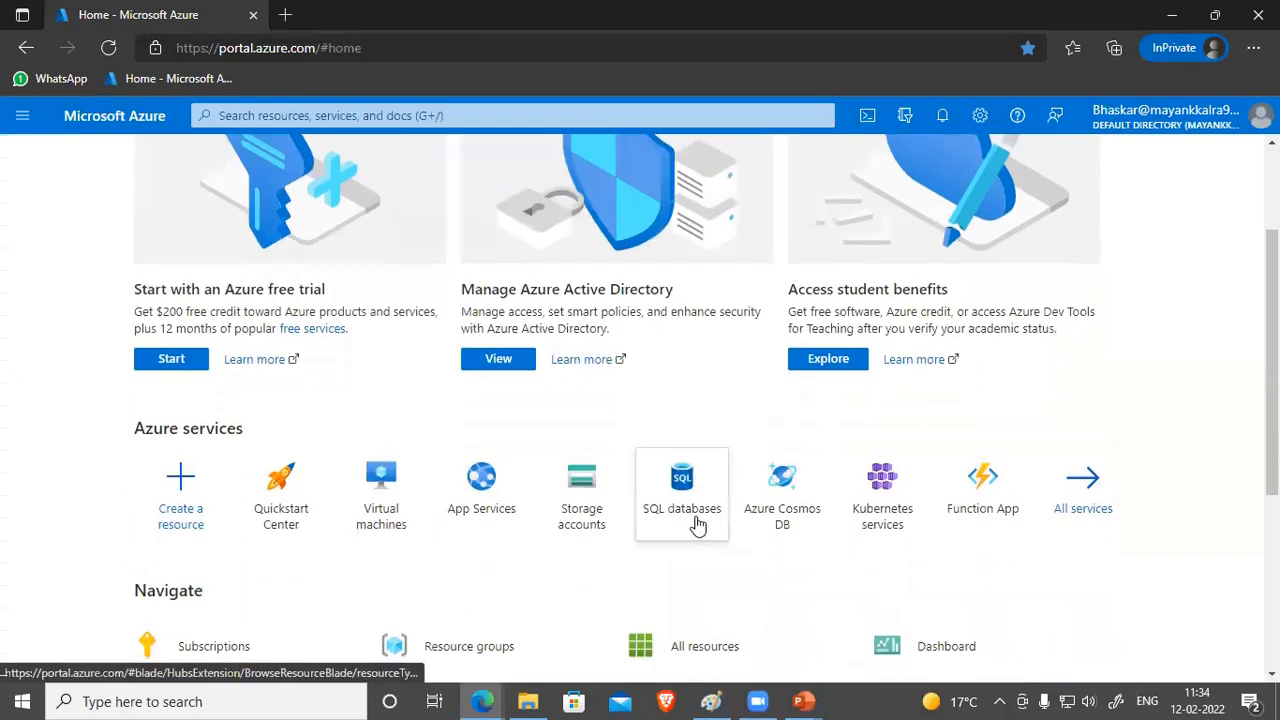
# Step: Open Azure Active Directory from the portal menu to reach the Default Directory overview
pyautogui.click(396, 512)
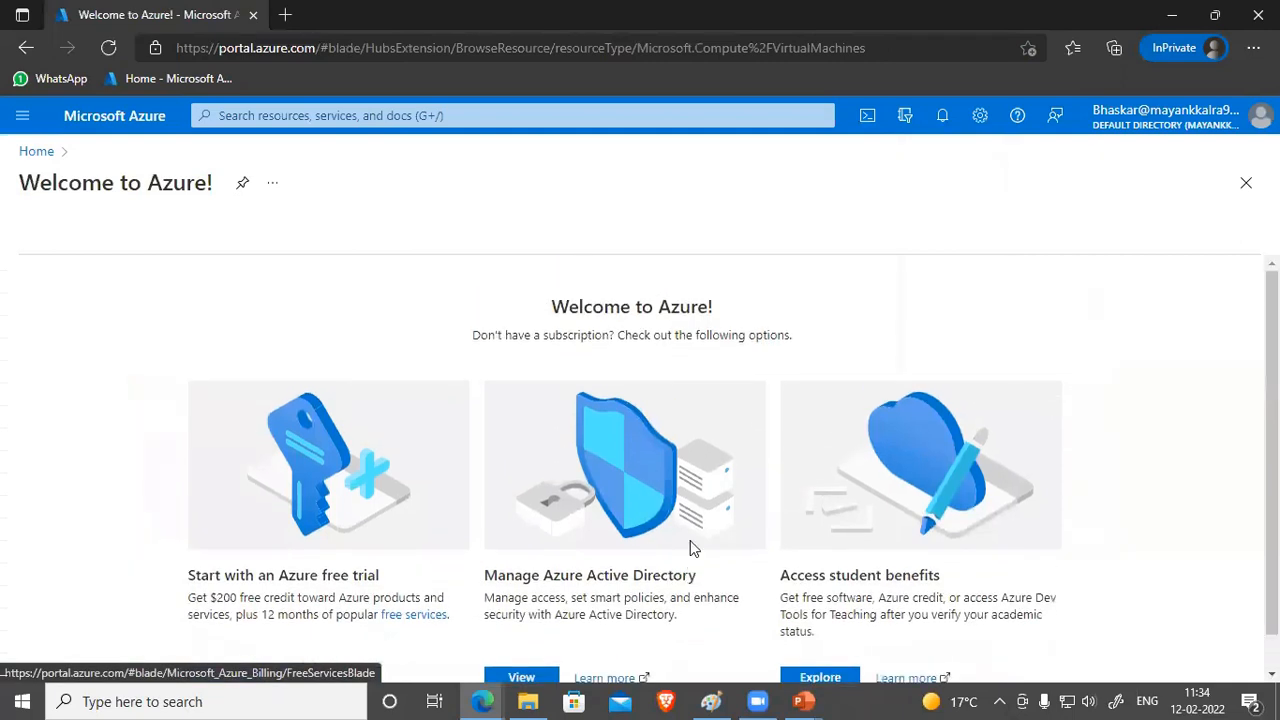
pyautogui.click(136, 129)
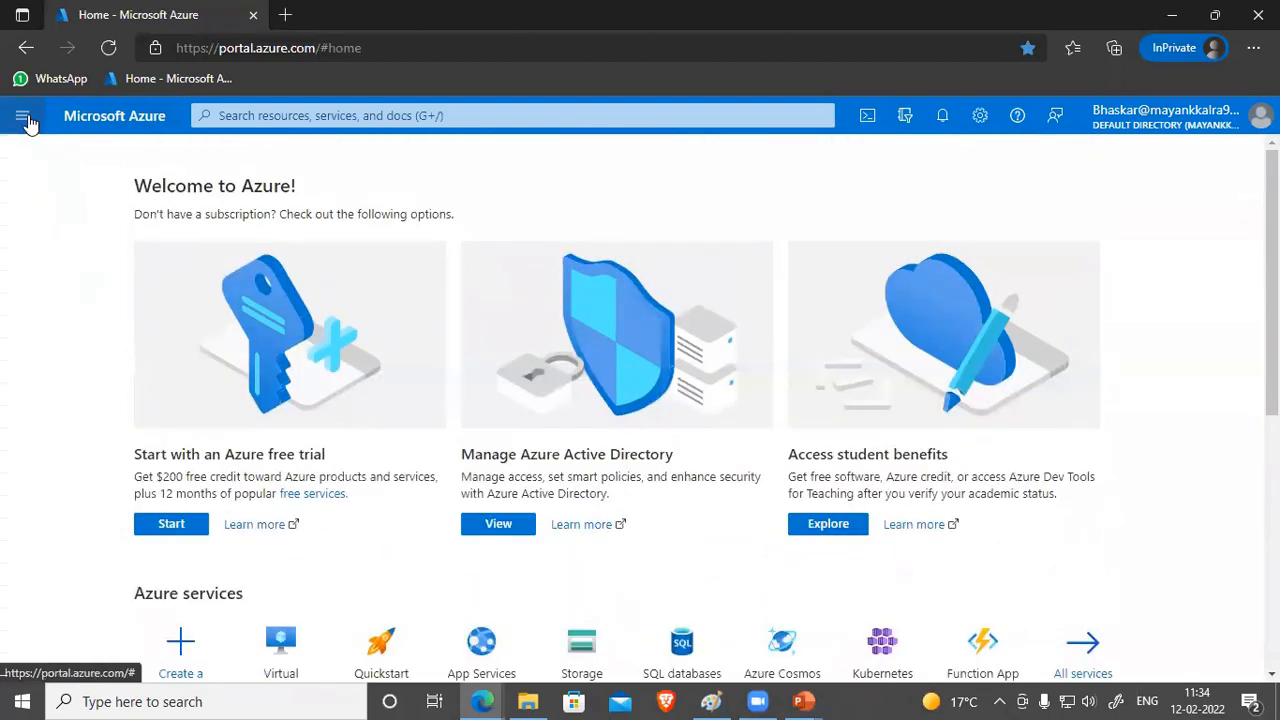
pyautogui.click(22, 115)
pyautogui.click(110, 598)
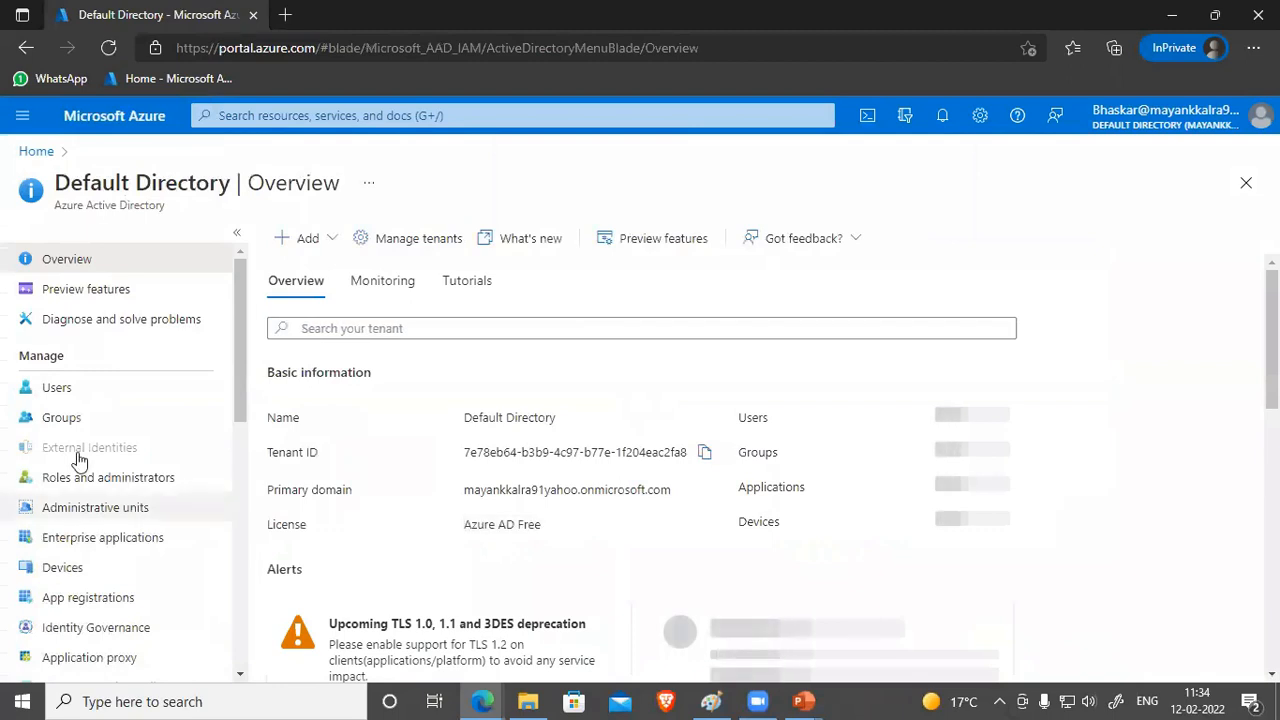
# Step: Open the directory's list of nine users, then resume the PowerPoint slide show
pyautogui.click(53, 397)
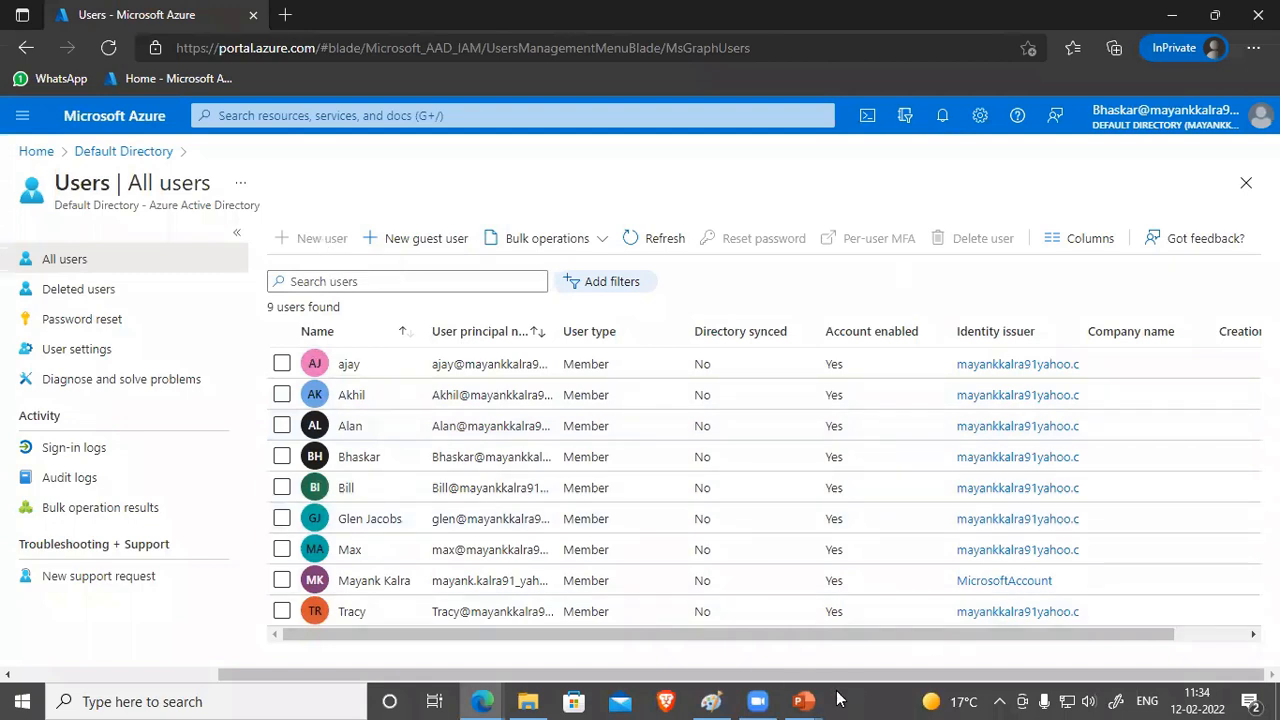
pyautogui.click(803, 701)
pyautogui.click(903, 628)
pyautogui.click(801, 541)
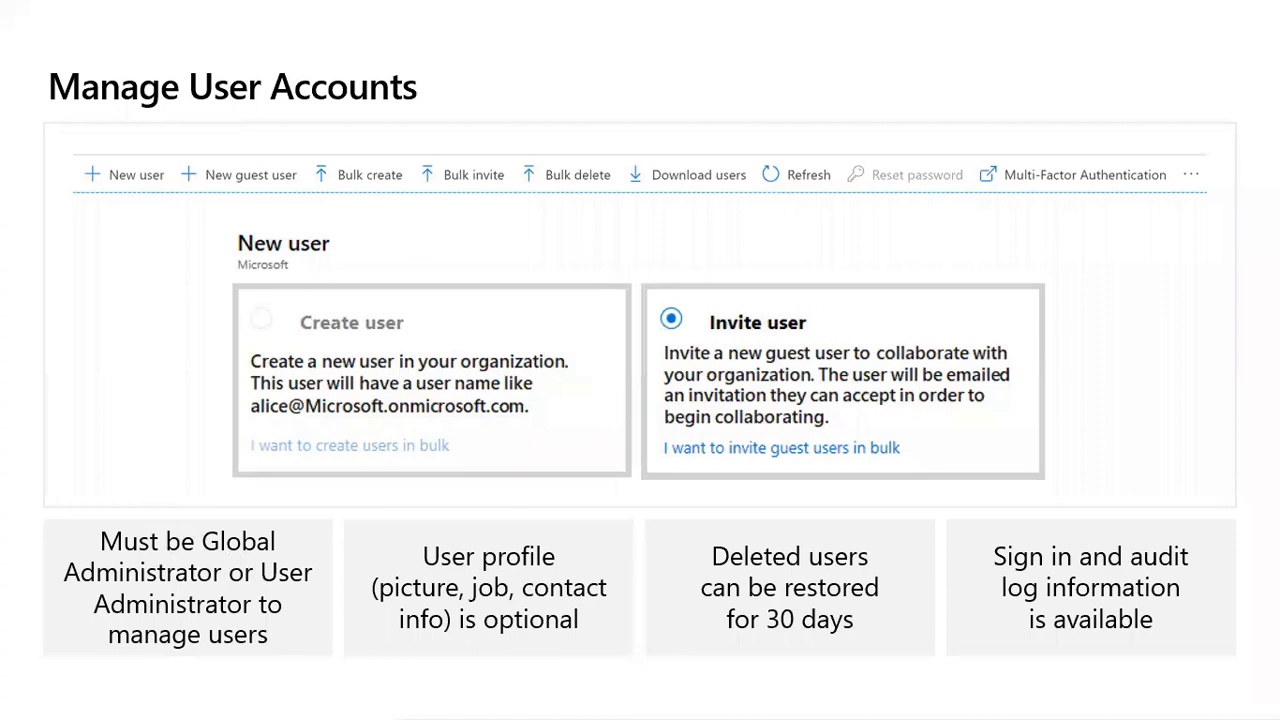
# Step: Back in Edge, start a new tab and enter the search 'ad builtin roles'
pyautogui.hotkey('alt', 'Tab')
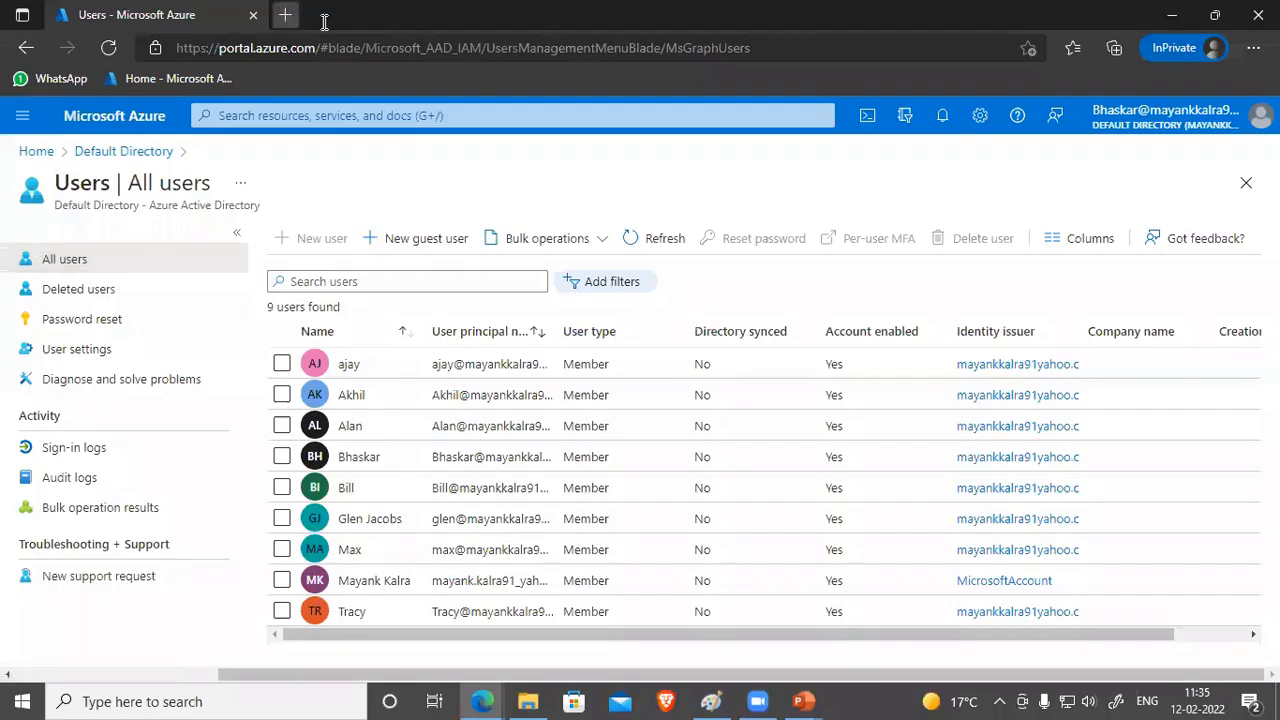
pyautogui.click(285, 15)
pyautogui.write('ad')
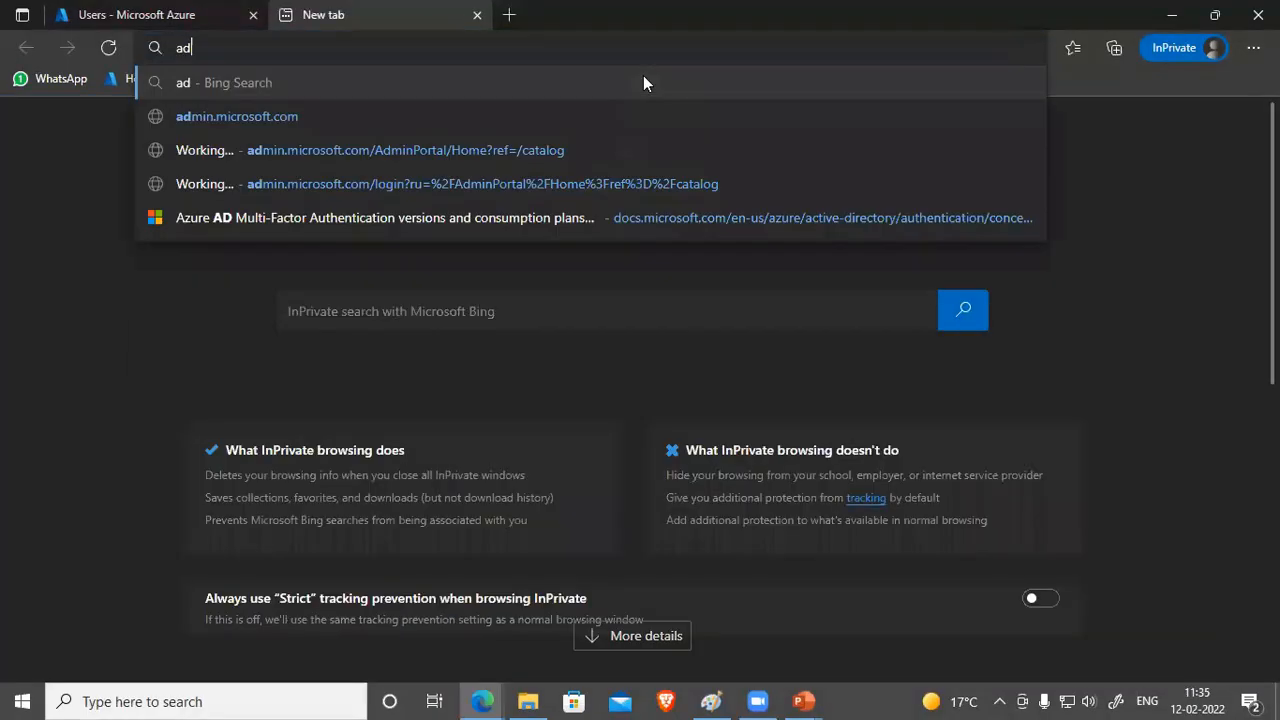
pyautogui.write(' builtin roles')
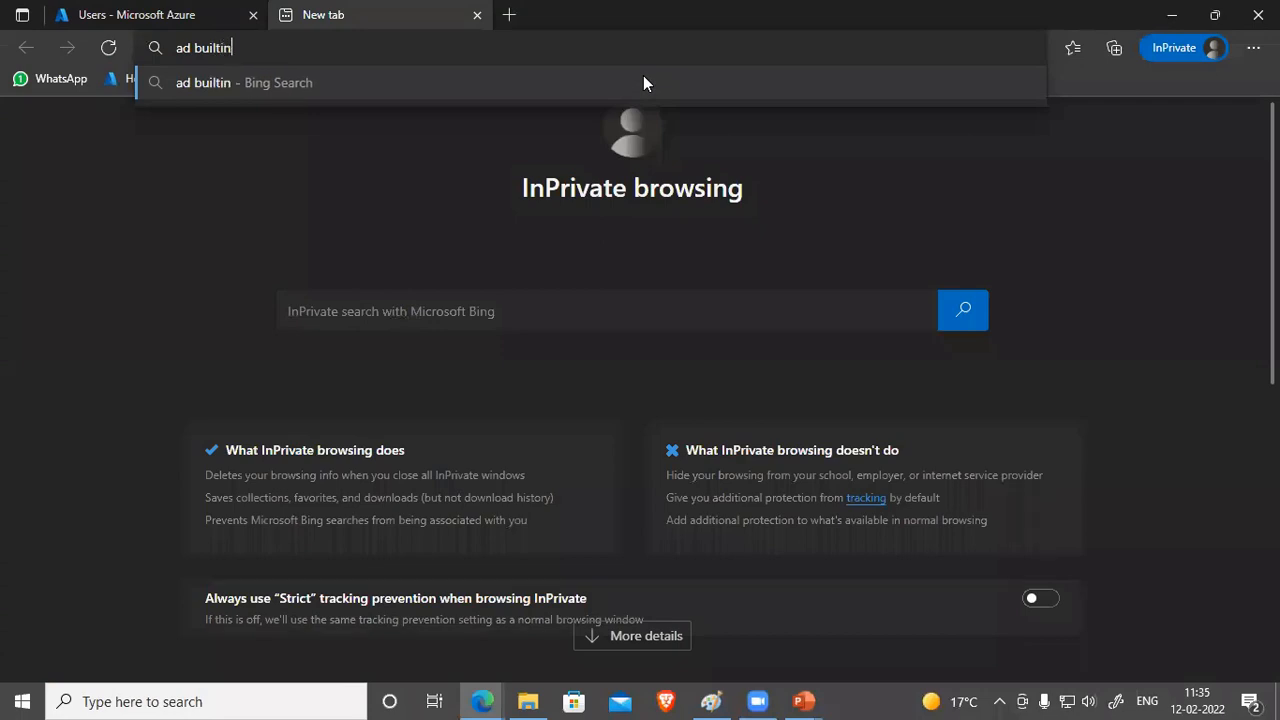
# Step: Search 'ad builtin roles', open the Azure AD built-in roles article and read the Application Administrator description
pyautogui.press('Return')
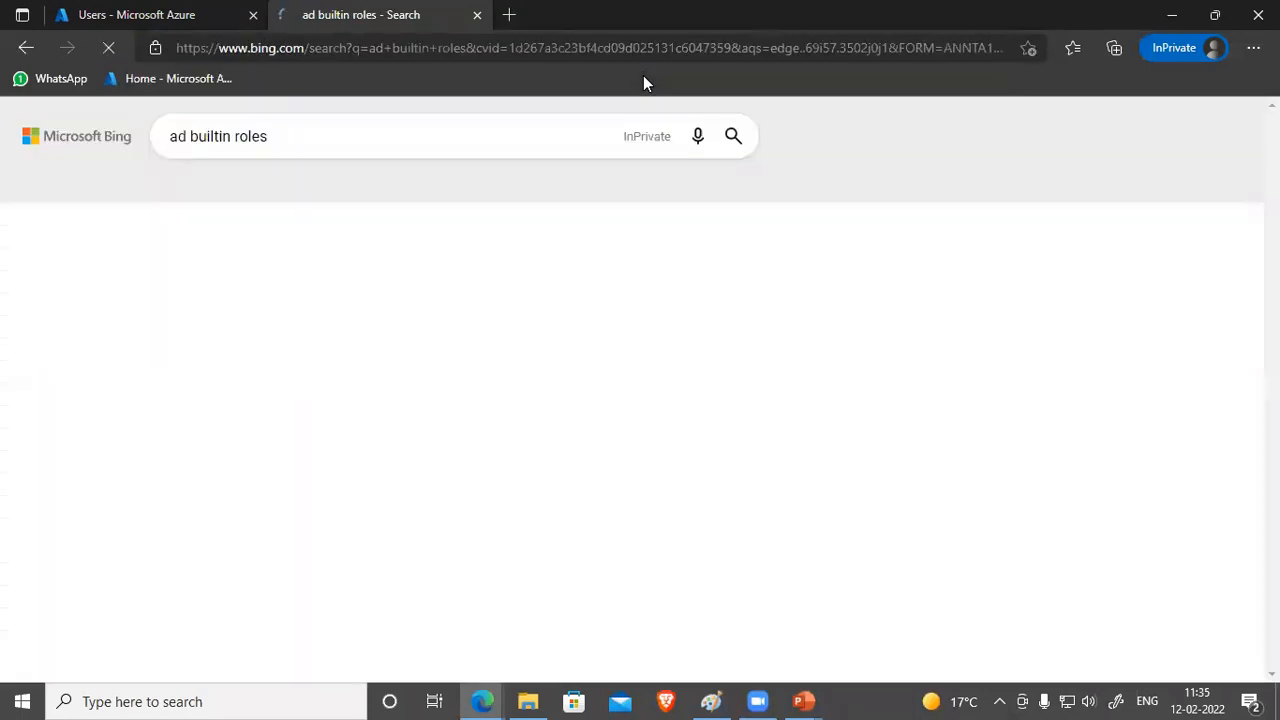
pyautogui.scroll(-2, 641, 345)
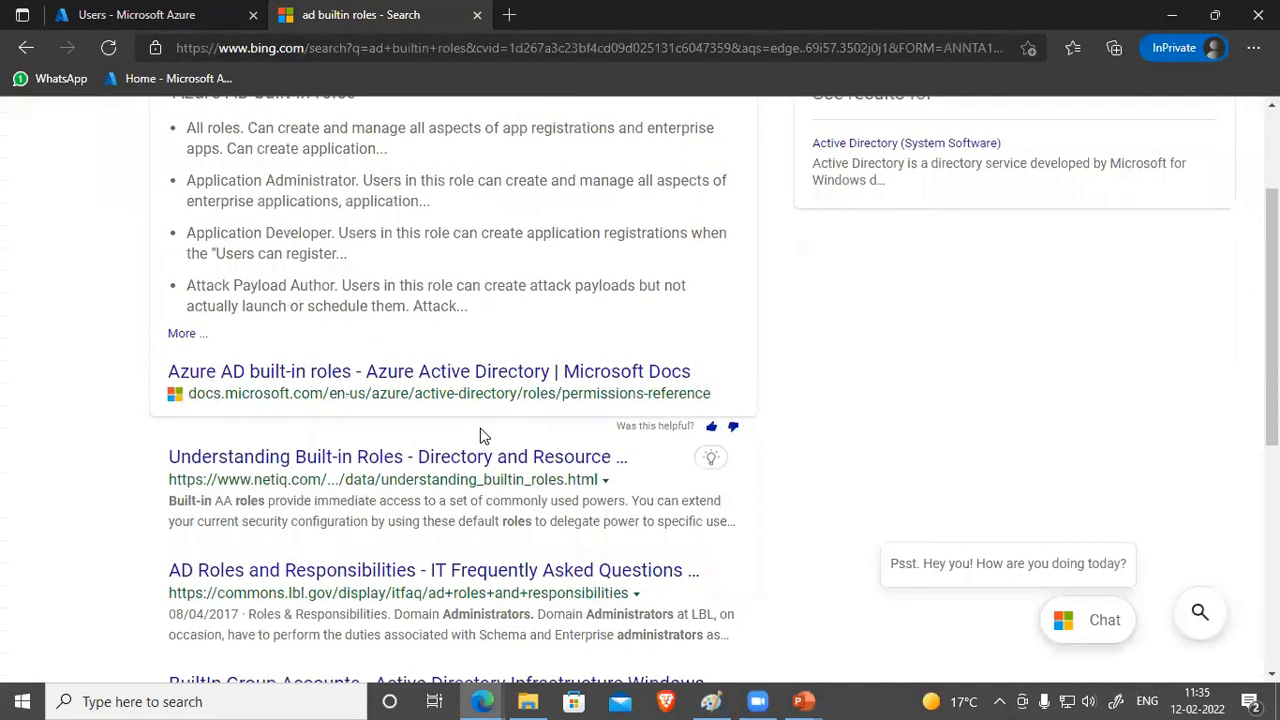
pyautogui.click(384, 374)
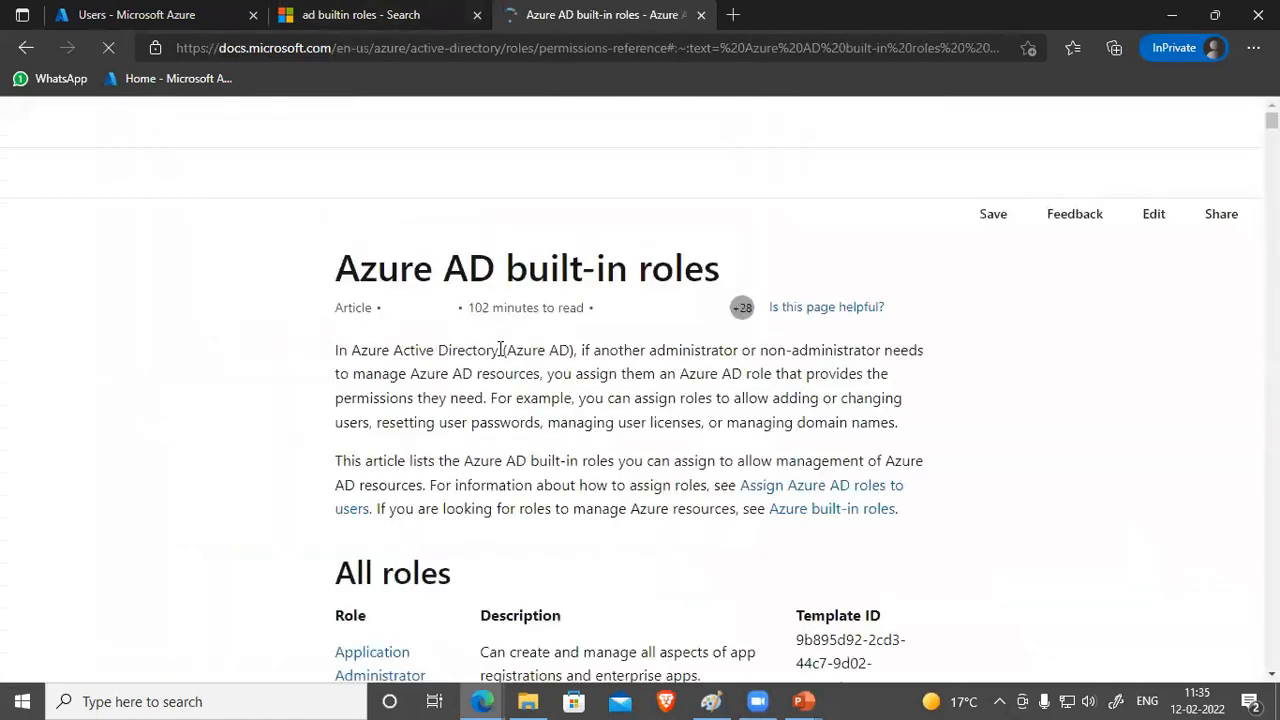
pyautogui.scroll(-2, 500, 352)
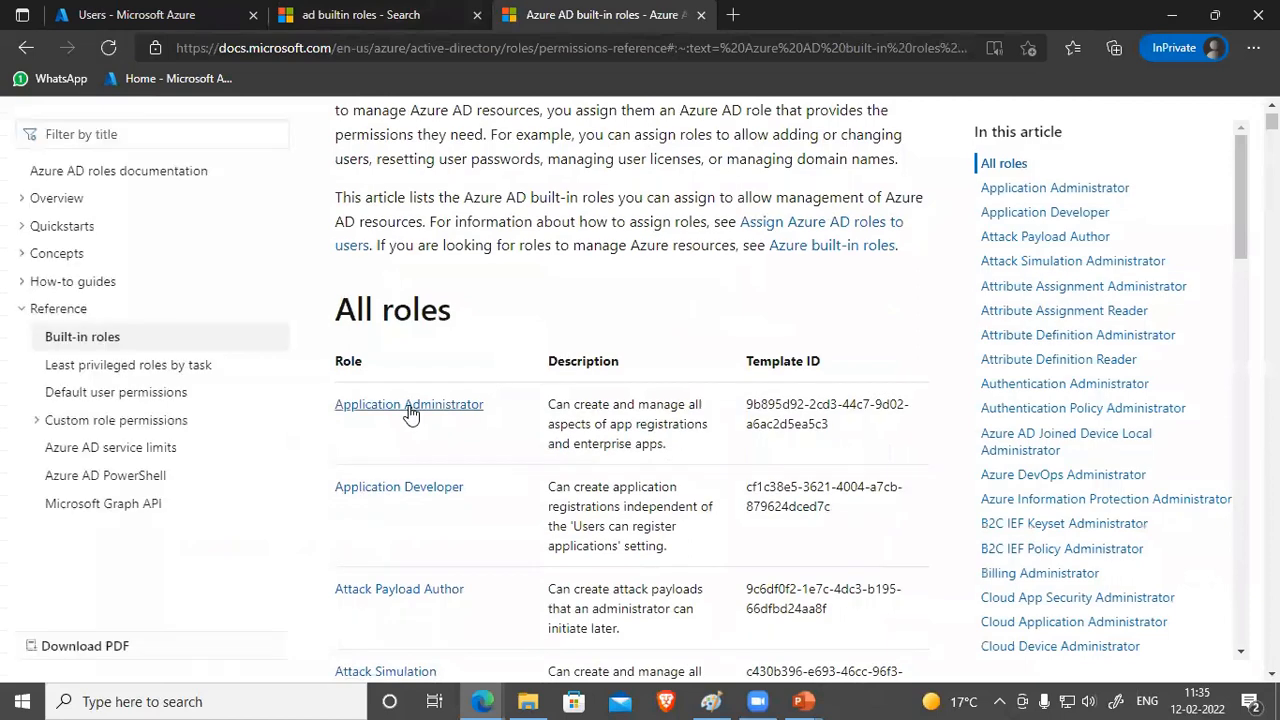
pyautogui.scroll(-4, 412, 440)
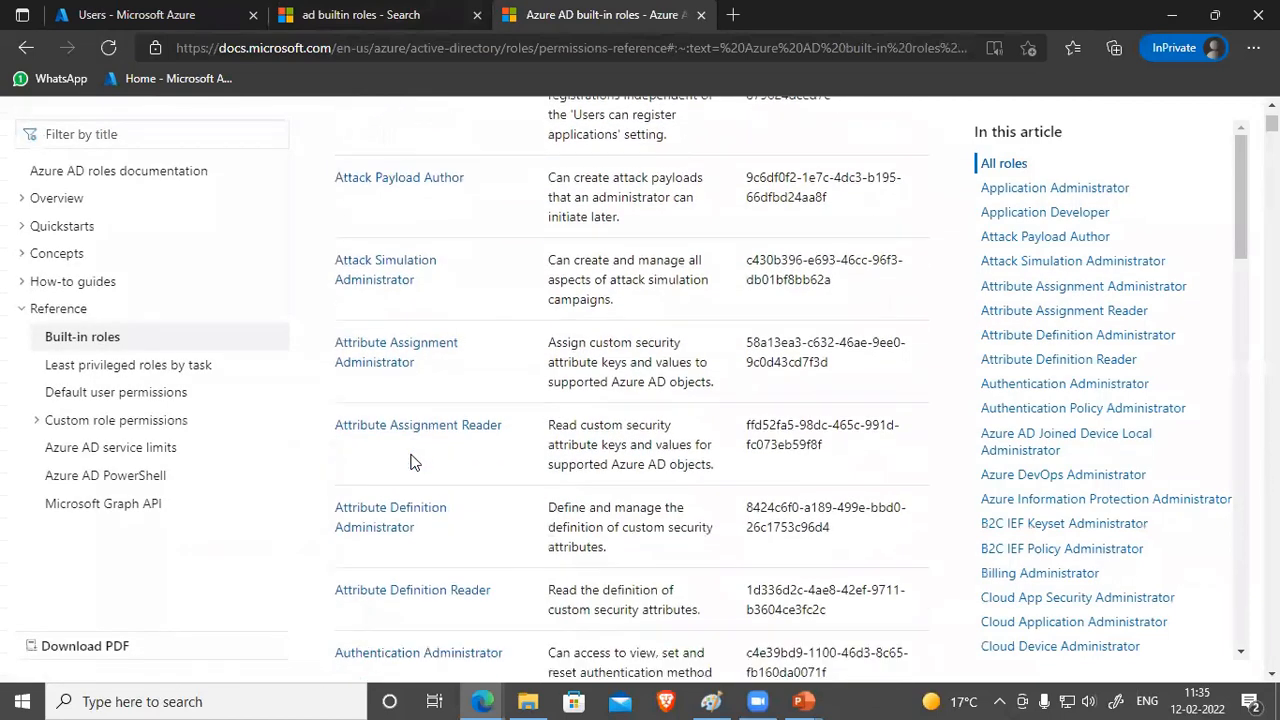
pyautogui.scroll(-1, 410, 462)
pyautogui.scroll(5, 517, 420)
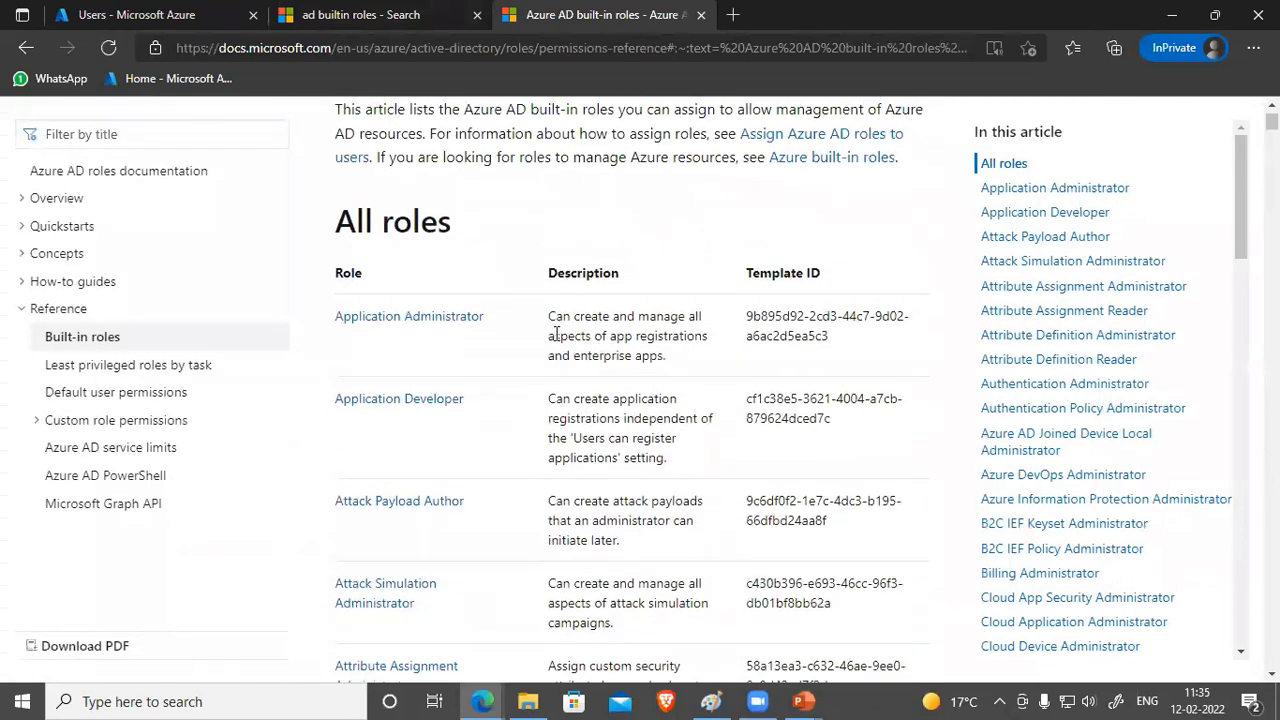
pyautogui.moveTo(549, 316); pyautogui.dragTo(612, 436)
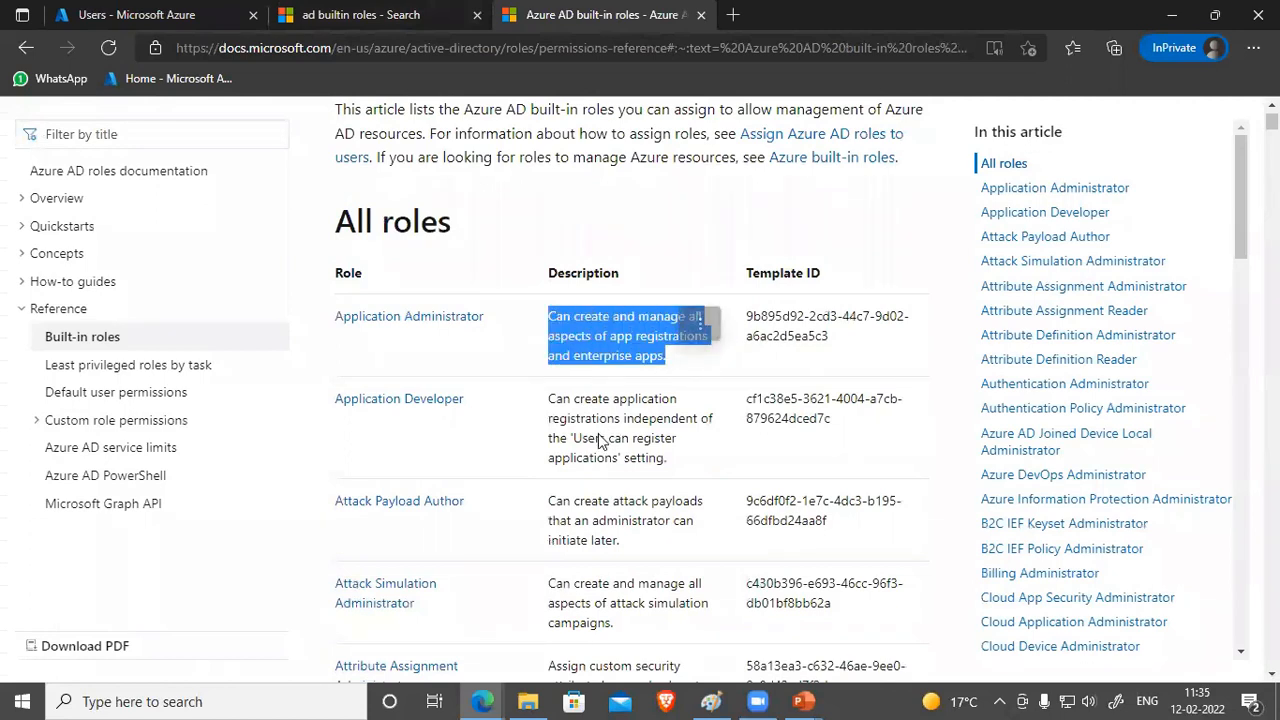
pyautogui.click(603, 440)
# Step: Jump to the article's Global Administrator section and scroll through it
pyautogui.moveTo(1245, 209); pyautogui.dragTo(1234, 360)
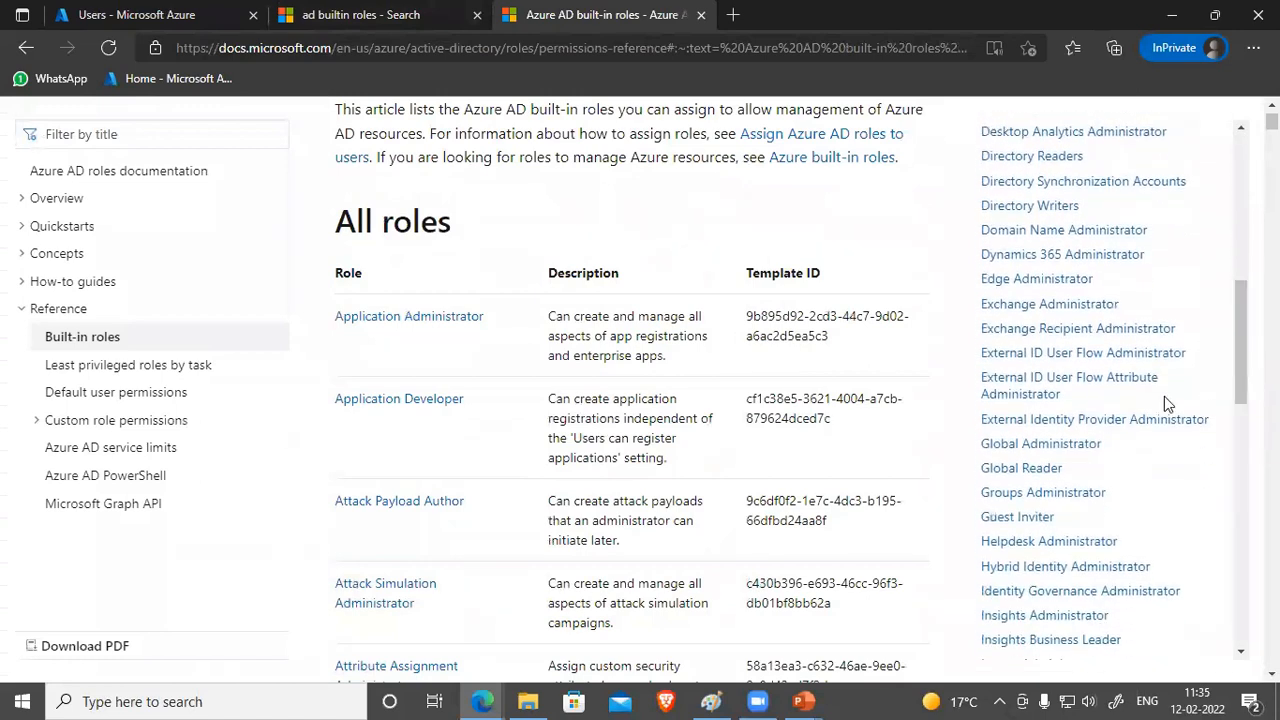
pyautogui.click(1055, 449)
pyautogui.scroll(-3, 606, 360)
pyautogui.scroll(5, 620, 360)
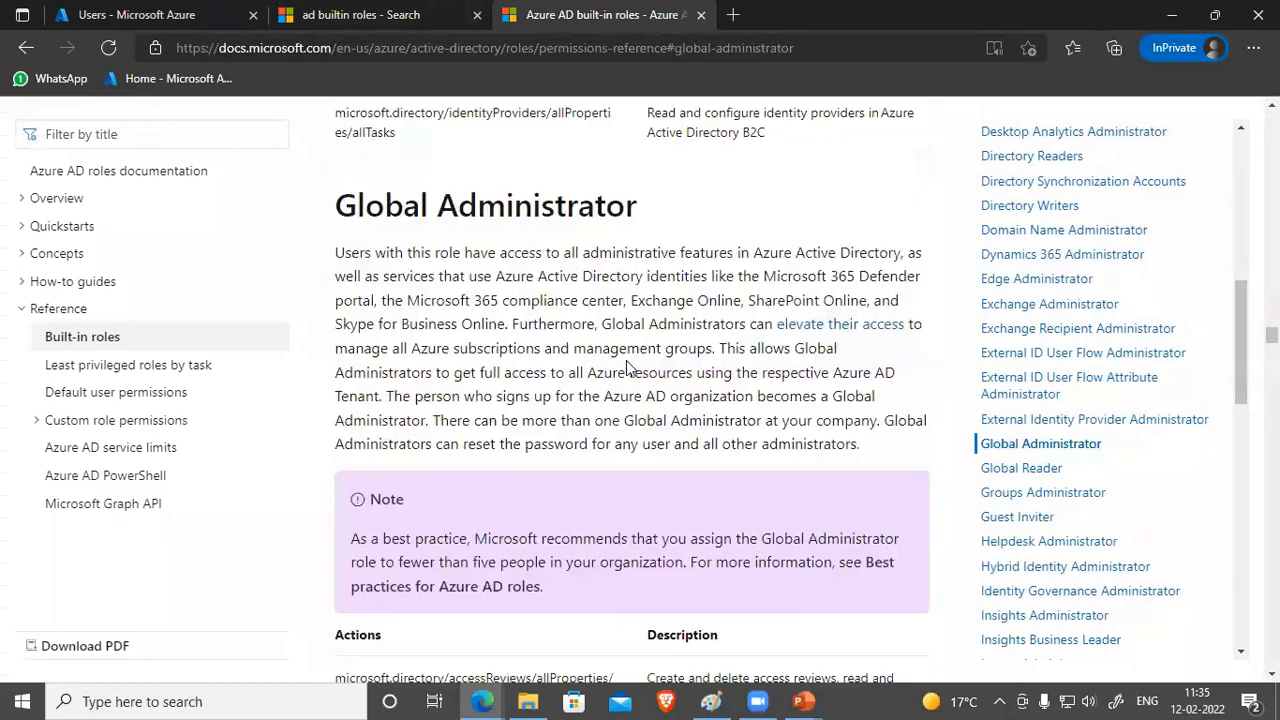
pyautogui.scroll(-2, 586, 380)
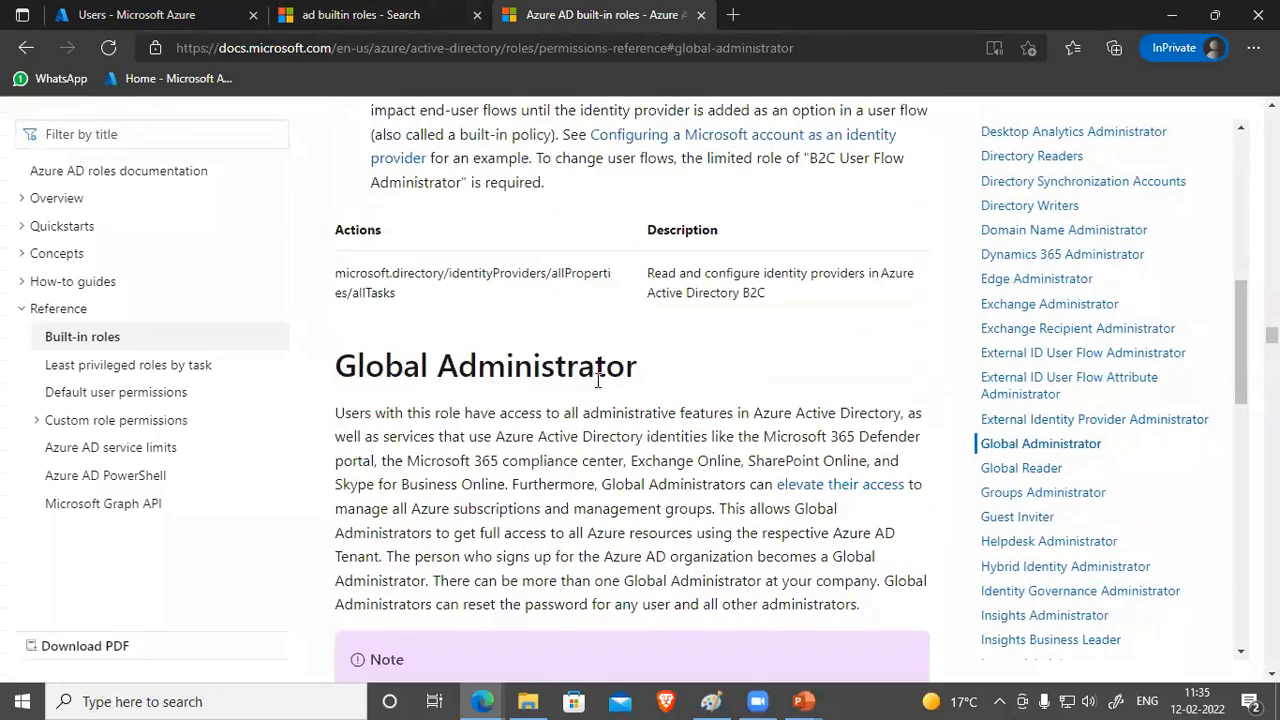
pyautogui.scroll(-1, 595, 379)
pyautogui.scroll(5, 903, 383)
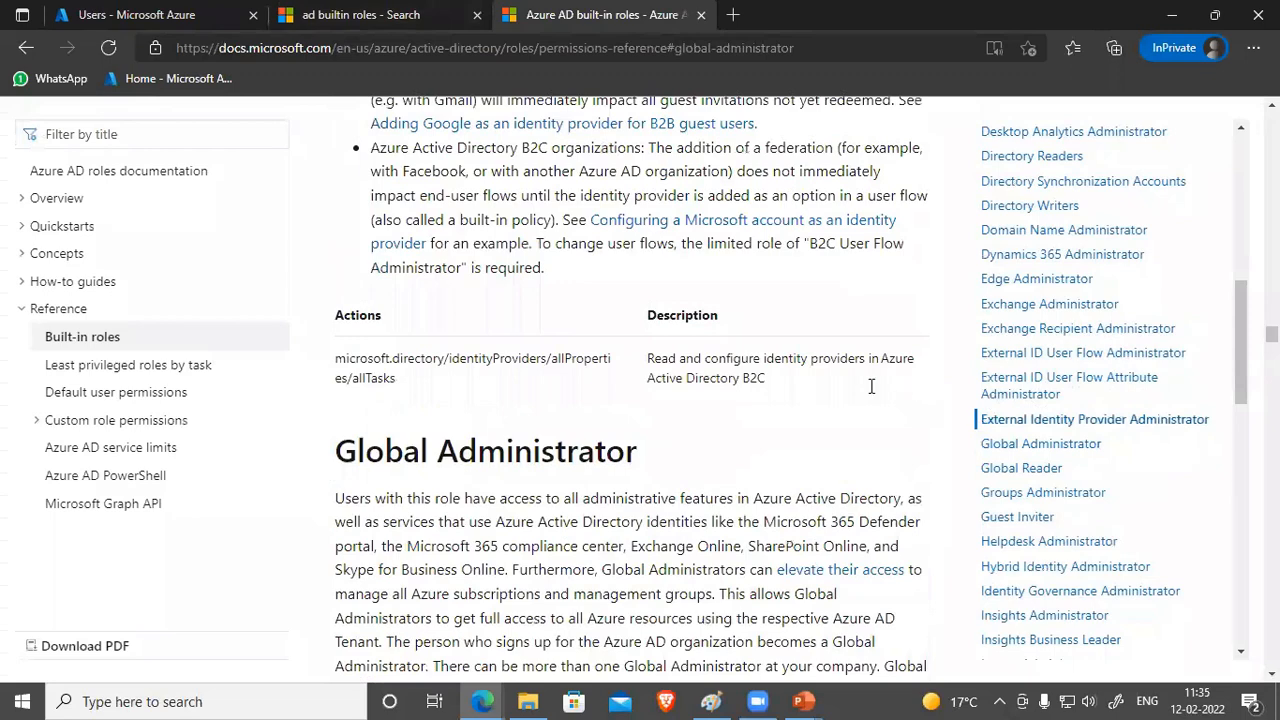
pyautogui.scroll(10, 759, 388)
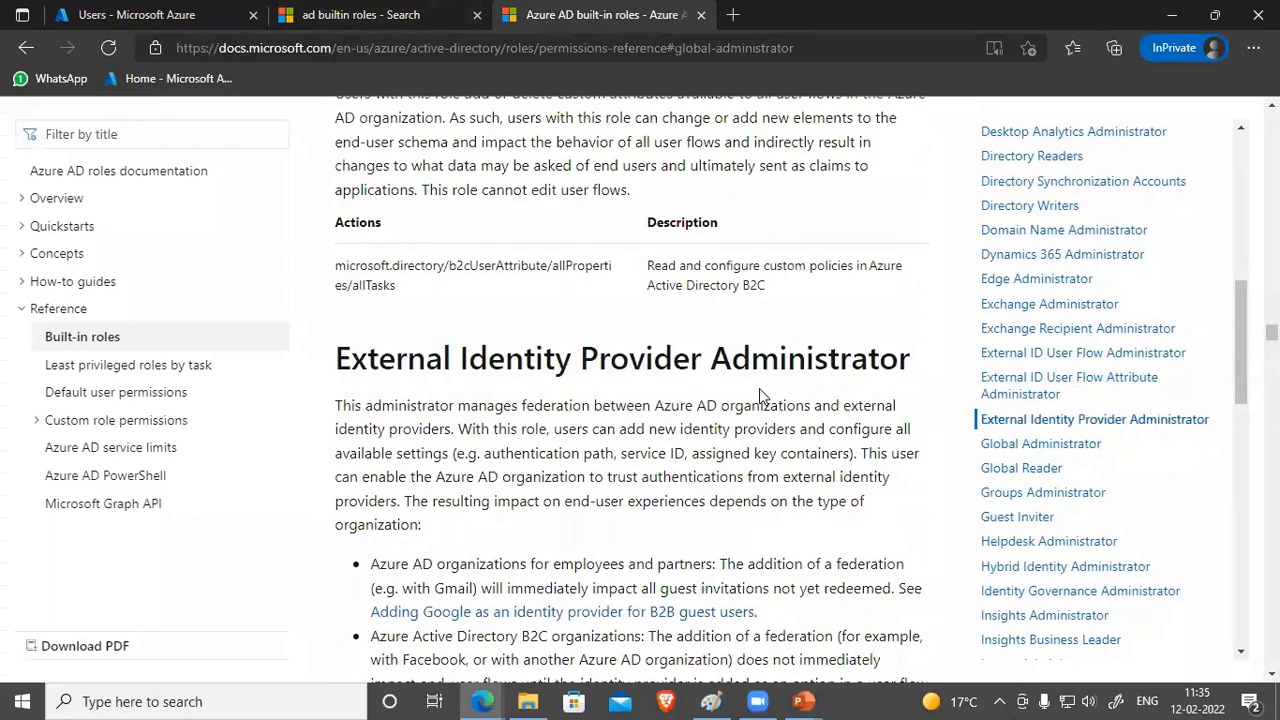
pyautogui.scroll(-1, 675, 441)
pyautogui.scroll(-2, 700, 450)
pyautogui.scroll(-2, 877, 428)
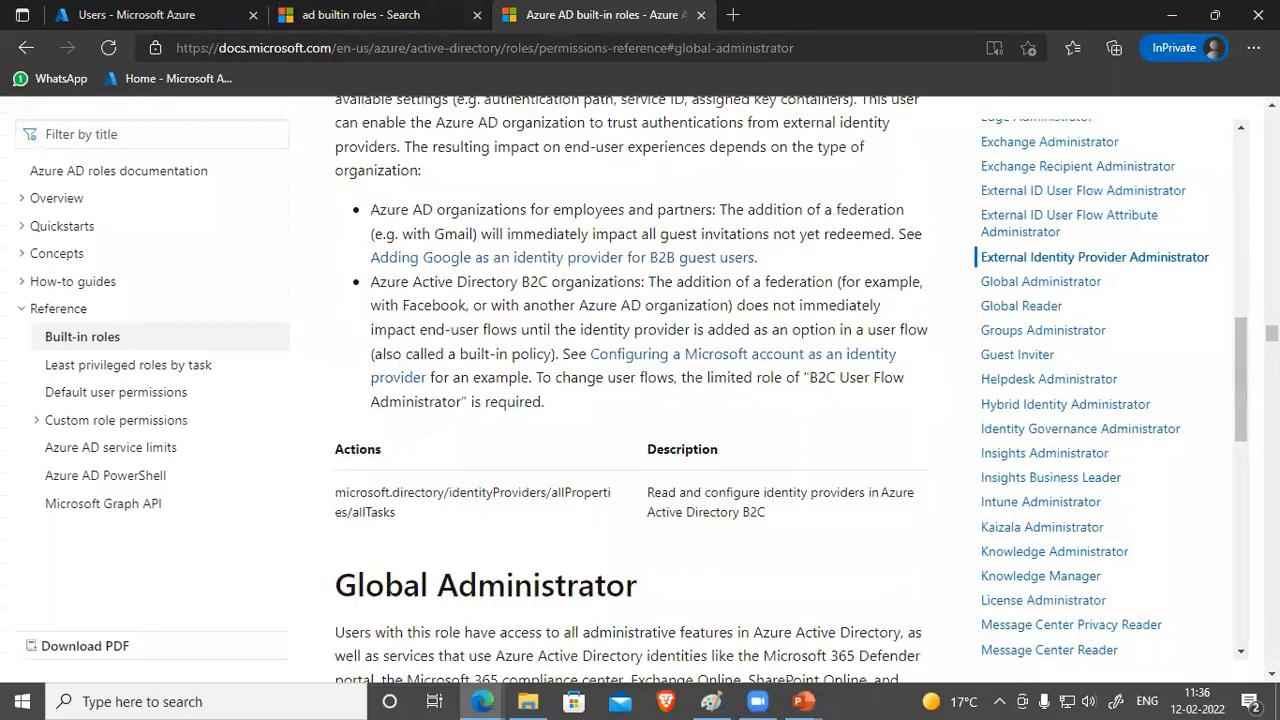
pyautogui.scroll(-2, 632, 390)
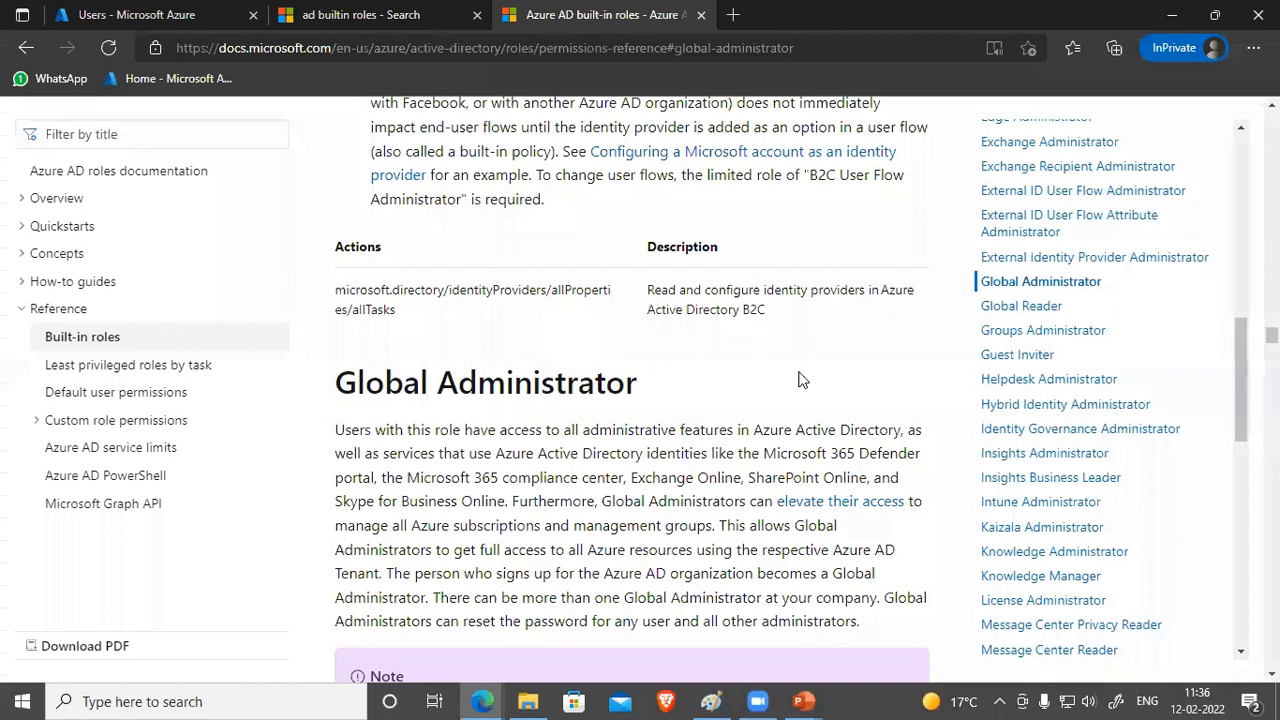
# Step: Find 'global' in the article and highlight the Global Administrator role description
pyautogui.hotkey('ctrl', 'f')
pyautogui.write('global')
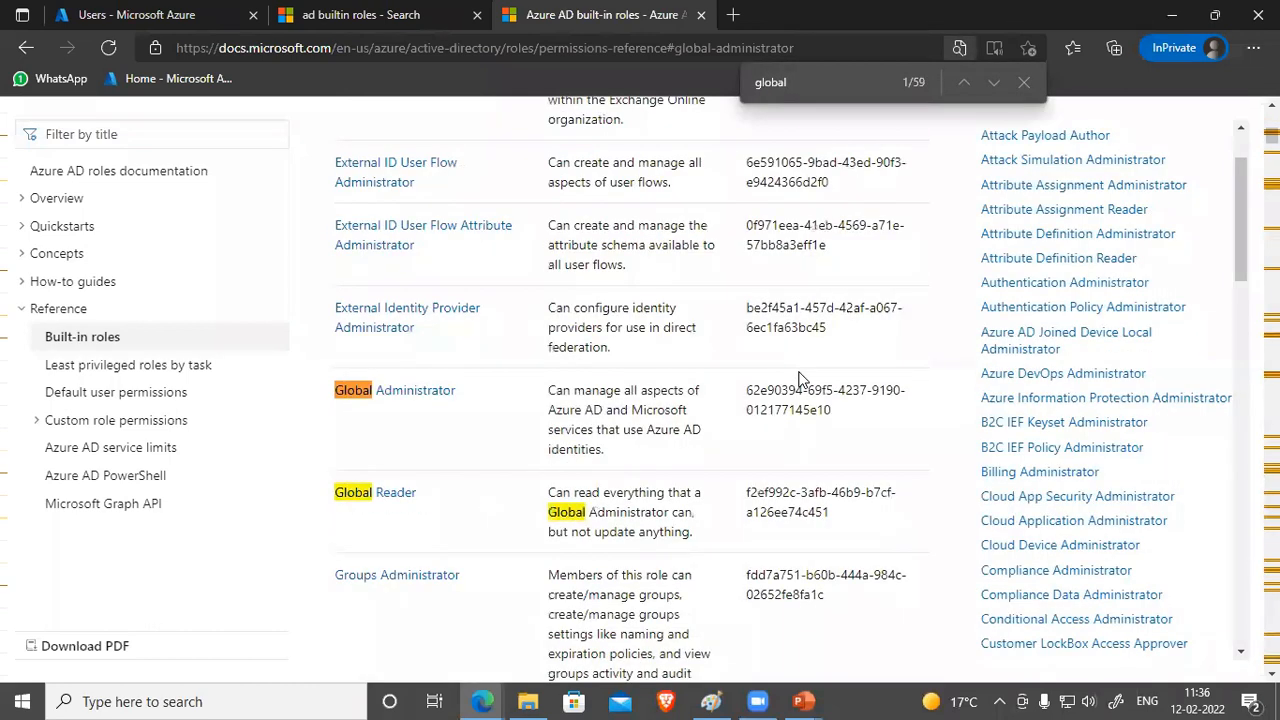
pyautogui.moveTo(549, 393); pyautogui.dragTo(697, 430)
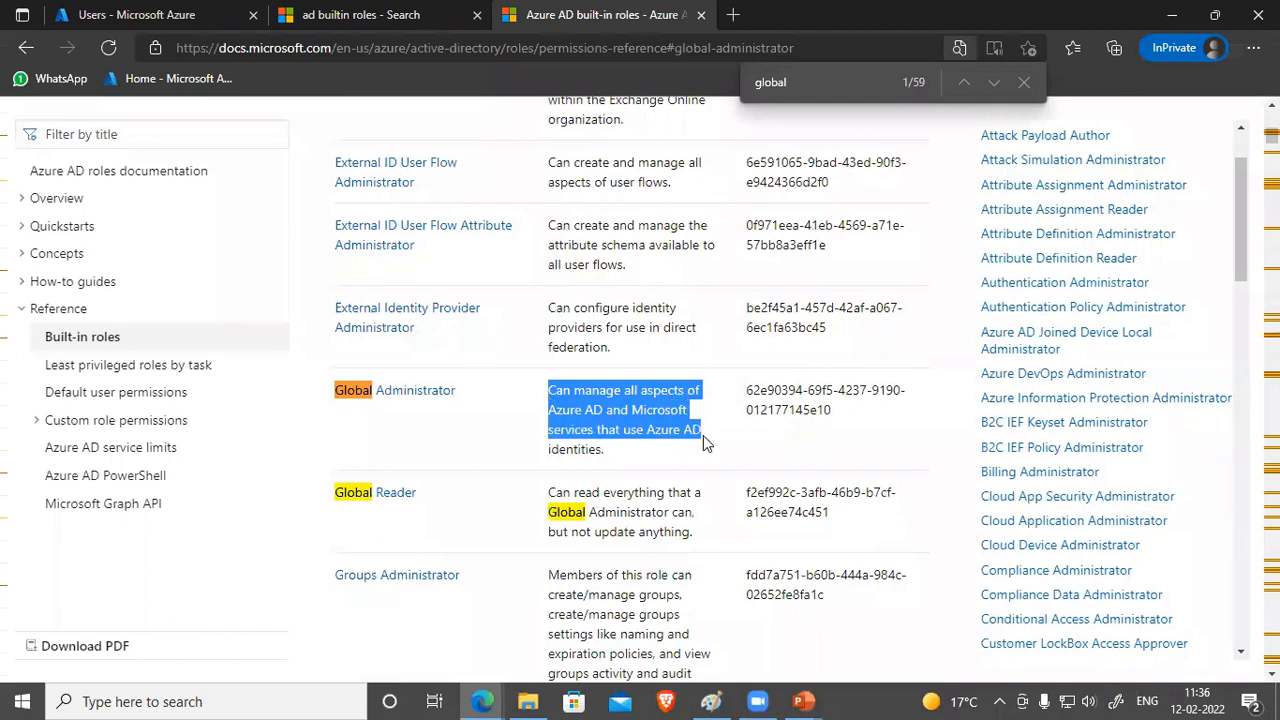
pyautogui.moveTo(703, 435); pyautogui.dragTo(688, 450)
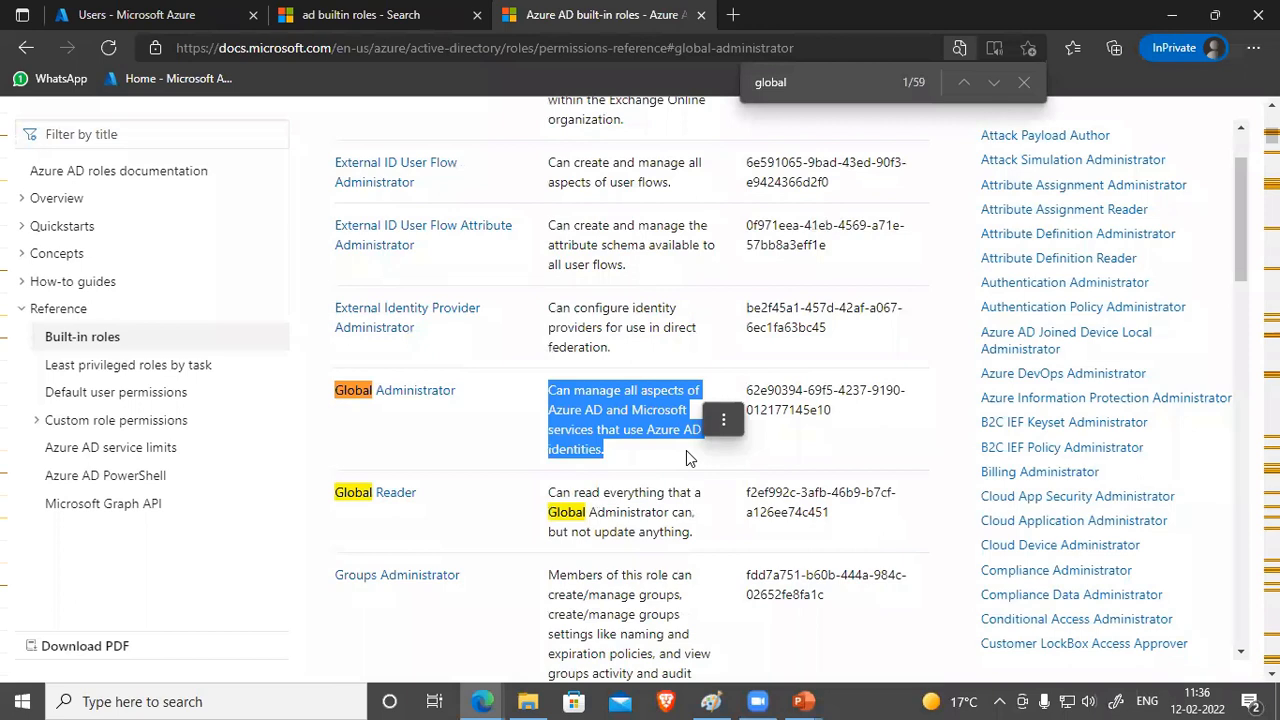
# Step: Find 'user adm' and highlight the User Administrator role description
pyautogui.hotkey('ctrl', 'f')
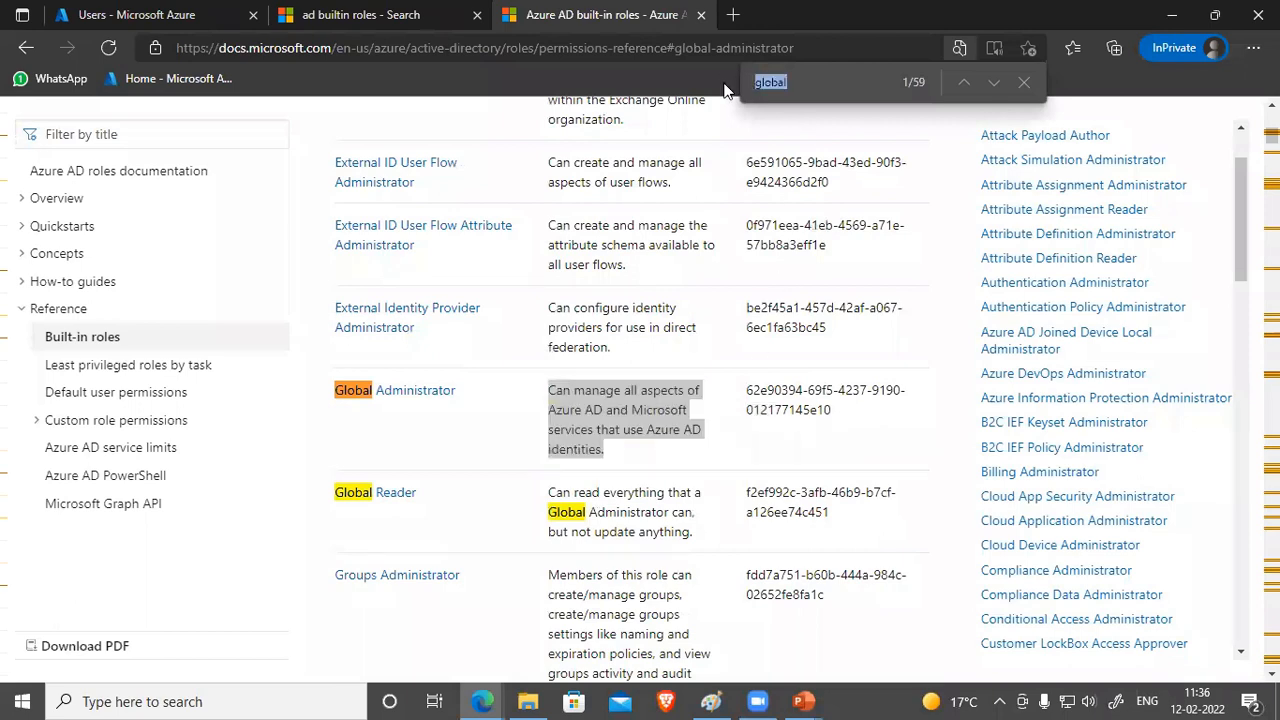
pyautogui.write('user adm')
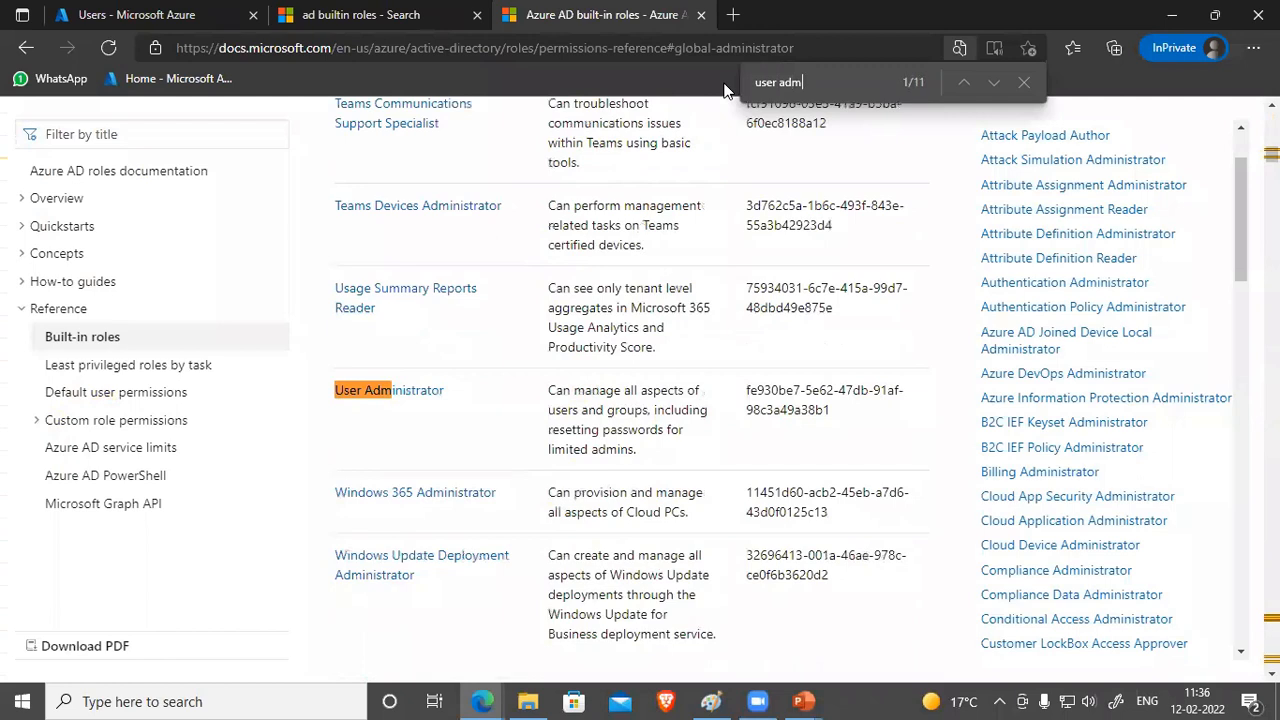
pyautogui.moveTo(548, 392); pyautogui.dragTo(686, 455)
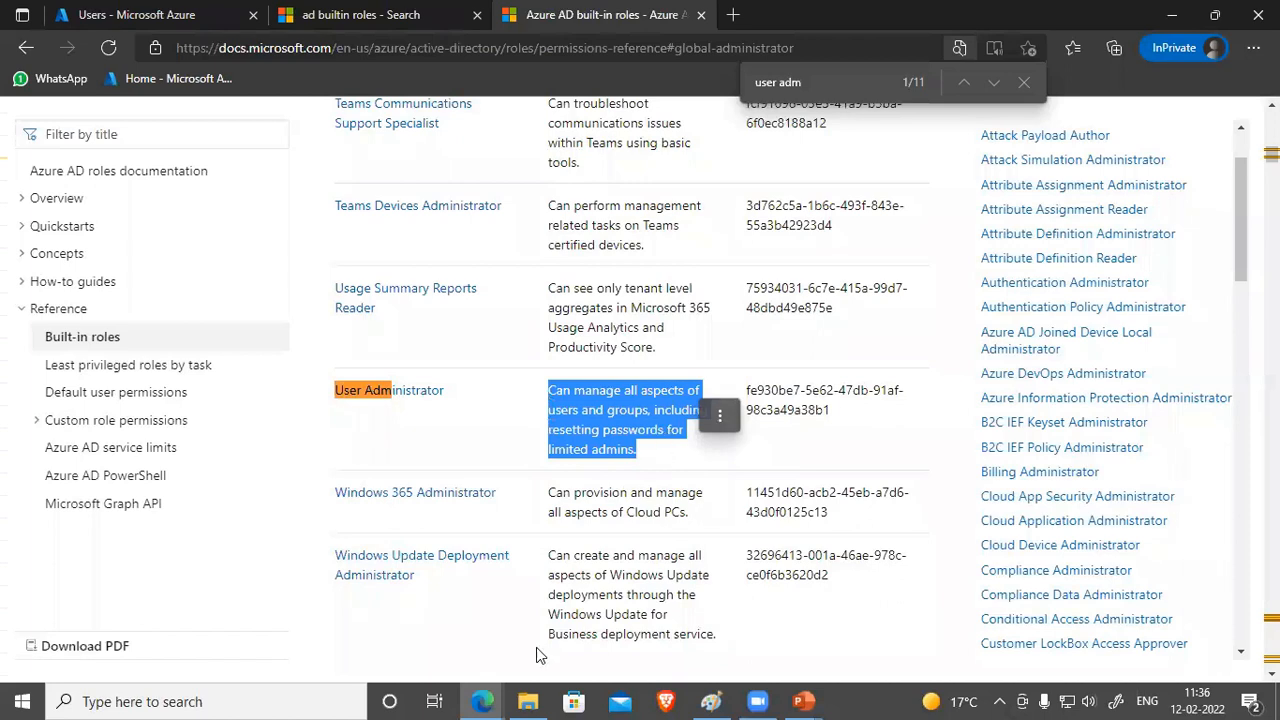
pyautogui.click(488, 694)
# Step: Add the User administrator directory role to the user through Assigned roles
pyautogui.click(388, 628)
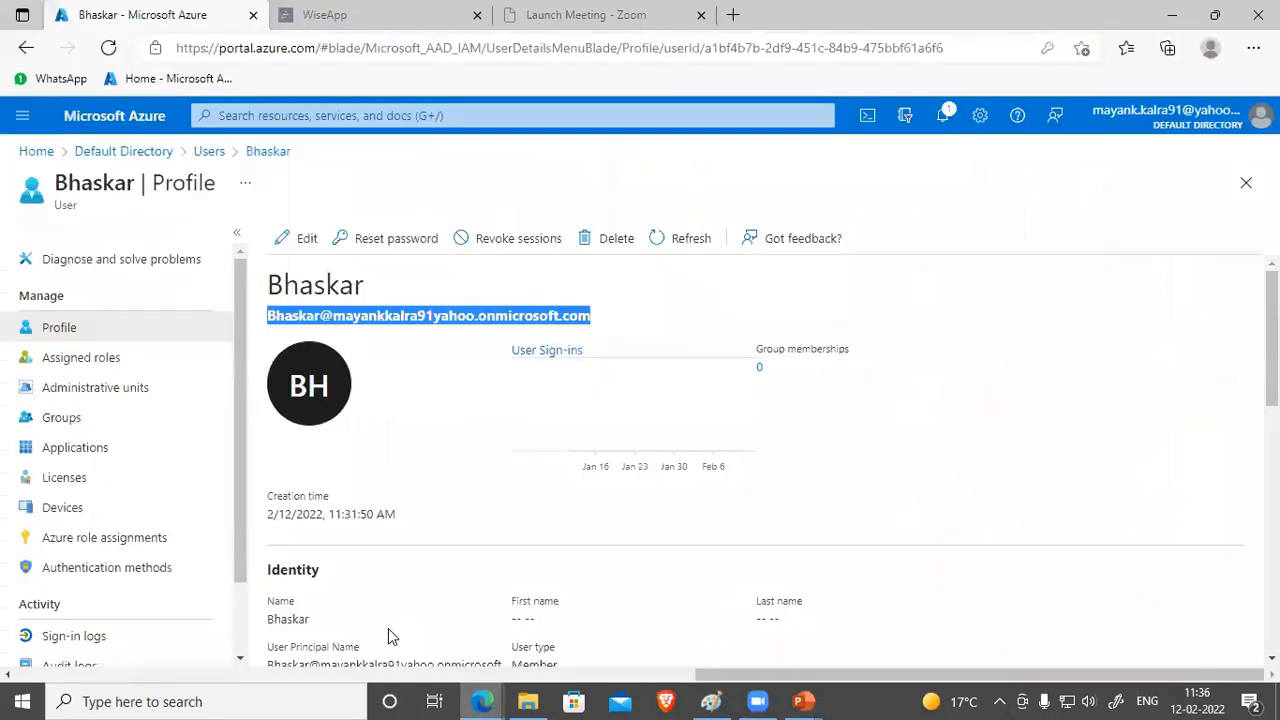
pyautogui.click(90, 360)
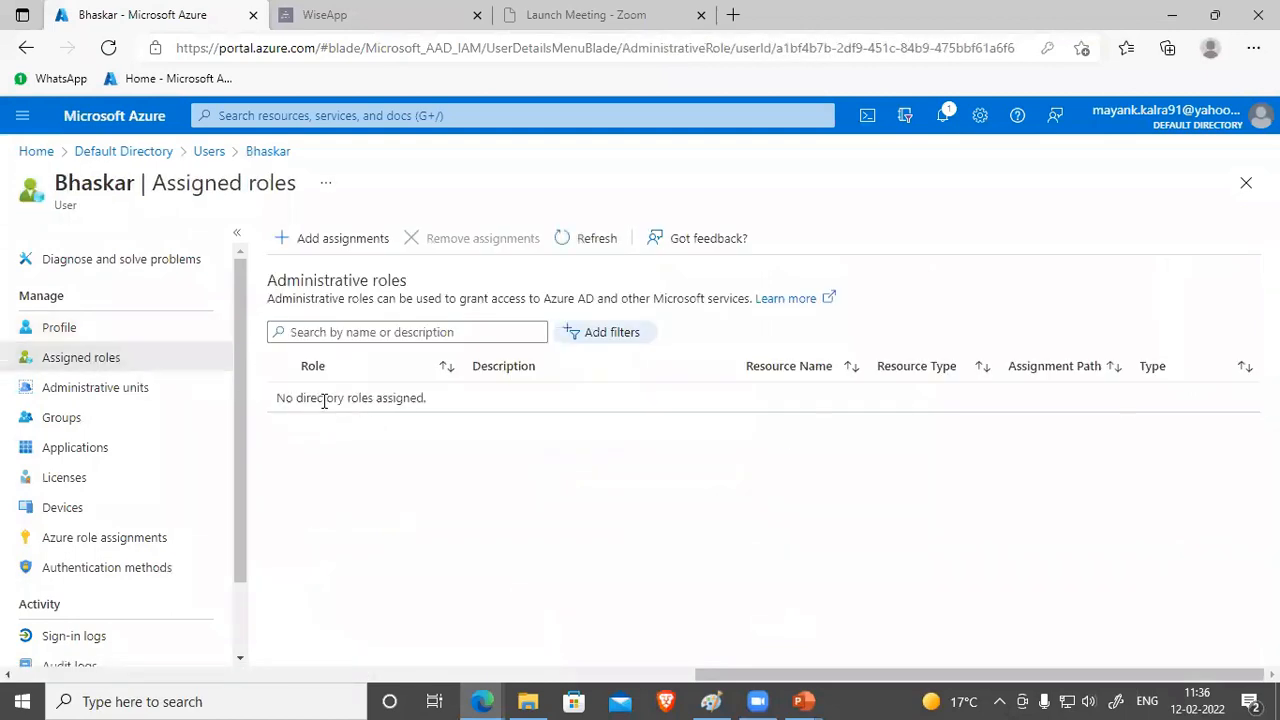
pyautogui.click(332, 242)
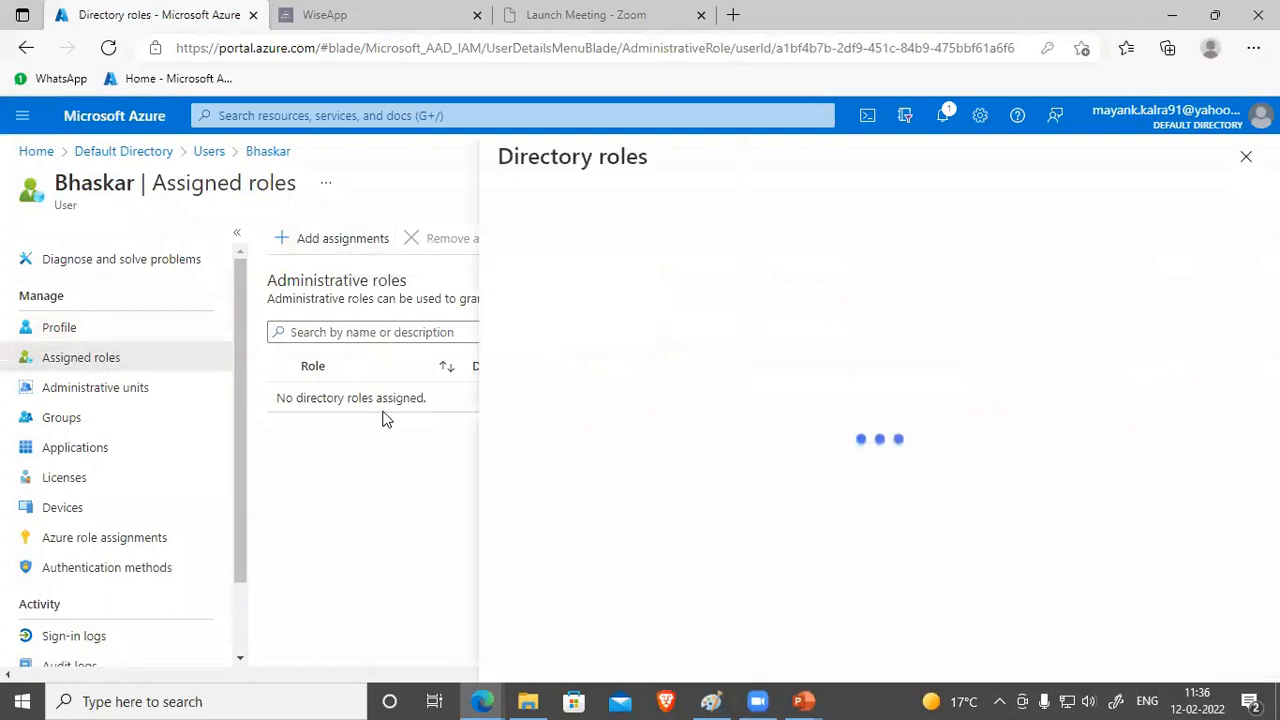
pyautogui.click(614, 344)
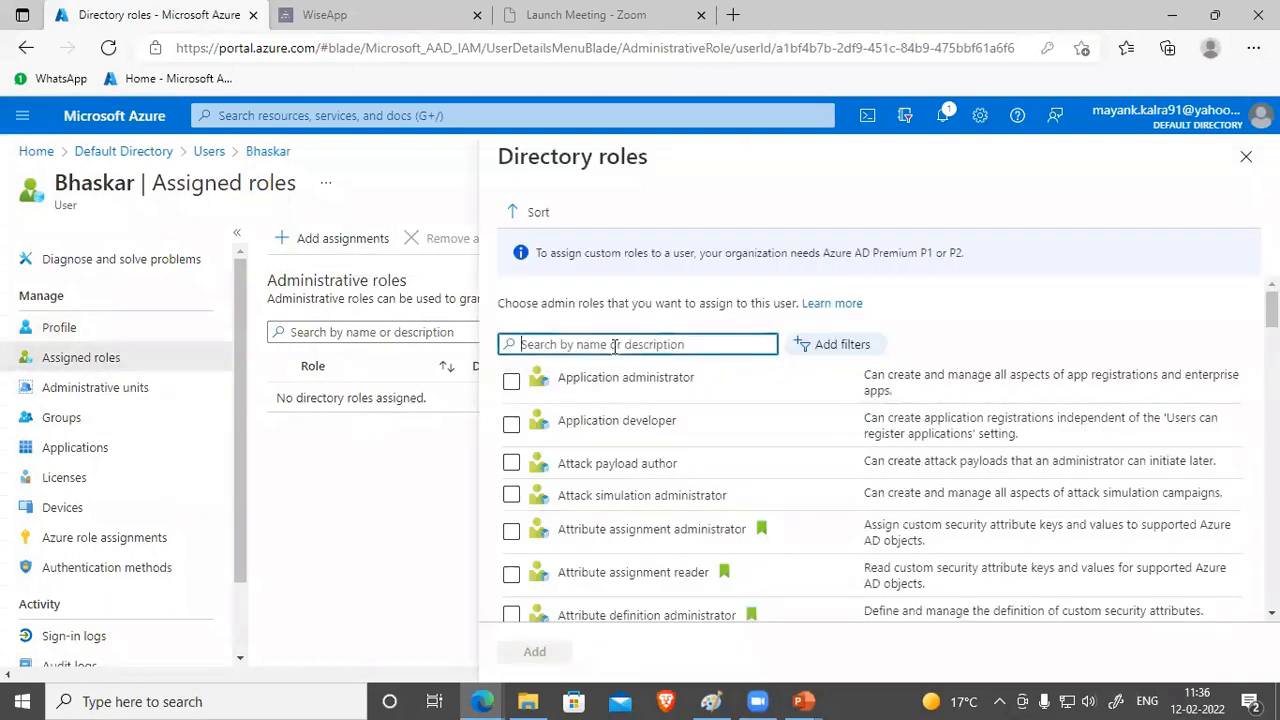
pyautogui.write('user ad')
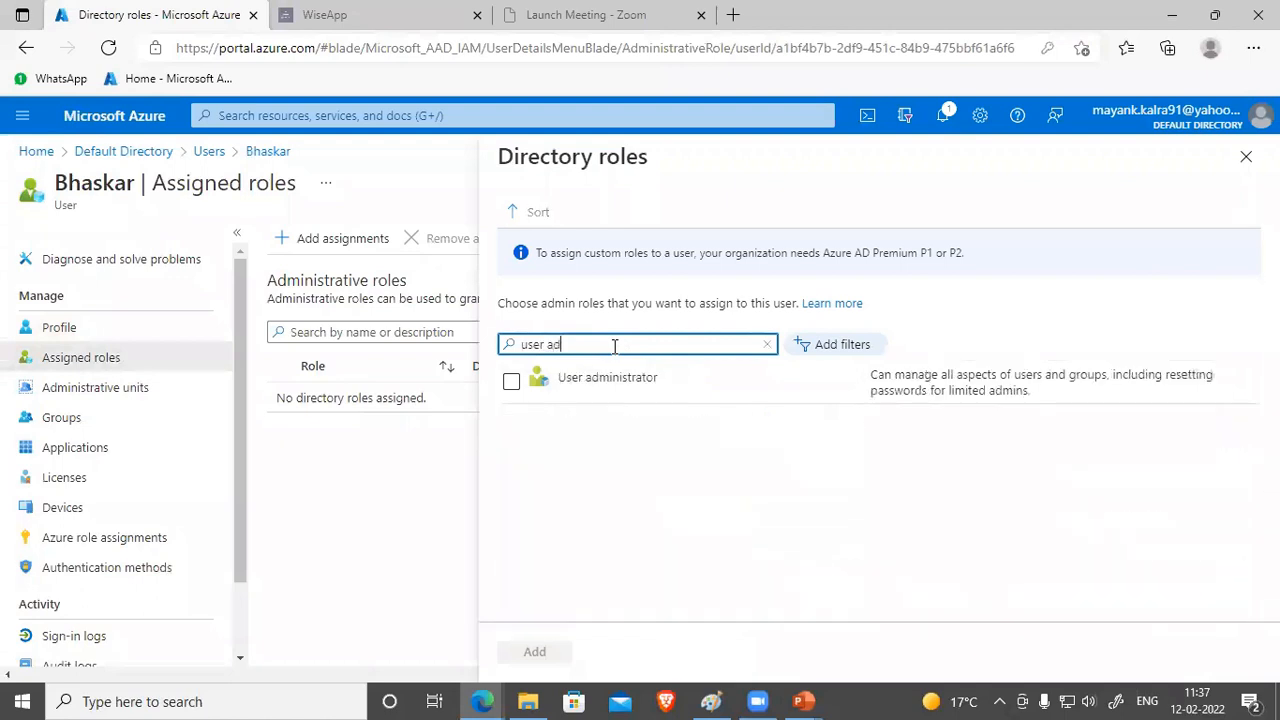
pyautogui.click(512, 385)
pyautogui.click(530, 652)
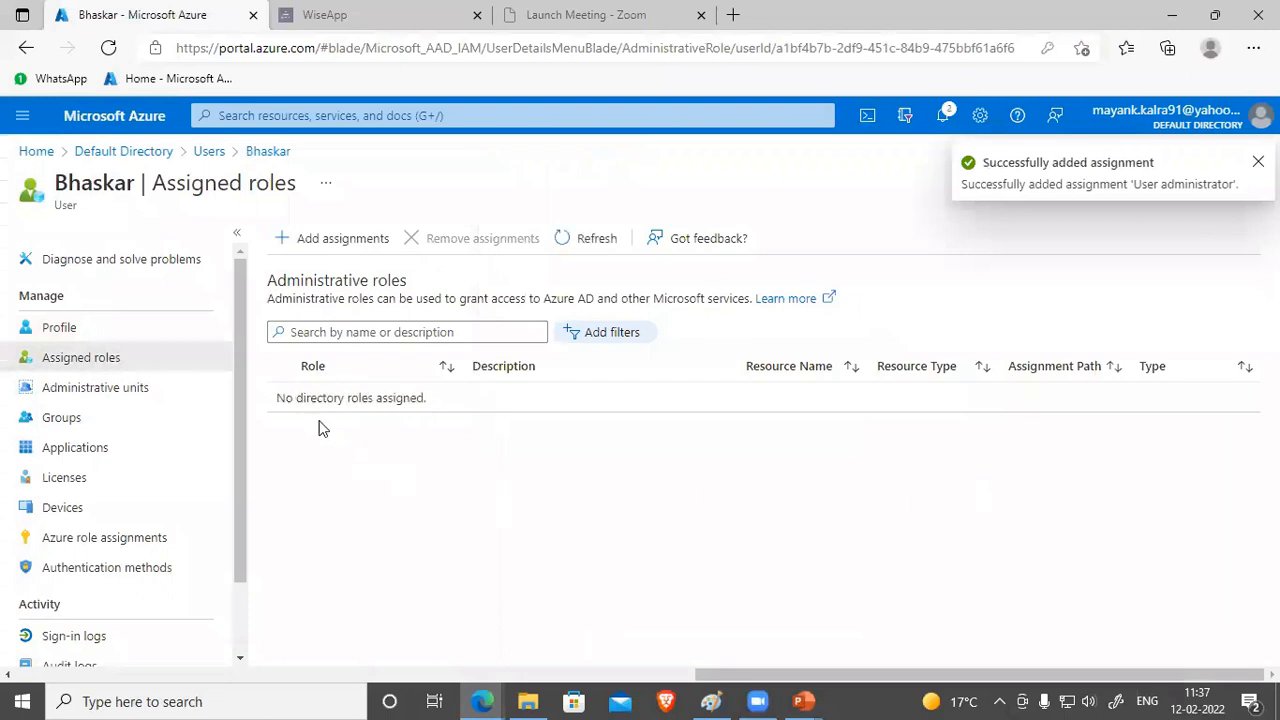
# Step: Refresh the assigned roles list and reload the portal page
pyautogui.click(585, 242)
pyautogui.click(598, 242)
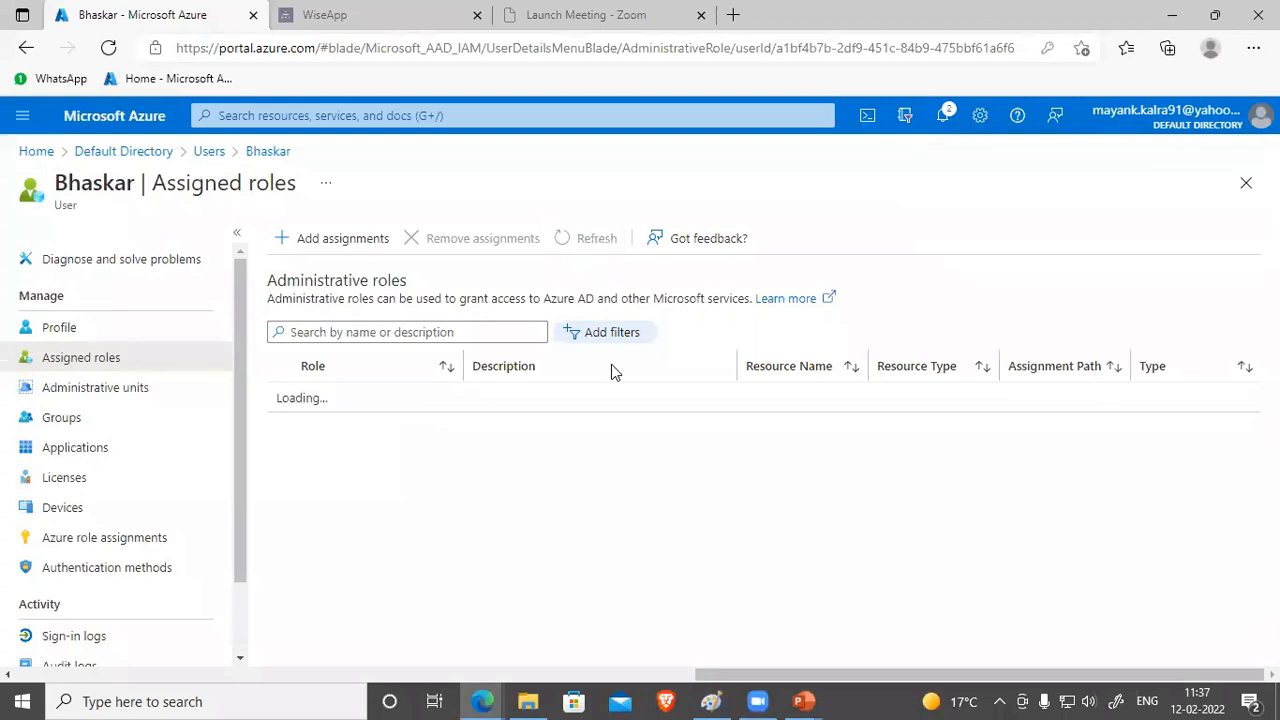
pyautogui.click(108, 48)
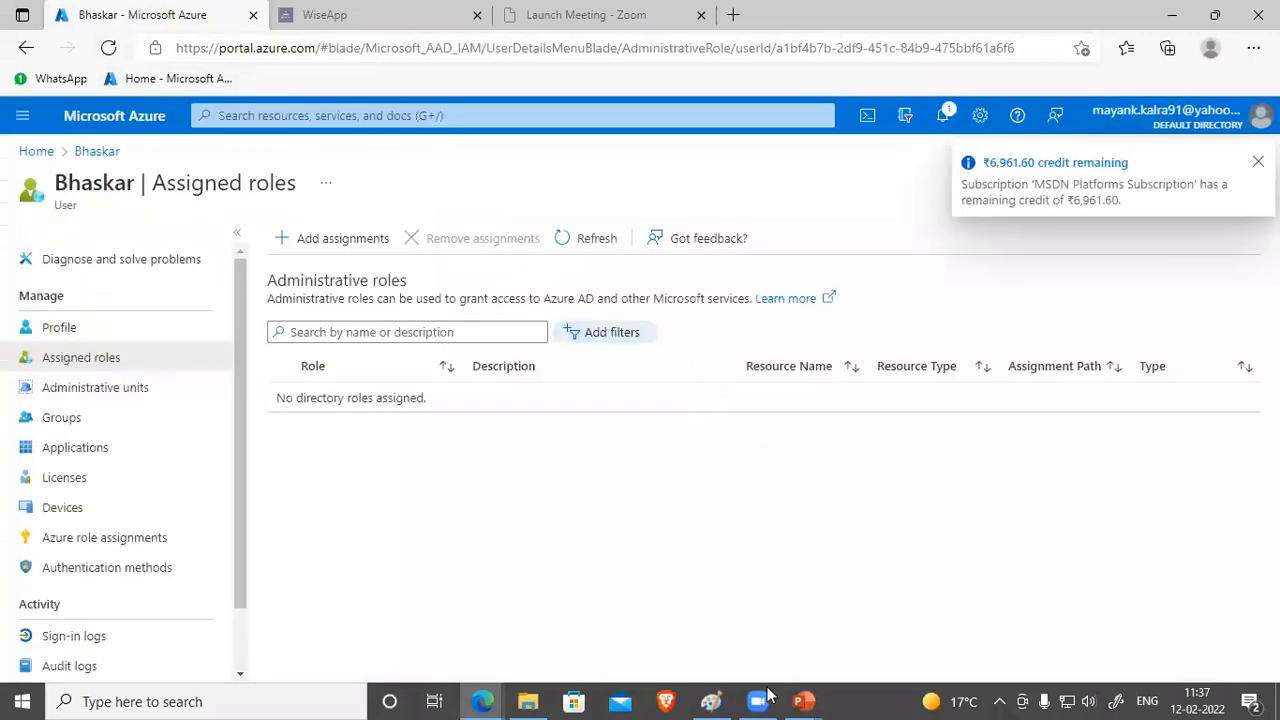
# Step: Go from Home through Default Directory users back to the user's assigned roles
pyautogui.click(1246, 183)
pyautogui.click(290, 266)
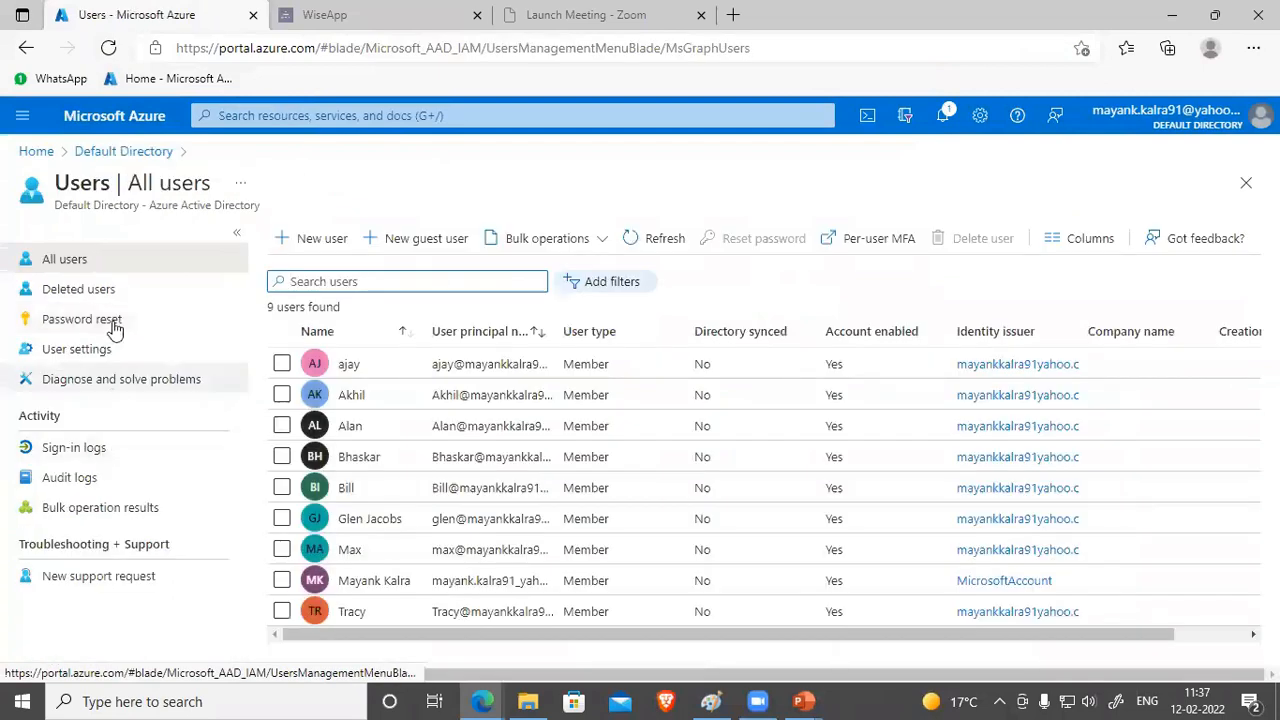
pyautogui.click(451, 460)
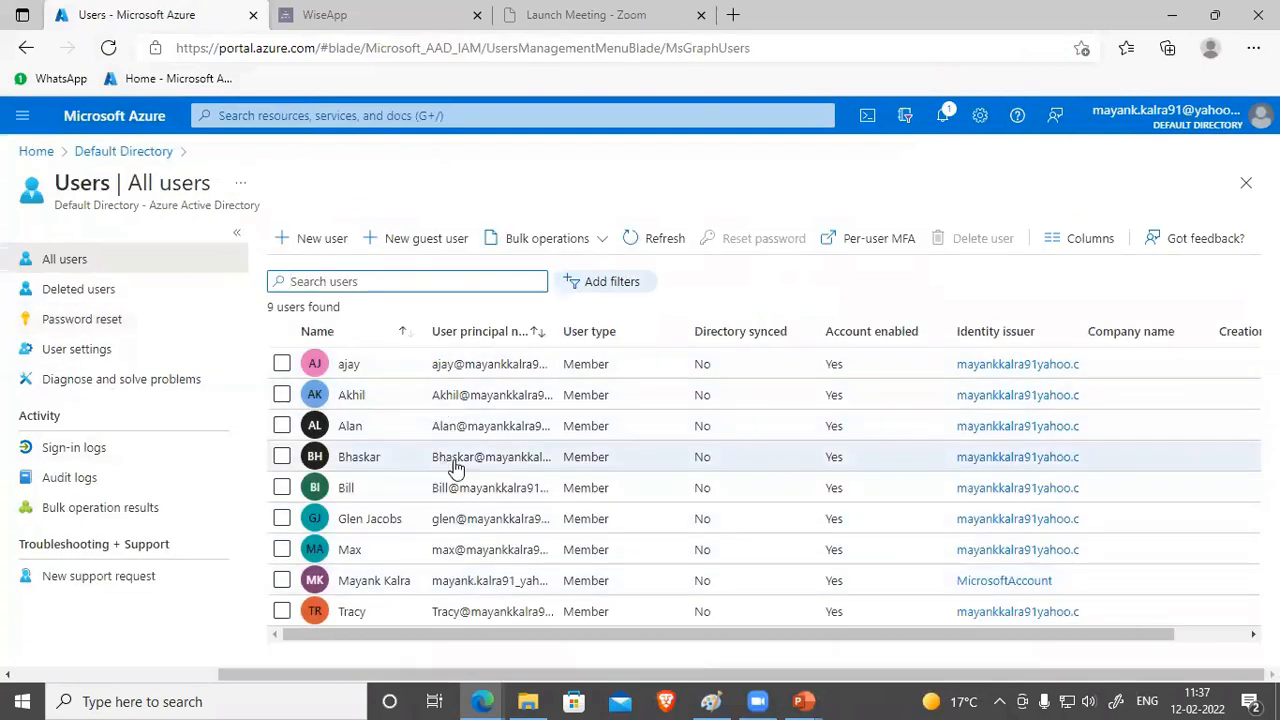
pyautogui.click(359, 456)
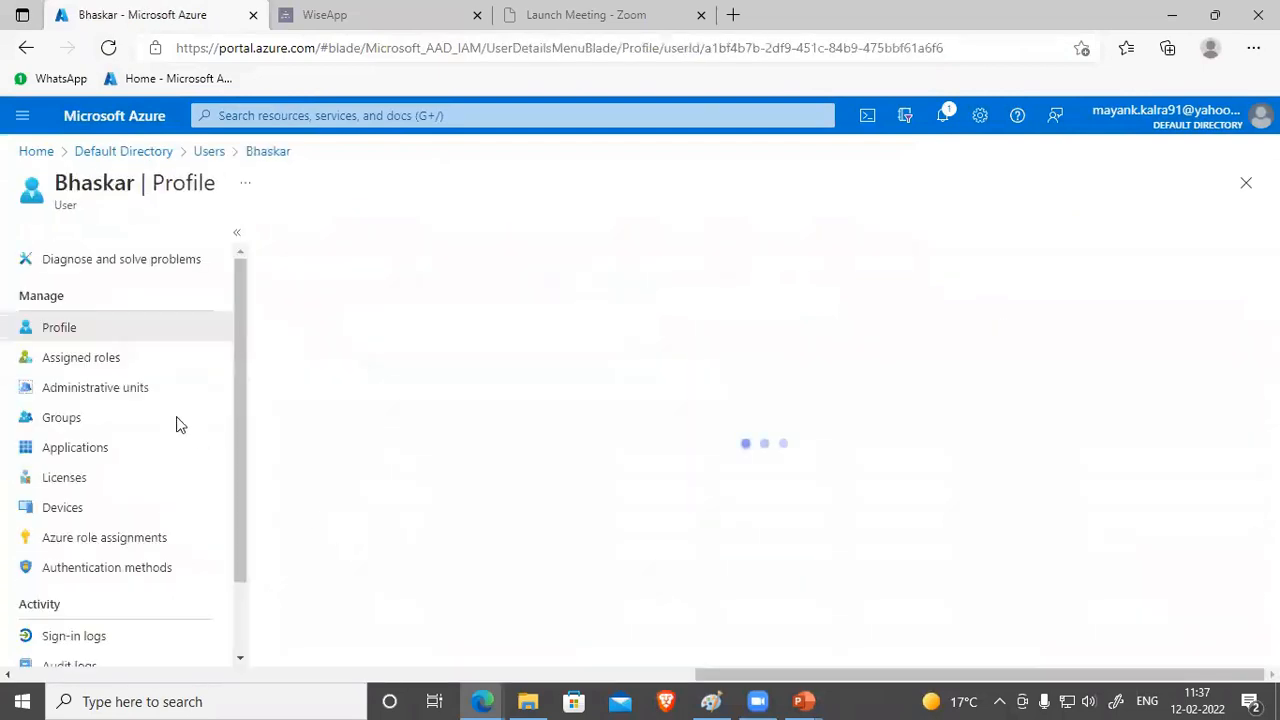
pyautogui.click(86, 360)
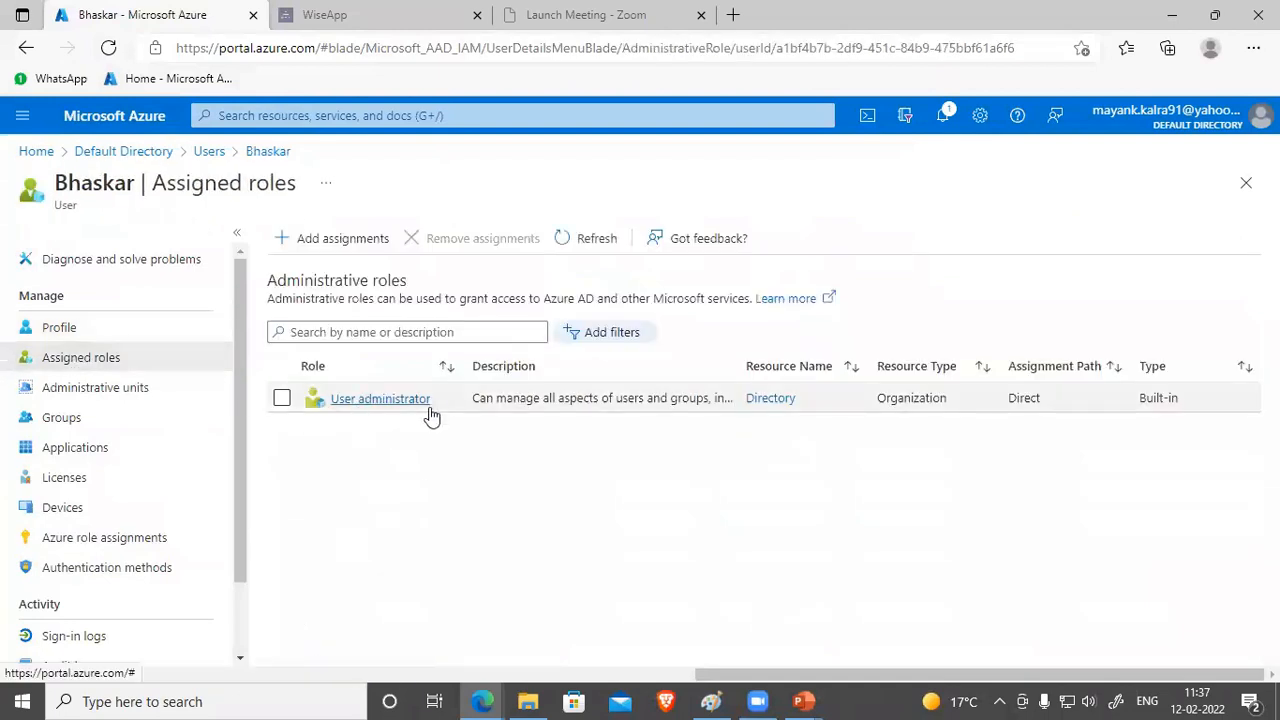
# Step: Glance at the built-in roles documentation window, then return to the users list tab
pyautogui.click(481, 700)
pyautogui.click(583, 589)
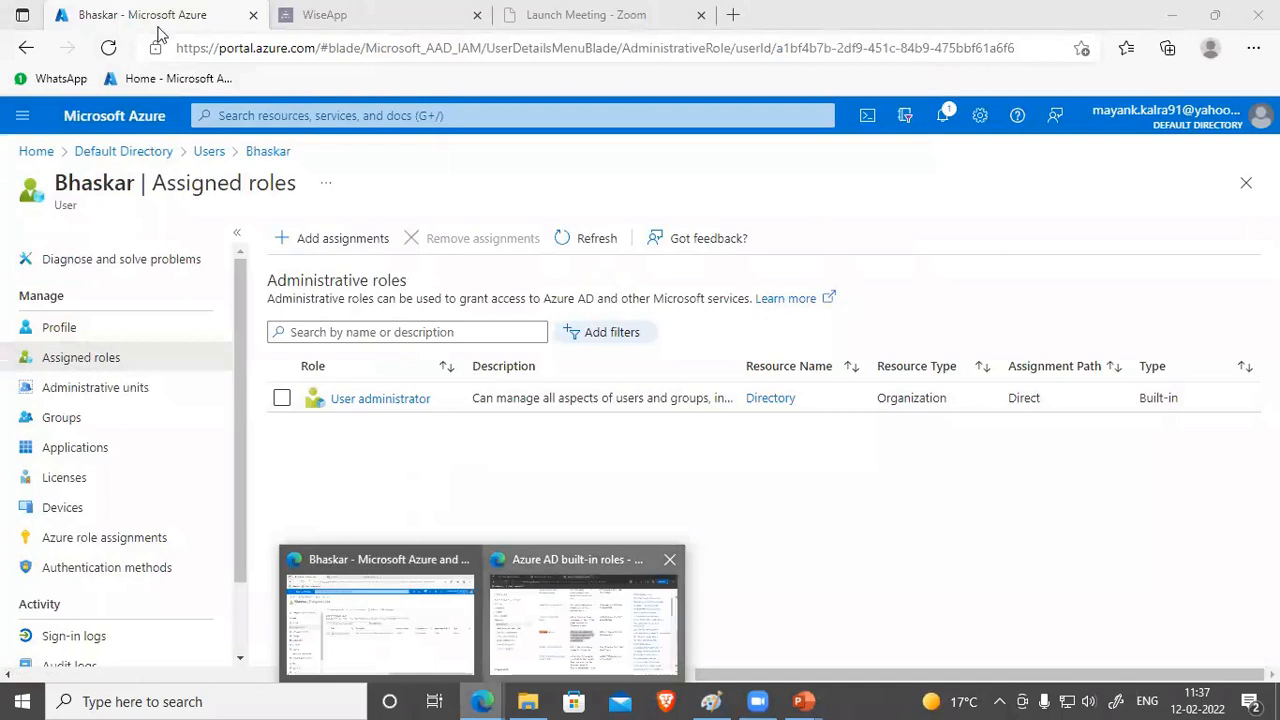
pyautogui.click(157, 25)
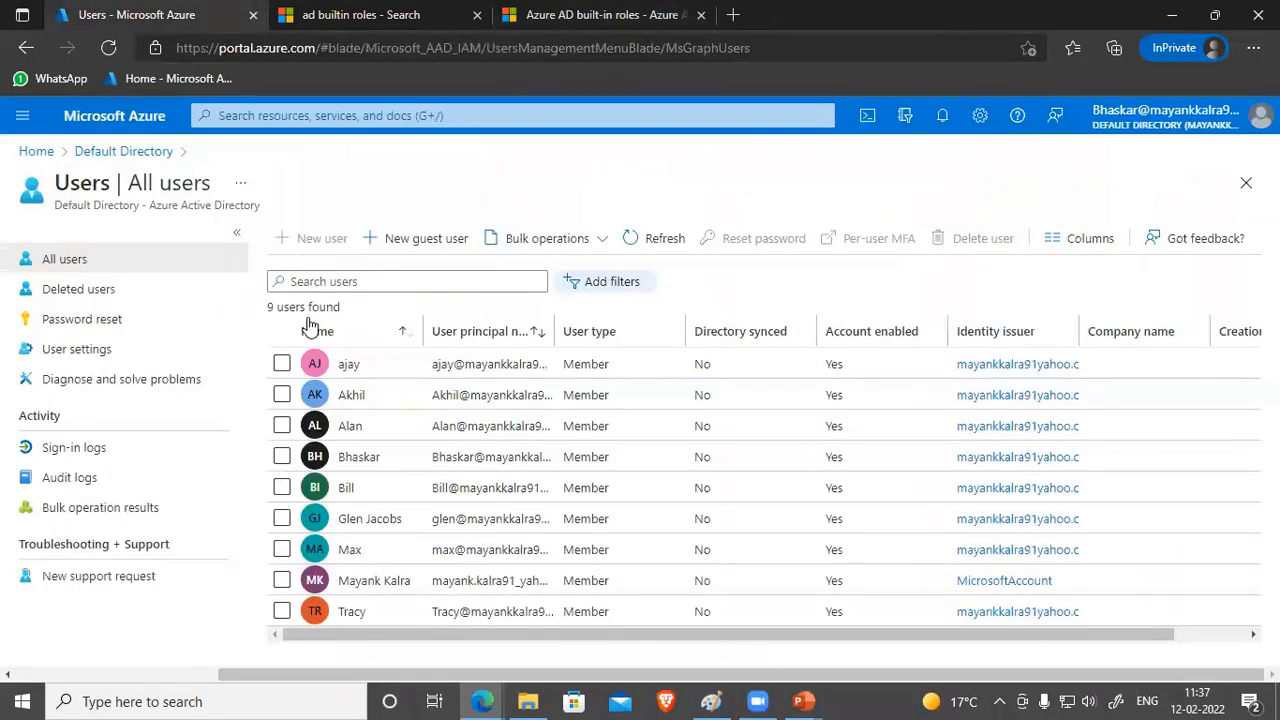
# Step: Reload the portal and sign back in to the existing account with its password
pyautogui.click(112, 50)
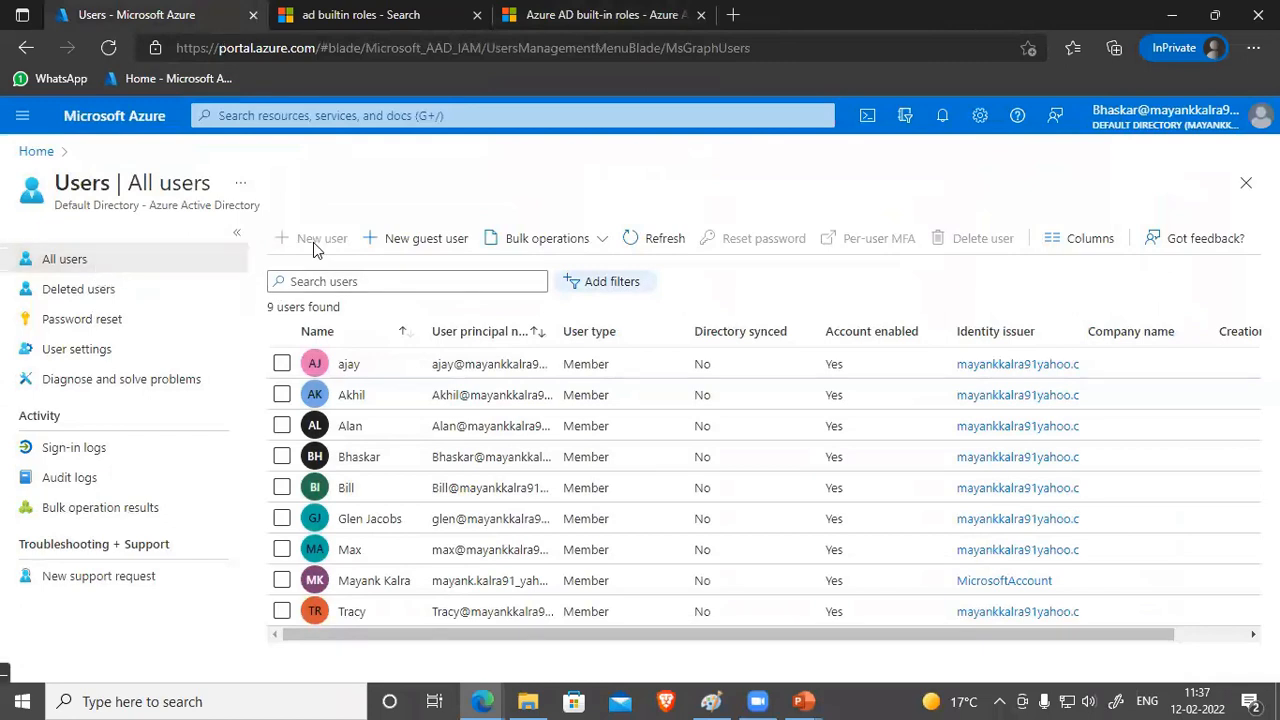
pyautogui.click(1247, 117)
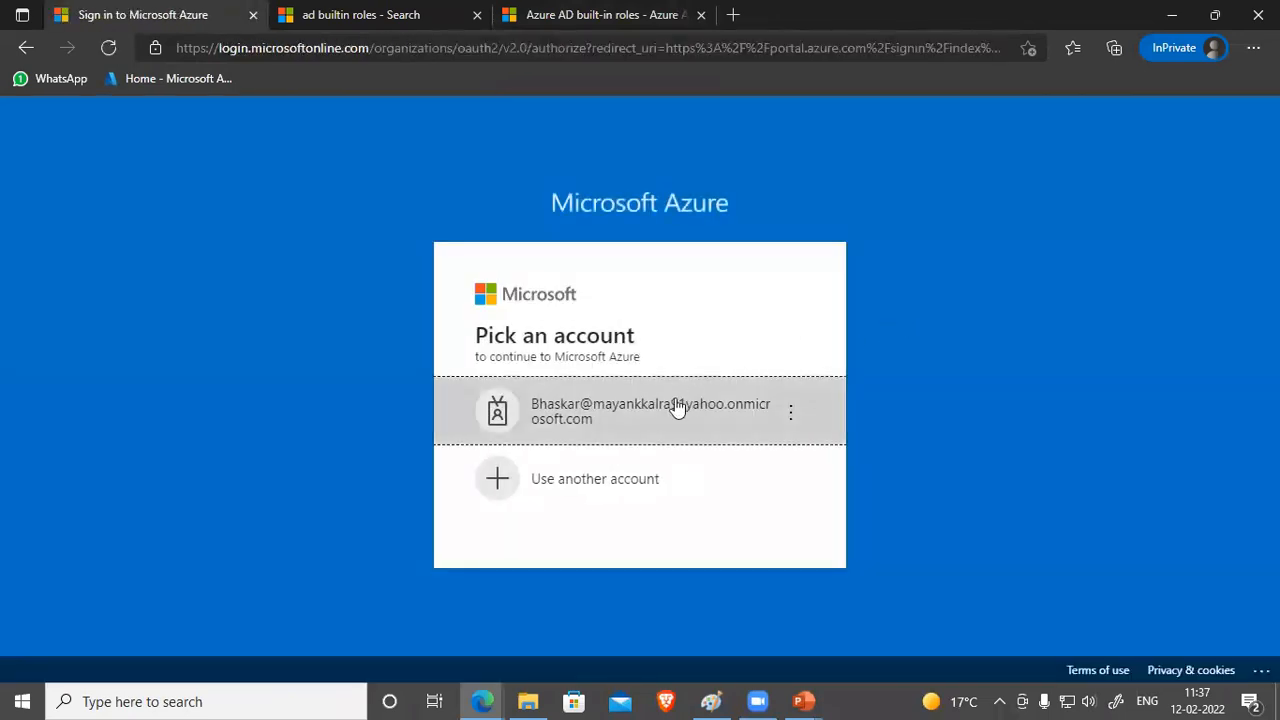
pyautogui.click(670, 409)
pyautogui.write('••••••••••••••')
pyautogui.press('Return')
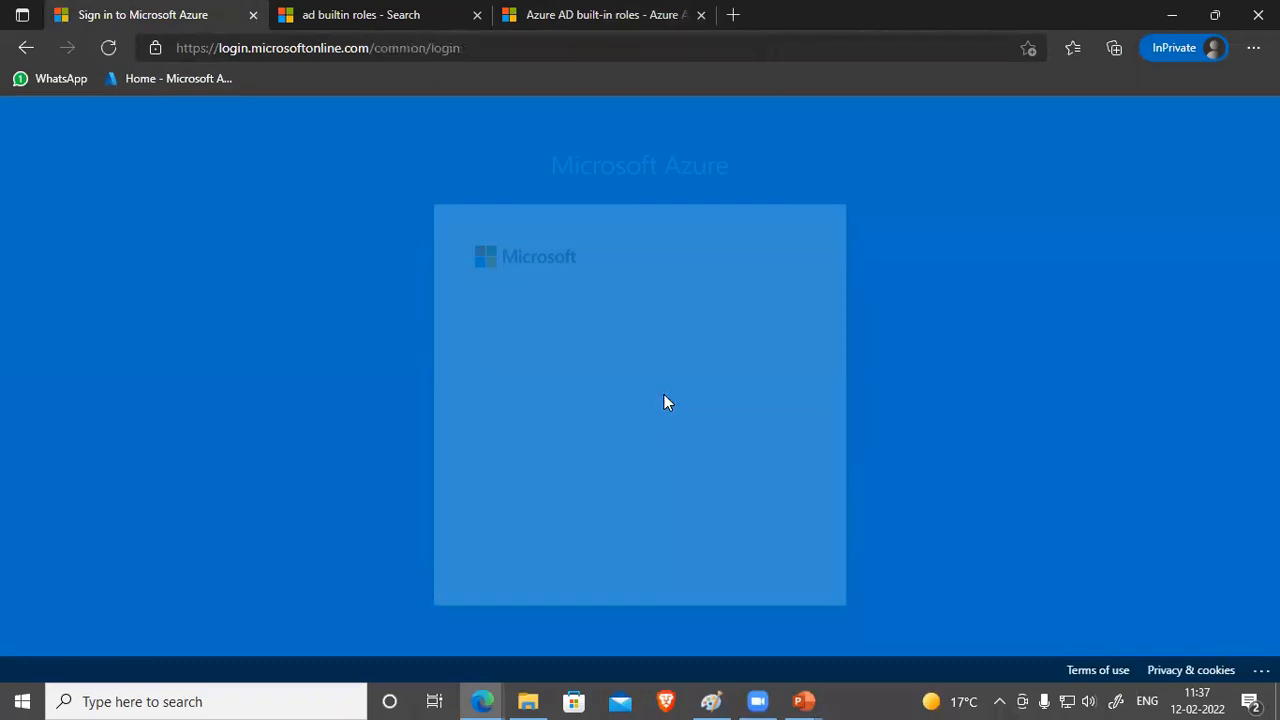
# Step: Skip security setup, stay signed in, dismiss the notice and open Azure Active Directory
pyautogui.click(650, 437)
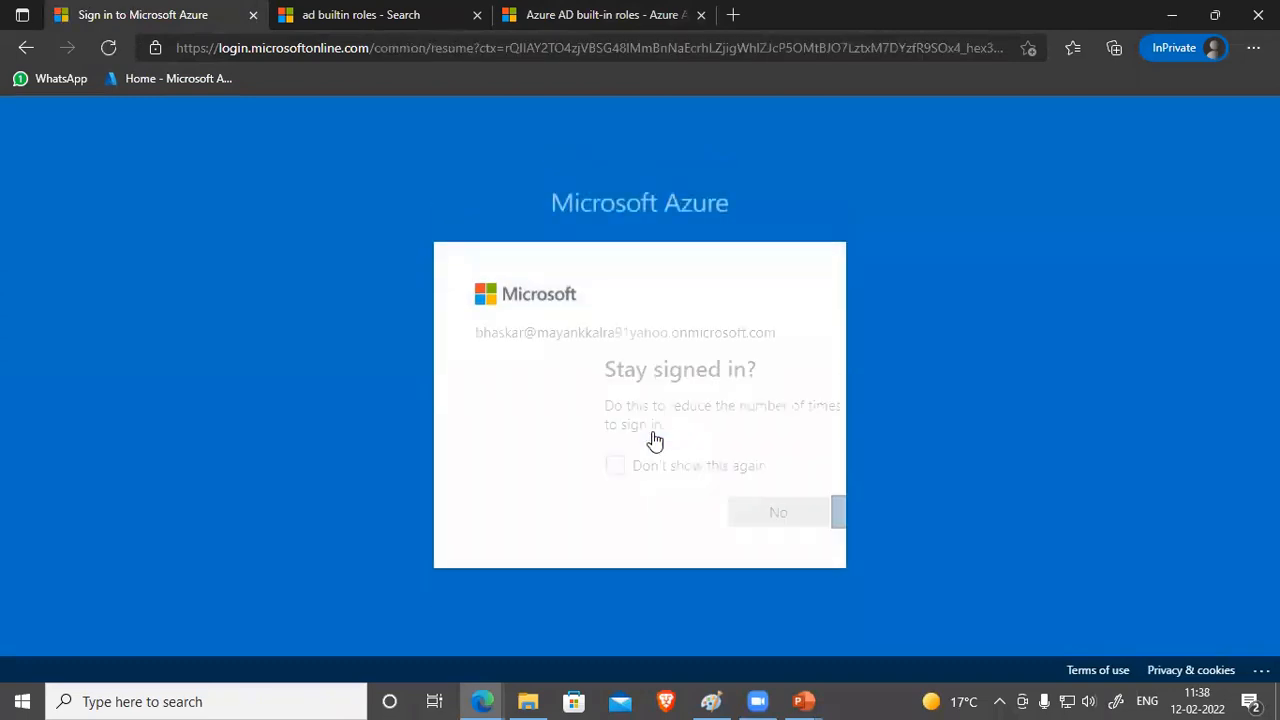
pyautogui.click(619, 468)
pyautogui.click(788, 514)
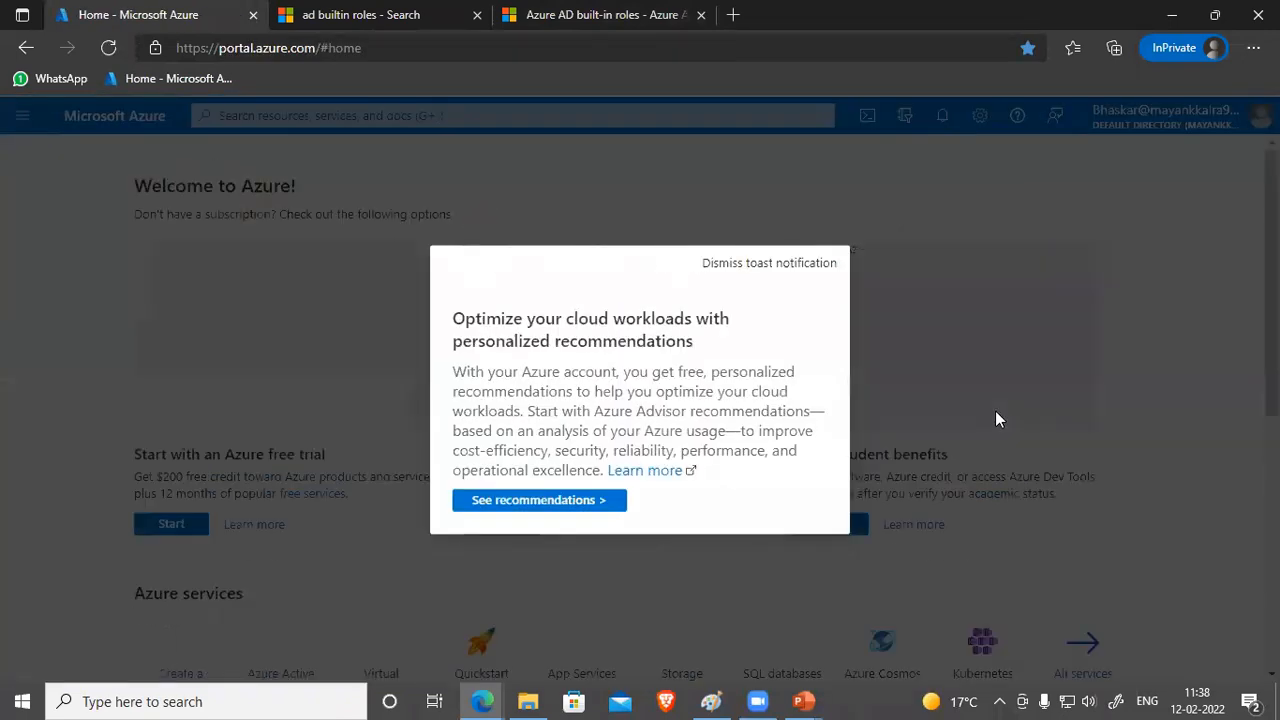
pyautogui.click(831, 177)
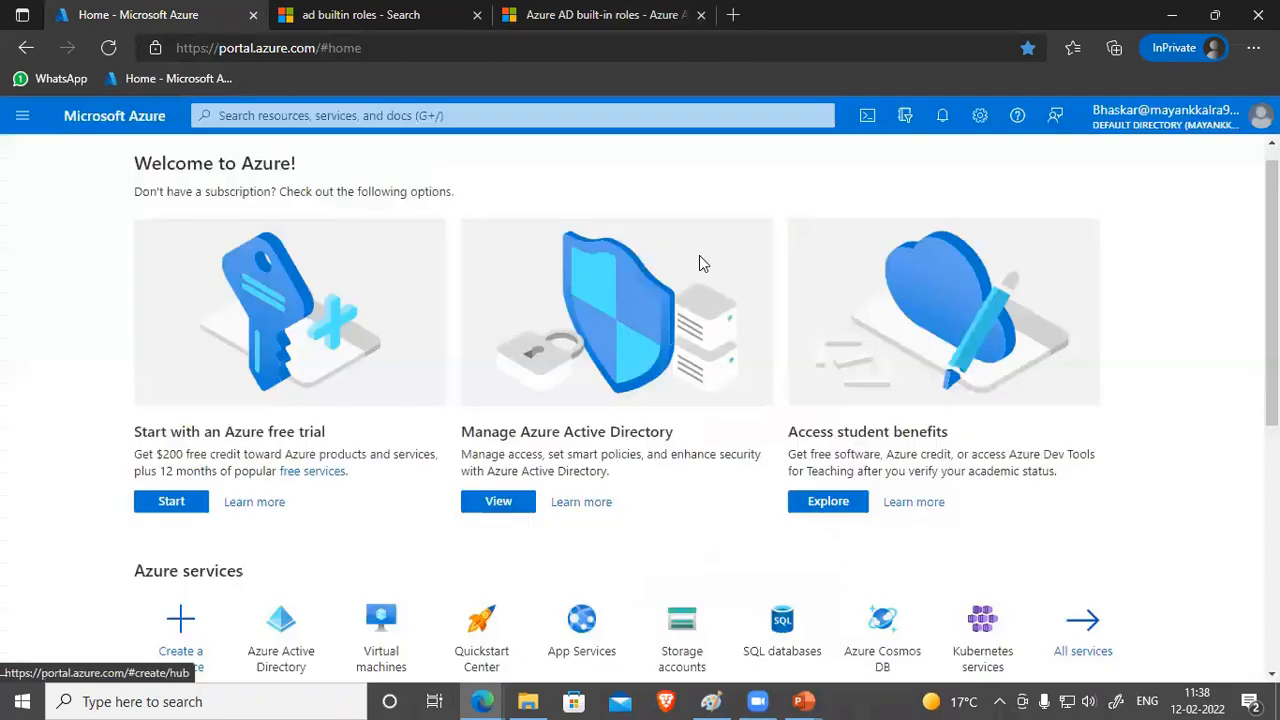
pyautogui.click(284, 622)
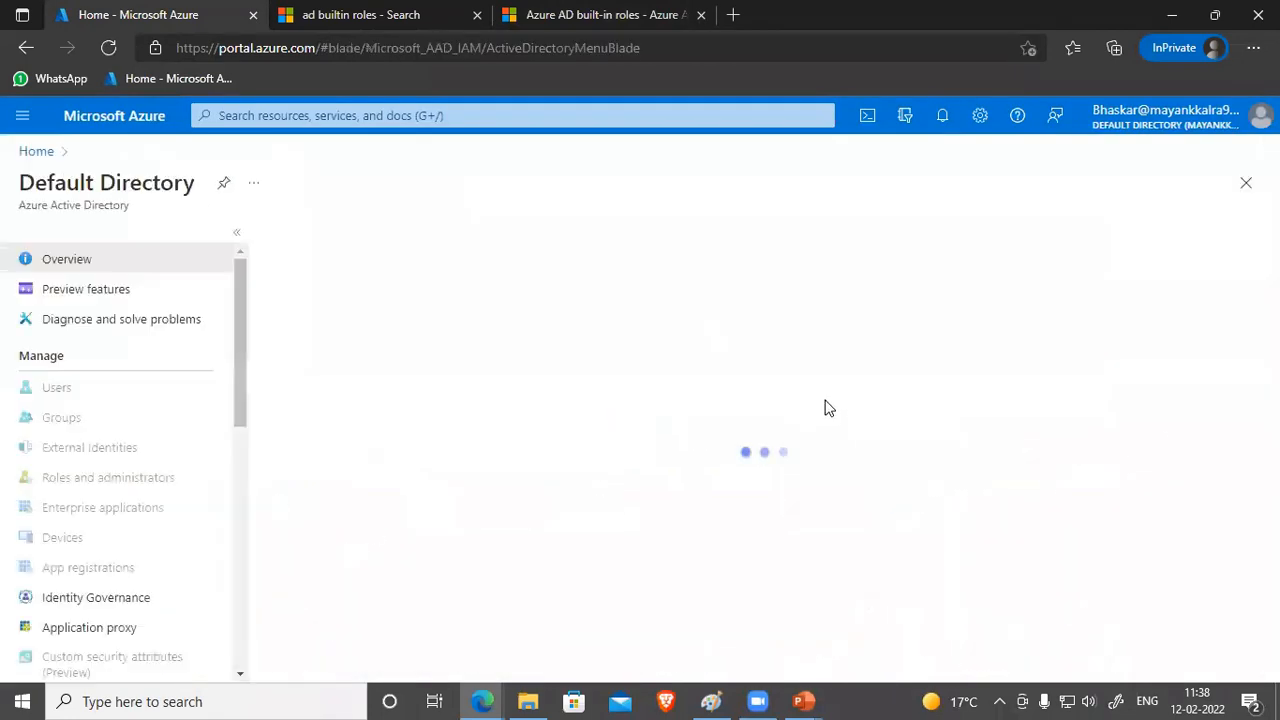
# Step: Open Default Directory's Users list and start a new user with + New user
pyautogui.click(62, 390)
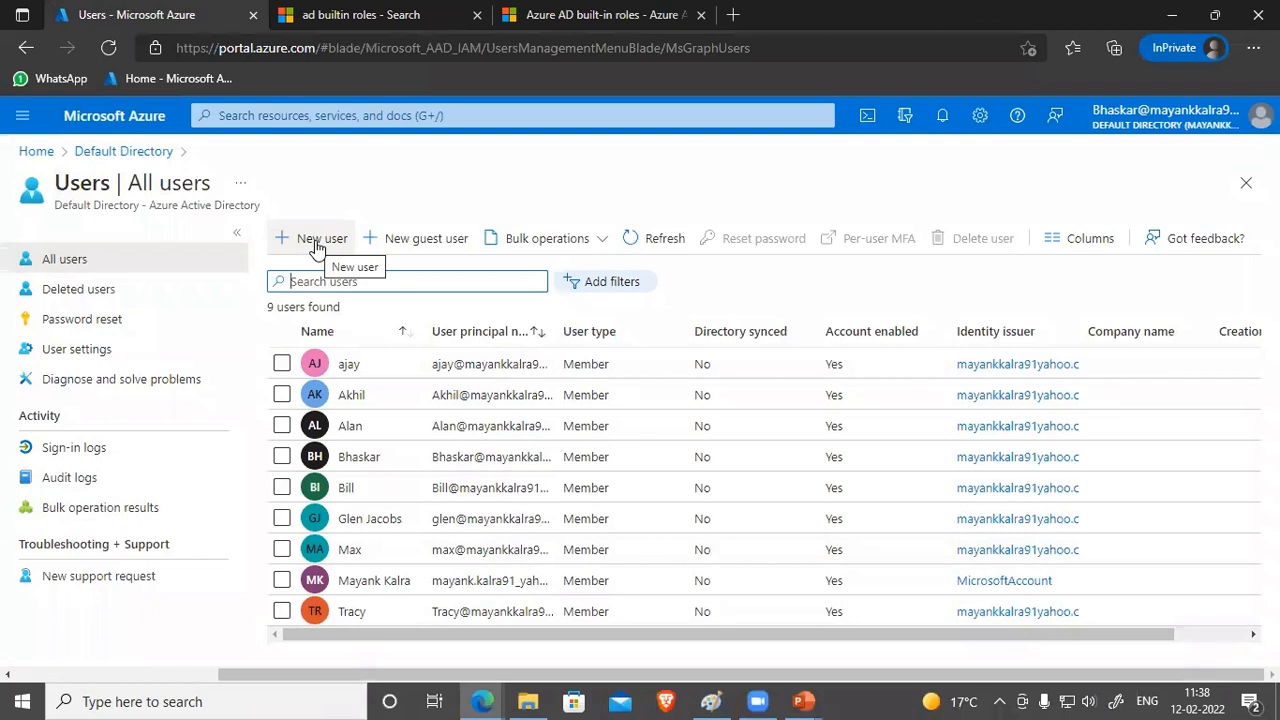
pyautogui.click(315, 240)
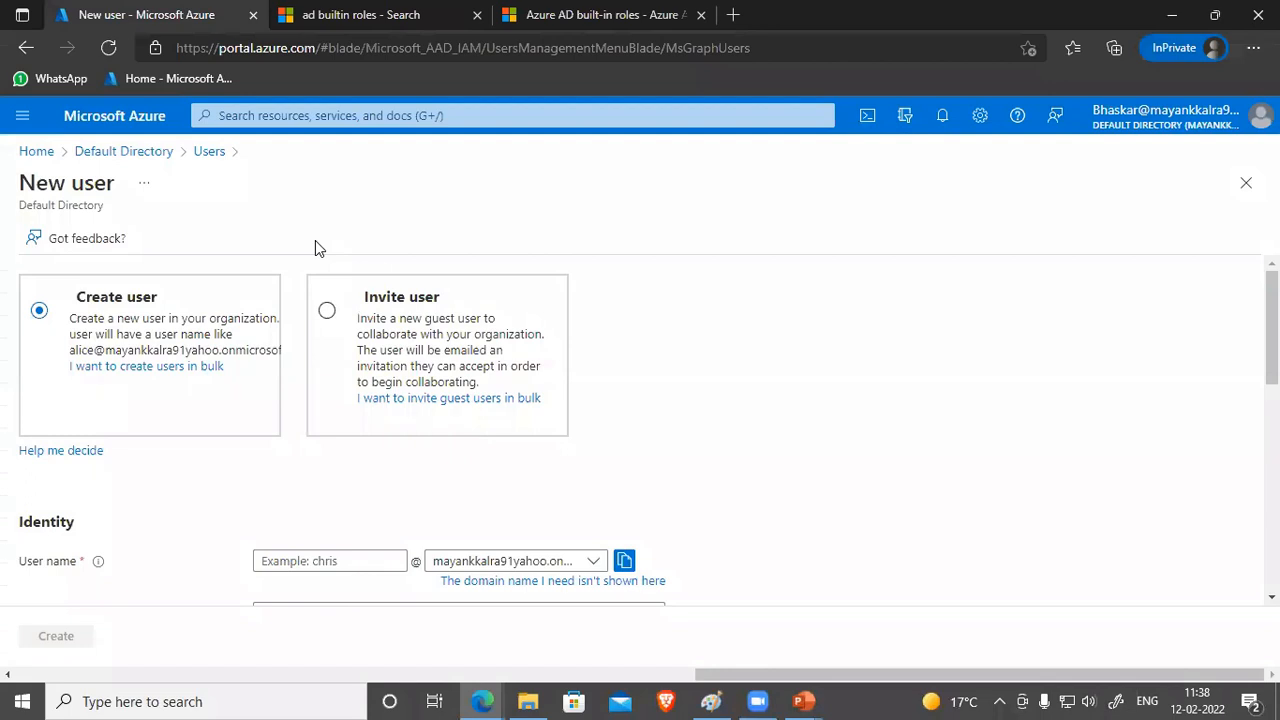
# Step: Present the Manage User Accounts slide, then return to the user's Assigned roles page
pyautogui.moveTo(805, 700)
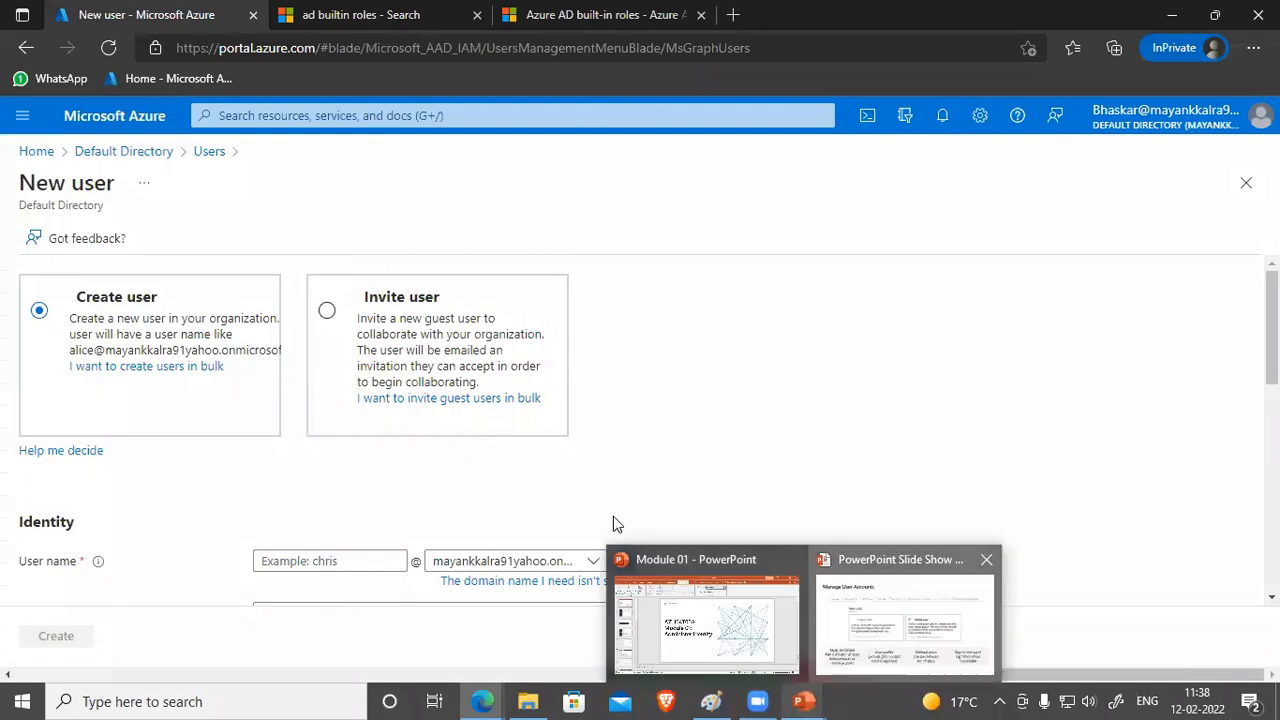
pyautogui.click(895, 597)
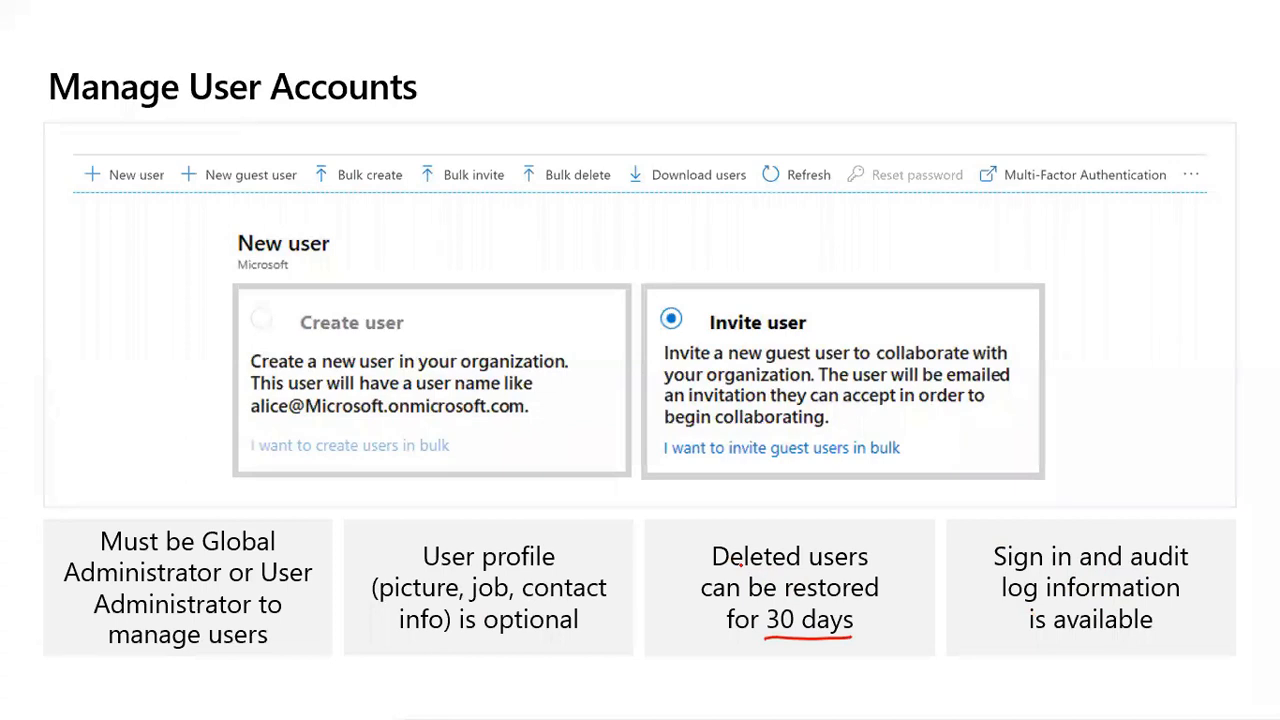
pyautogui.hotkey('alt', 'Tab')
pyautogui.hotkey('alt', 'Tab')
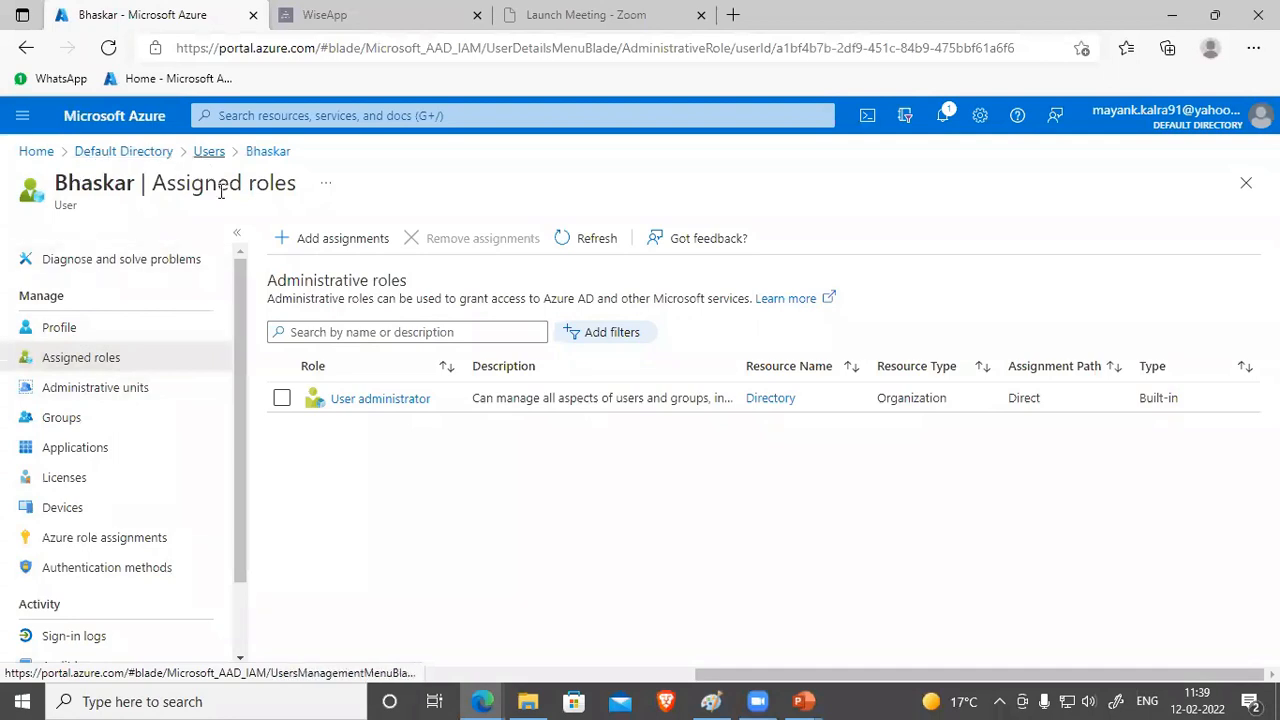
# Step: In All users, select the second user instead and delete that account
pyautogui.click(209, 152)
pyautogui.click(282, 456)
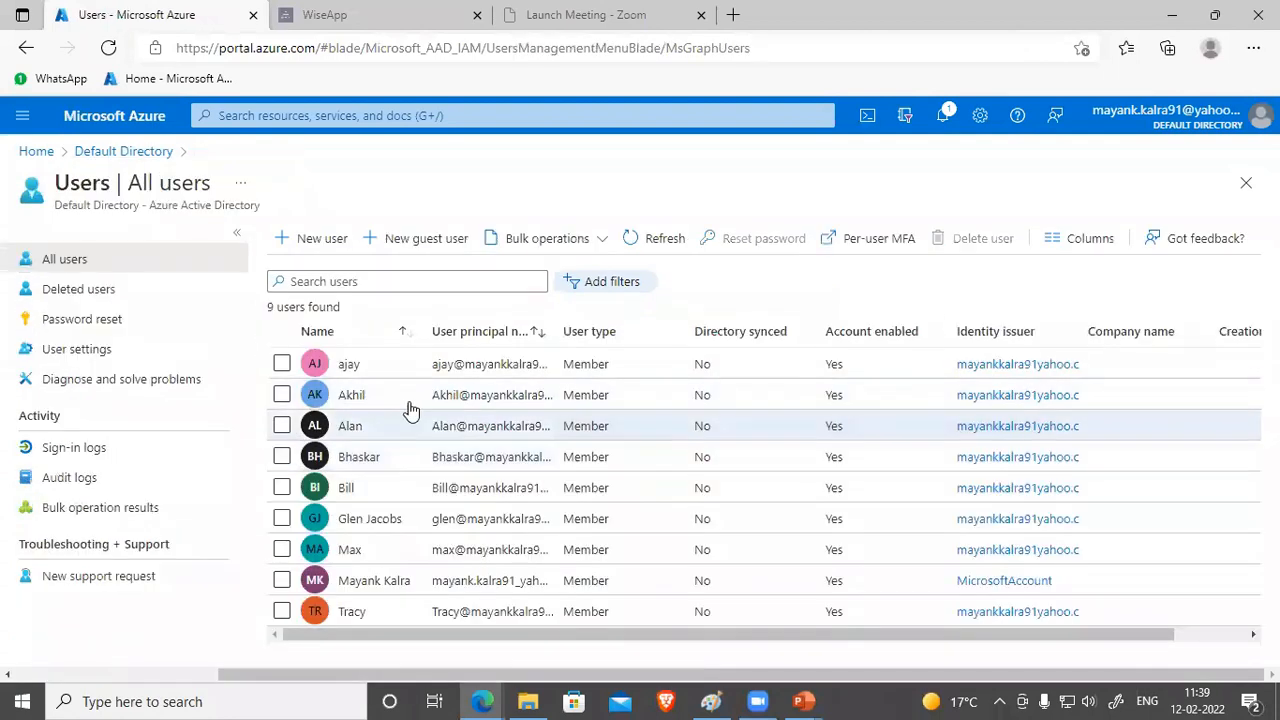
pyautogui.click(282, 395)
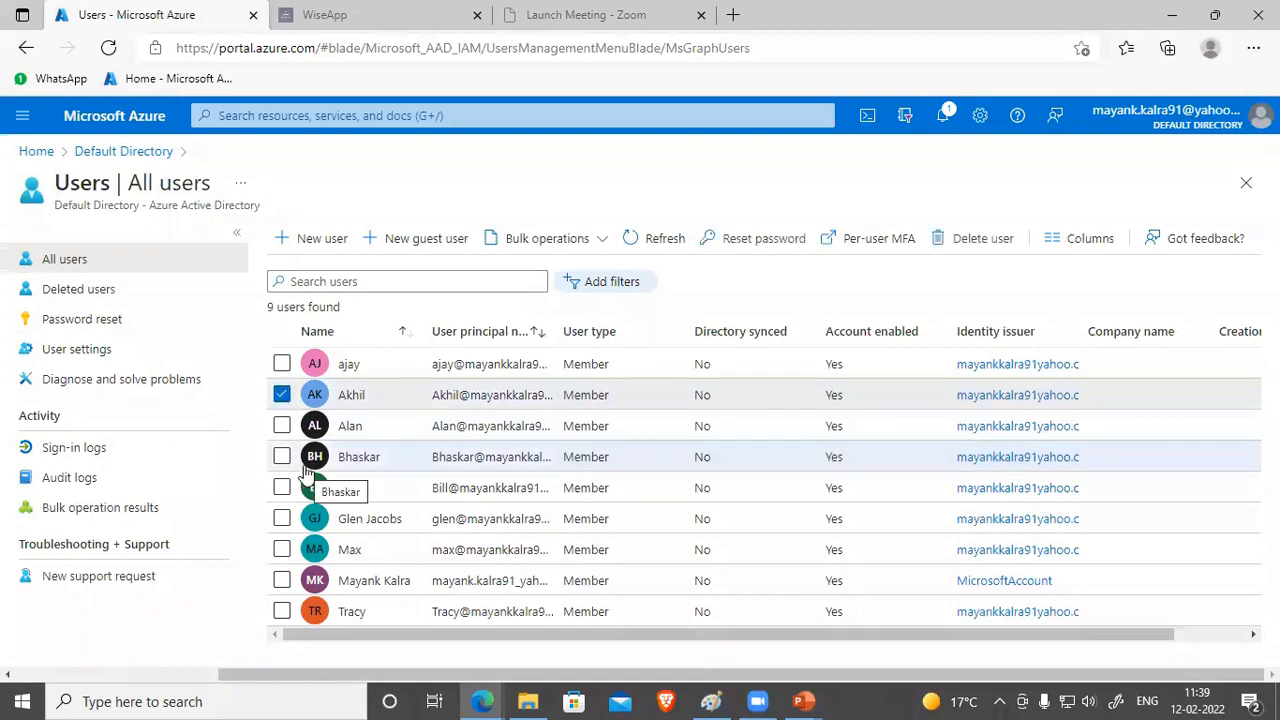
pyautogui.click(964, 250)
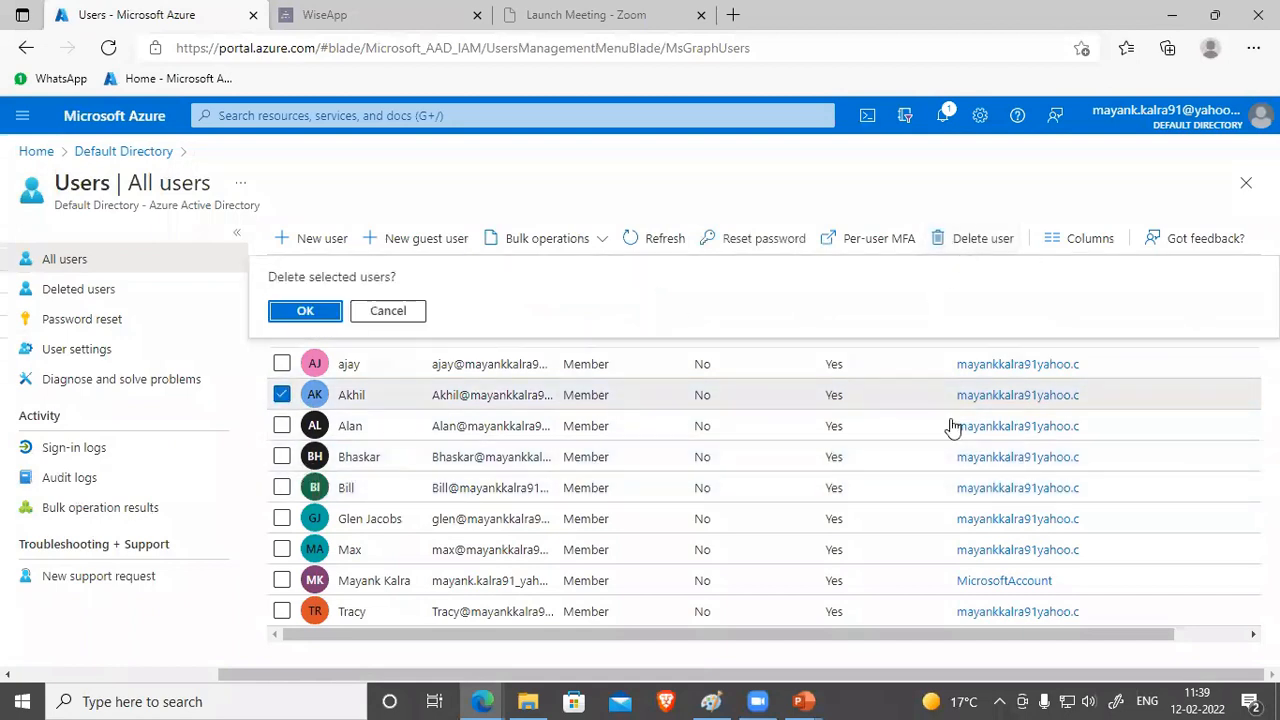
pyautogui.press('Return')
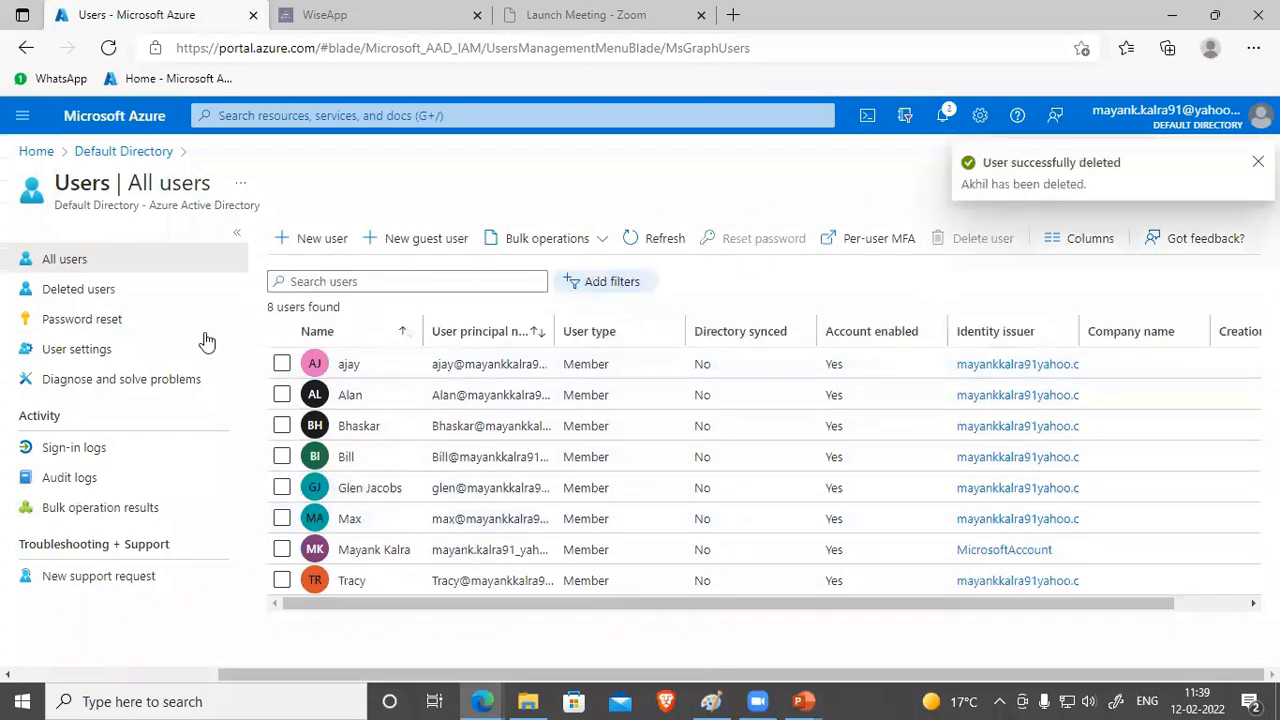
# Step: Refresh Deleted users, then reopen it via Azure Active Directory > Users
pyautogui.click(69, 292)
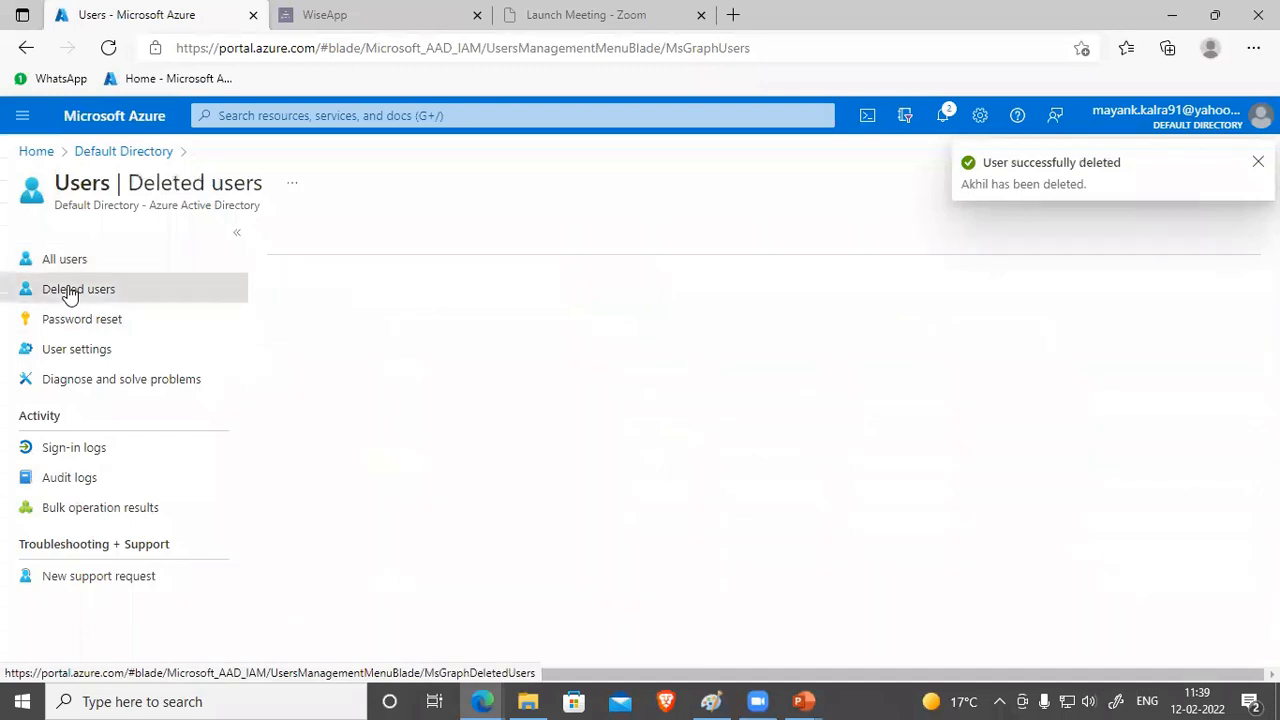
pyautogui.click(630, 234)
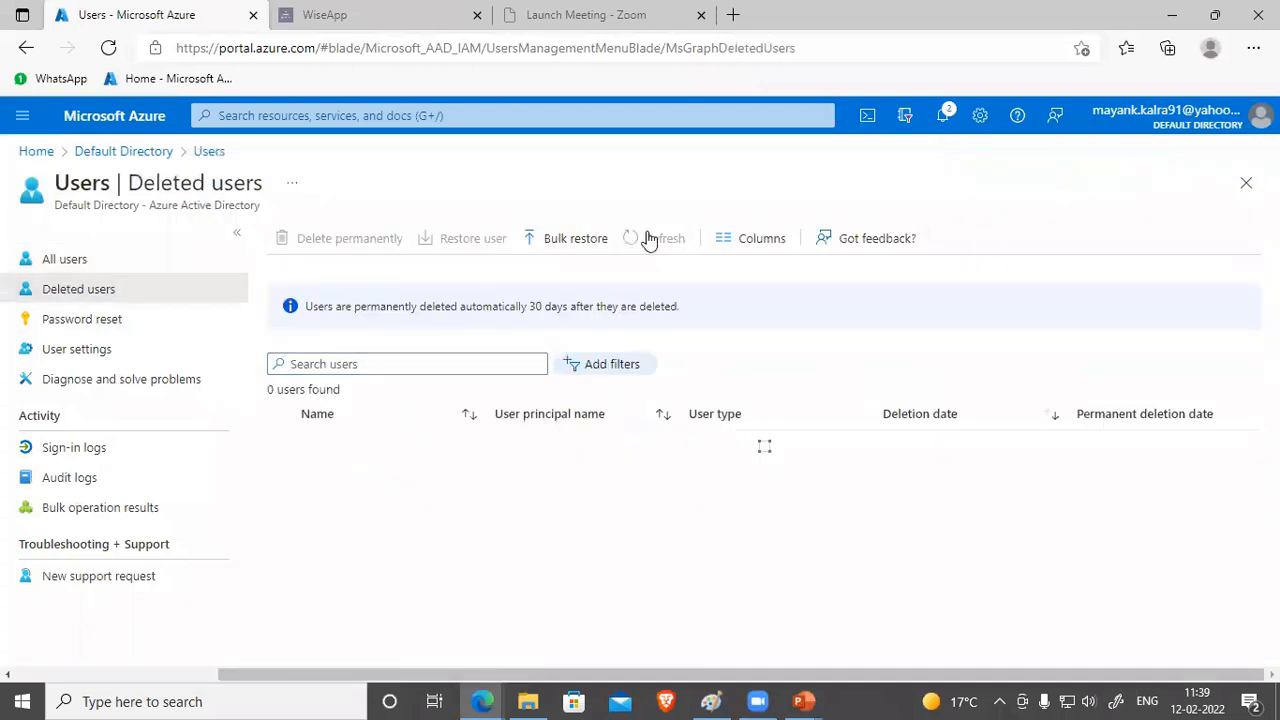
pyautogui.click(108, 48)
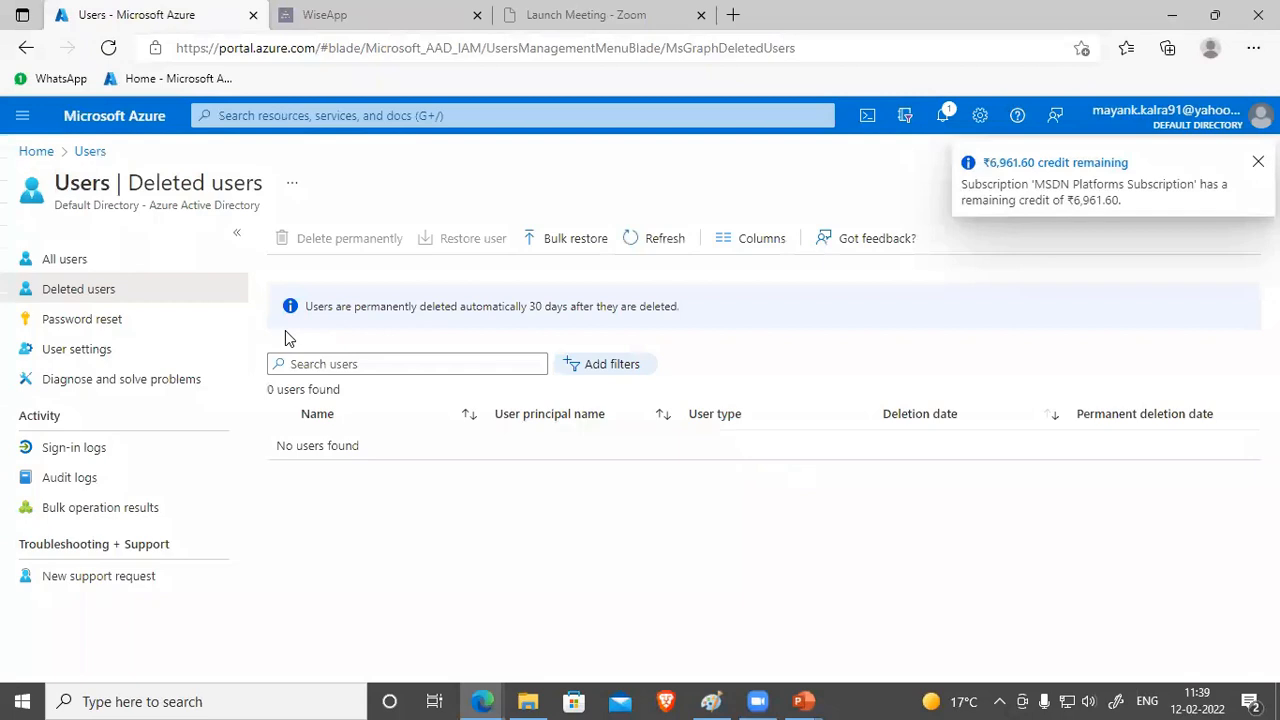
pyautogui.click(1247, 184)
pyautogui.click(279, 244)
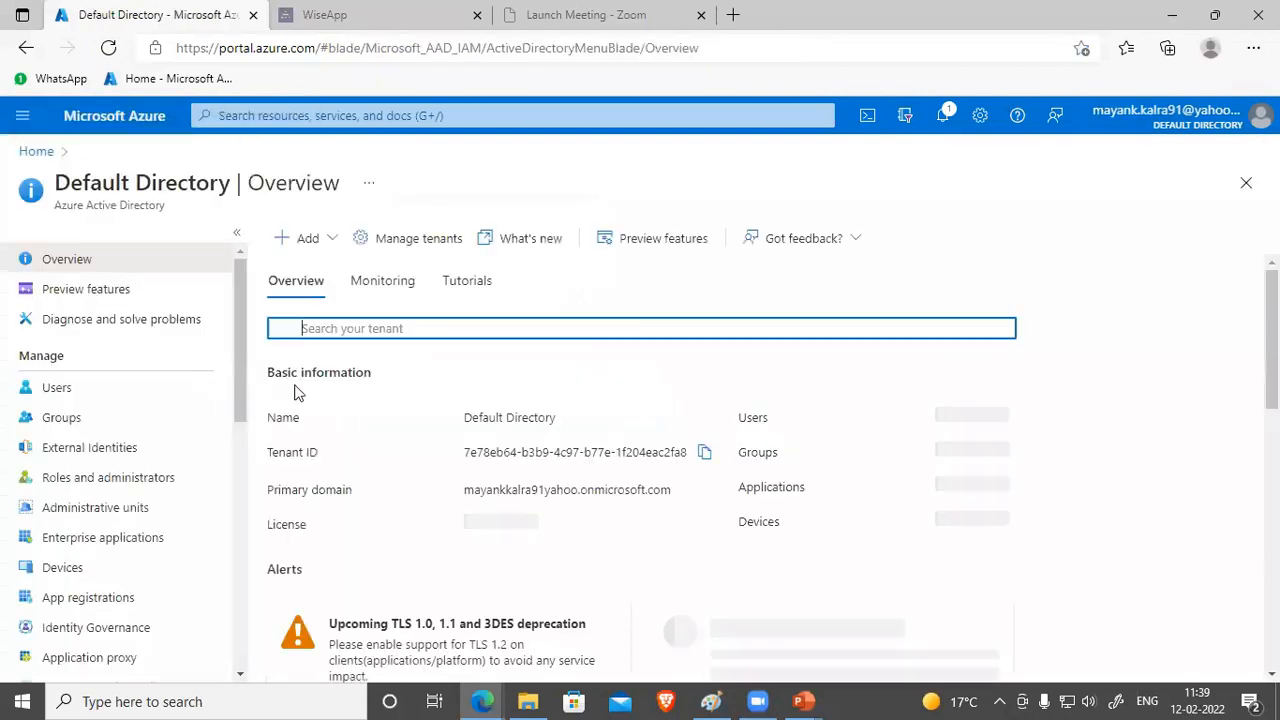
pyautogui.click(112, 395)
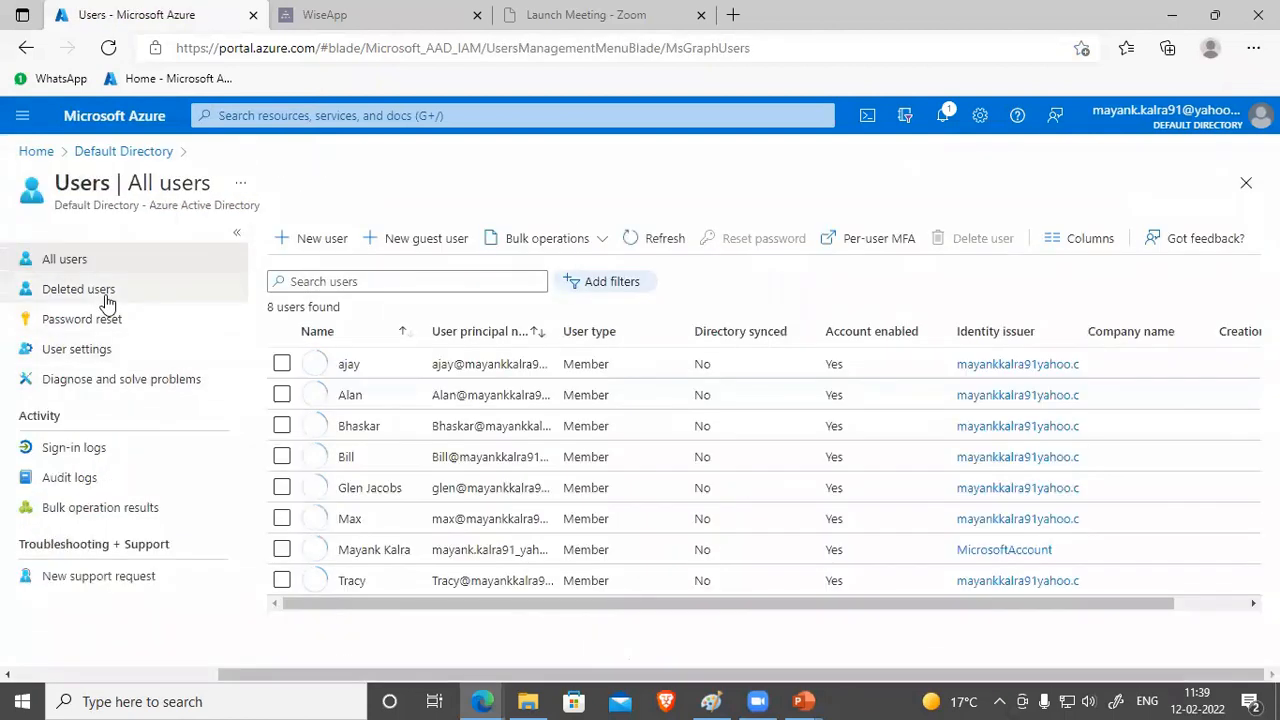
pyautogui.click(106, 294)
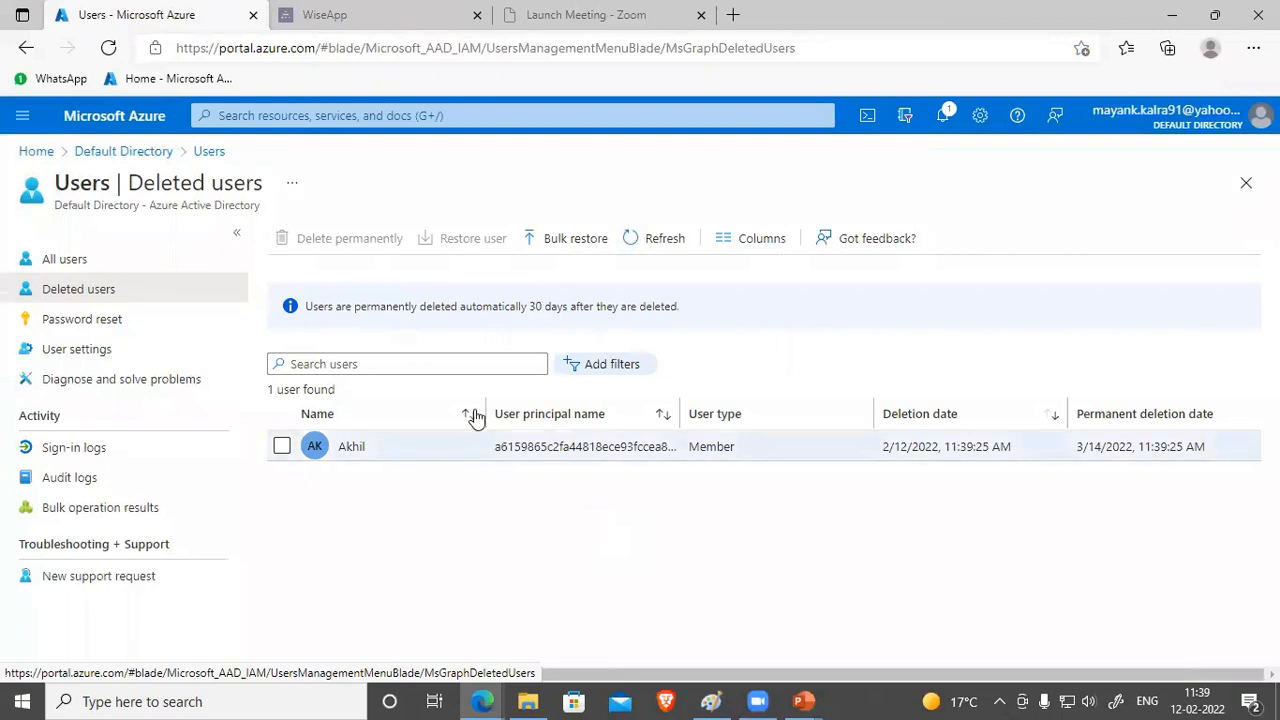
# Step: Restore the selected deleted user and close the Deleted users view
pyautogui.click(282, 447)
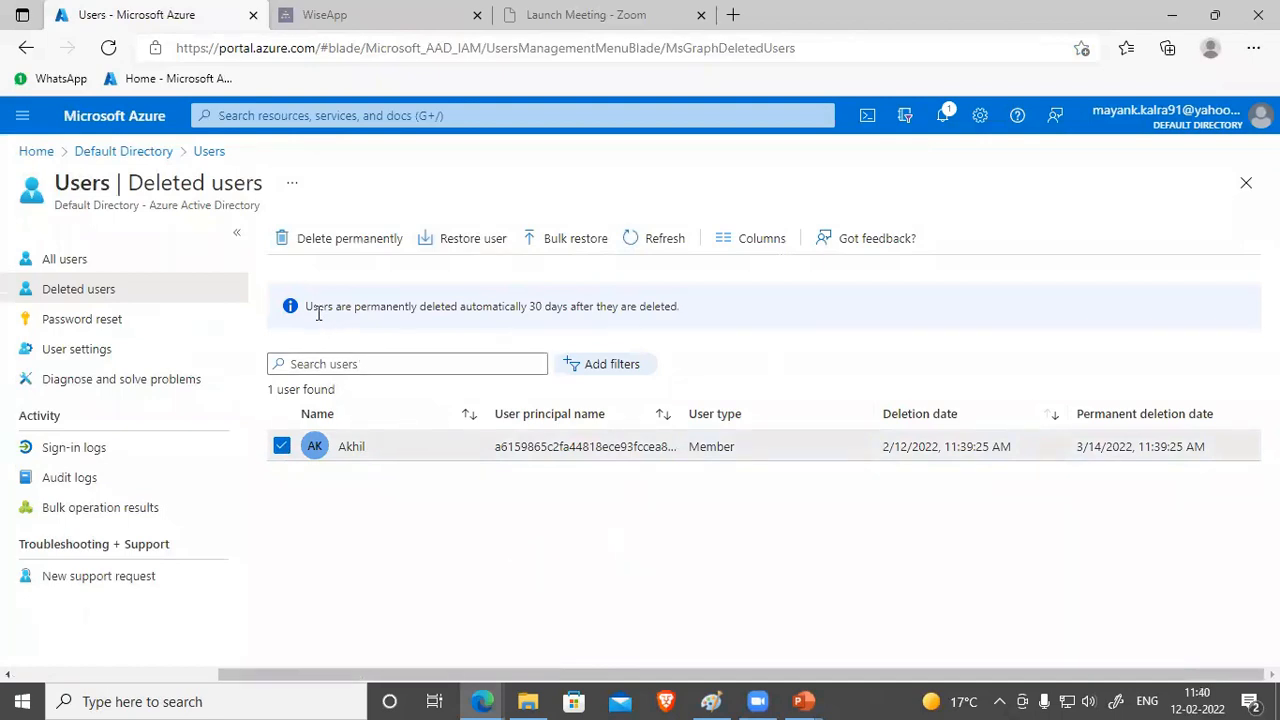
pyautogui.moveTo(306, 306); pyautogui.dragTo(680, 308)
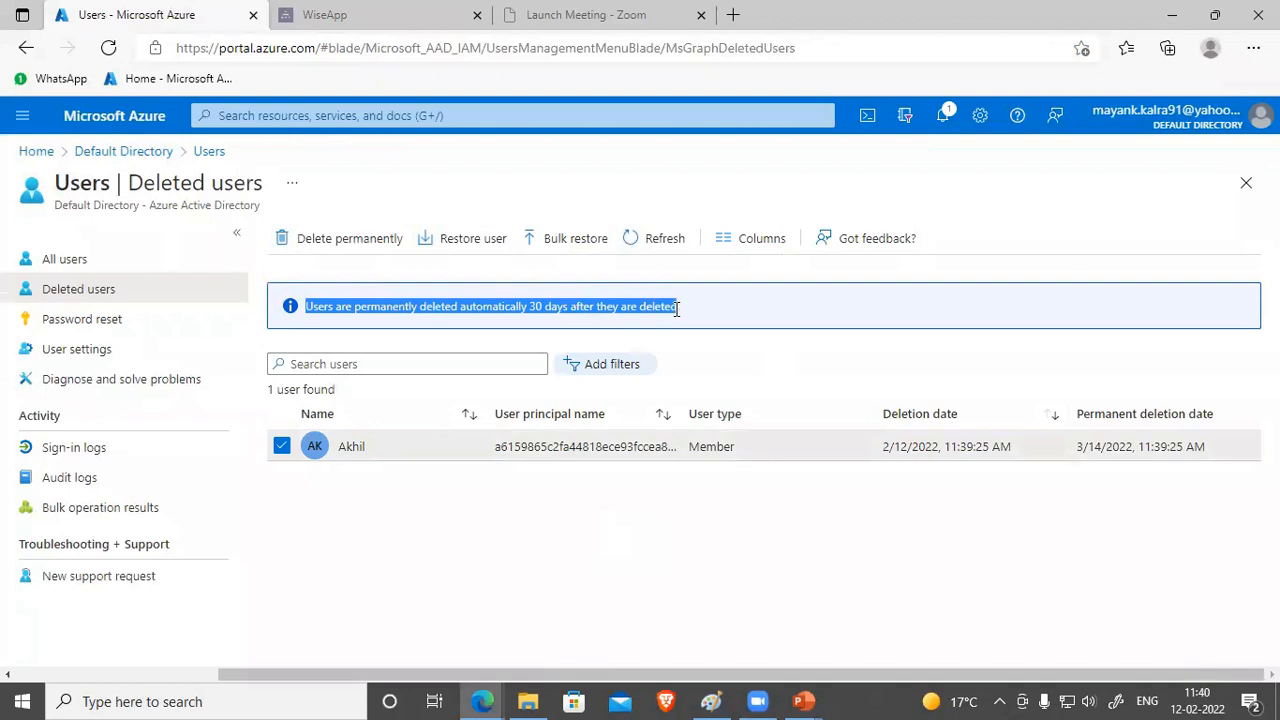
pyautogui.click(418, 506)
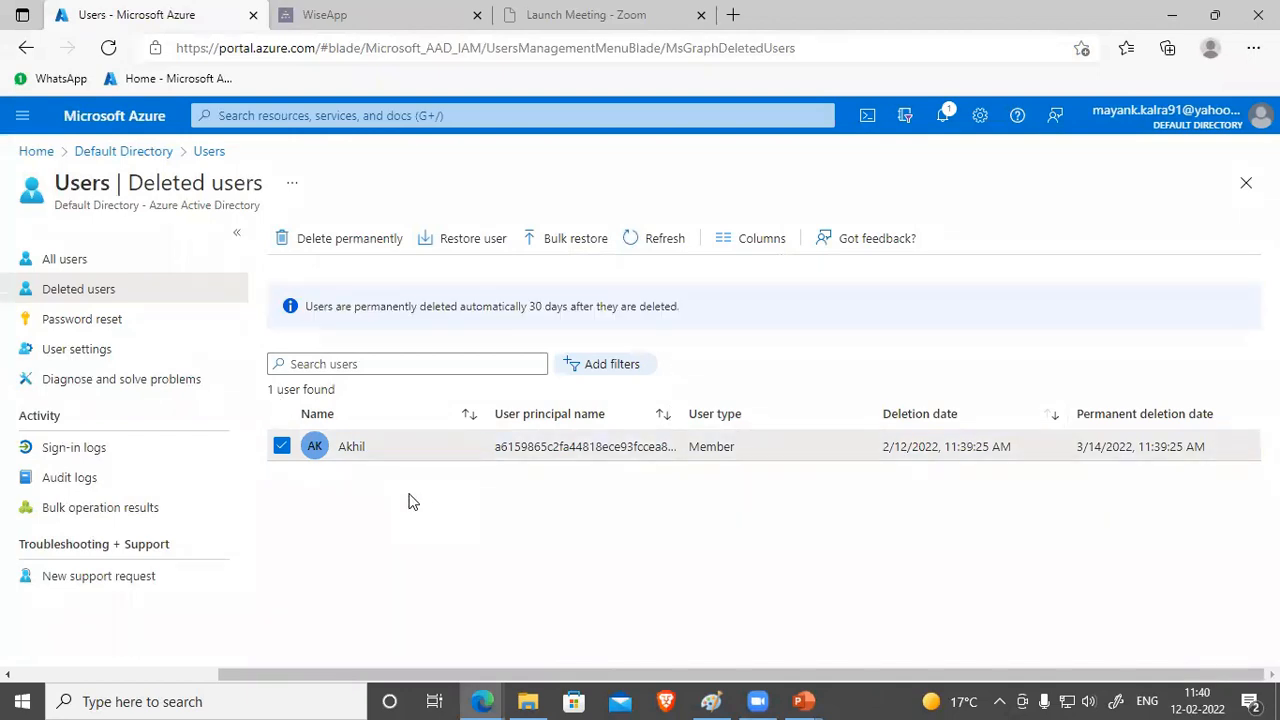
pyautogui.click(465, 244)
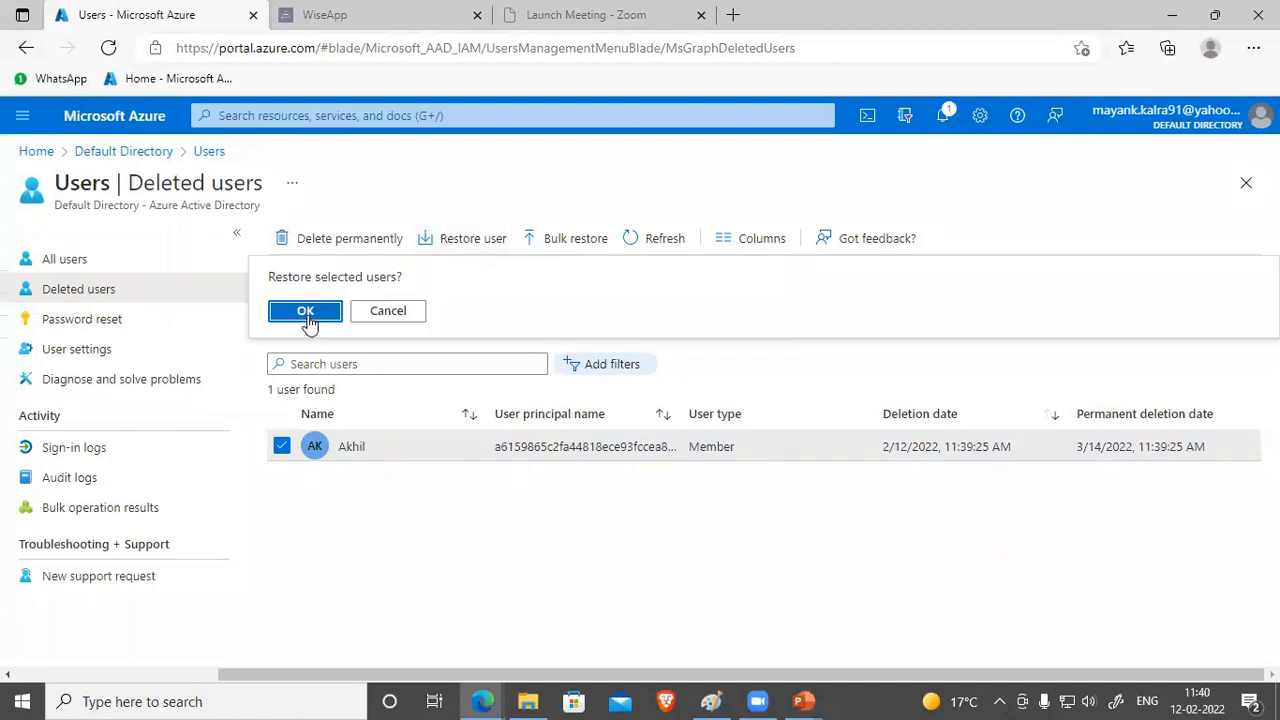
pyautogui.click(306, 318)
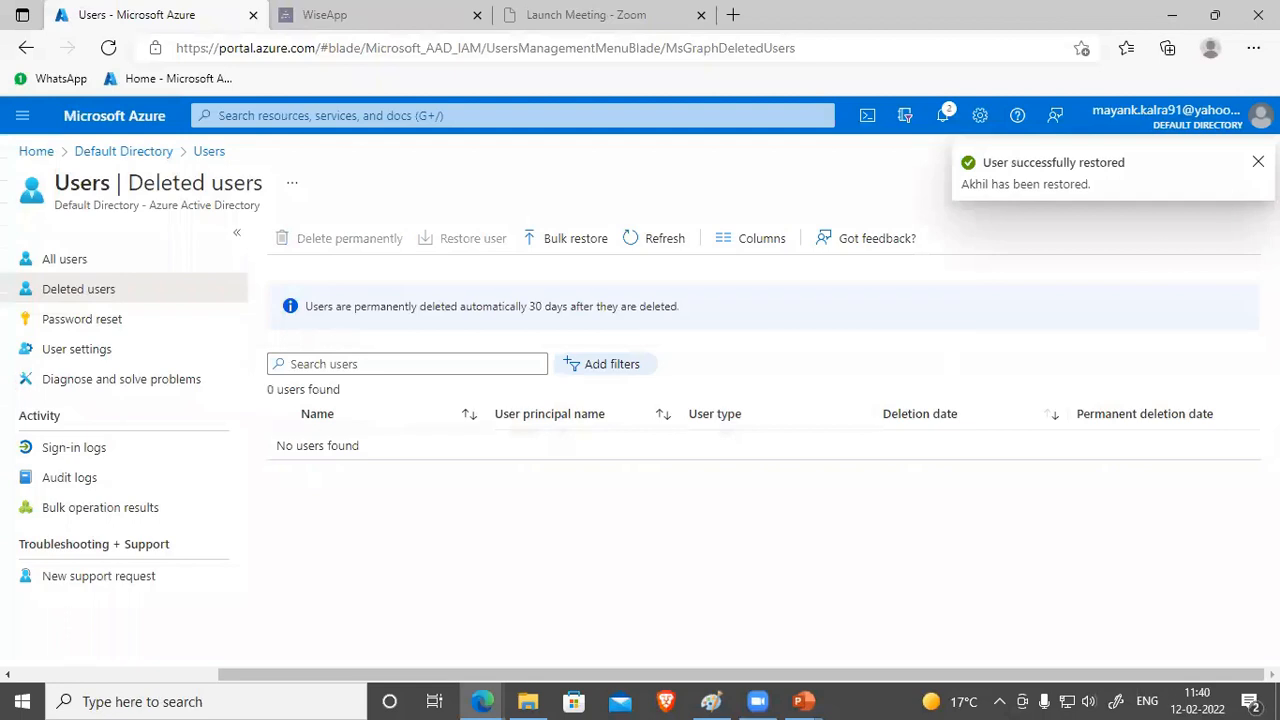
pyautogui.click(1246, 181)
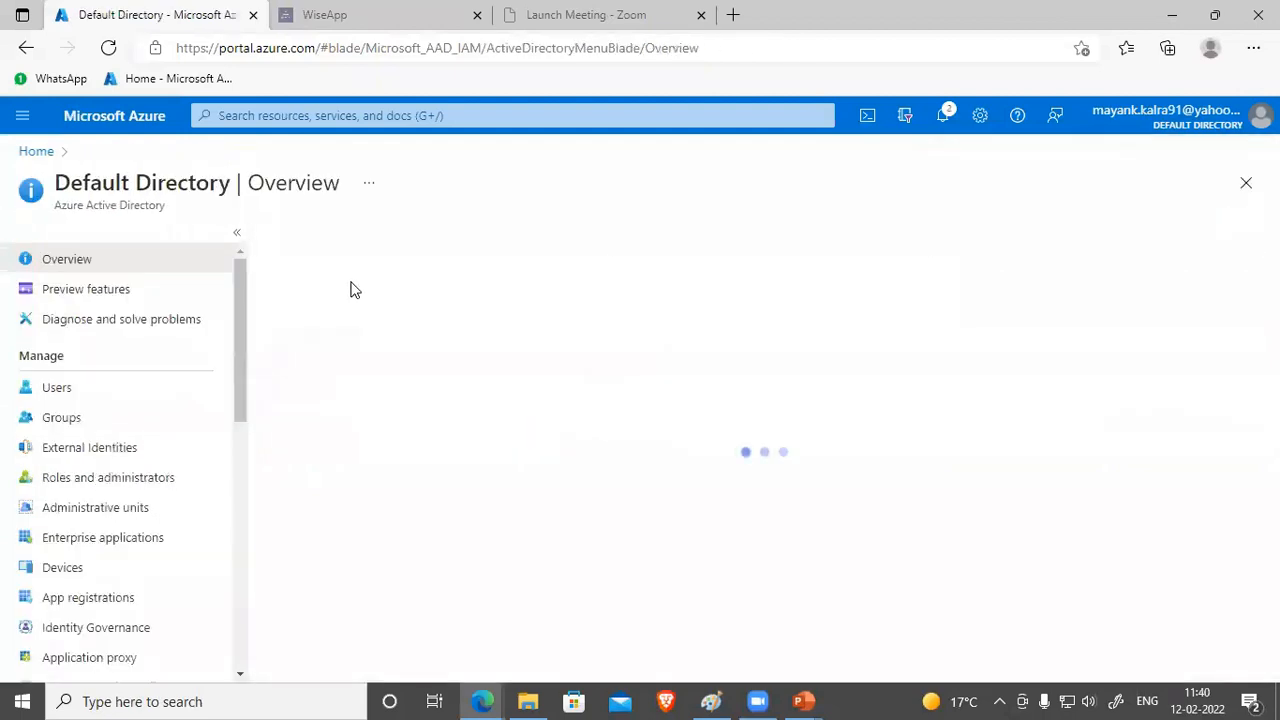
# Step: Return to Azure Active Directory > Users and refresh until the restored user appears among 9
pyautogui.click(1238, 184)
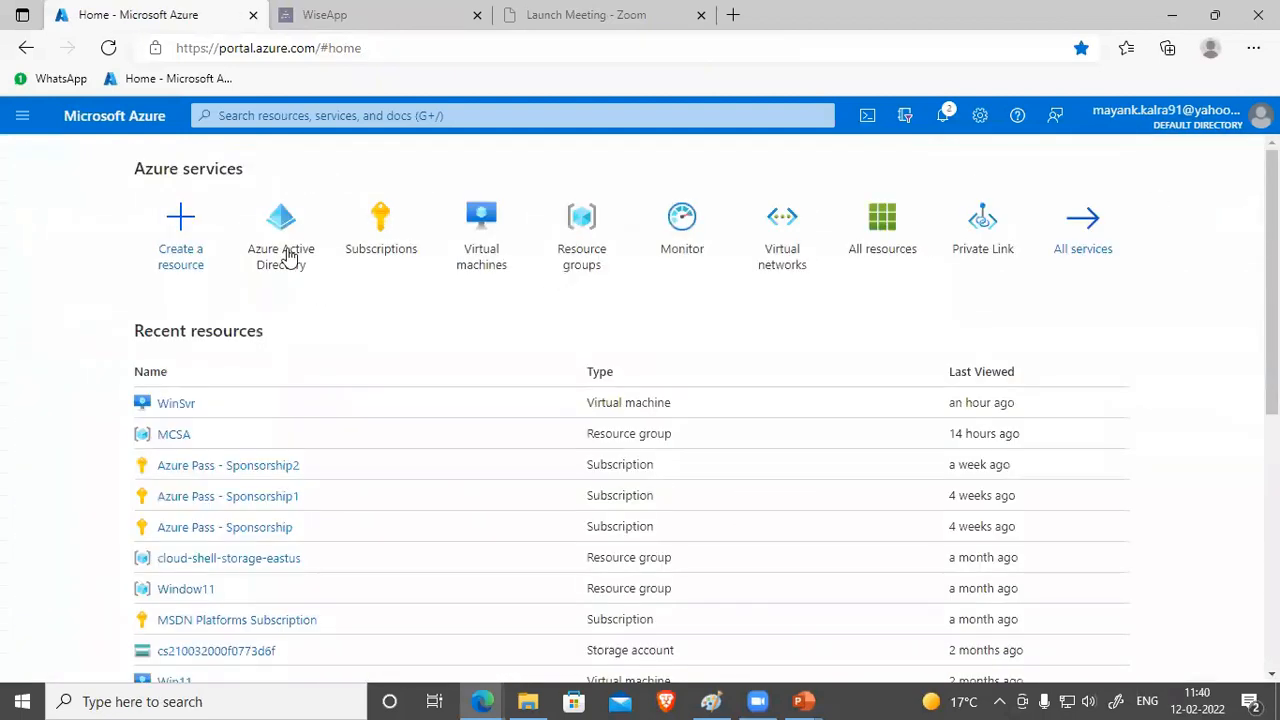
pyautogui.click(289, 257)
pyautogui.click(104, 391)
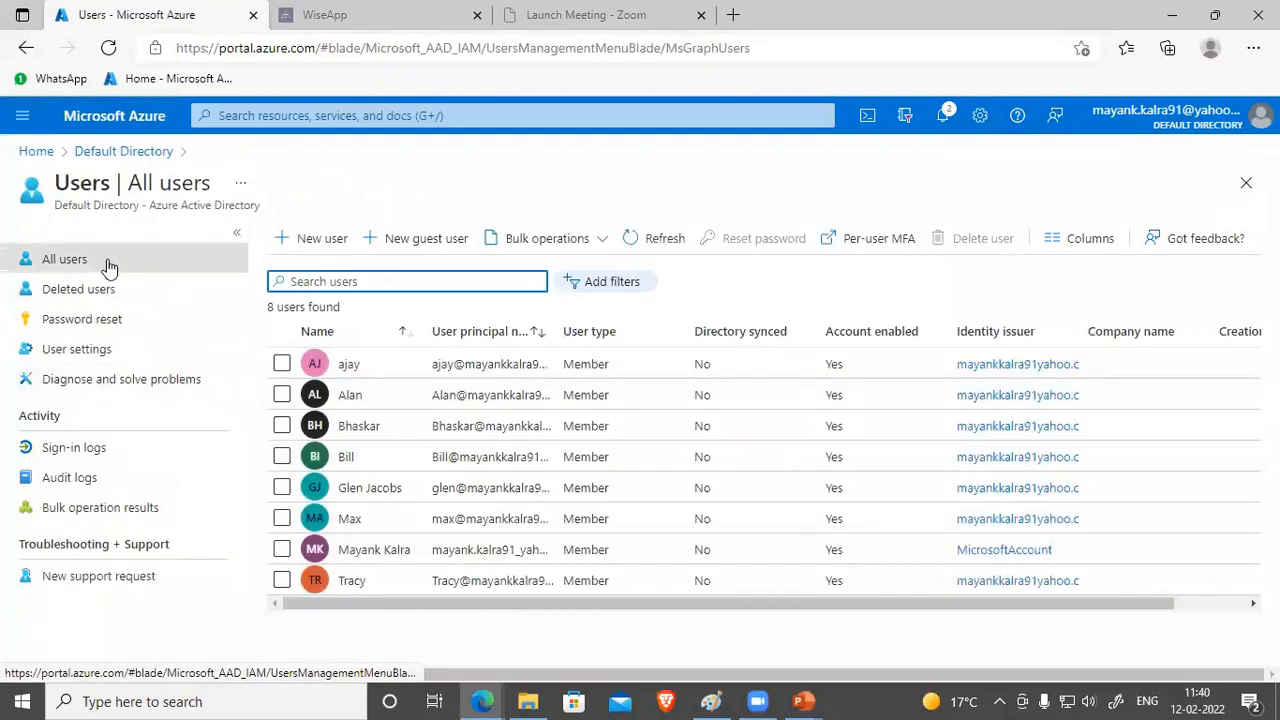
pyautogui.click(668, 244)
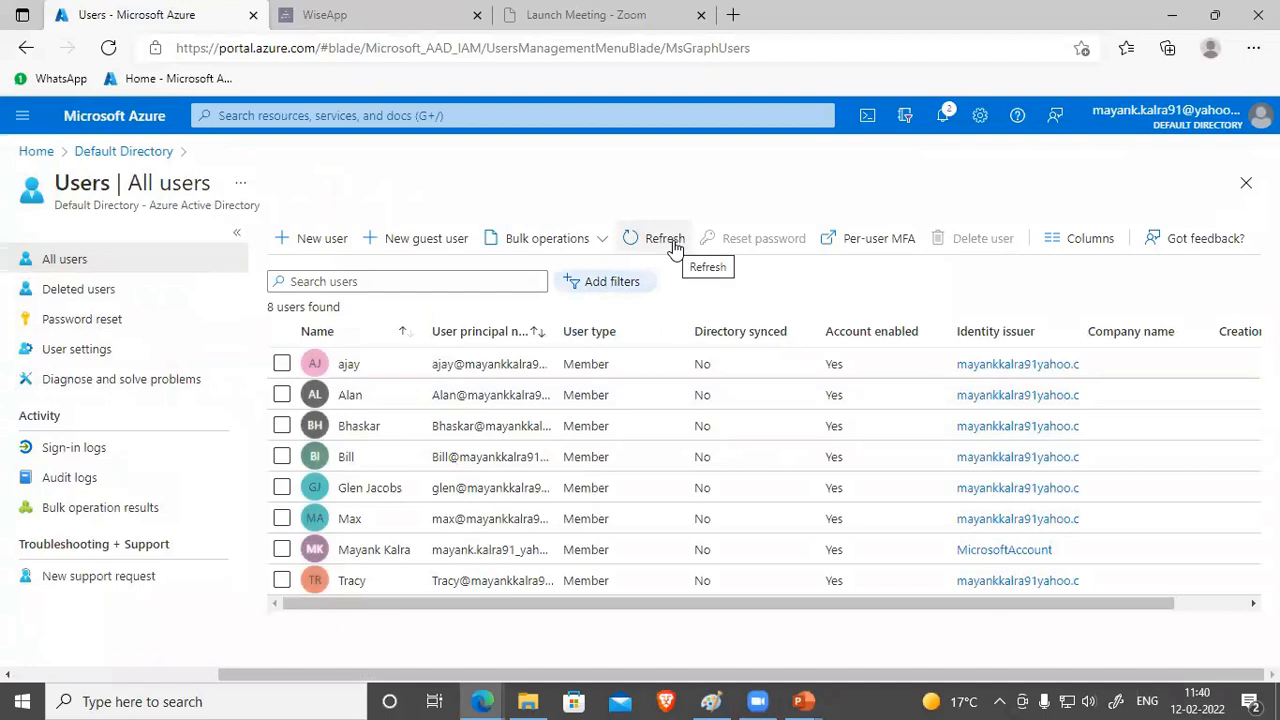
pyautogui.click(108, 48)
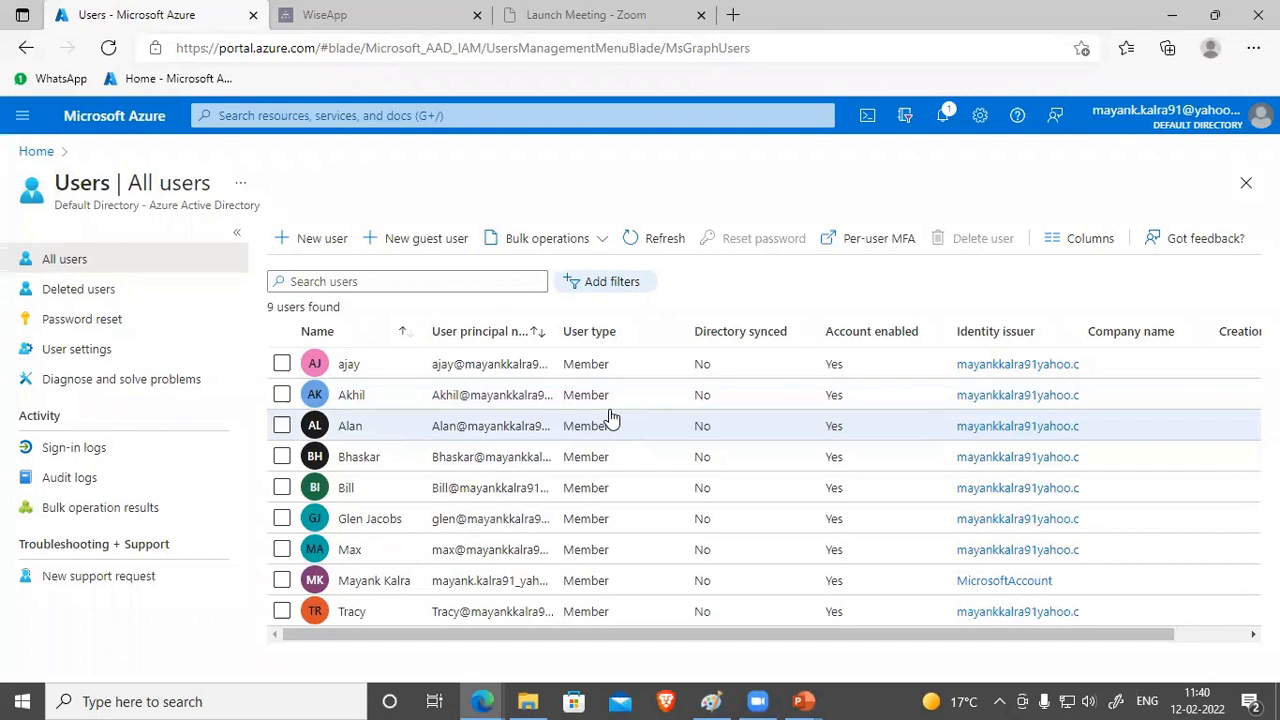
# Step: Resume the slide show and advance to the Create Bulk User Accounts slide
pyautogui.click(803, 701)
pyautogui.click(898, 610)
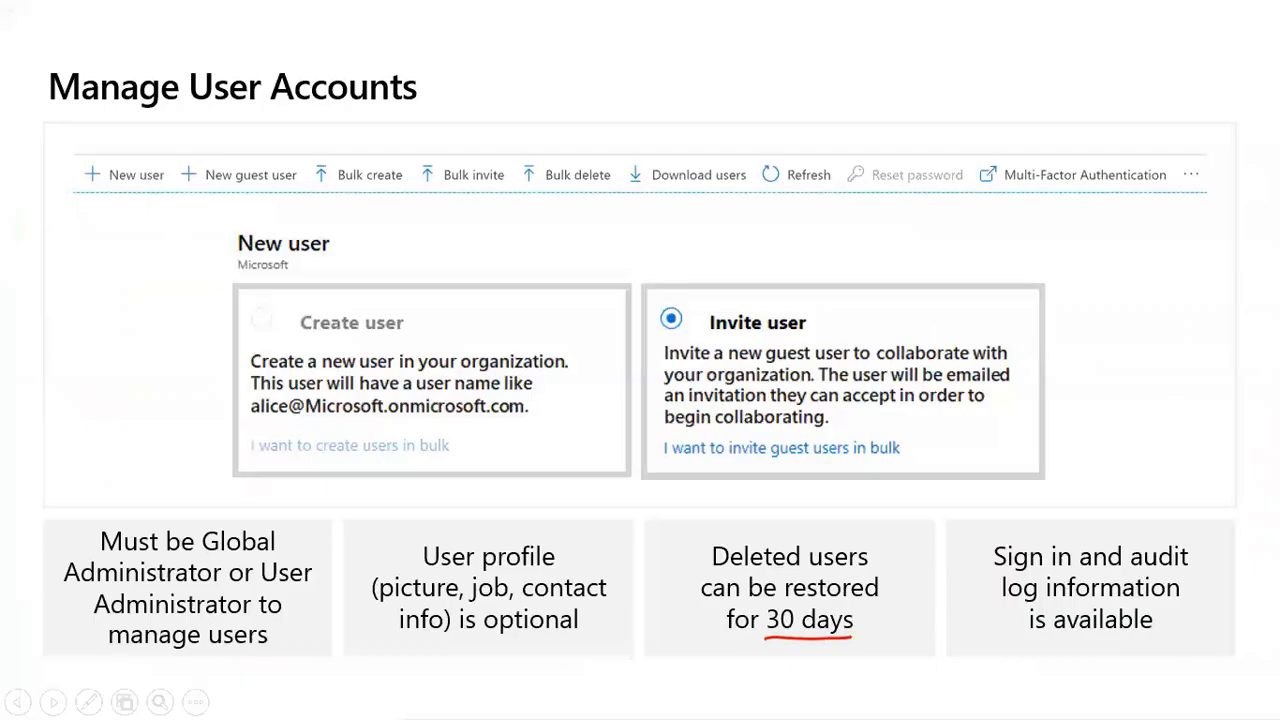
pyautogui.press('Right')
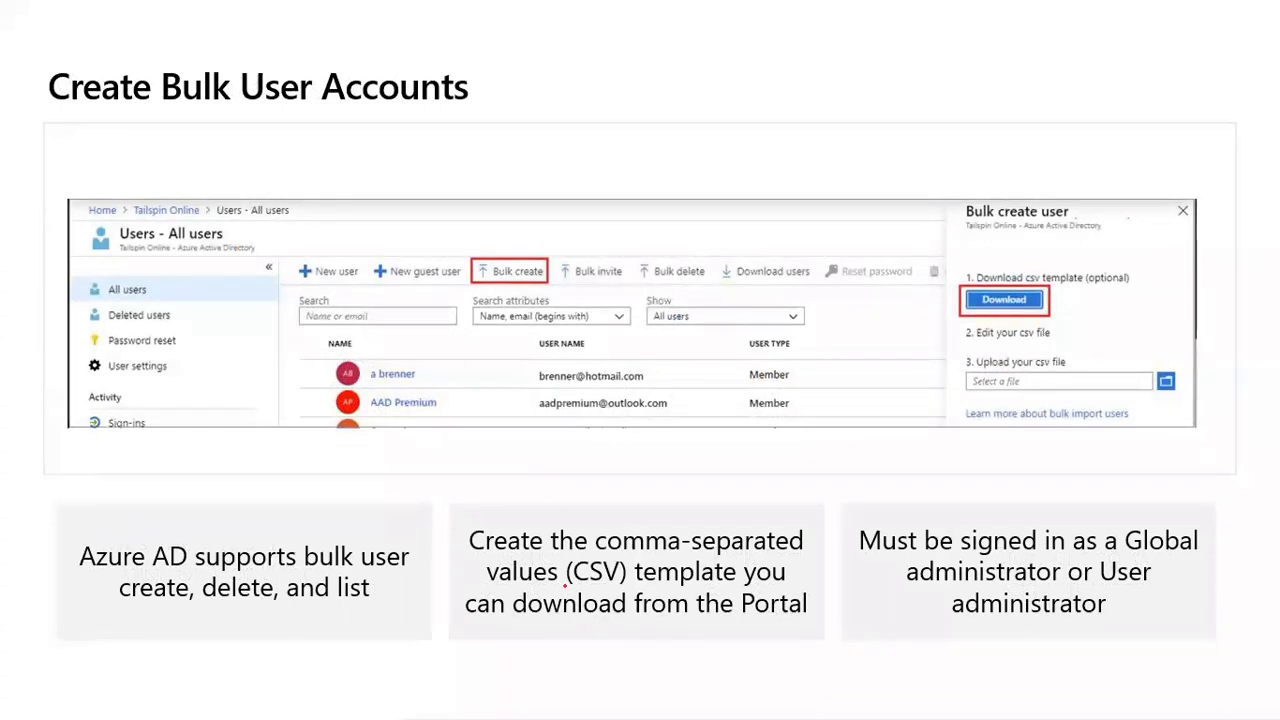
# Step: Underline CSV template, Global administrator, User administrator and administrator on the slide with the pen
pyautogui.moveTo(563, 584); pyautogui.dragTo(744, 585)
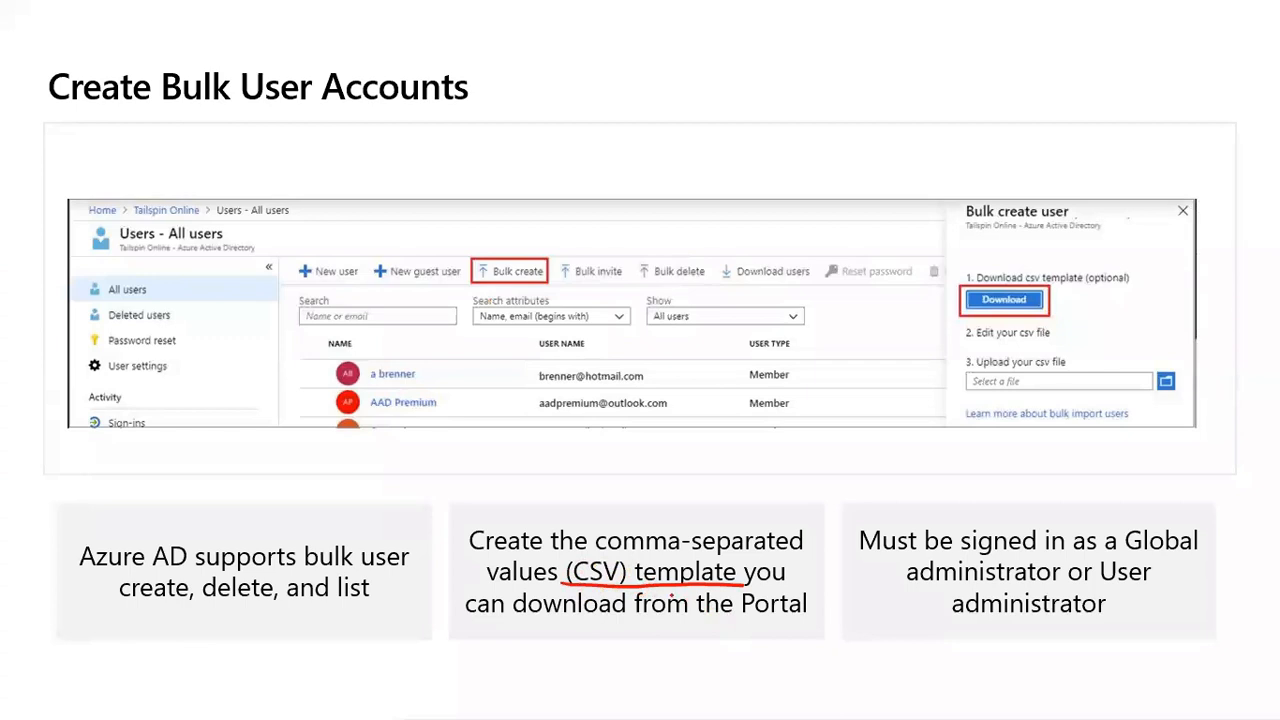
pyautogui.moveTo(1127, 553); pyautogui.dragTo(1188, 553)
pyautogui.moveTo(918, 586); pyautogui.dragTo(1157, 593)
pyautogui.moveTo(951, 618); pyautogui.dragTo(1105, 620)
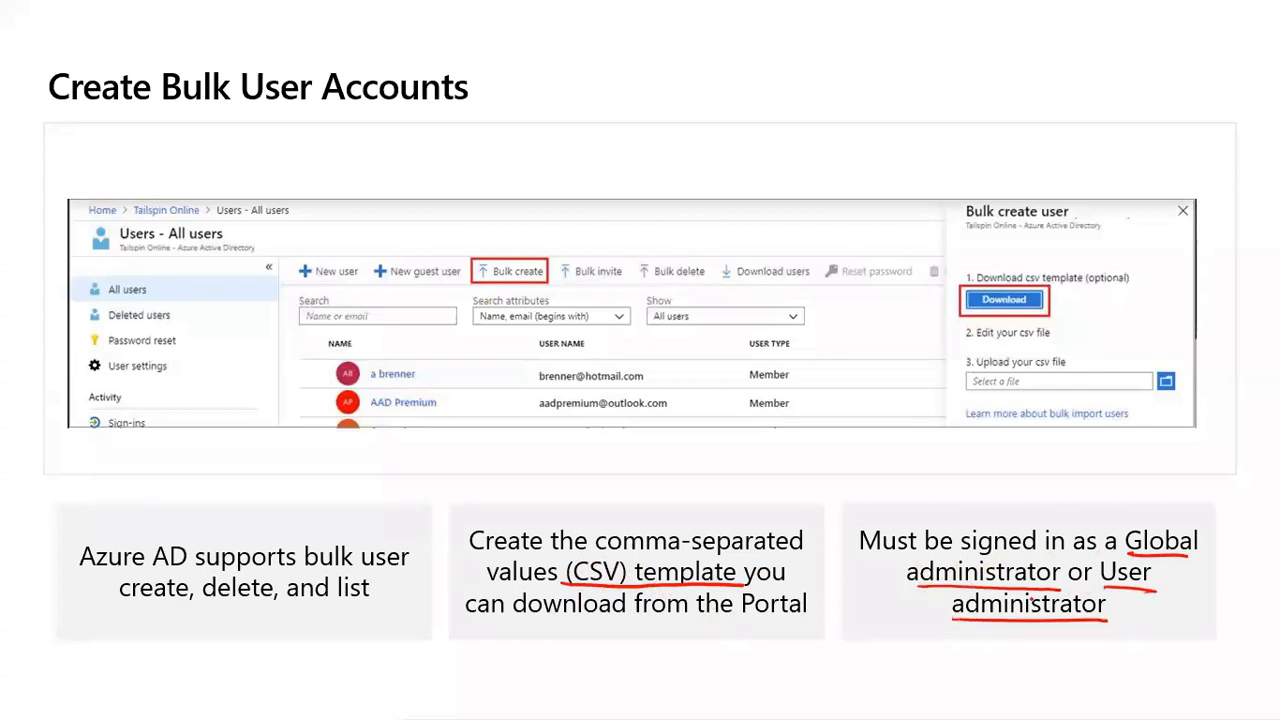
pyautogui.hotkey('alt', 'Tab')
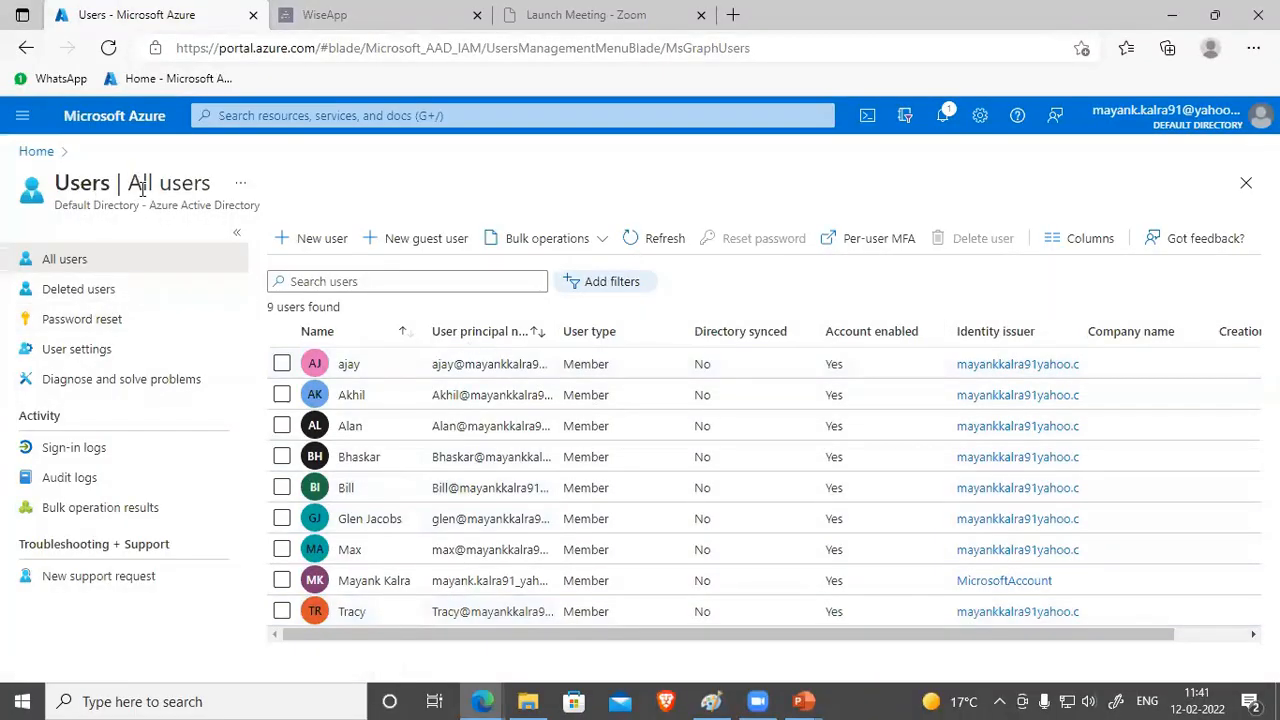
# Step: Download the UserCreateTemplate.csv template from Bulk operations > Bulk create and open it
pyautogui.click(600, 244)
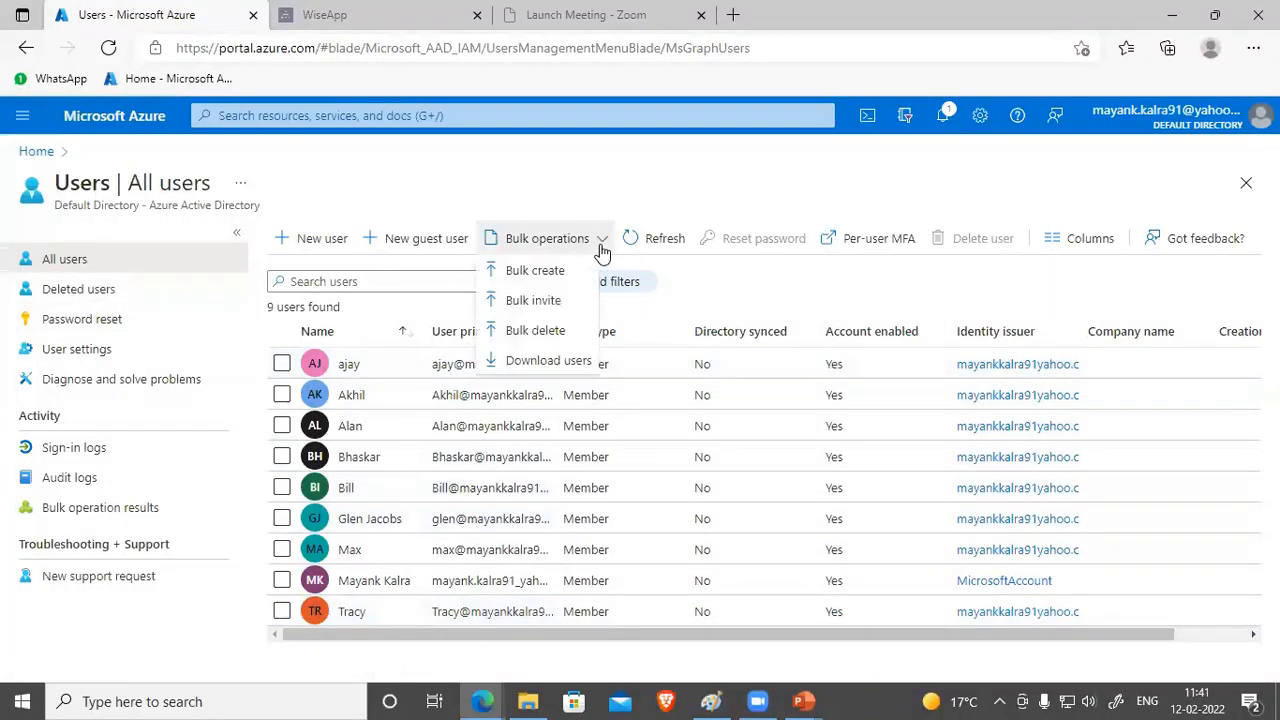
pyautogui.click(535, 271)
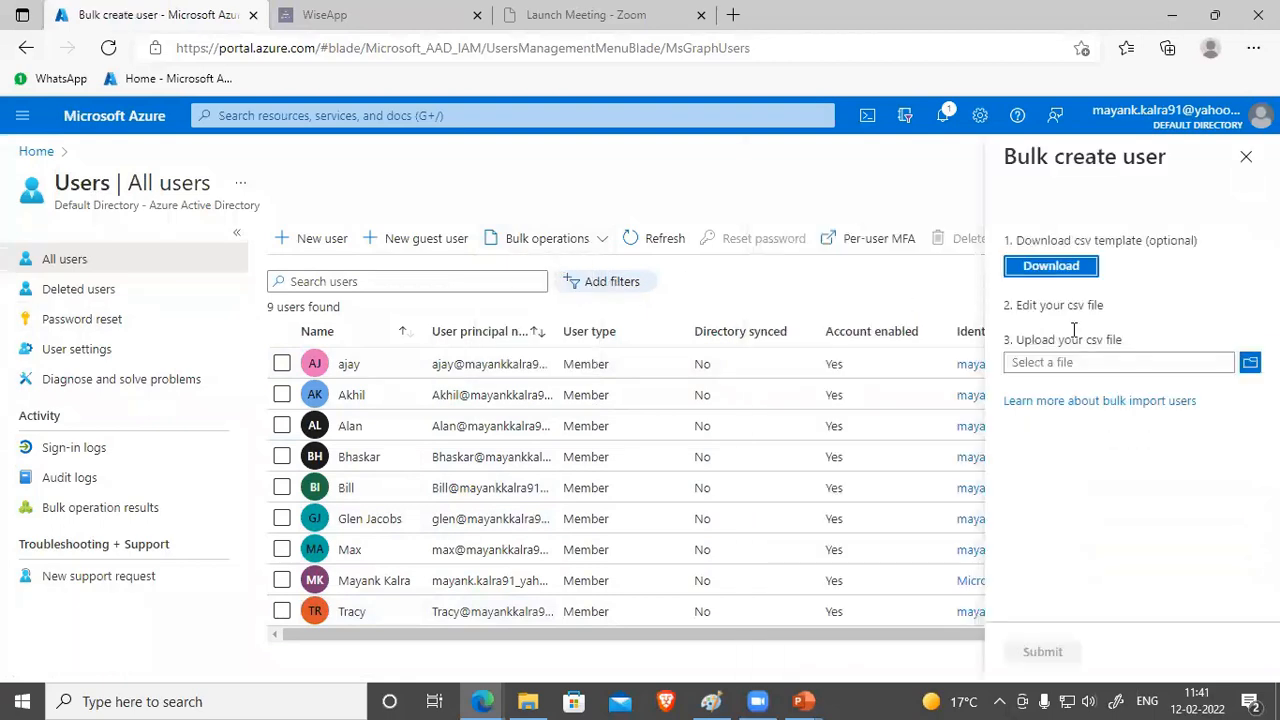
pyautogui.click(1064, 271)
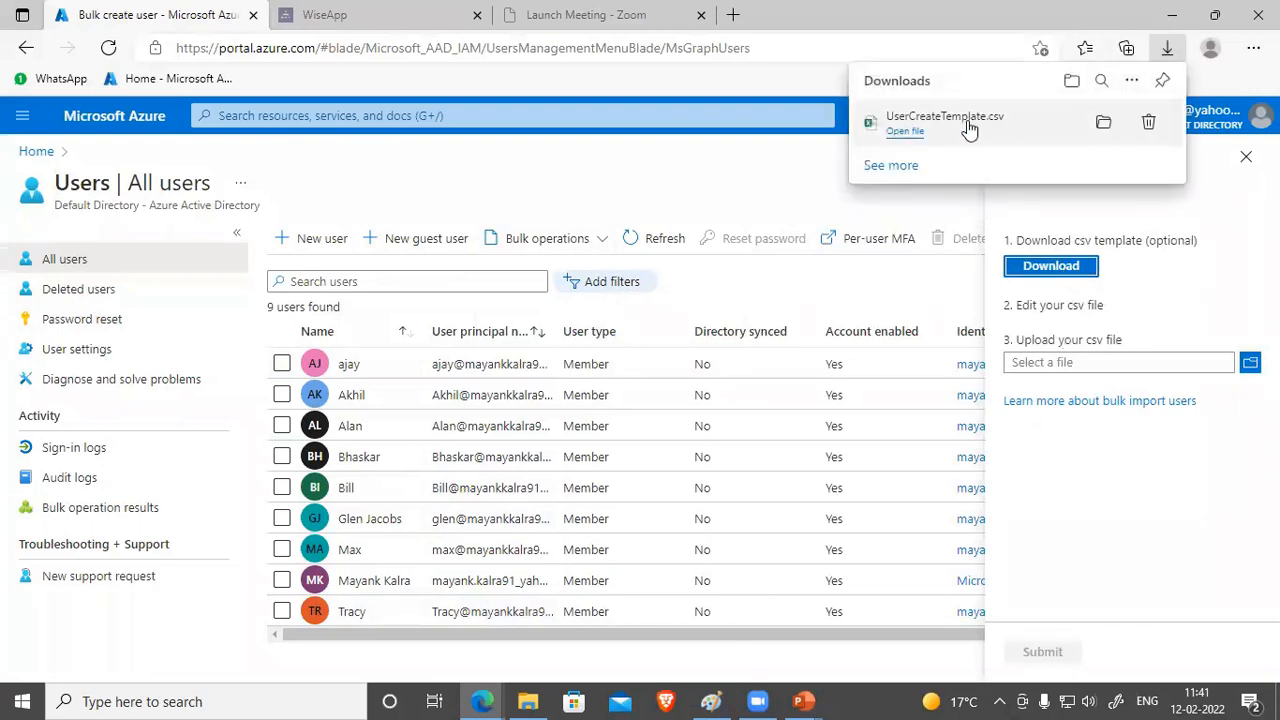
pyautogui.click(966, 128)
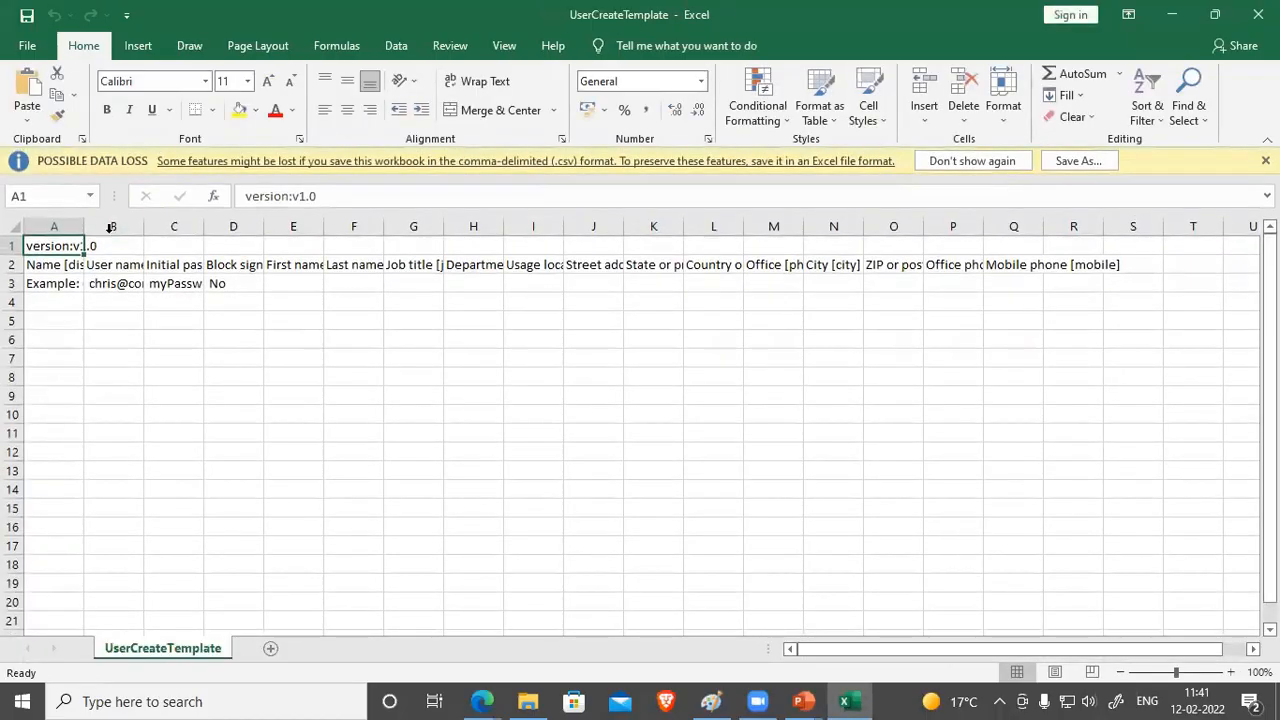
# Step: AutoFit template columns A, B, C and D to their header text
pyautogui.doubleClick(84, 226)
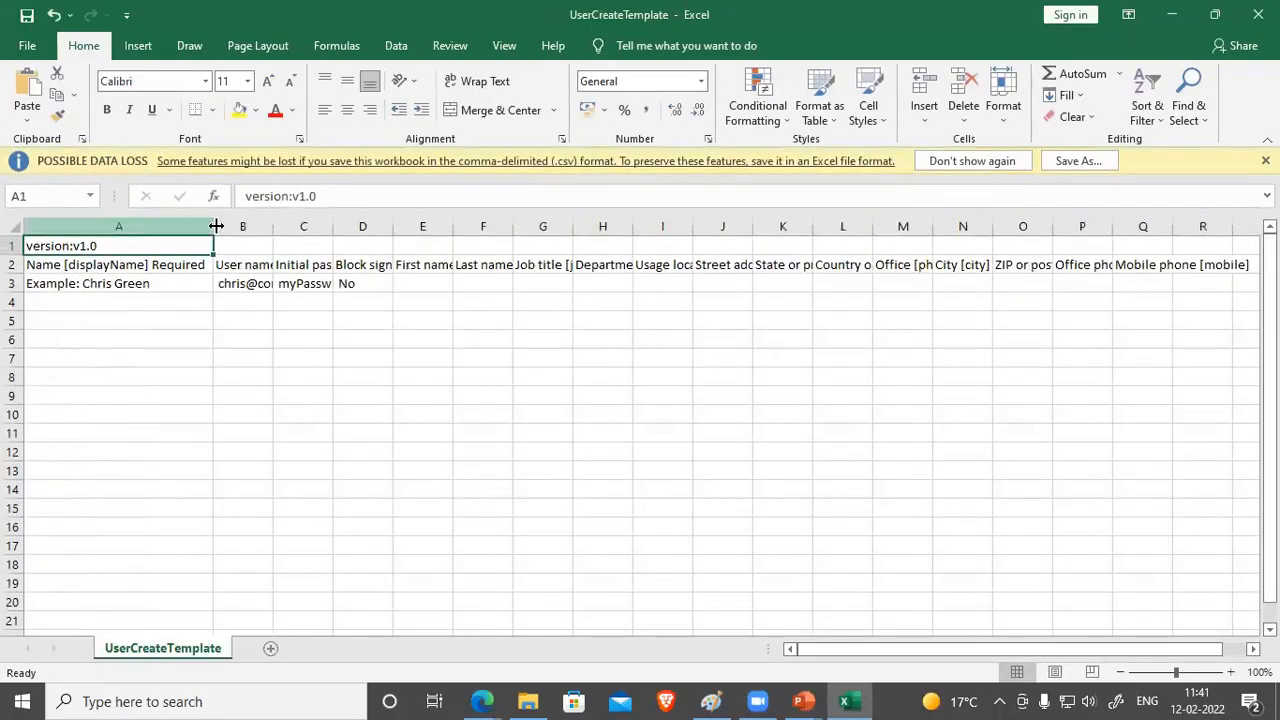
pyautogui.doubleClick(273, 227)
pyautogui.moveTo(525, 226); pyautogui.dragTo(525, 226)
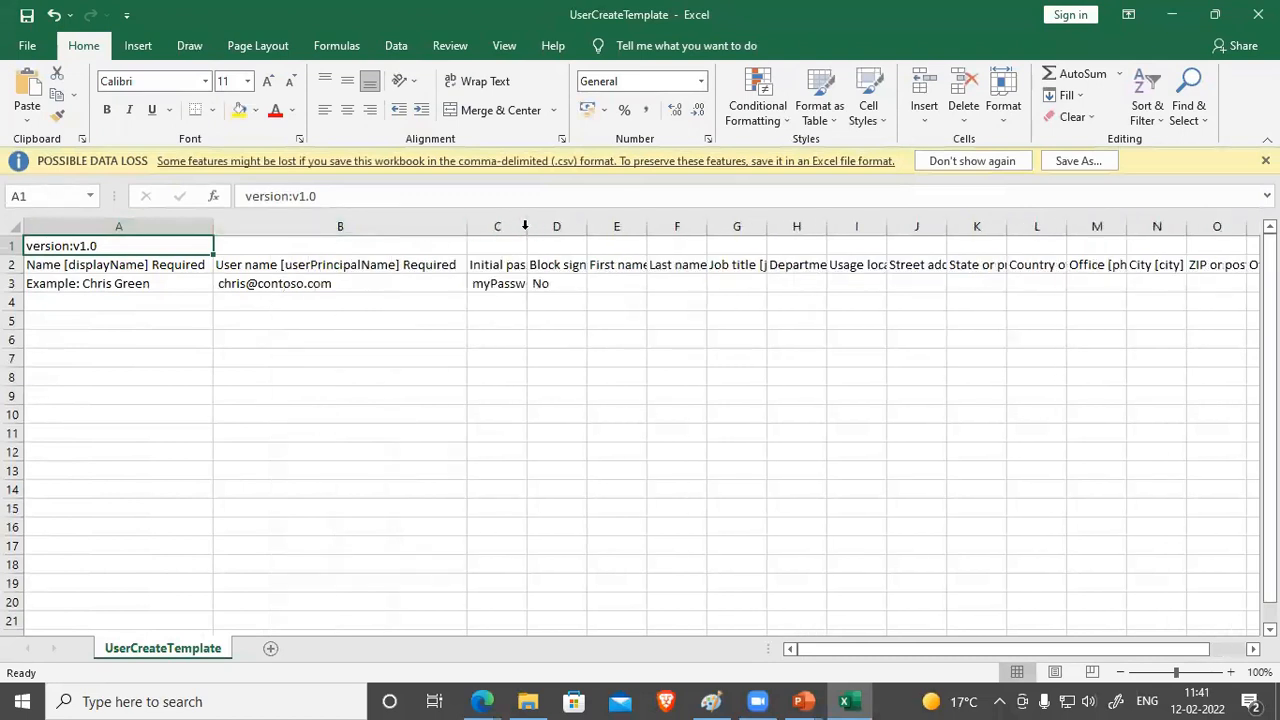
pyautogui.doubleClick(525, 226)
pyautogui.doubleClick(798, 226)
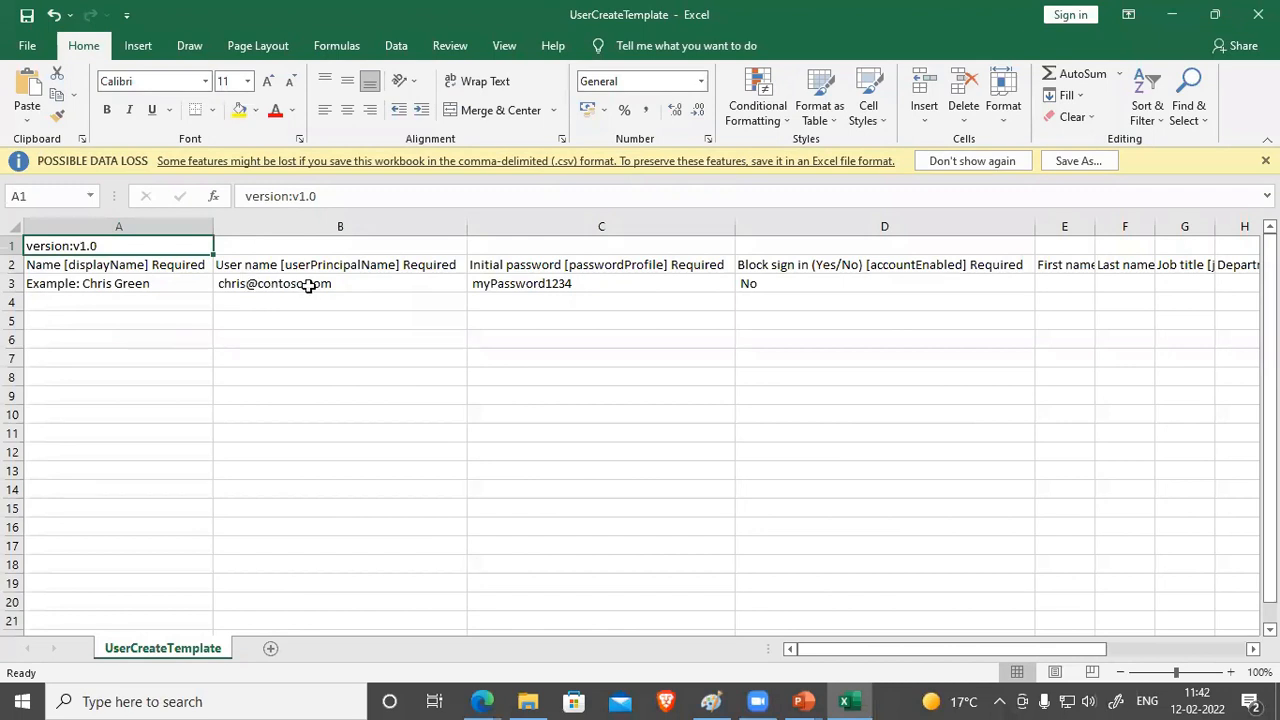
# Step: Inspect the example password in C3 and below, then close the workbook without saving
pyautogui.click(494, 282)
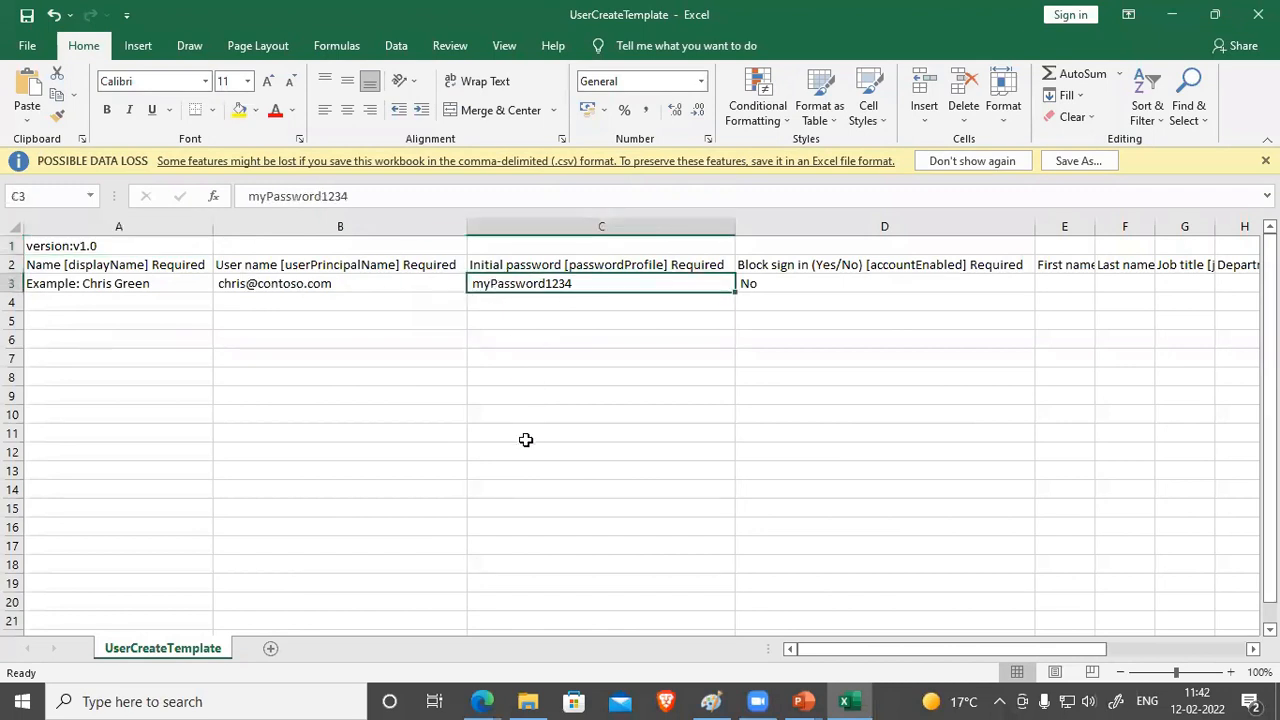
pyautogui.press('Down')
pyautogui.press('Down')
pyautogui.press('Down')
pyautogui.press('Down')
pyautogui.press('Down')
pyautogui.press('Down')
pyautogui.press('Down')
pyautogui.press('Down')
pyautogui.press('Down')
pyautogui.press('Down')
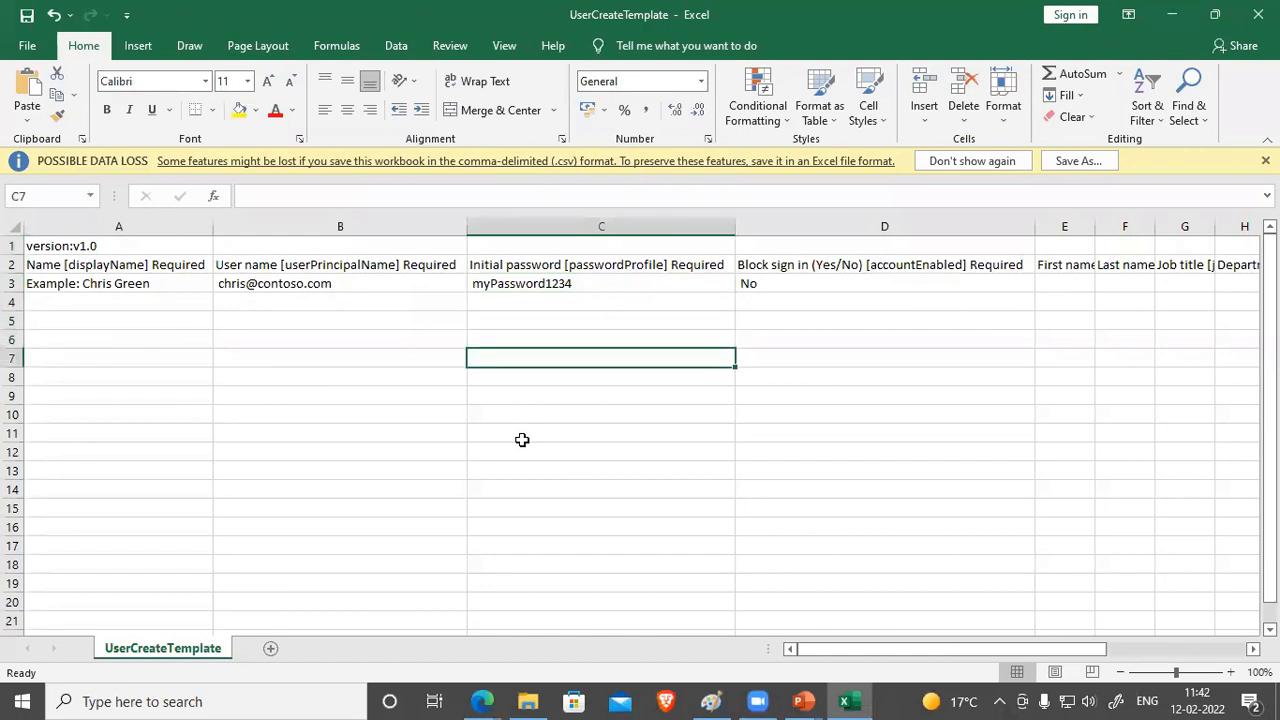
pyautogui.press('Down')
pyautogui.press('Down')
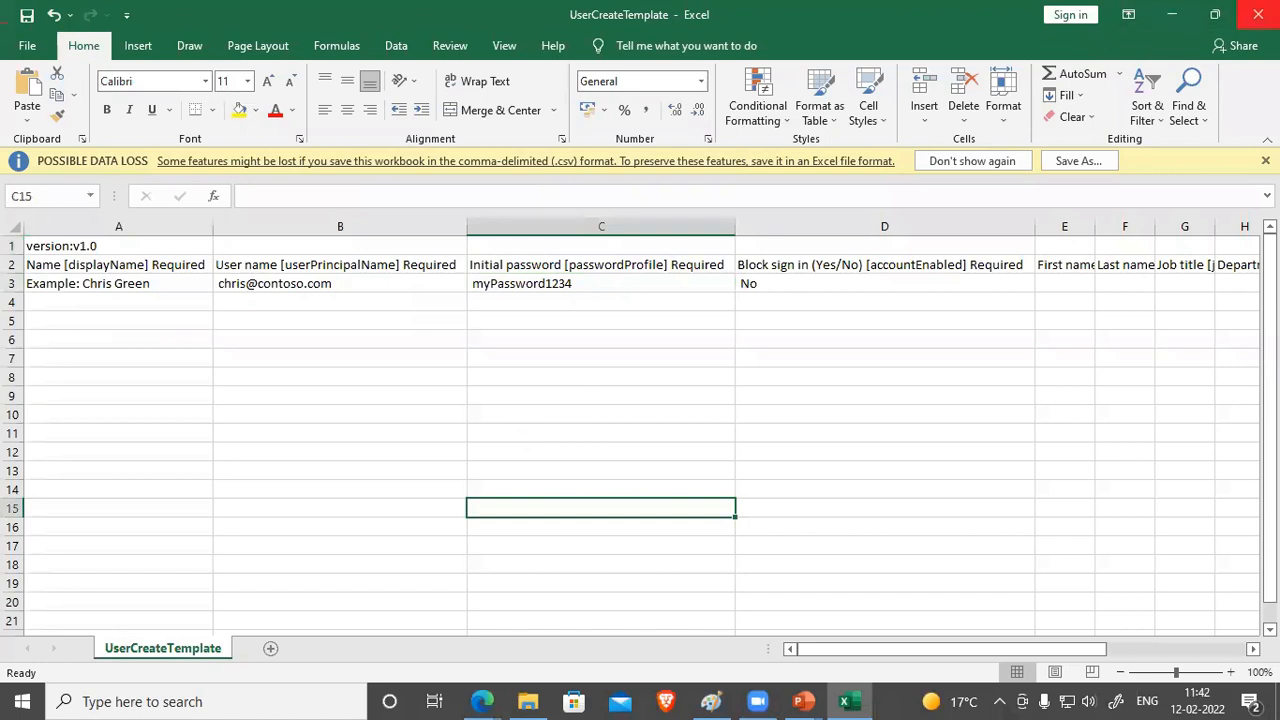
pyautogui.click(1258, 14)
pyautogui.click(640, 373)
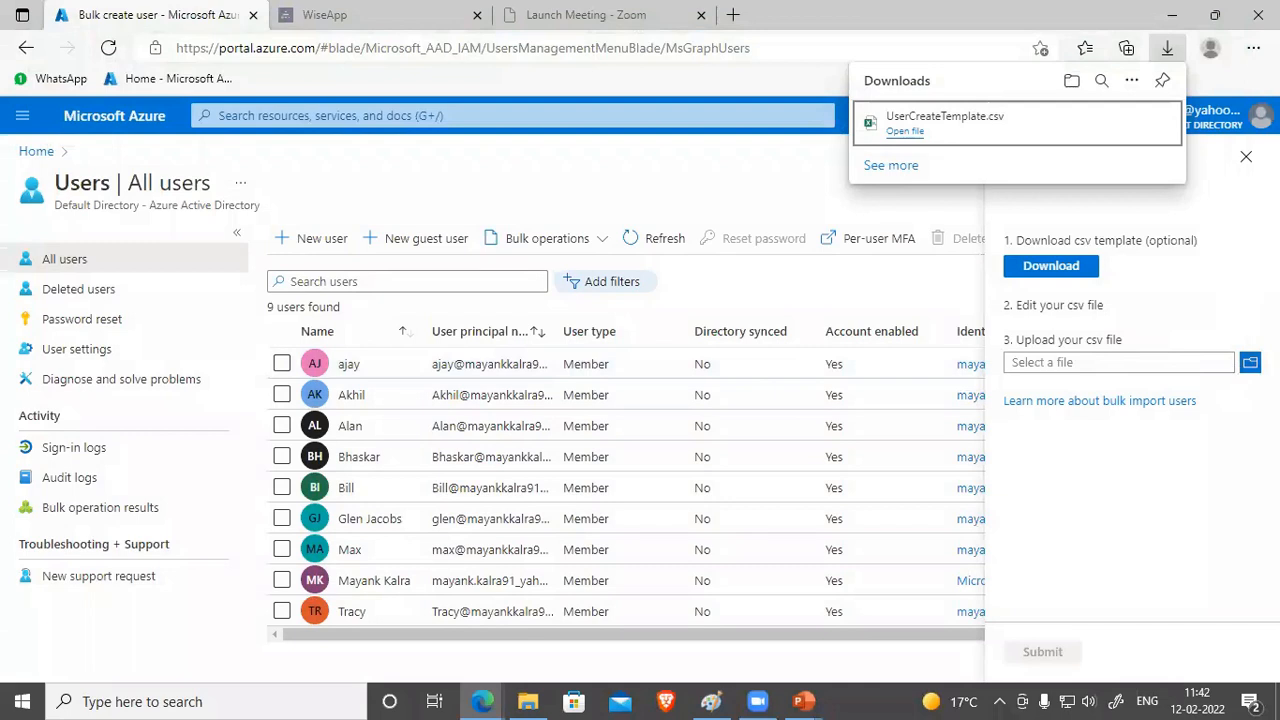
pyautogui.click(1242, 366)
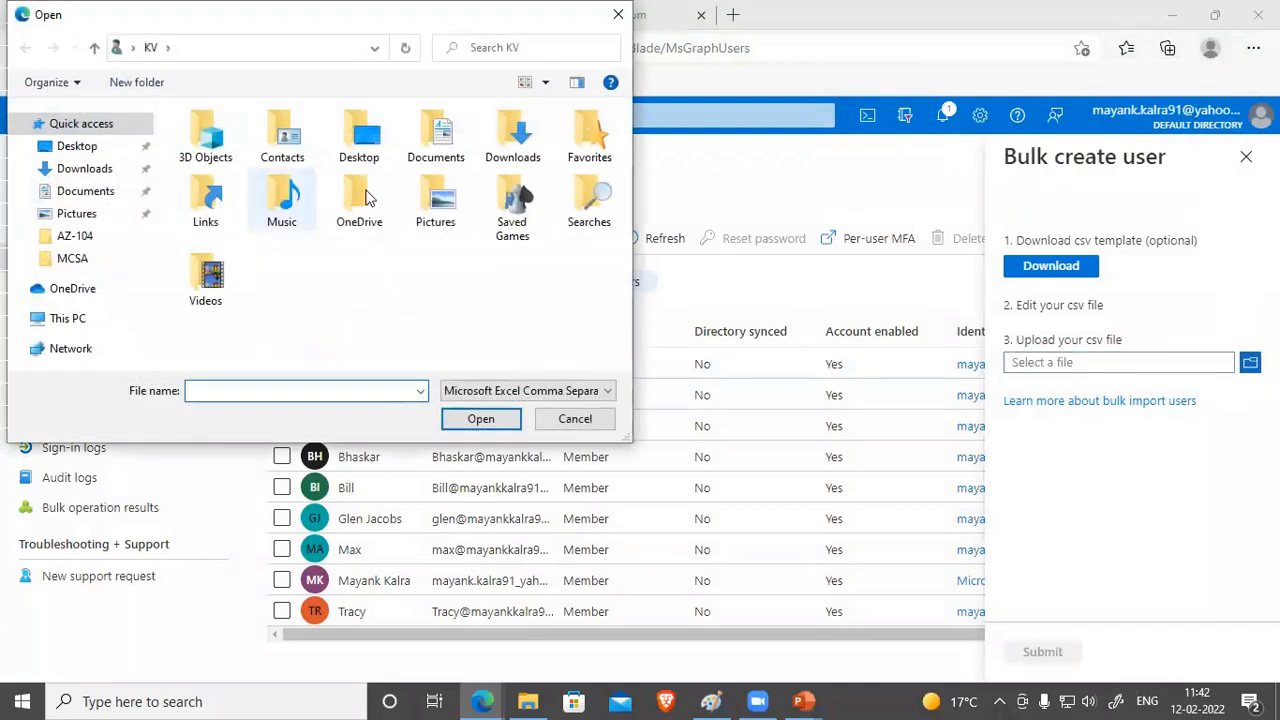
pyautogui.click(572, 419)
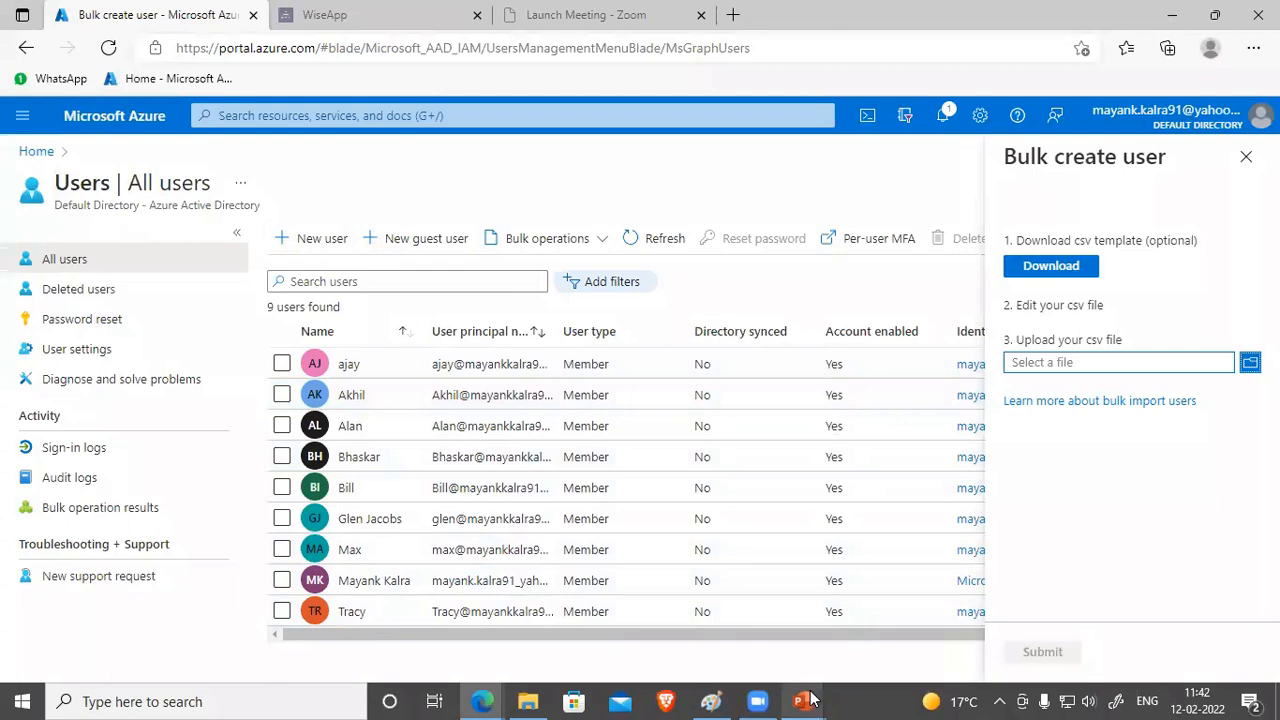
# Step: Advance to the Create Group Accounts slide and tick Security groups and Microsoft 365 groups
pyautogui.moveTo(810, 700)
pyautogui.click(1005, 570)
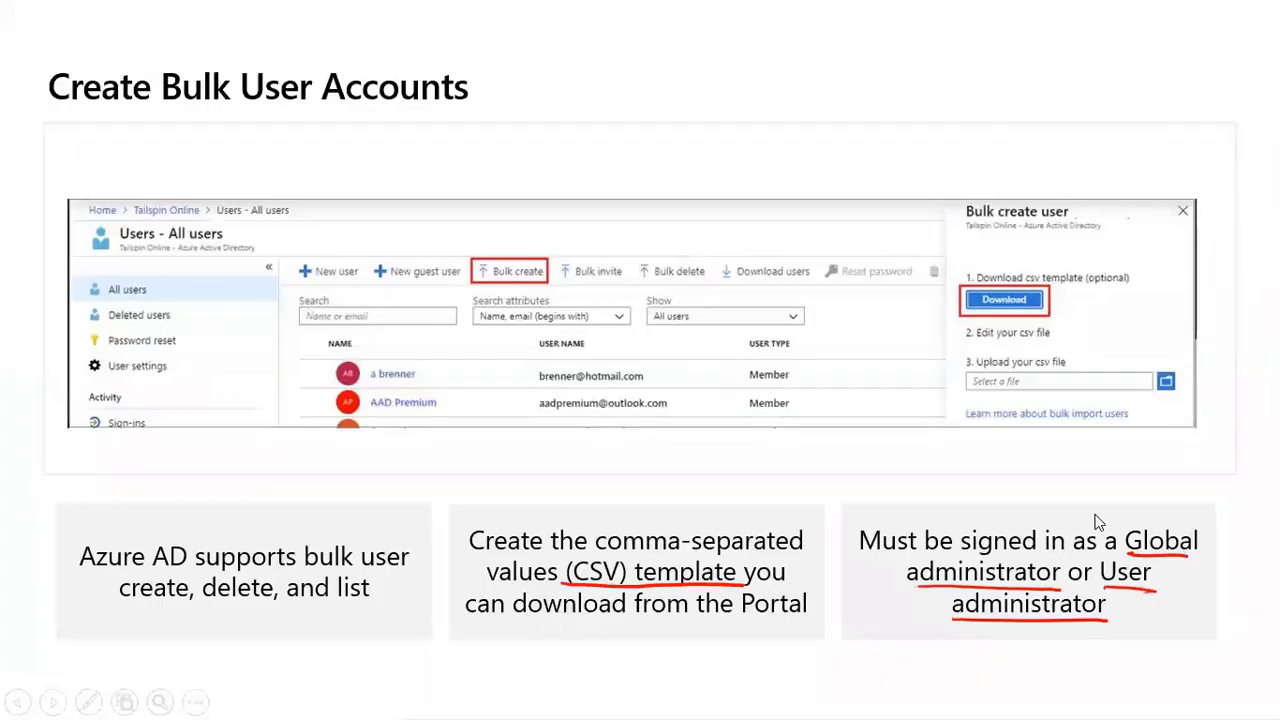
pyautogui.press('Right')
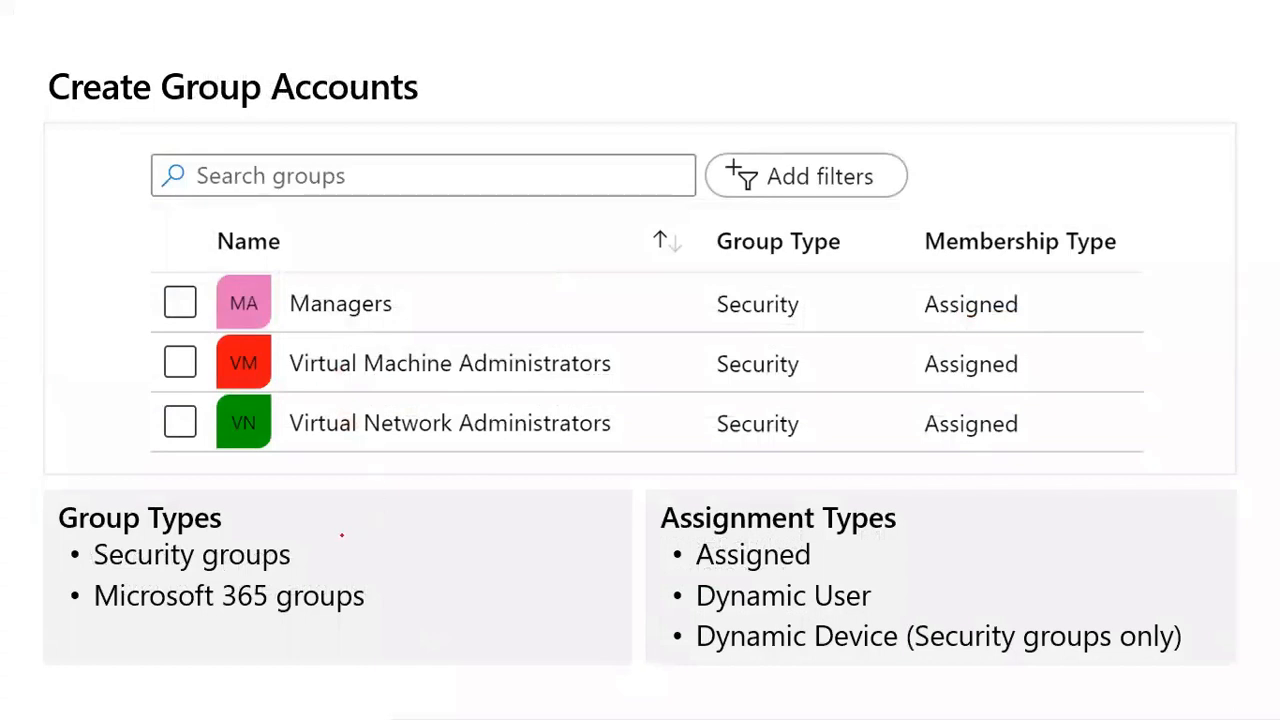
pyautogui.moveTo(311, 550); pyautogui.dragTo(380, 515)
pyautogui.moveTo(378, 597); pyautogui.dragTo(468, 566)
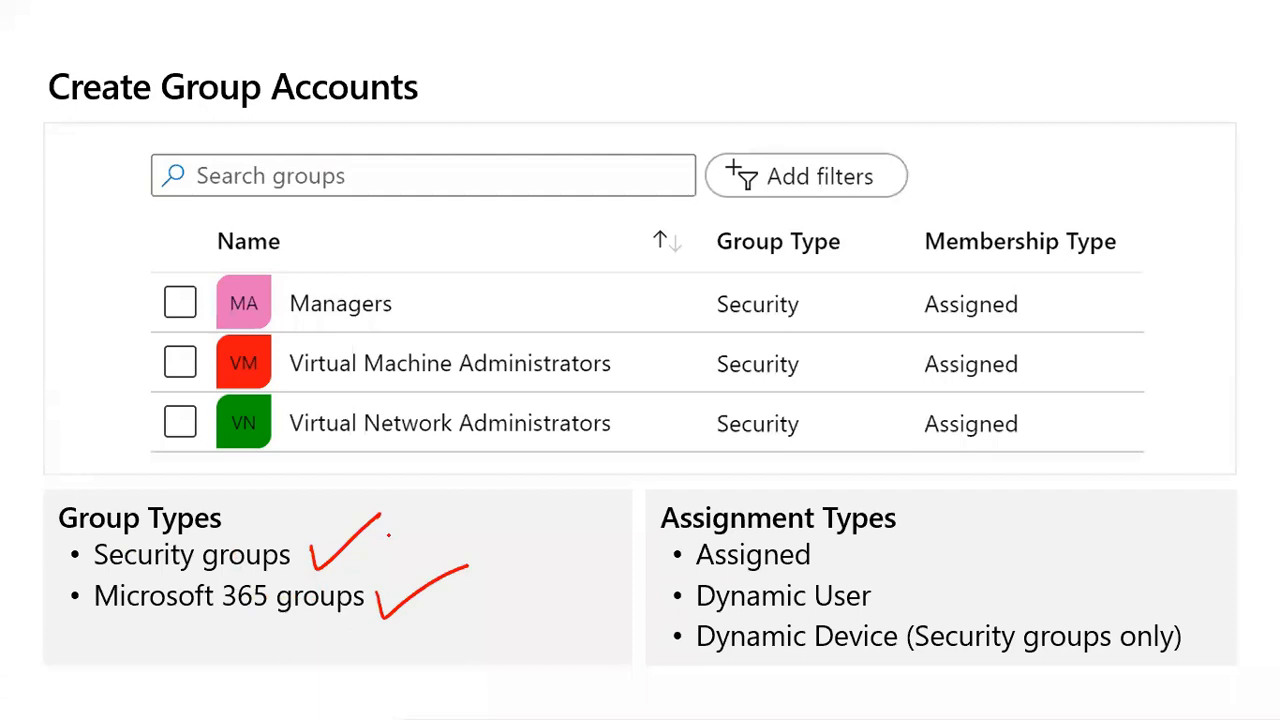
pyautogui.hotkey('alt', 'Tab')
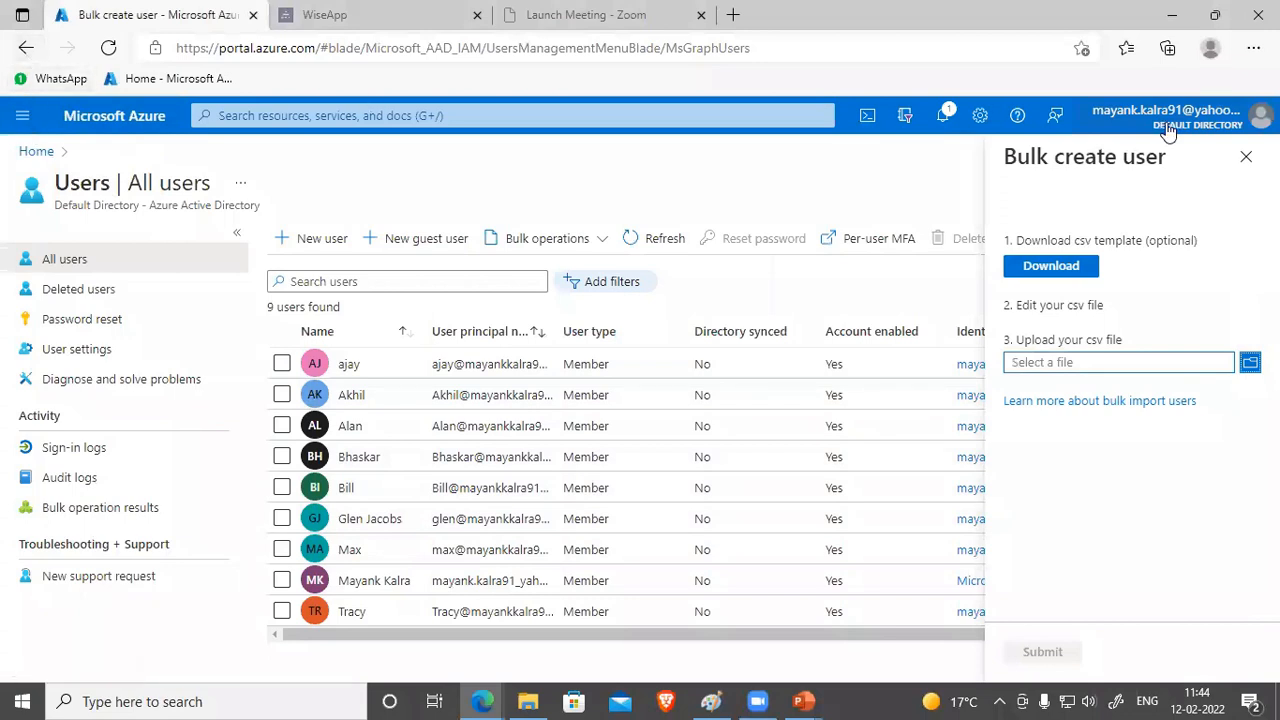
# Step: Close Bulk create and start a new group from the directory's Groups list
pyautogui.click(1245, 157)
pyautogui.click(37, 151)
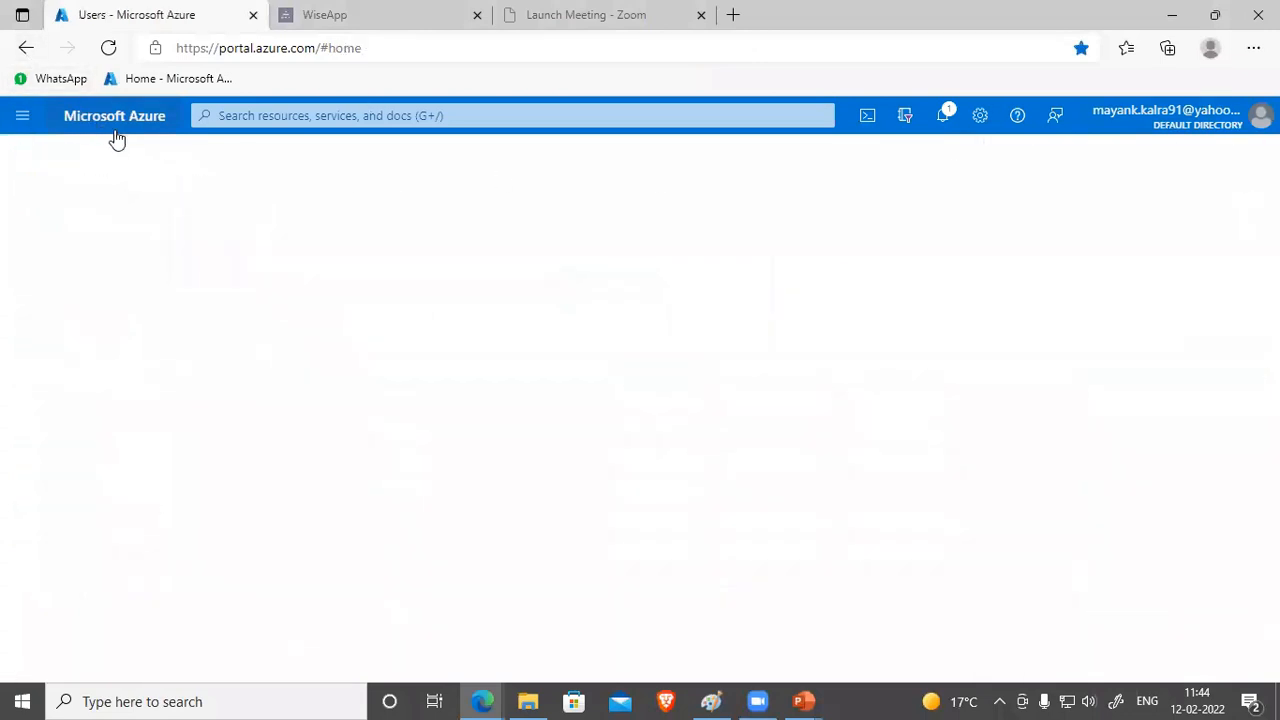
pyautogui.click(280, 222)
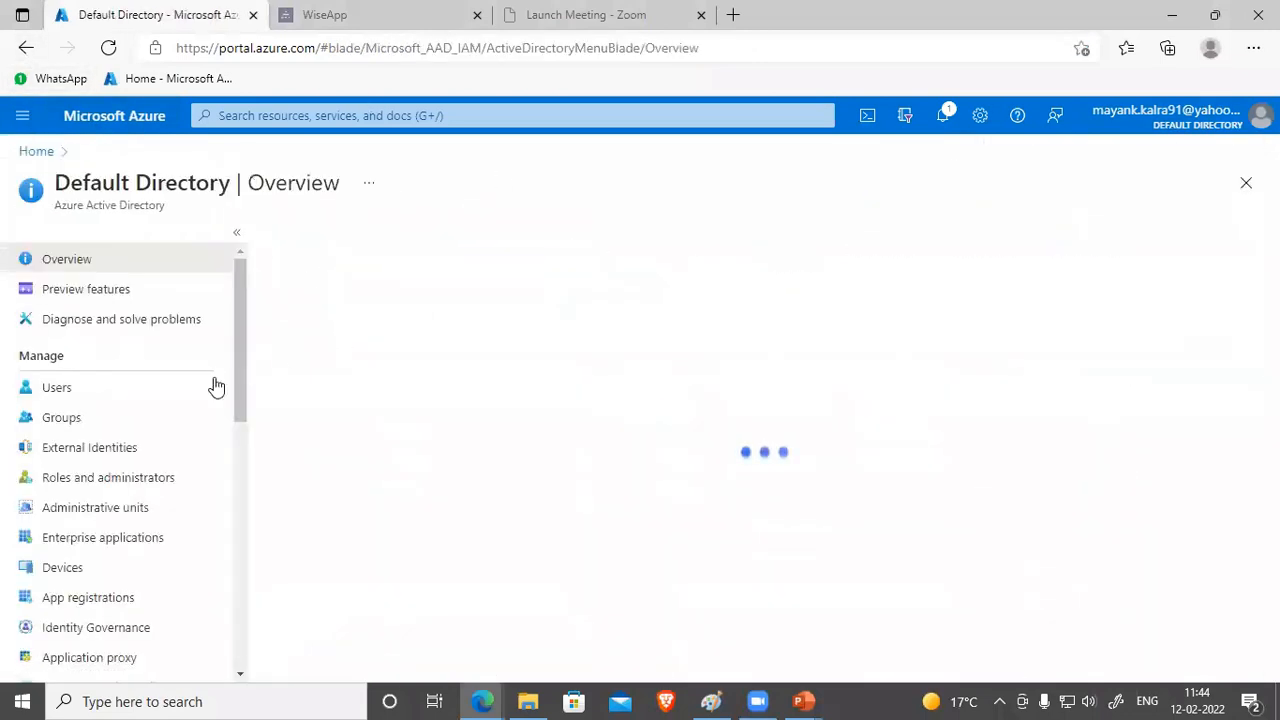
pyautogui.click(62, 418)
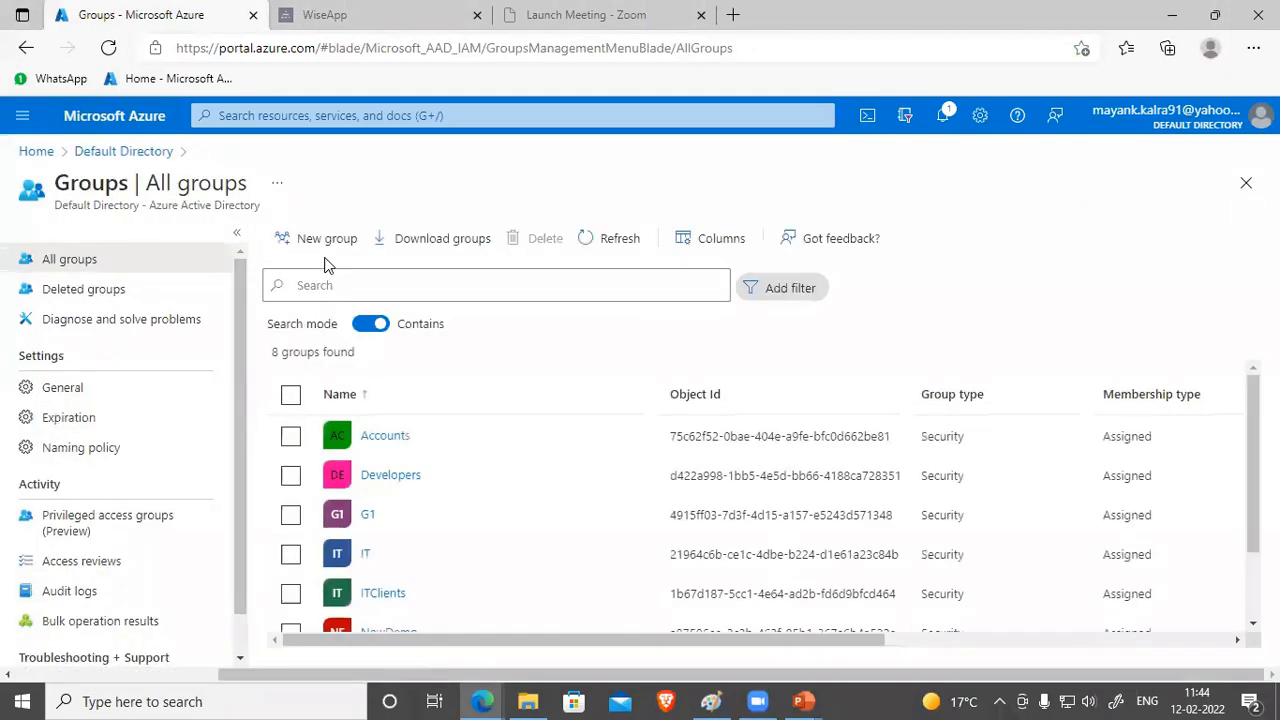
pyautogui.click(326, 240)
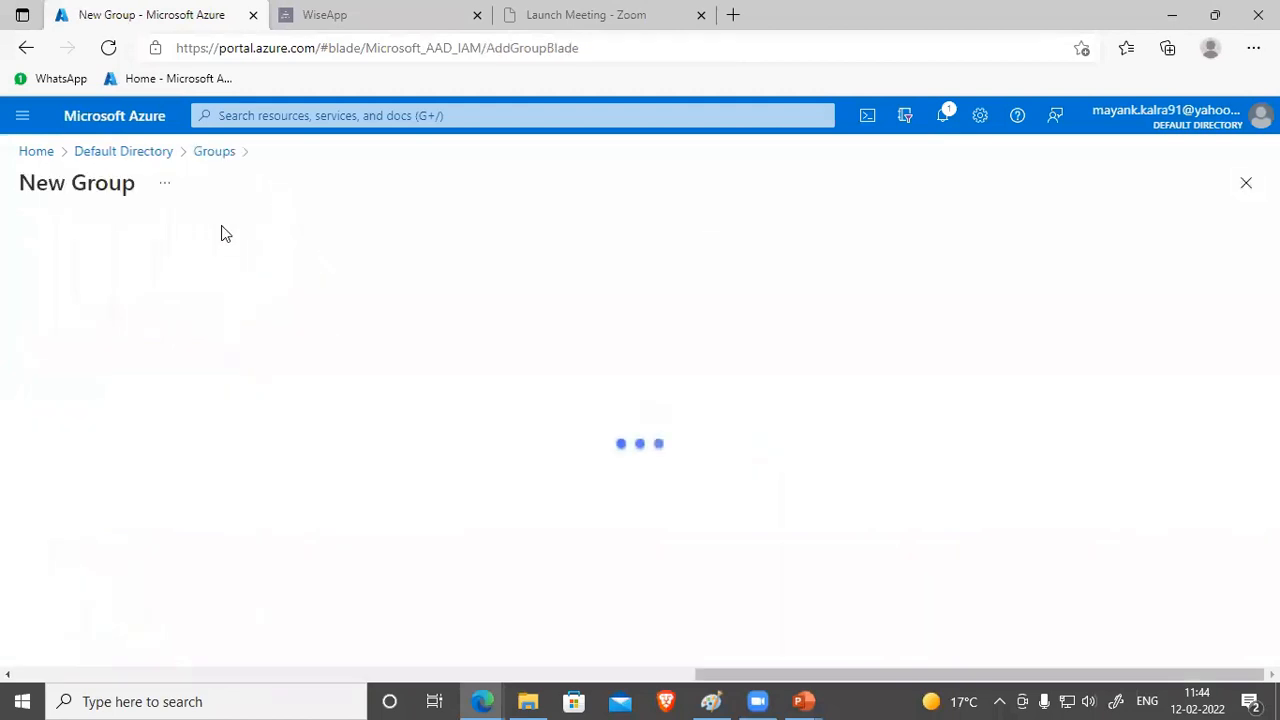
# Step: Keep Security as group type, name the group Demo123, and review membership type
pyautogui.click(131, 277)
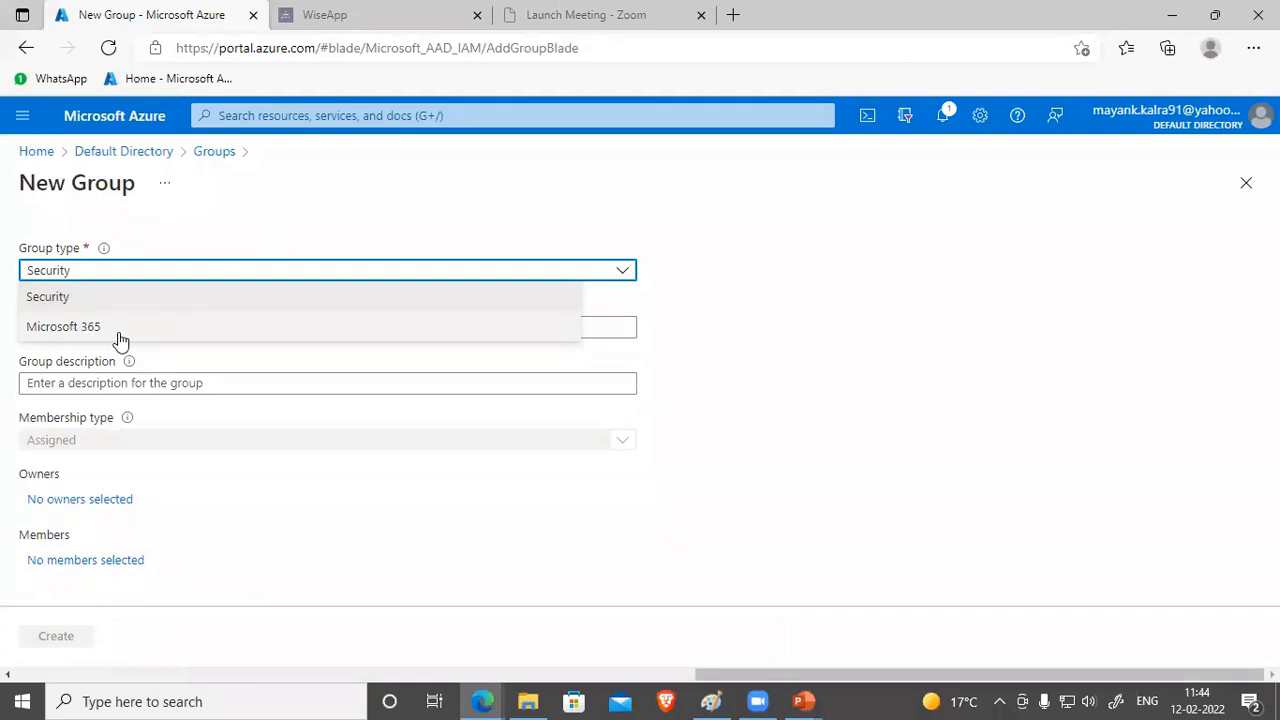
pyautogui.click(744, 333)
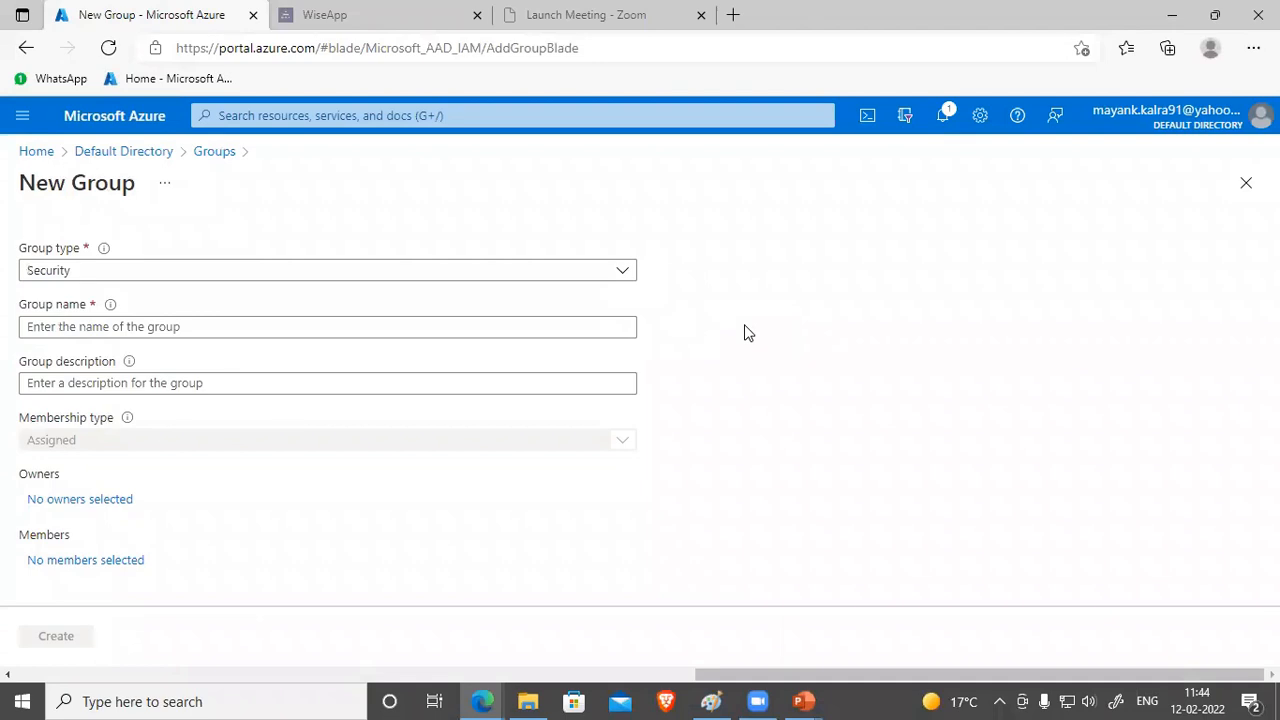
pyautogui.click(418, 329)
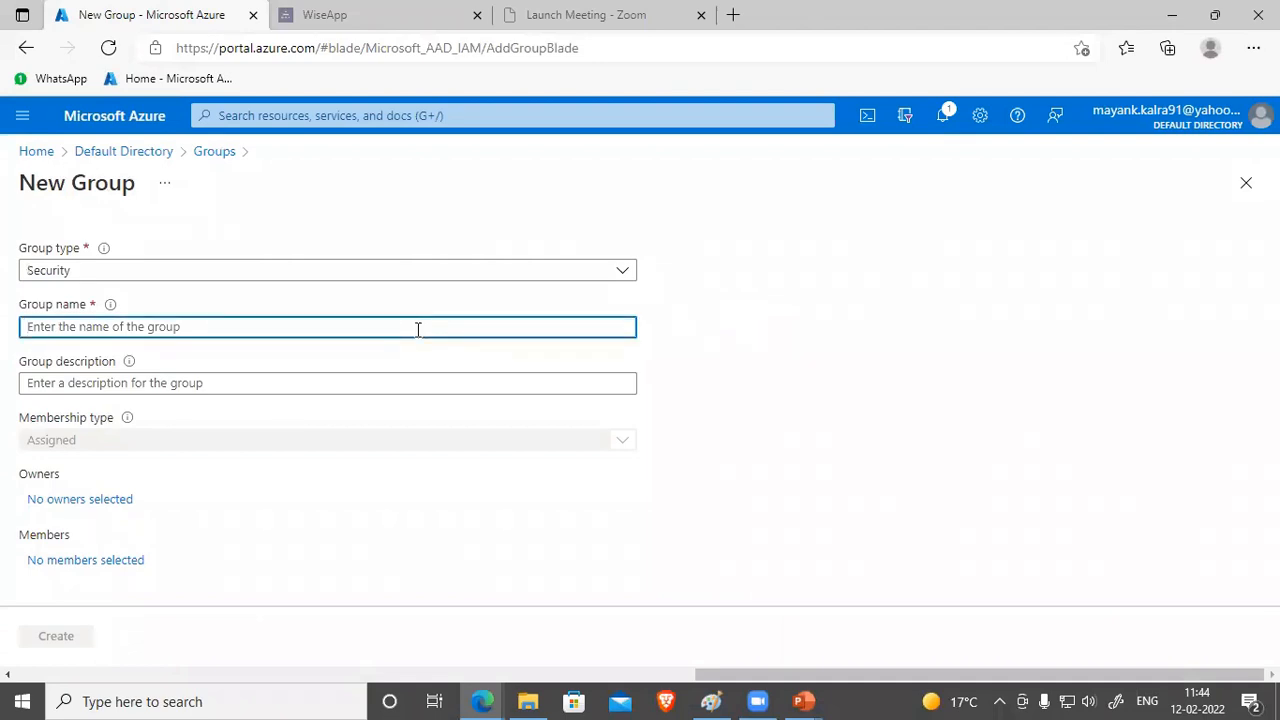
pyautogui.write('Demo123')
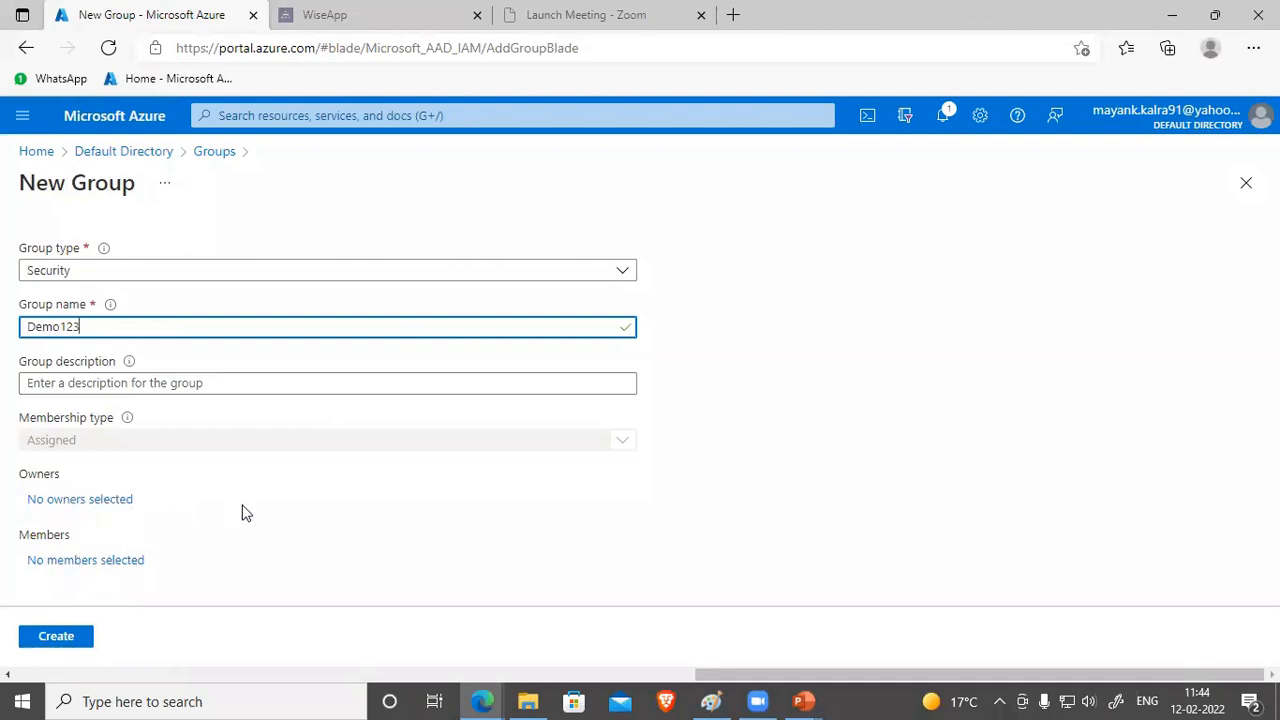
pyautogui.click(163, 445)
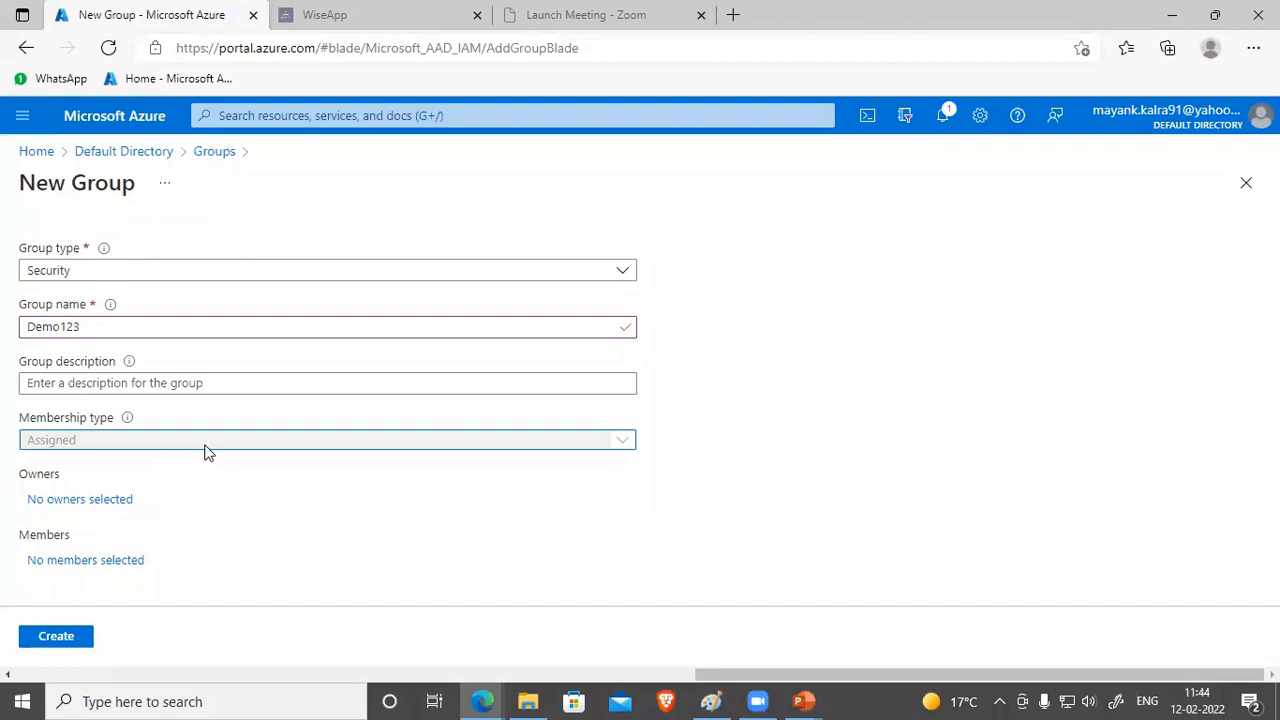
pyautogui.hotkey('alt', 'Tab')
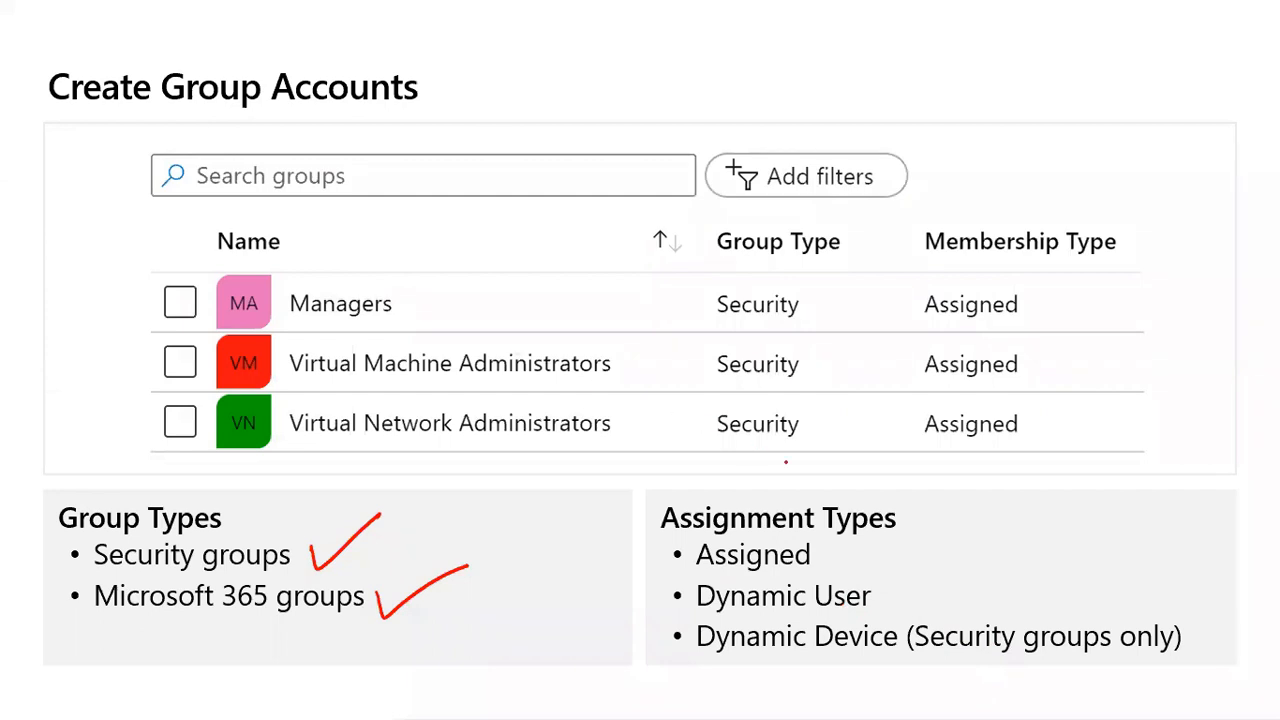
# Step: Tick Assigned and Dynamic User, then begin handwriting 'State' above the table
pyautogui.moveTo(827, 549)
pyautogui.mouseDown()
pyautogui.moveTo(866, 555)
pyautogui.moveTo(903, 537)
pyautogui.mouseUp()
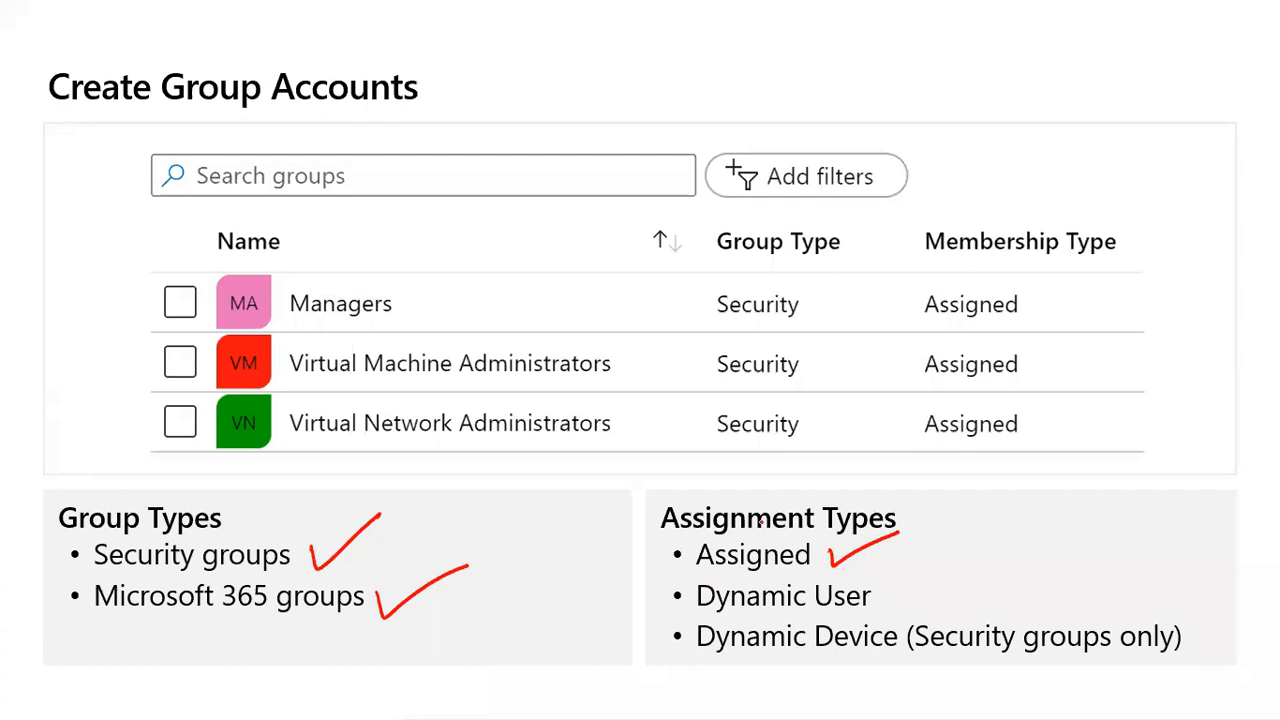
pyautogui.moveTo(880, 594)
pyautogui.mouseDown()
pyautogui.moveTo(882, 606)
pyautogui.moveTo(922, 585)
pyautogui.mouseUp()
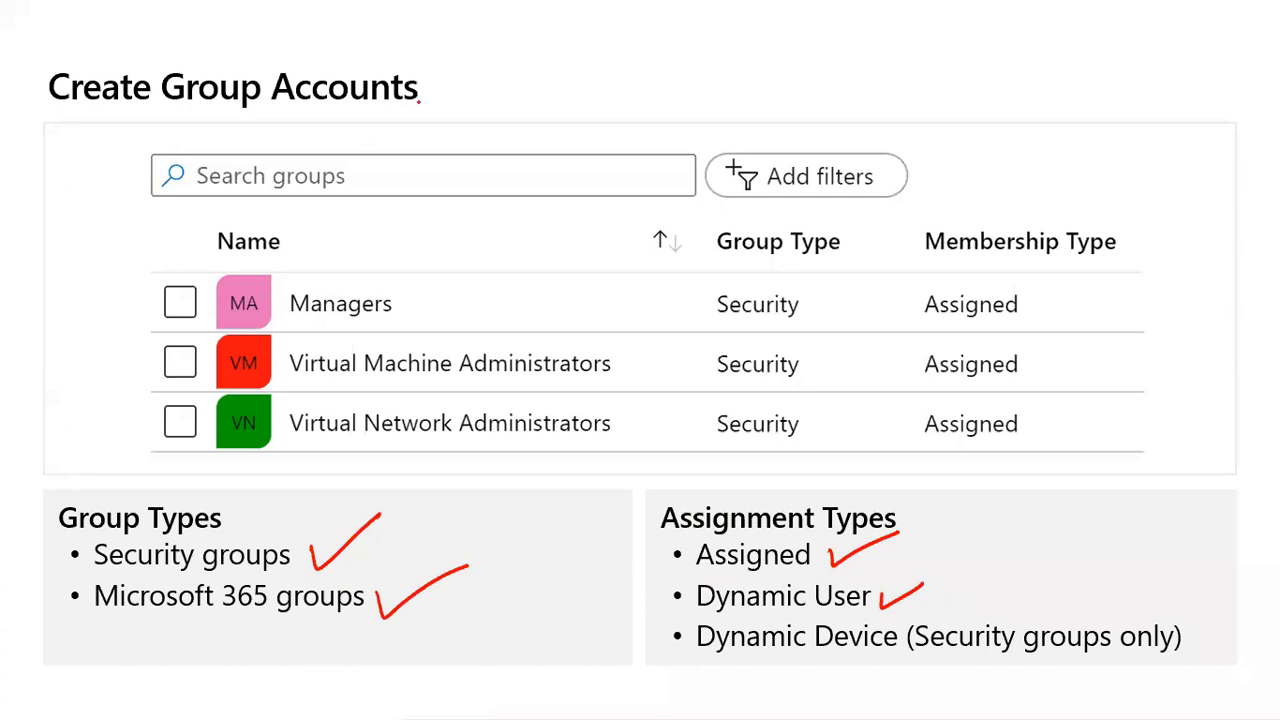
pyautogui.moveTo(608, 55)
pyautogui.mouseDown()
pyautogui.moveTo(590, 87)
pyautogui.moveTo(640, 85)
pyautogui.moveTo(643, 66)
pyautogui.mouseUp()
pyautogui.moveTo(657, 67); pyautogui.dragTo(677, 82)
pyautogui.moveTo(666, 70); pyautogui.dragTo(696, 84)
# Step: Complete the handwritten note 'State - Punjab → Az-104' above the table
pyautogui.moveTo(716, 70)
pyautogui.mouseDown()
pyautogui.moveTo(744, 68)
pyautogui.moveTo(763, 86)
pyautogui.mouseUp()
pyautogui.moveTo(770, 50); pyautogui.dragTo(804, 82)
pyautogui.moveTo(806, 74)
pyautogui.mouseDown()
pyautogui.moveTo(820, 68)
pyautogui.moveTo(824, 84)
pyautogui.mouseUp()
pyautogui.moveTo(838, 62)
pyautogui.mouseDown()
pyautogui.moveTo(830, 96)
pyautogui.moveTo(862, 86)
pyautogui.mouseUp()
pyautogui.click(843, 55)
pyautogui.moveTo(876, 54)
pyautogui.mouseDown()
pyautogui.moveTo(872, 90)
pyautogui.moveTo(888, 72)
pyautogui.moveTo(996, 76)
pyautogui.mouseUp()
pyautogui.moveTo(972, 64)
pyautogui.mouseDown()
pyautogui.moveTo(998, 77)
pyautogui.moveTo(978, 95)
pyautogui.moveTo(1054, 98)
pyautogui.mouseUp()
pyautogui.moveTo(1030, 82)
pyautogui.mouseDown()
pyautogui.moveTo(1088, 96)
pyautogui.moveTo(1116, 81)
pyautogui.mouseUp()
pyautogui.moveTo(1132, 66)
pyautogui.mouseDown()
pyautogui.moveTo(1128, 97)
pyautogui.moveTo(1150, 76)
pyautogui.moveTo(1192, 84)
pyautogui.mouseUp()
pyautogui.moveTo(1188, 68); pyautogui.dragTo(1186, 104)
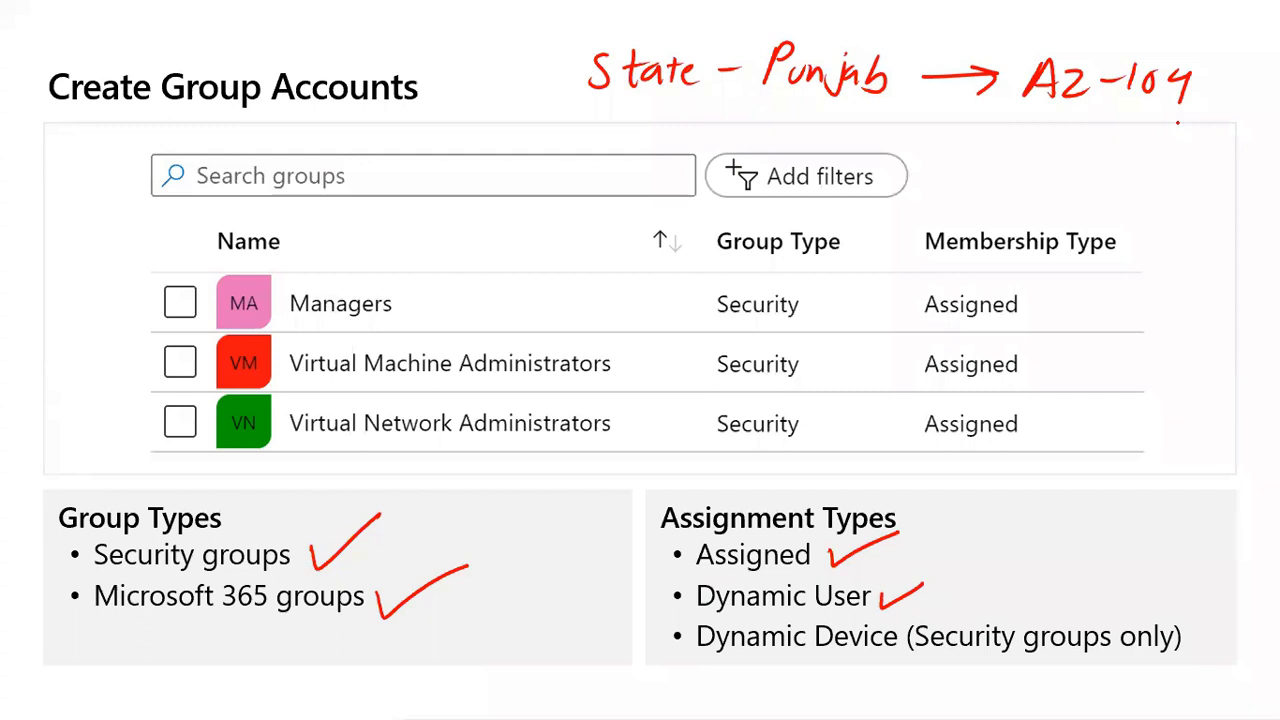
pyautogui.hotkey('alt', 'Tab')
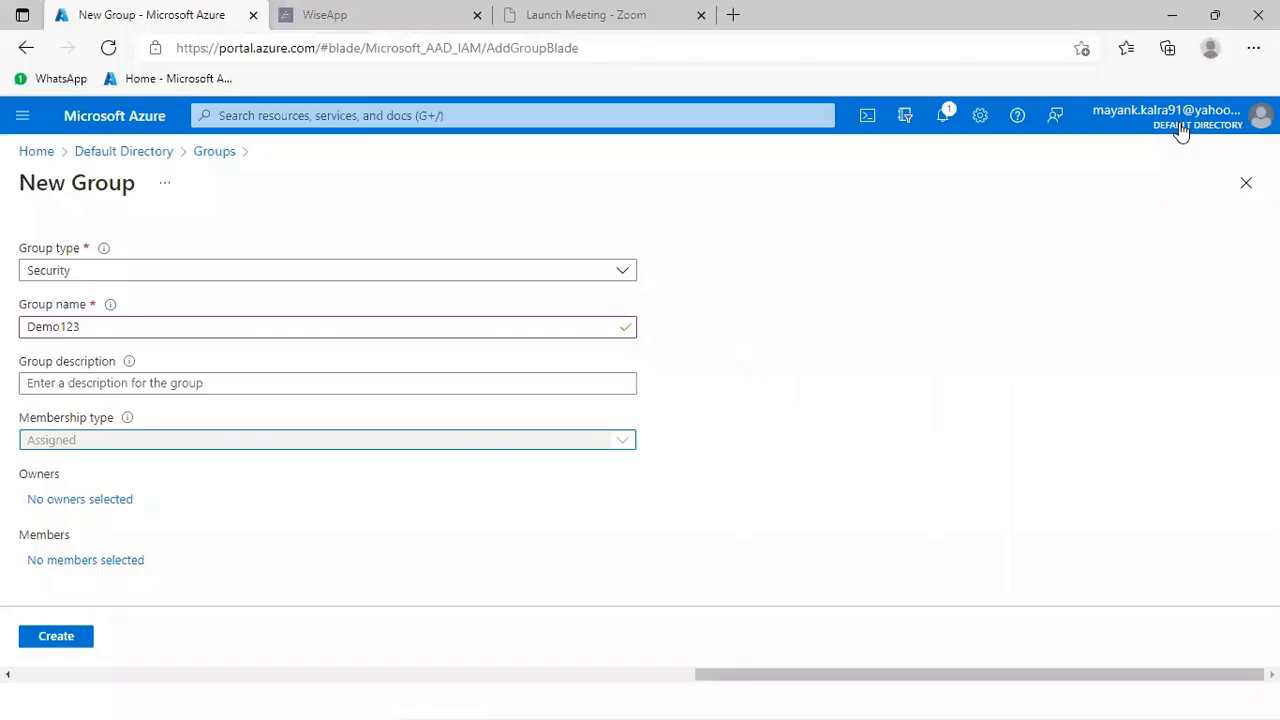
# Step: Discard the new group form and open a directory user's profile for editing
pyautogui.click(1246, 183)
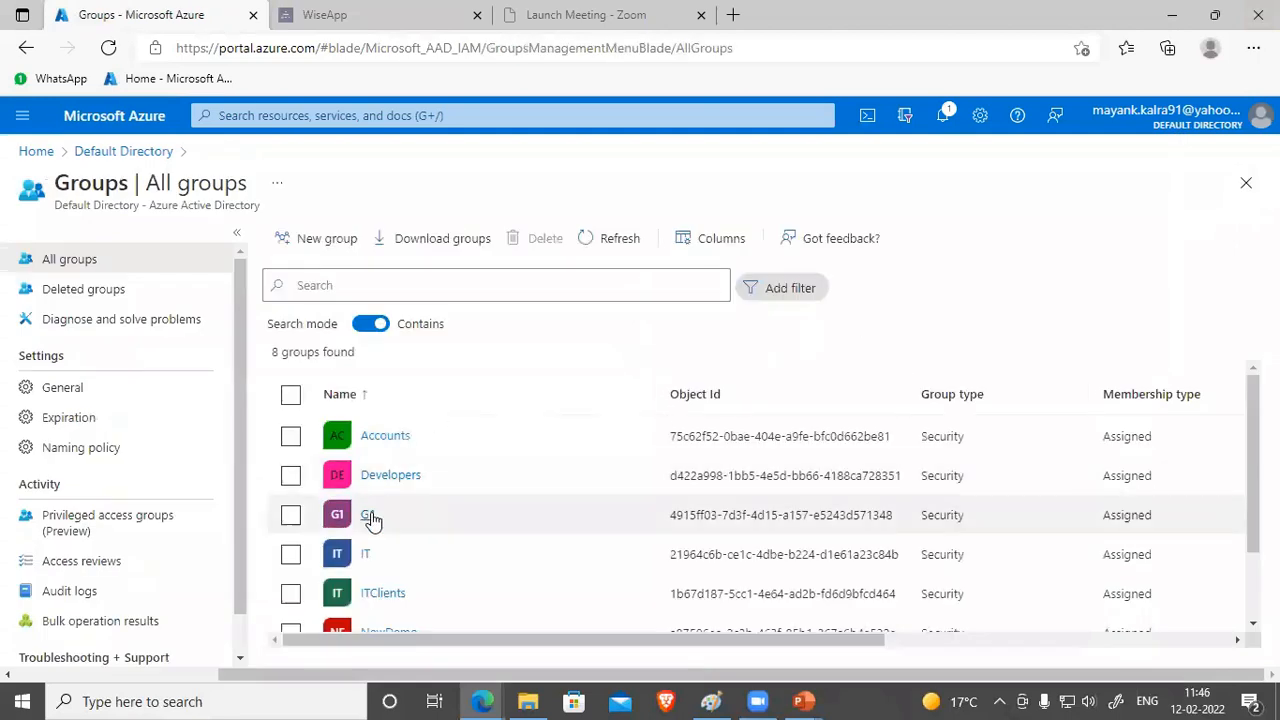
pyautogui.click(123, 151)
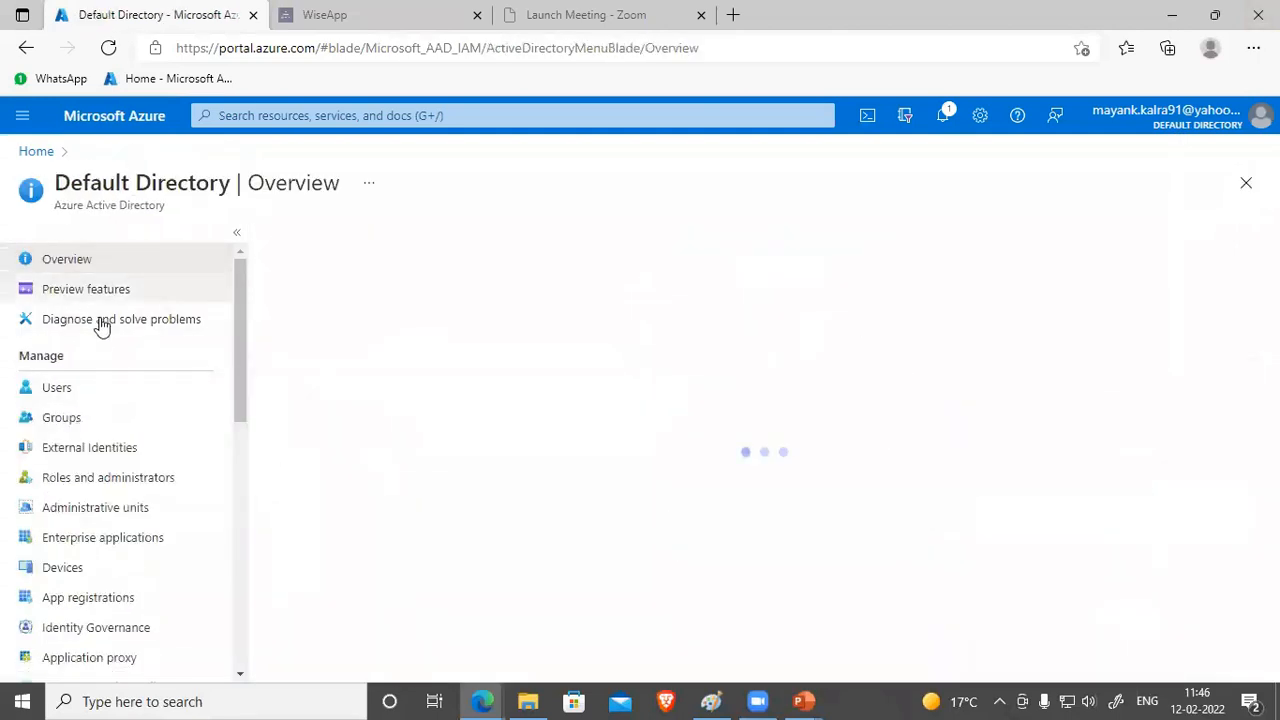
pyautogui.click(60, 391)
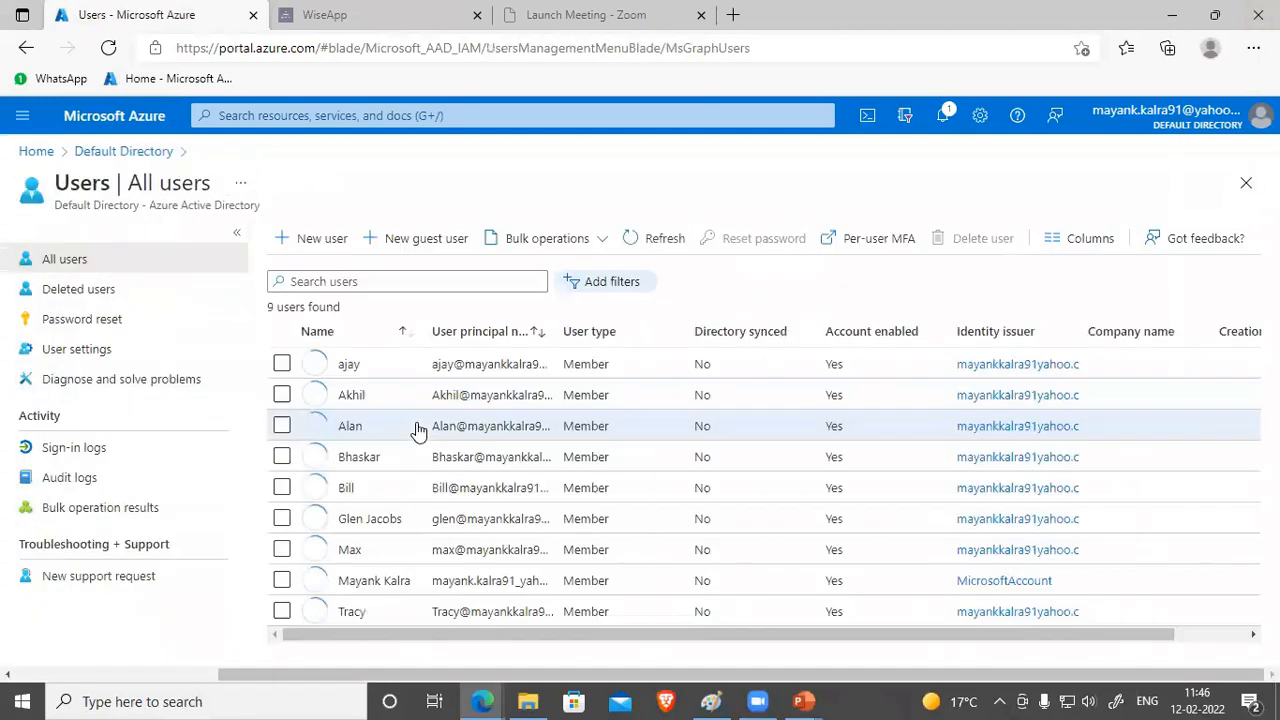
pyautogui.click(370, 459)
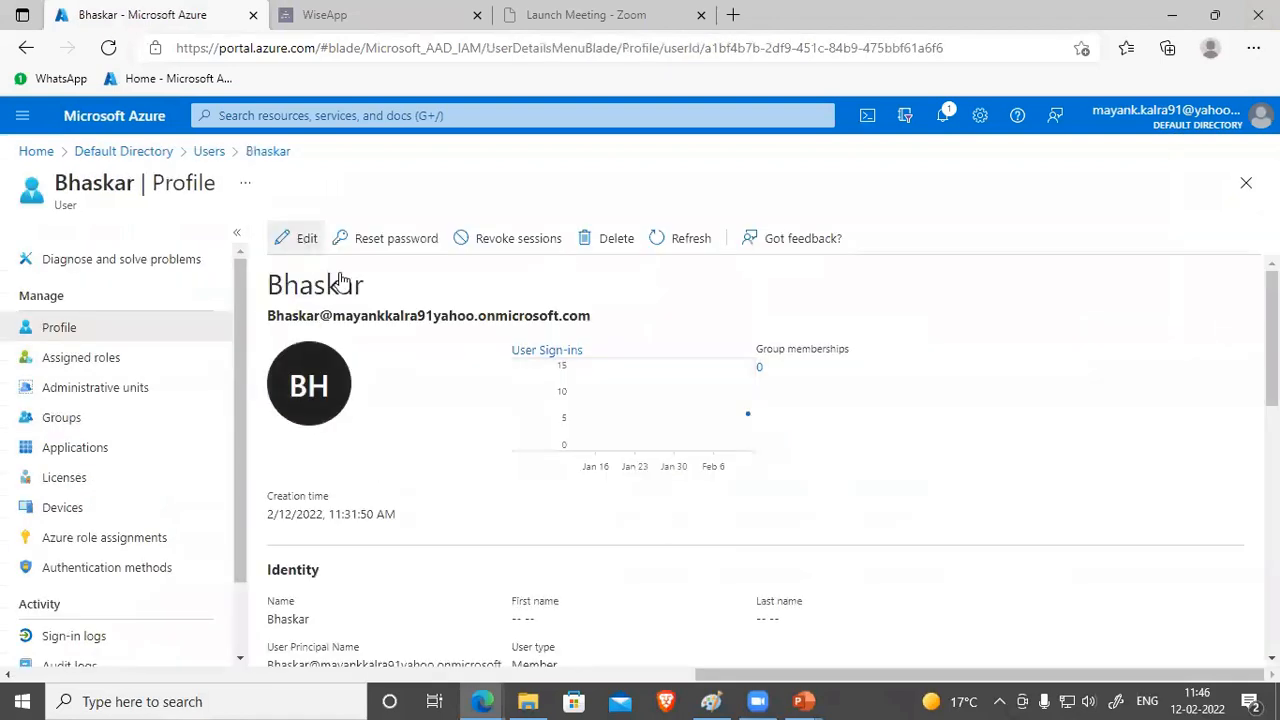
pyautogui.click(298, 240)
# Step: Set the user's State or province to Punjab and save the profile
pyautogui.scroll(-5, 557, 441)
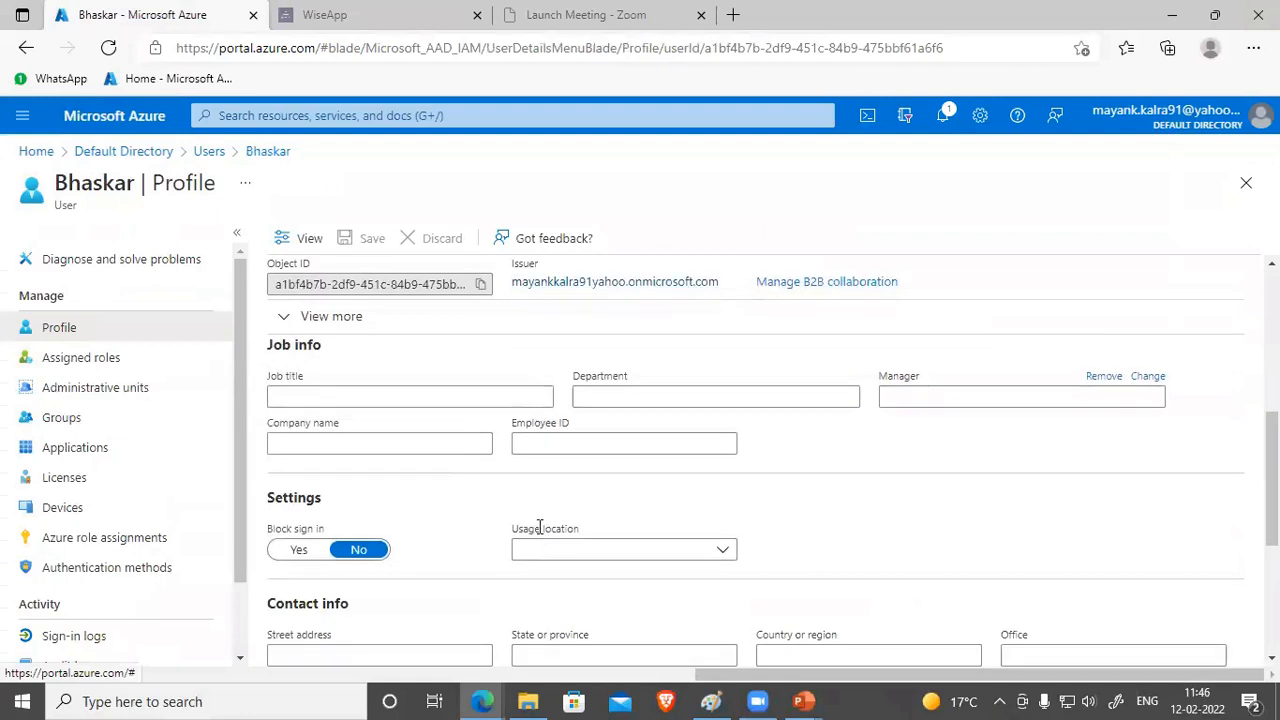
pyautogui.scroll(-3, 530, 503)
pyautogui.click(600, 468)
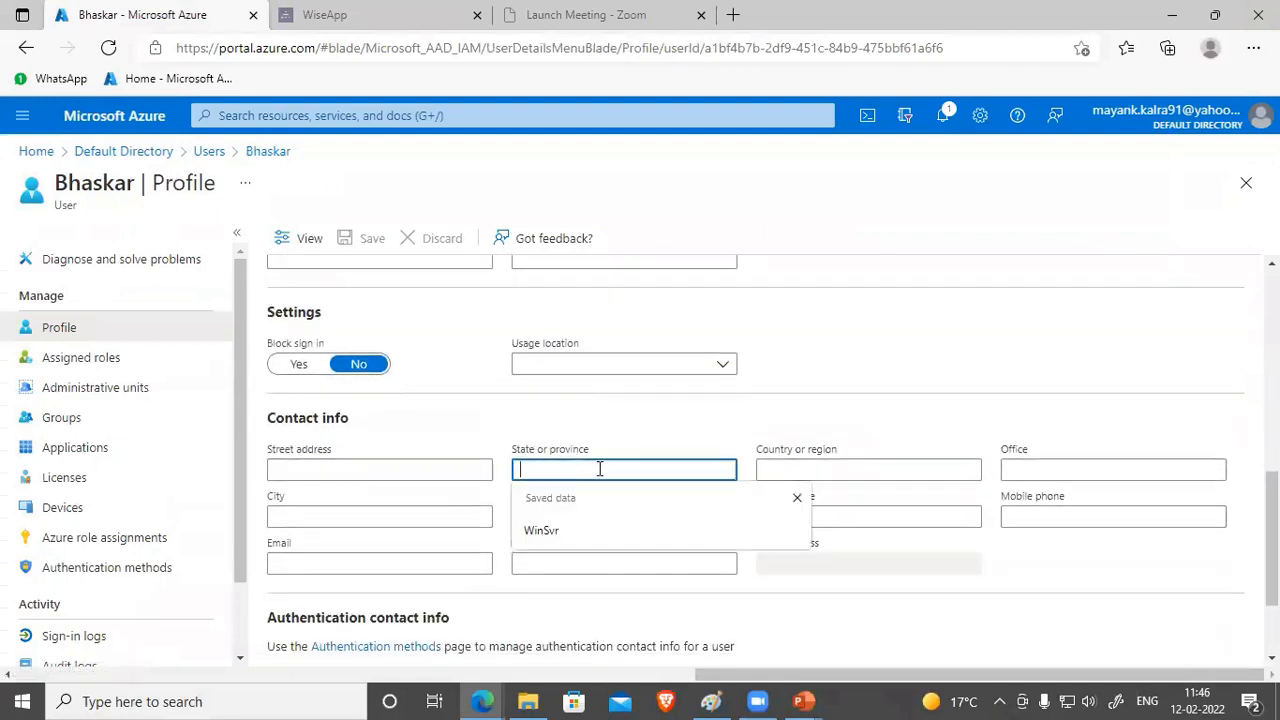
pyautogui.write('Punnjab')
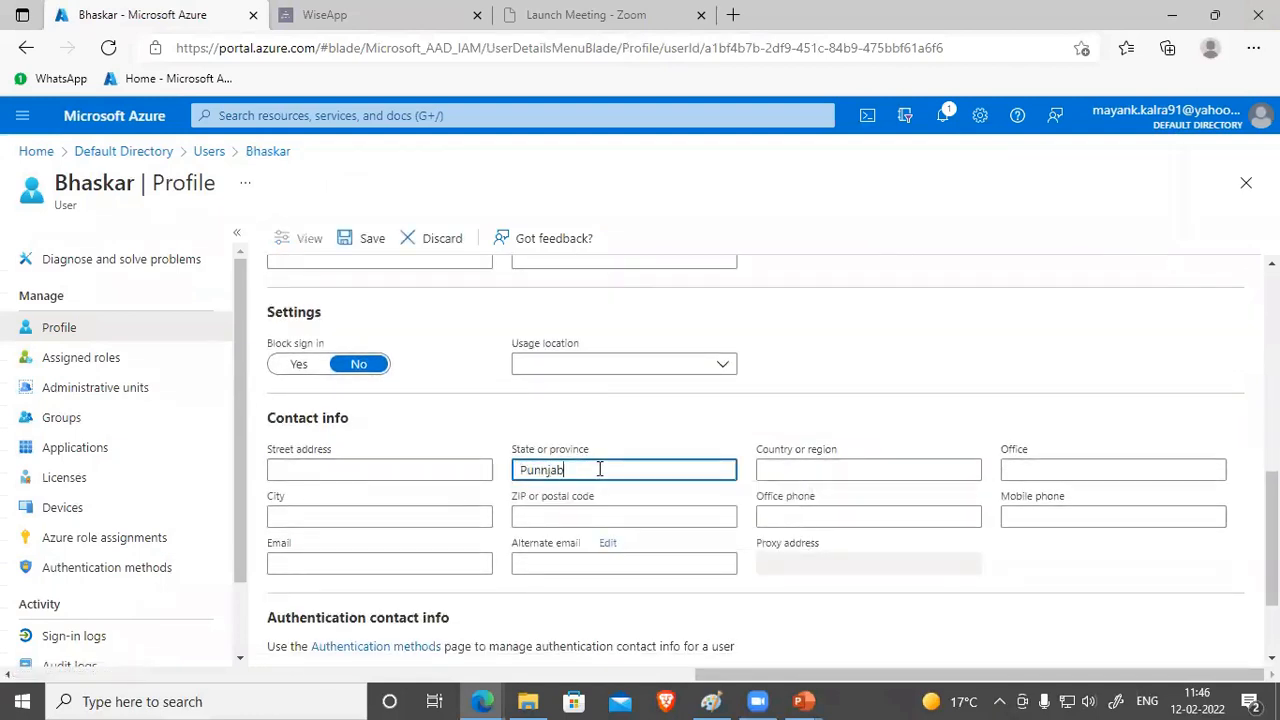
pyautogui.press('Left')
pyautogui.press('Left')
pyautogui.press('Left')
pyautogui.press('BackSpace')
pyautogui.click(365, 238)
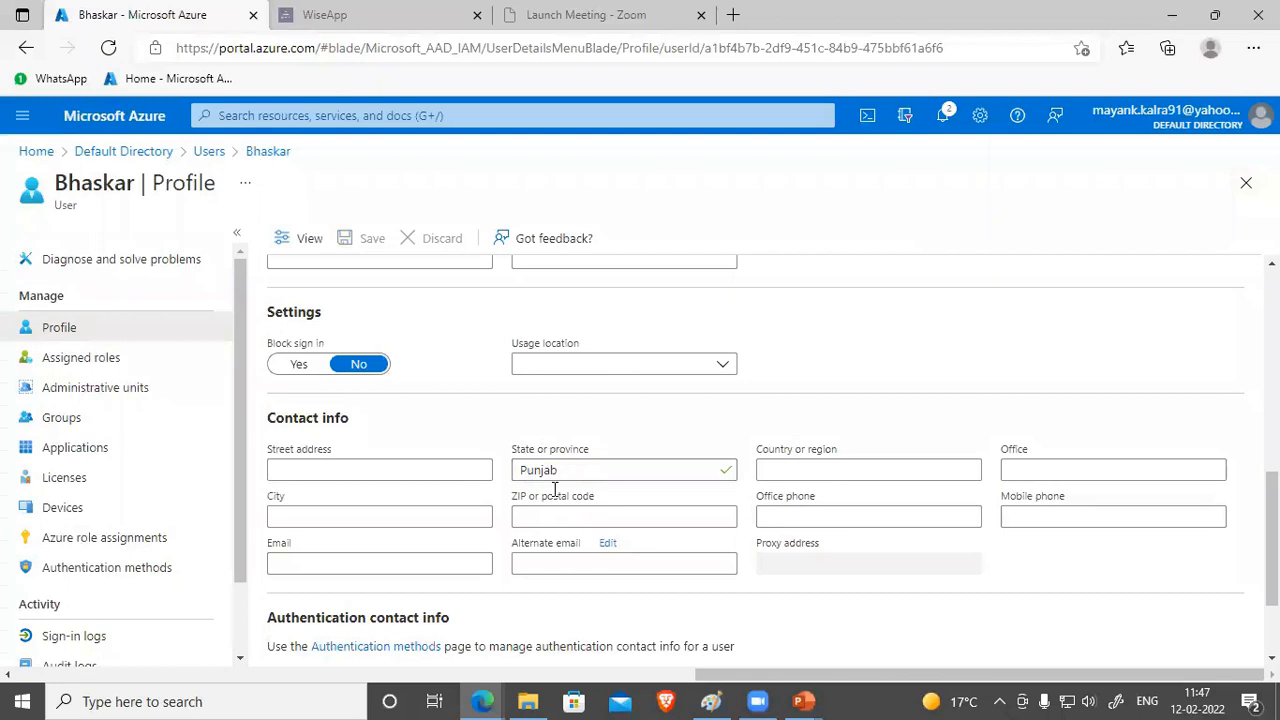
pyautogui.hotkey('alt', 'Tab')
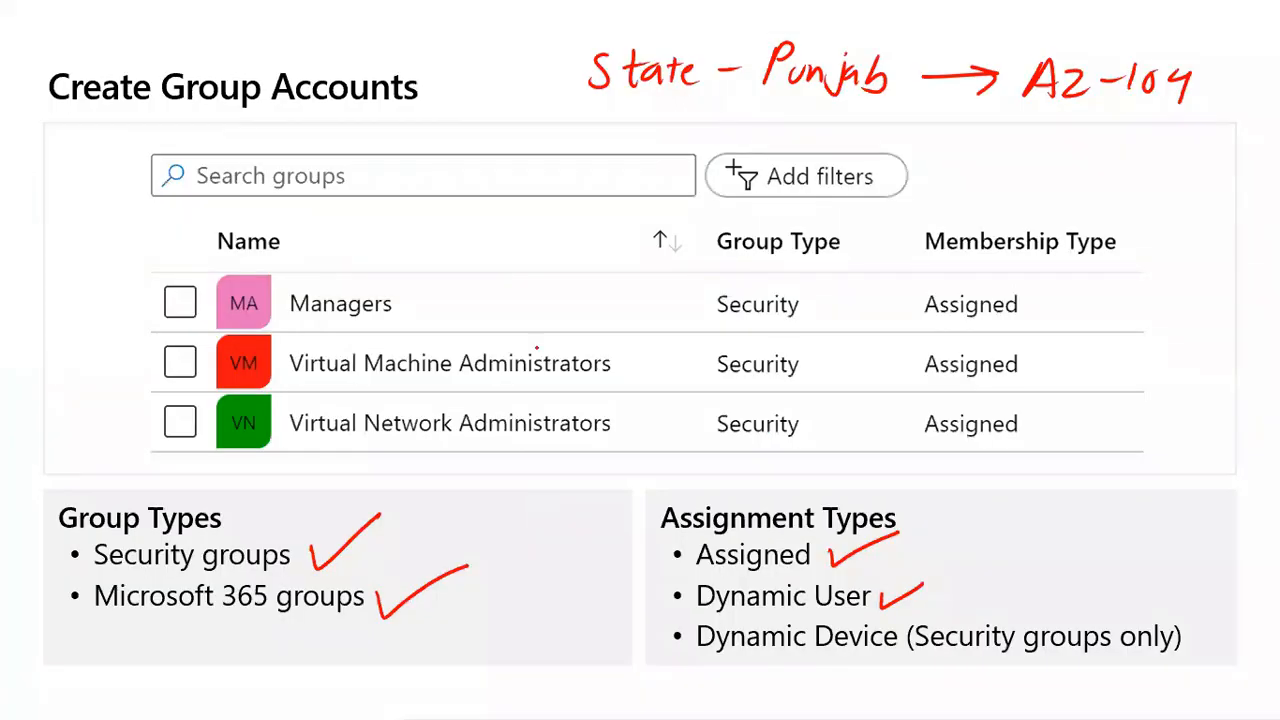
# Step: Tick 'Dynamic Device (Security groups only)' and advance to the Create Administrative Units slide
pyautogui.moveTo(1191, 631); pyautogui.dragTo(1267, 620)
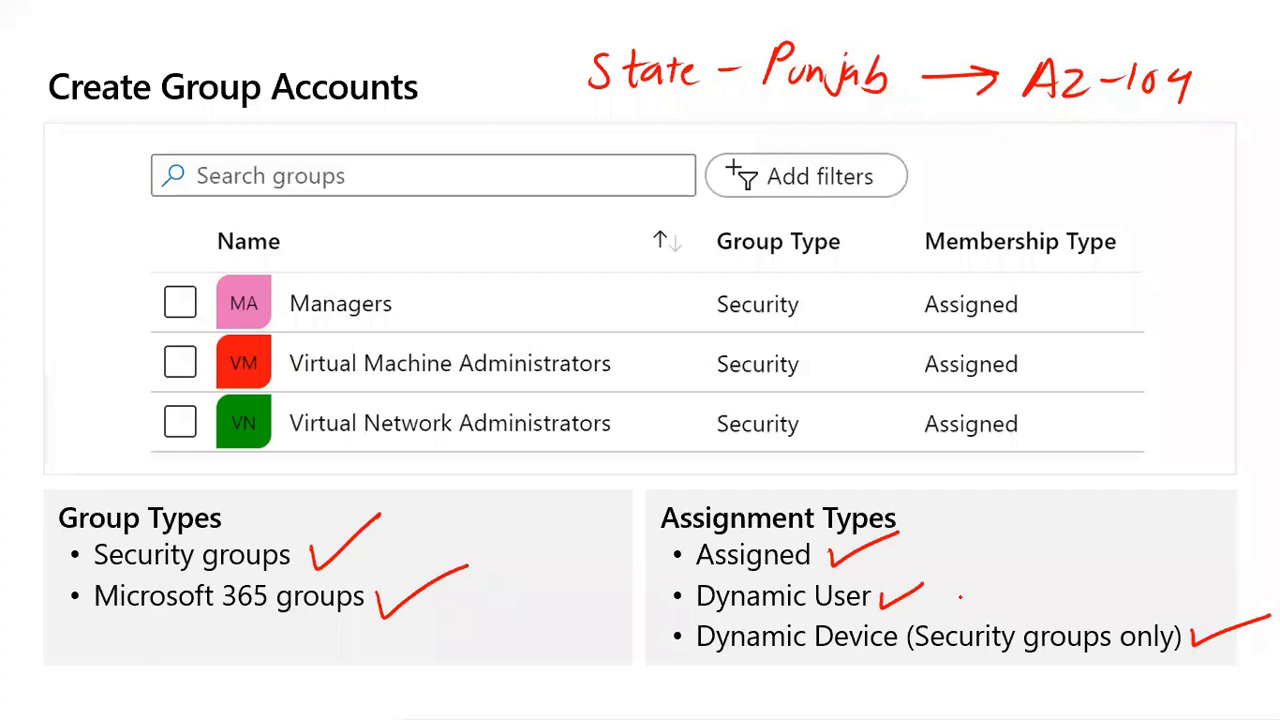
pyautogui.press('Right')
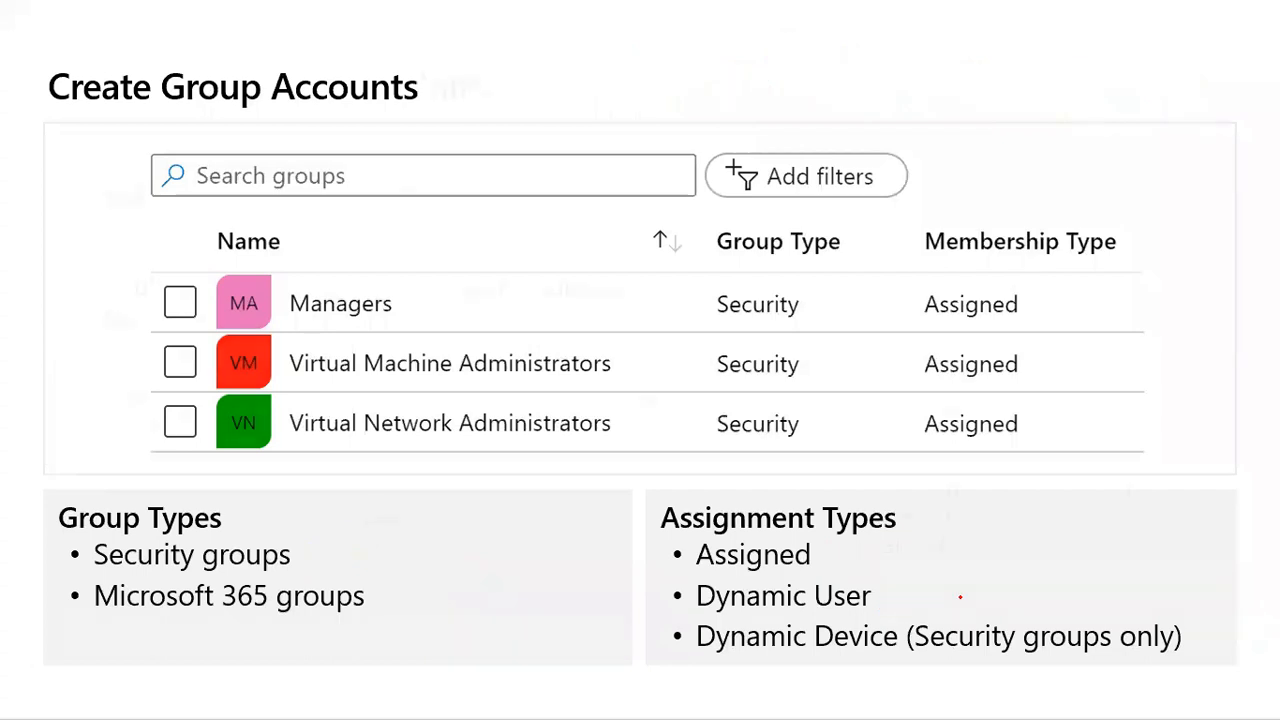
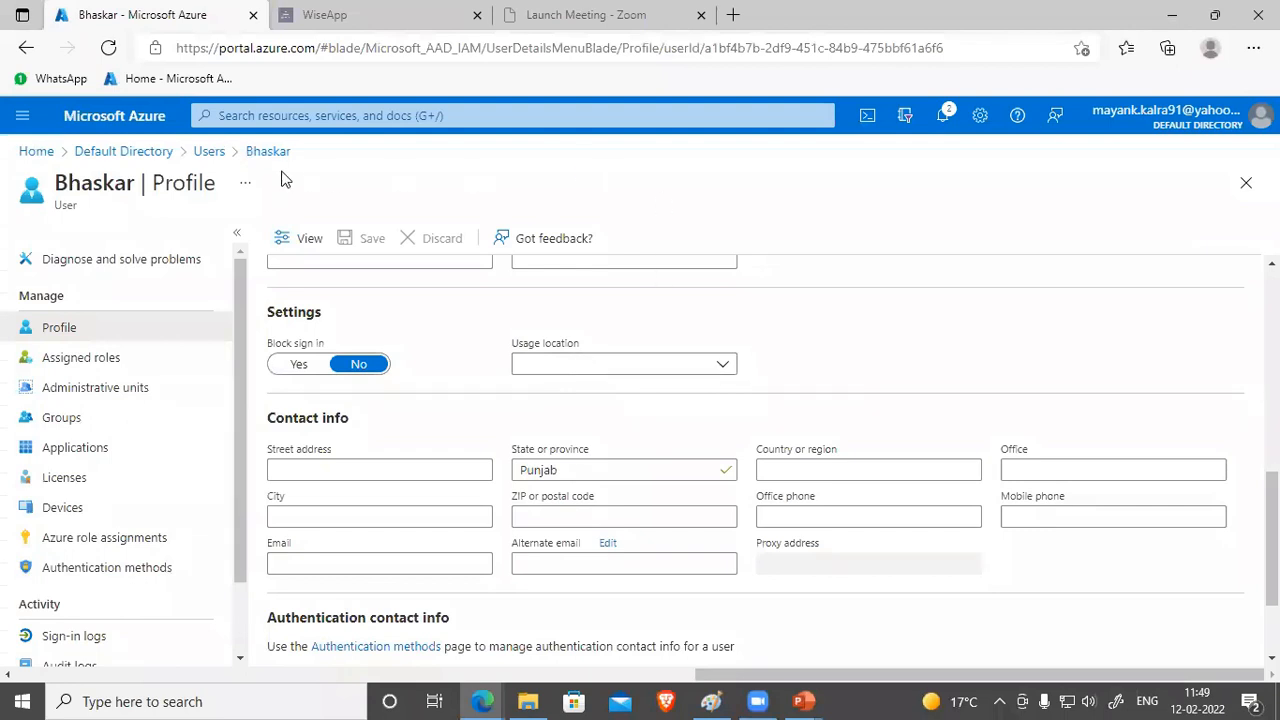
# Step: From the Default Directory users list, open the per-user multi-factor authentication page
pyautogui.click(123, 151)
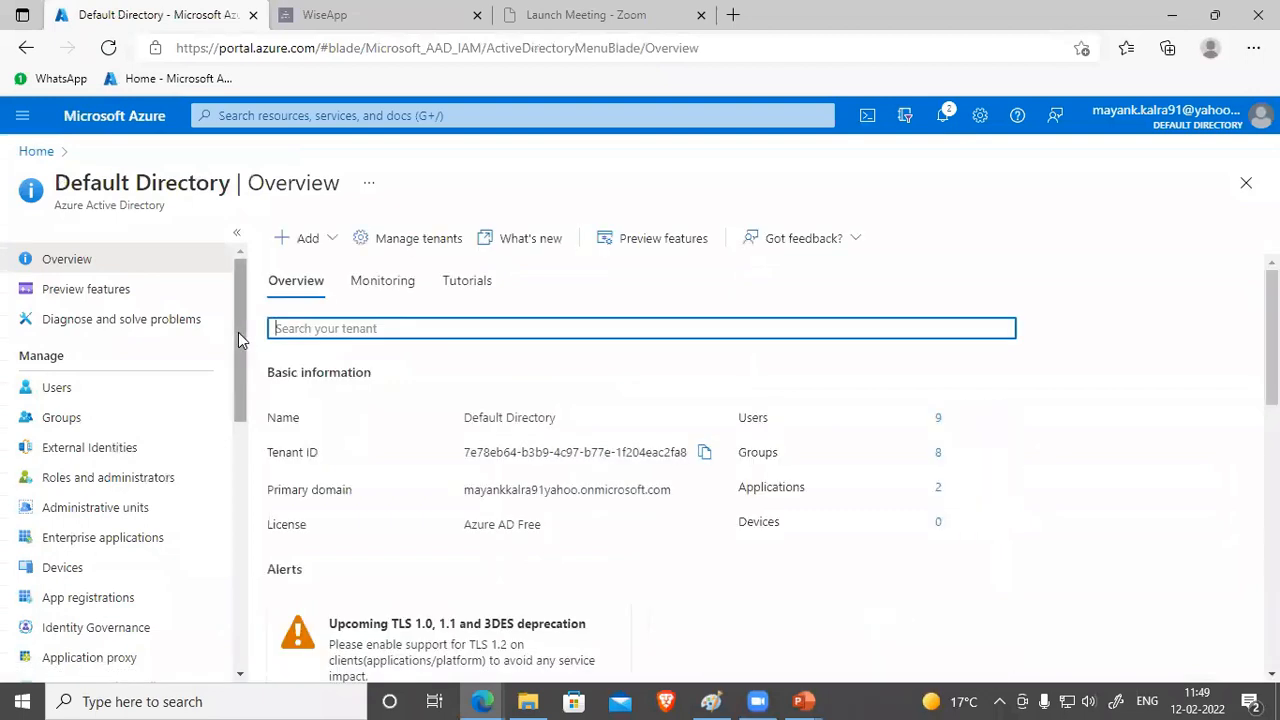
pyautogui.click(58, 389)
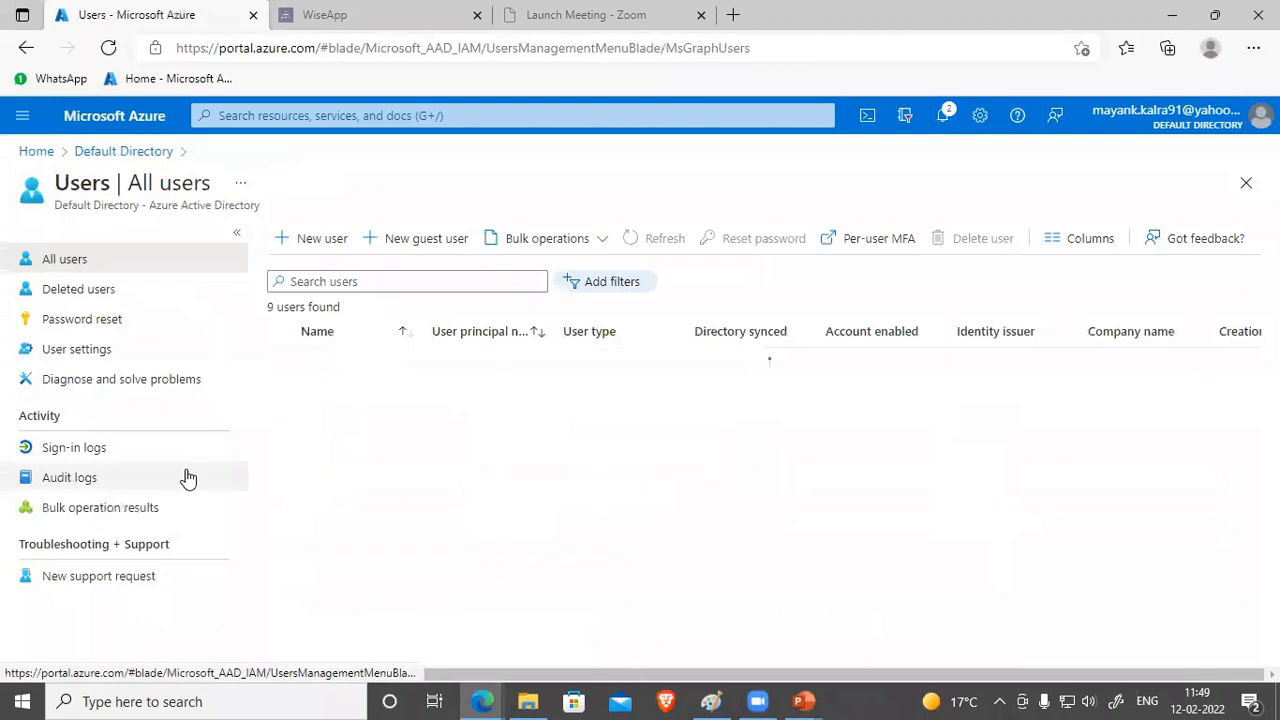
pyautogui.click(848, 248)
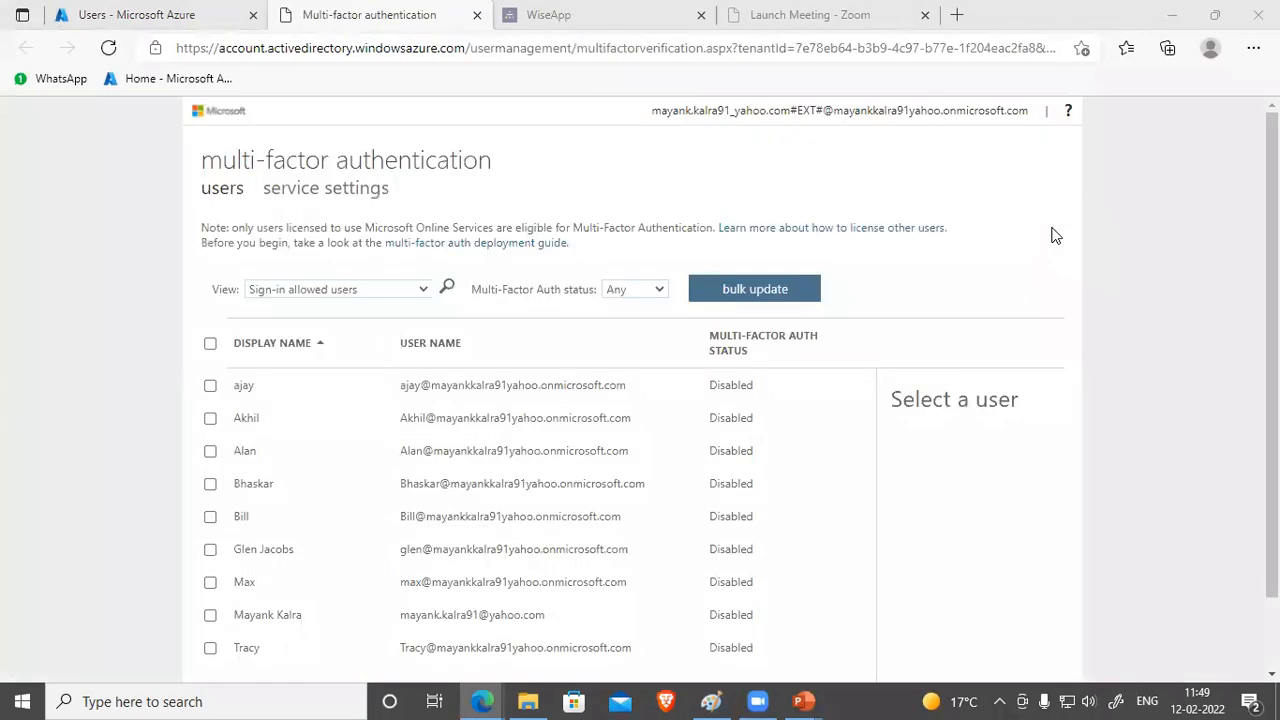
pyautogui.scroll(-1, 286, 527)
pyautogui.scroll(1, 297, 530)
pyautogui.scroll(-1, 760, 450)
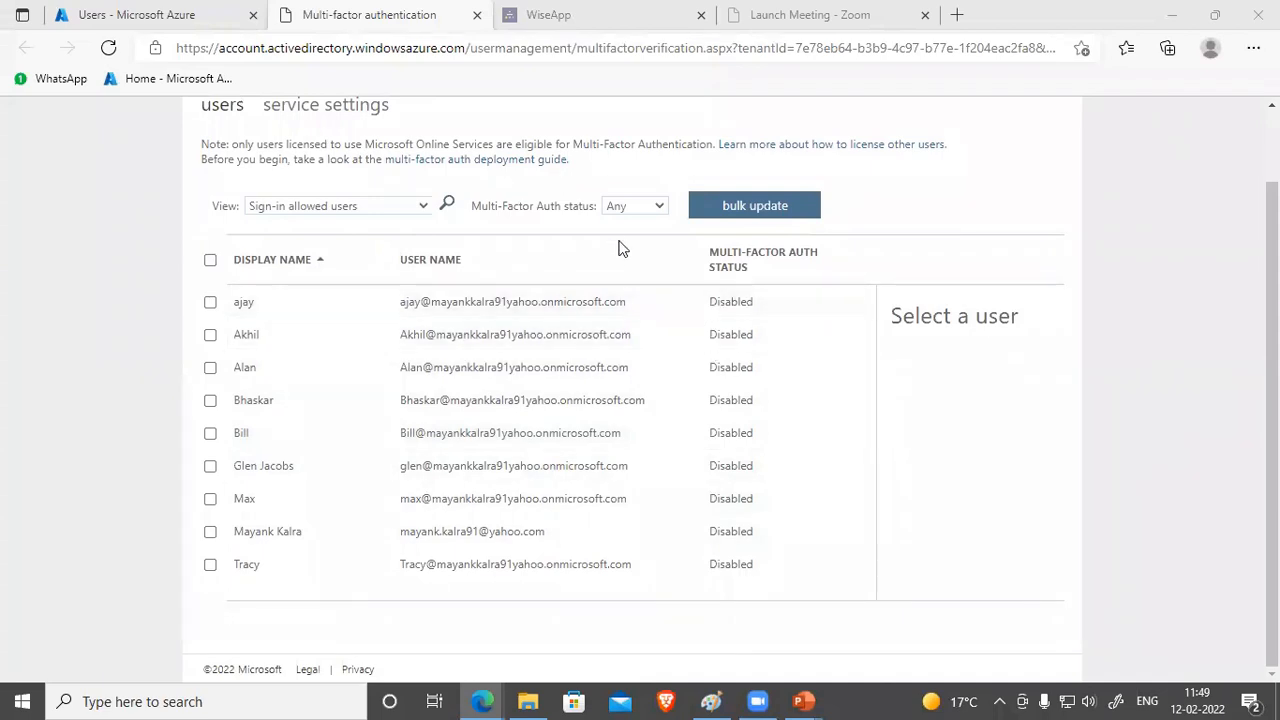
# Step: Filter MFA status to Enabled, reset it to Any, and select the fourth user
pyautogui.click(643, 210)
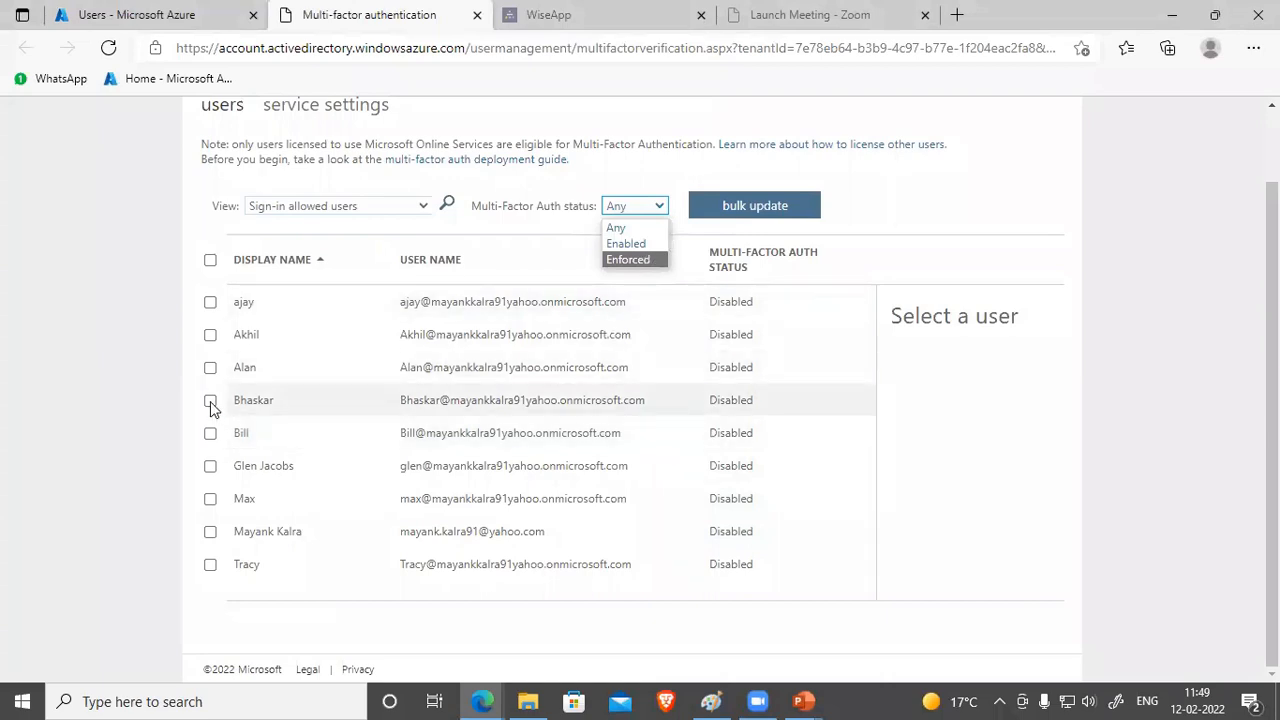
pyautogui.click(210, 401)
pyautogui.click(638, 207)
pyautogui.click(628, 243)
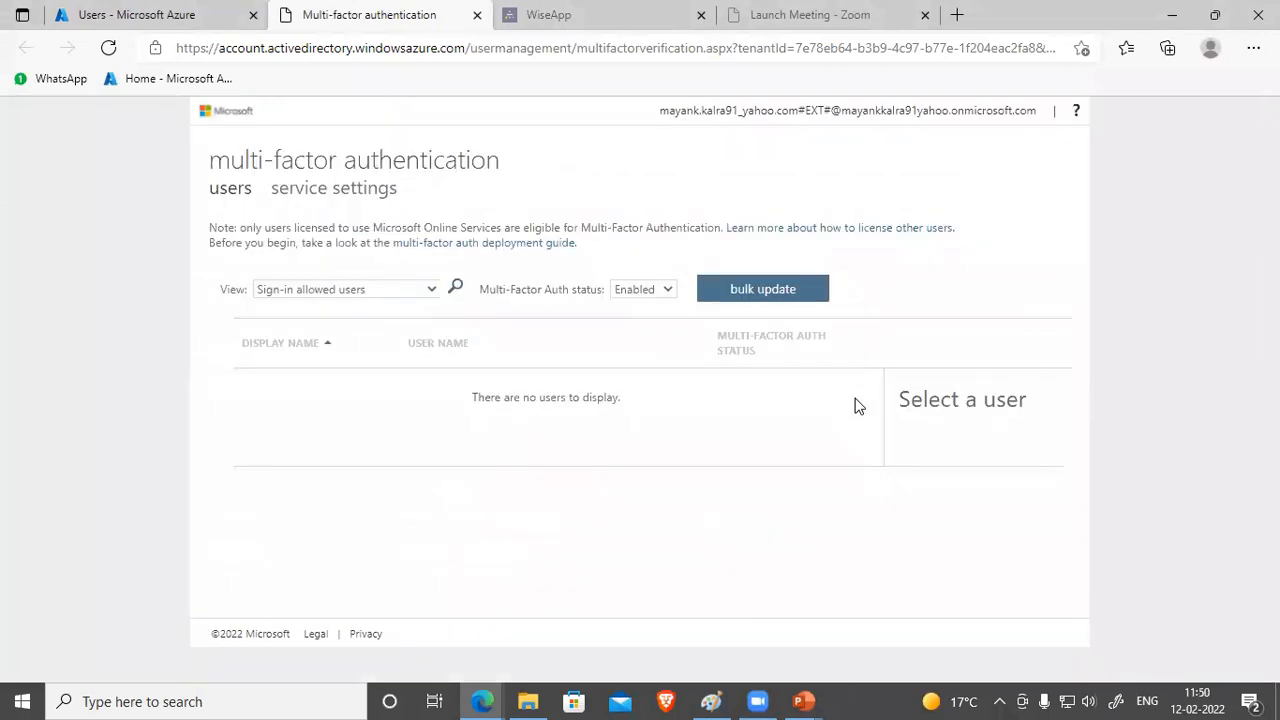
pyautogui.click(650, 291)
pyautogui.click(643, 304)
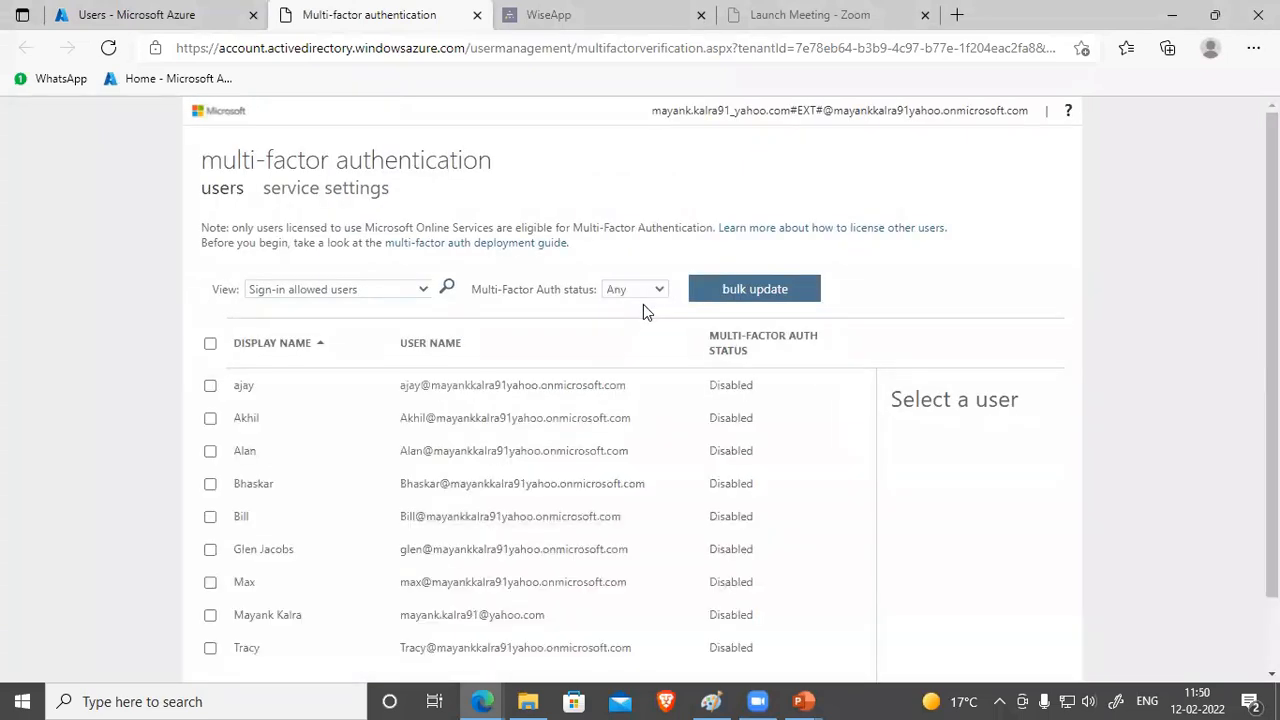
pyautogui.click(210, 483)
pyautogui.scroll(-1, 255, 480)
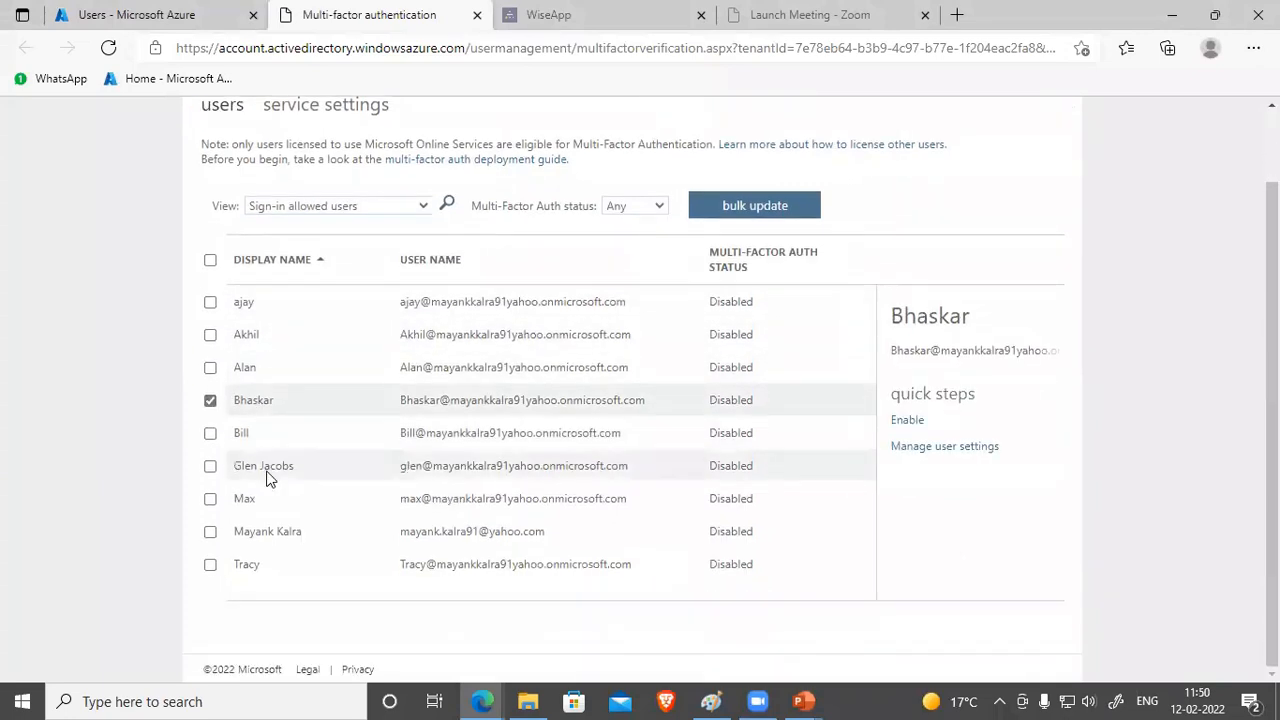
# Step: Enable multi-factor auth for the selected fourth user and dismiss the success message
pyautogui.click(907, 425)
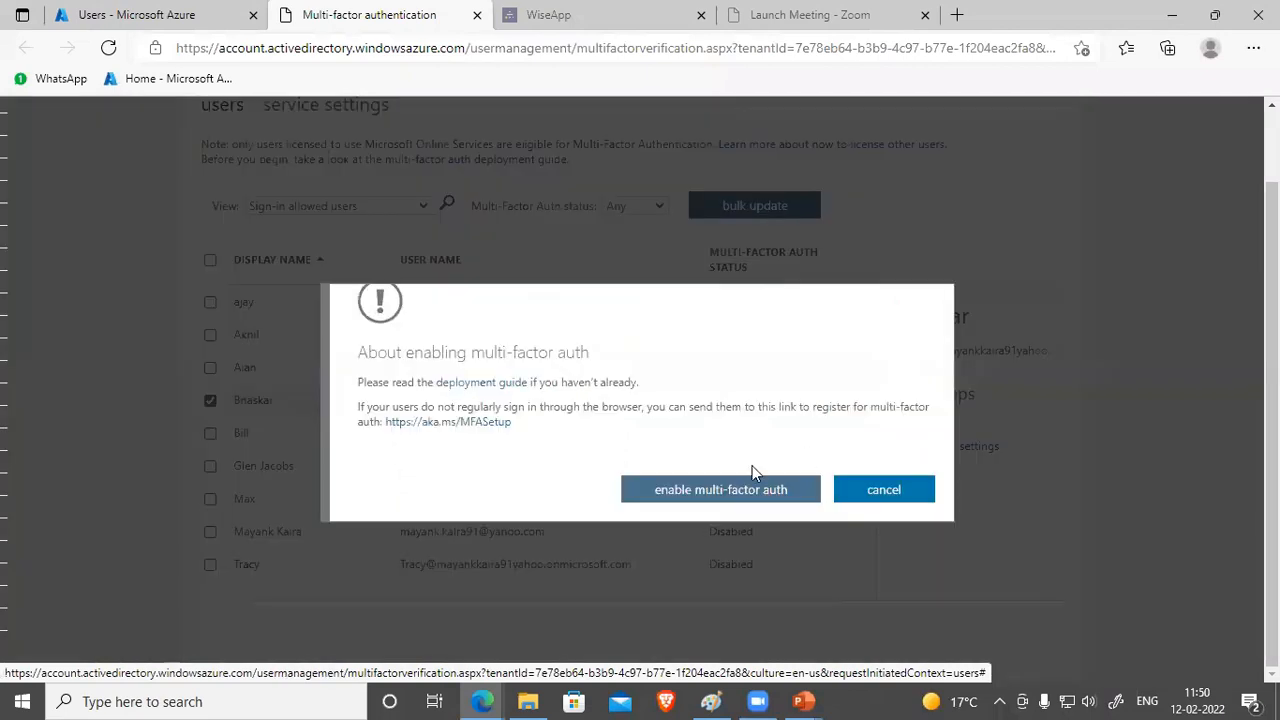
pyautogui.click(708, 492)
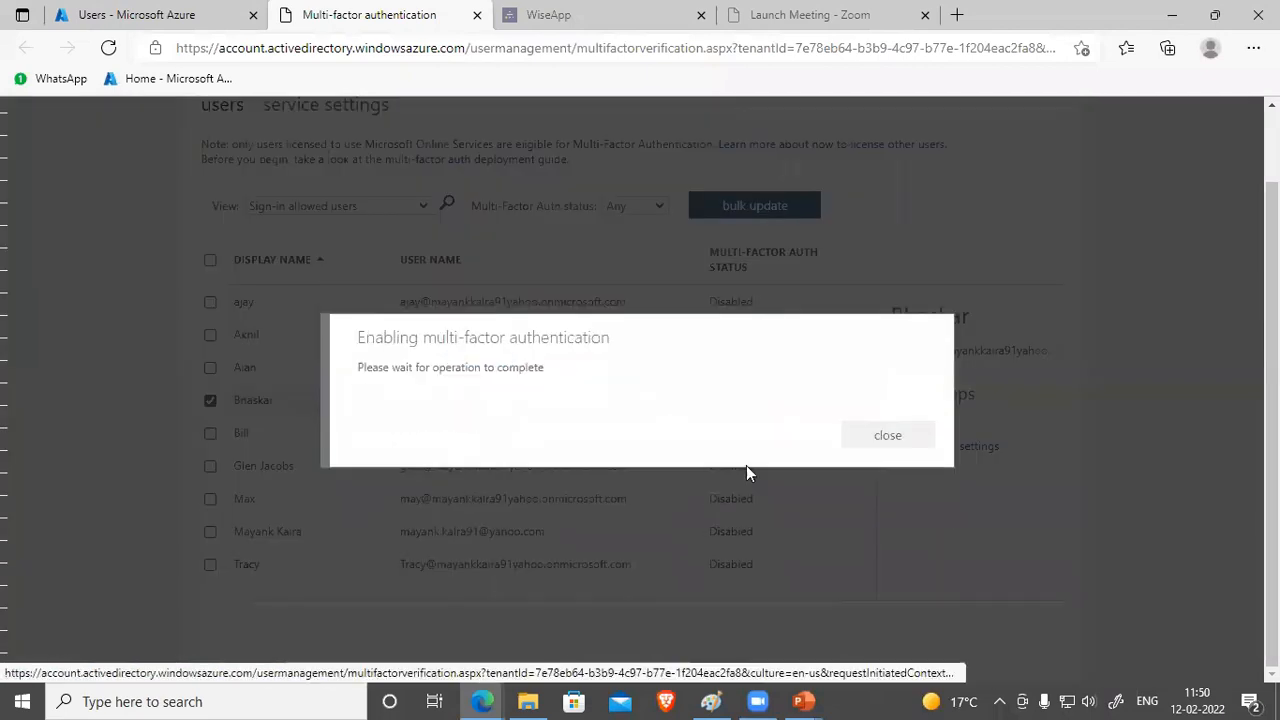
pyautogui.click(885, 462)
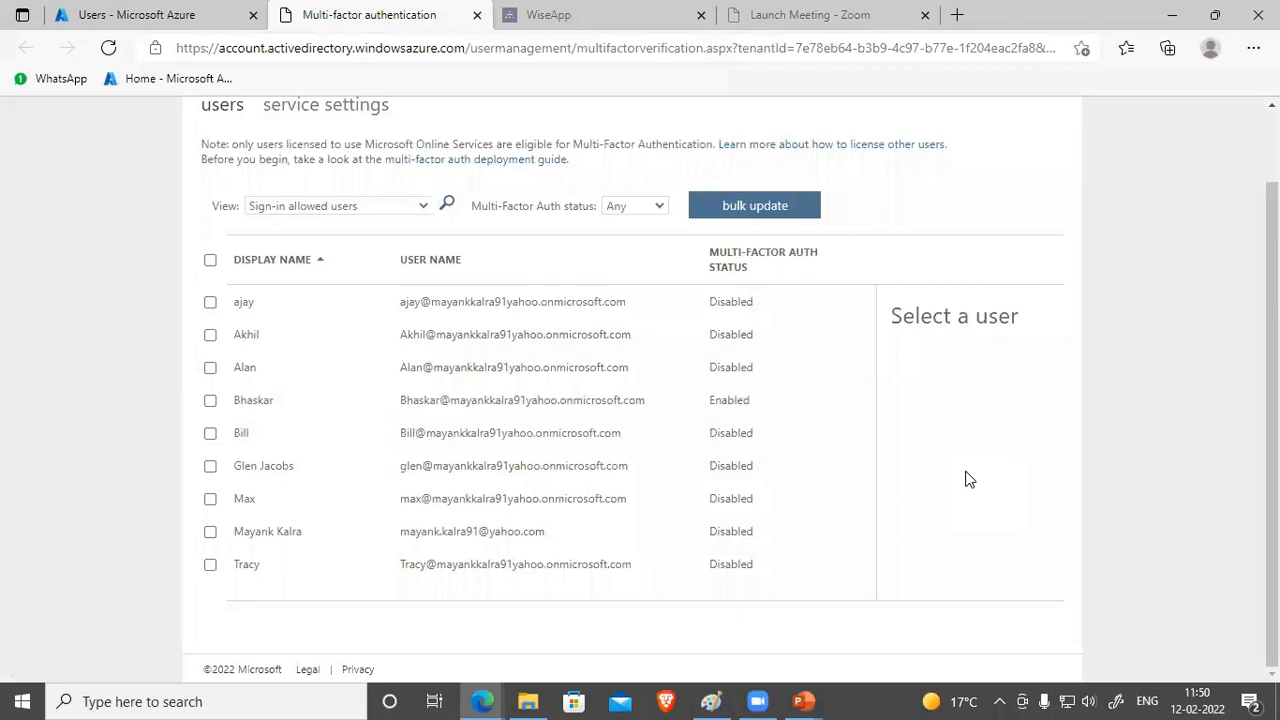
# Step: Open the second user's MFA user settings, cancel without saving, and return to the All users tab
pyautogui.click(210, 335)
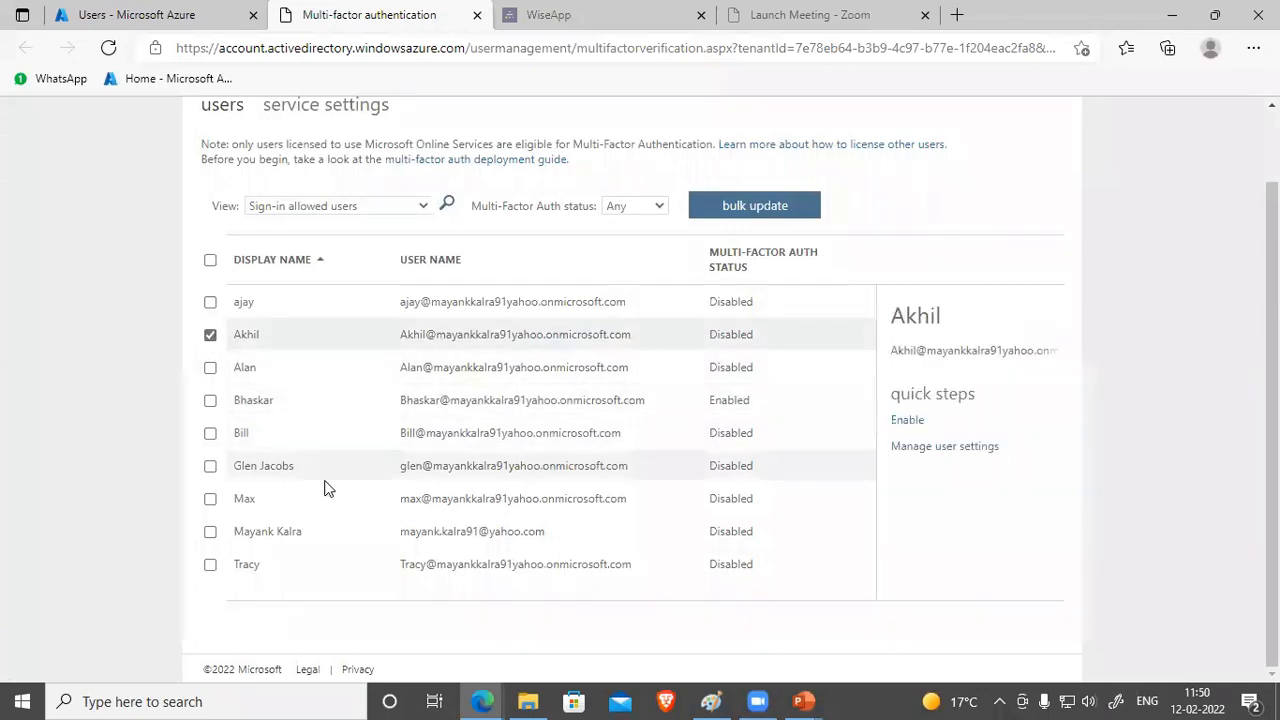
pyautogui.click(929, 447)
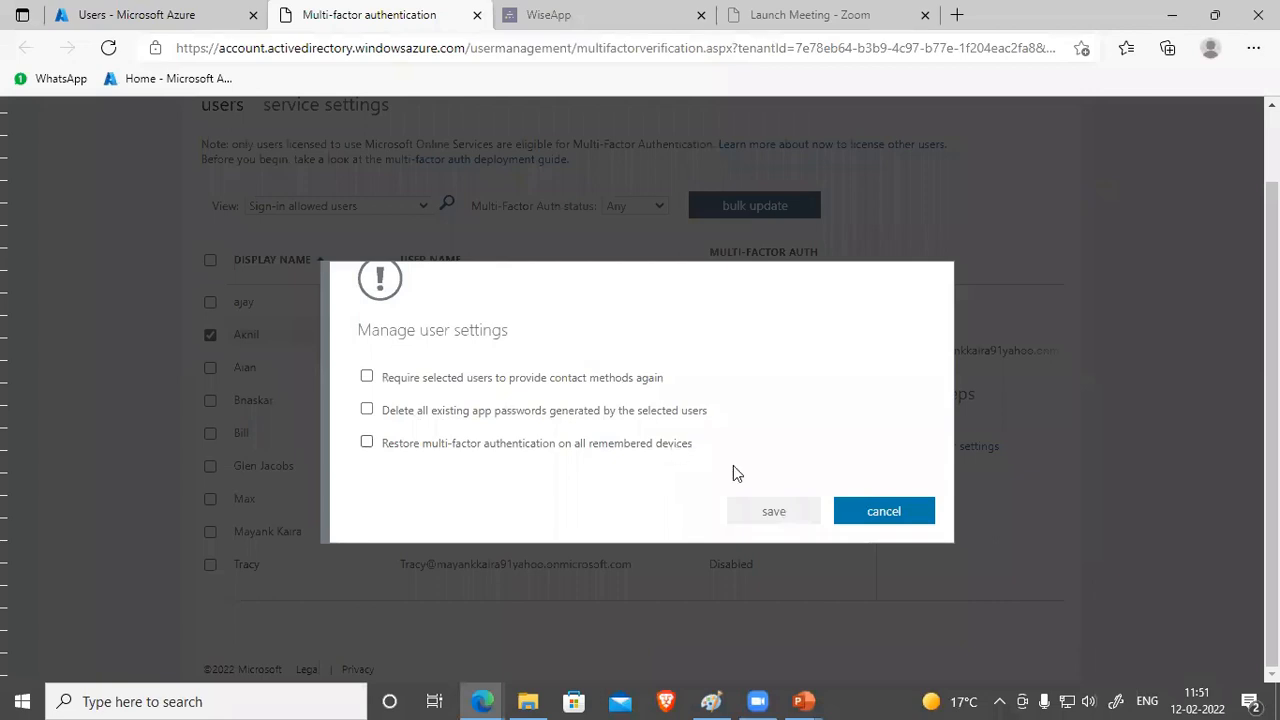
pyautogui.click(900, 514)
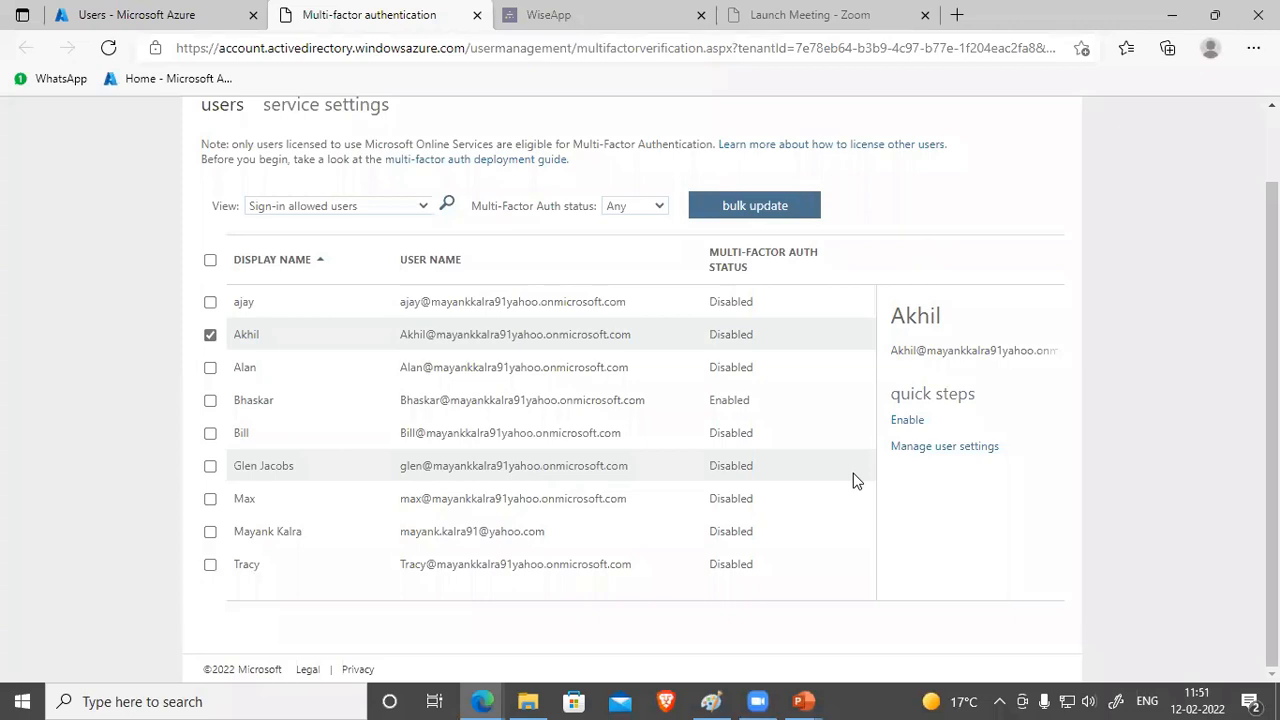
pyautogui.click(175, 16)
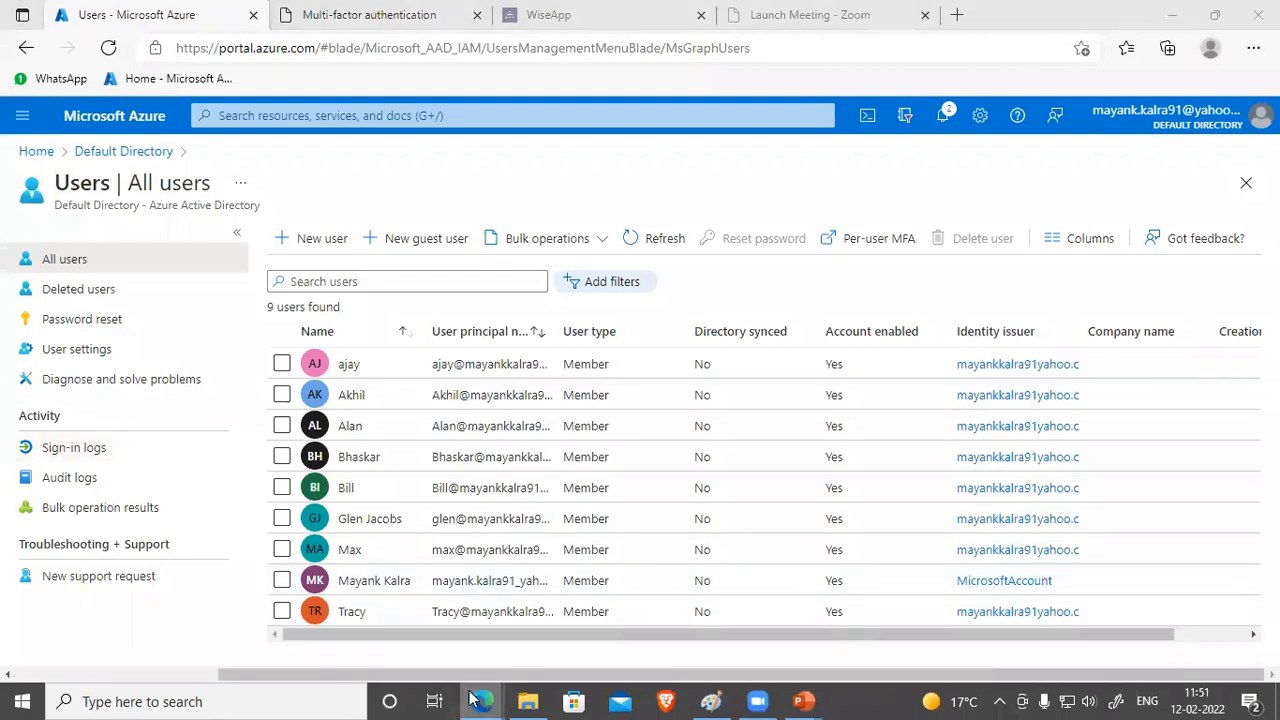
# Step: In the InPrivate window, go to Virtual machines from the portal menu
pyautogui.moveTo(481, 701)
pyautogui.click(561, 610)
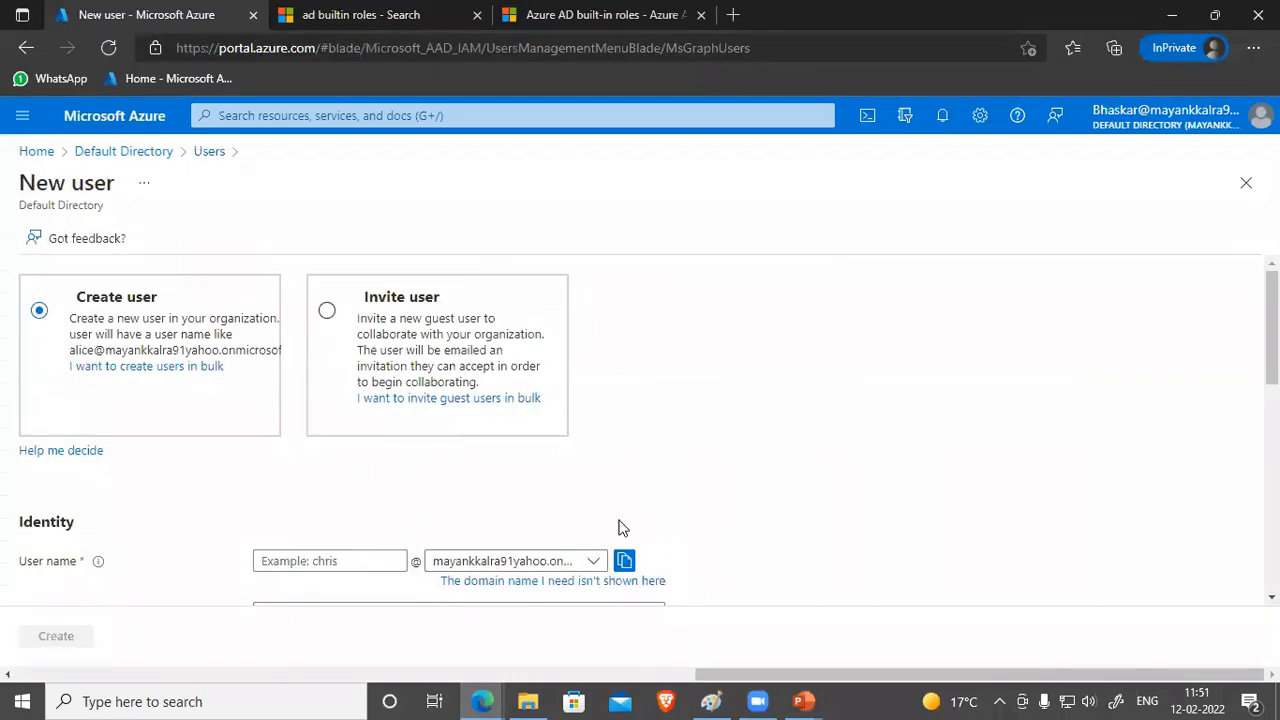
pyautogui.click(22, 115)
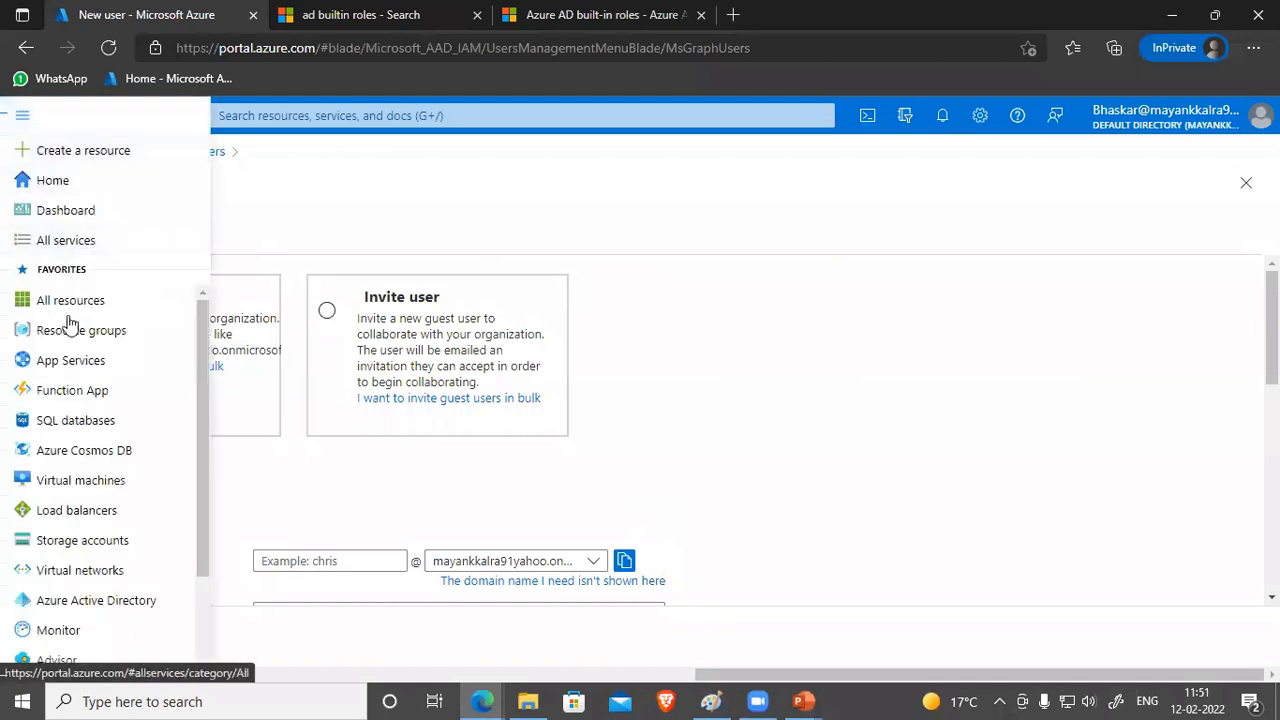
pyautogui.click(75, 480)
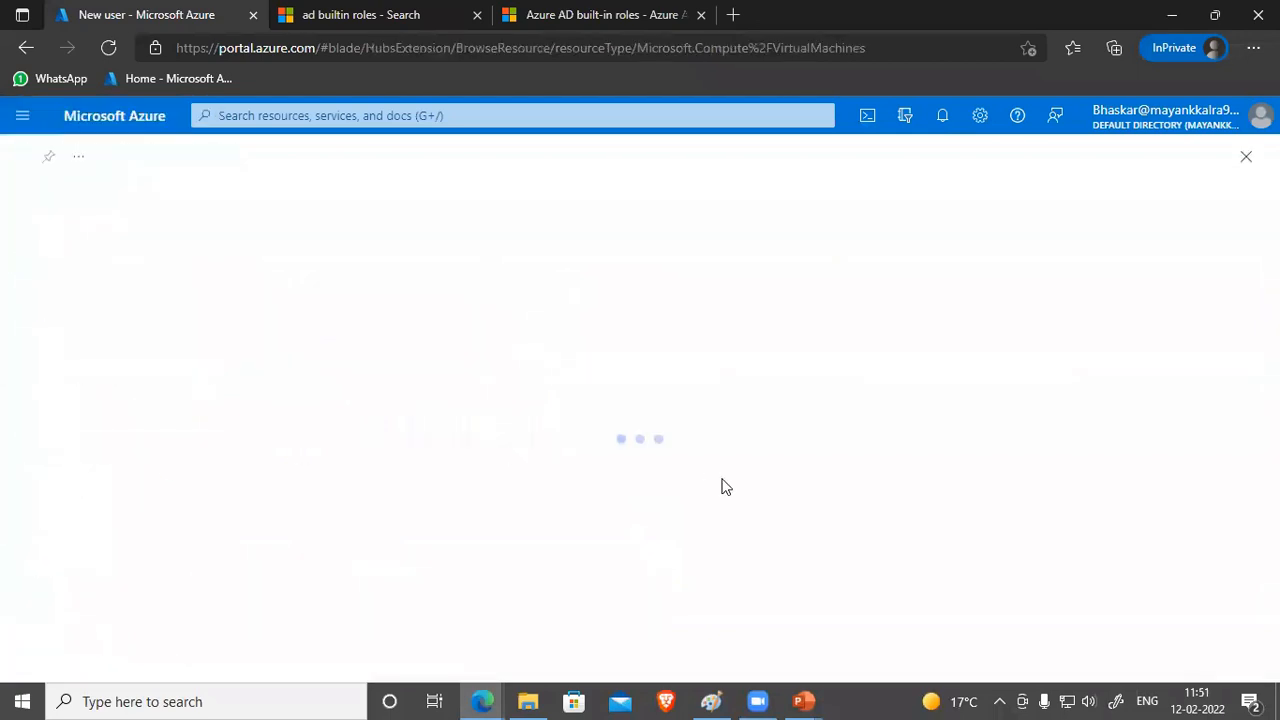
pyautogui.scroll(-1, 500, 480)
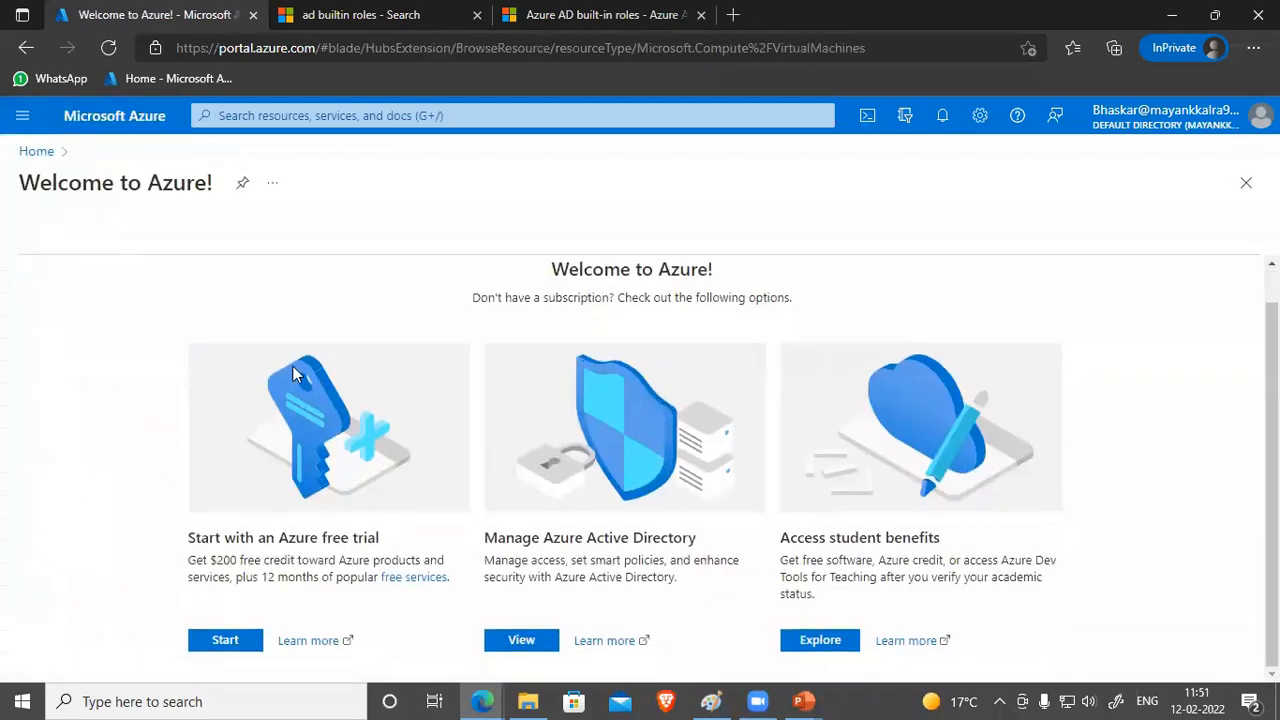